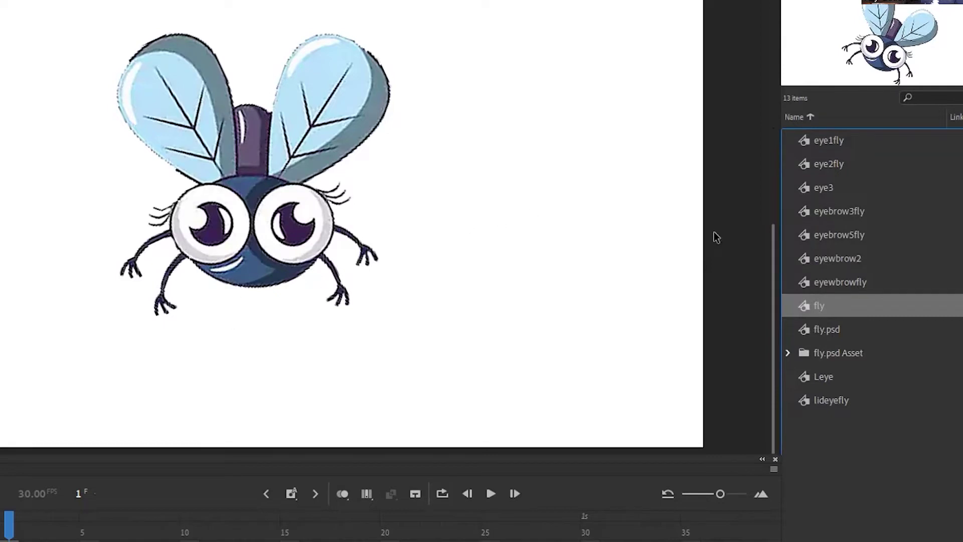
# Preview the fly's eye and eyebrow symbols in the library, from eye1fly through eyewbrow2.
pyautogui.click(826, 138)
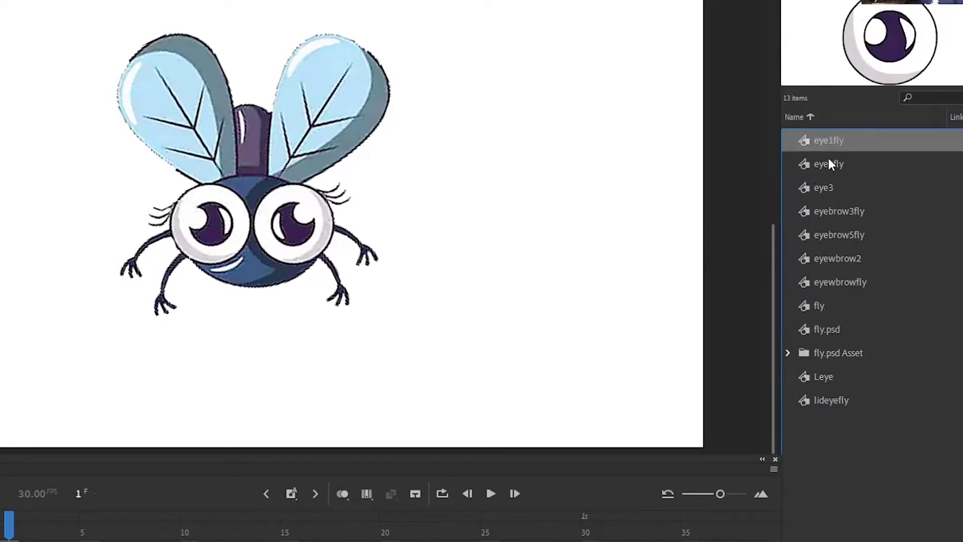
pyautogui.click(829, 163)
pyautogui.click(824, 187)
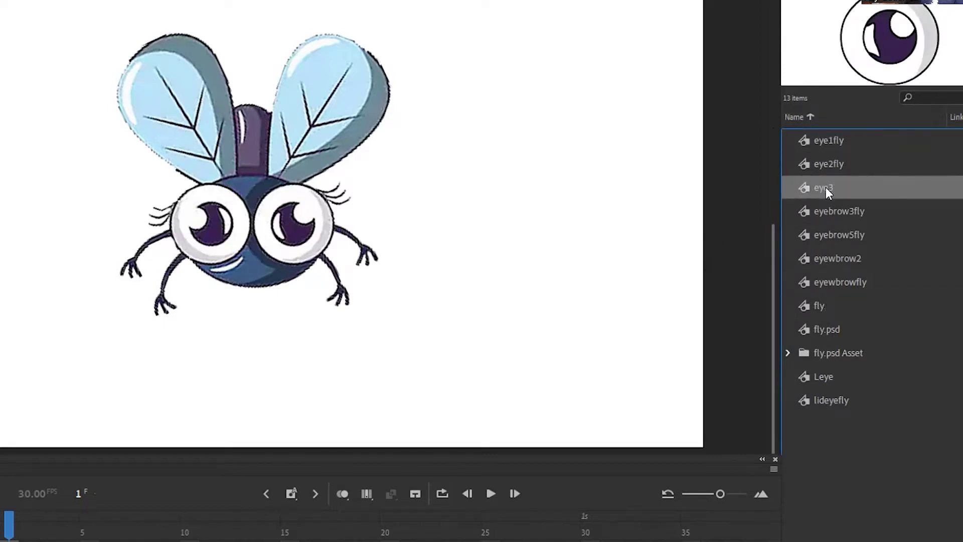
pyautogui.click(831, 221)
pyautogui.click(833, 235)
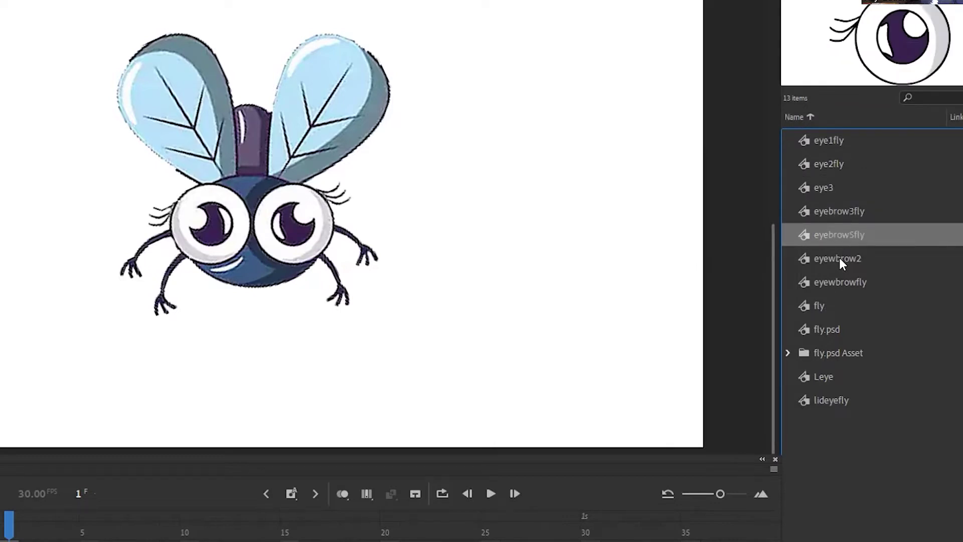
pyautogui.click(839, 258)
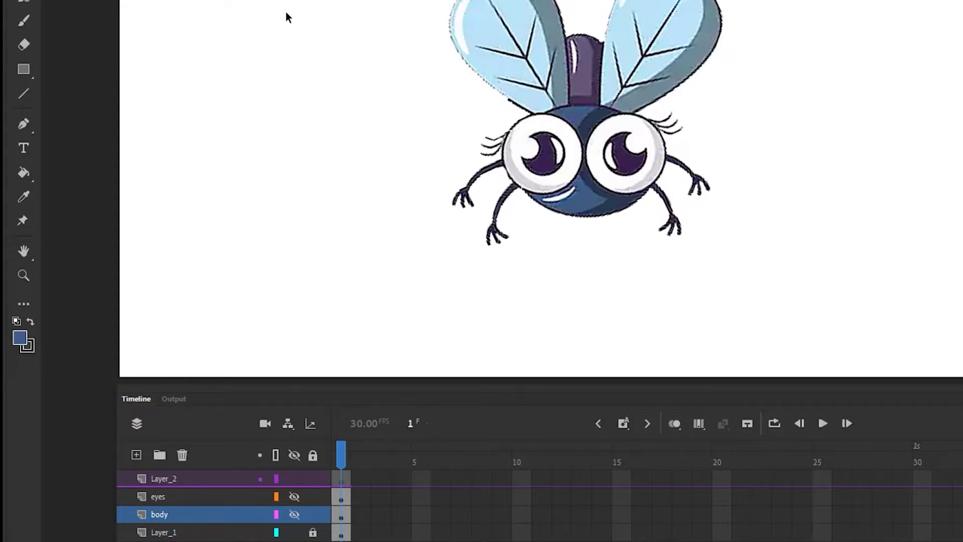
# Make the hidden eyes and body layers visible and activate Layer_2.
pyautogui.click(292, 497)
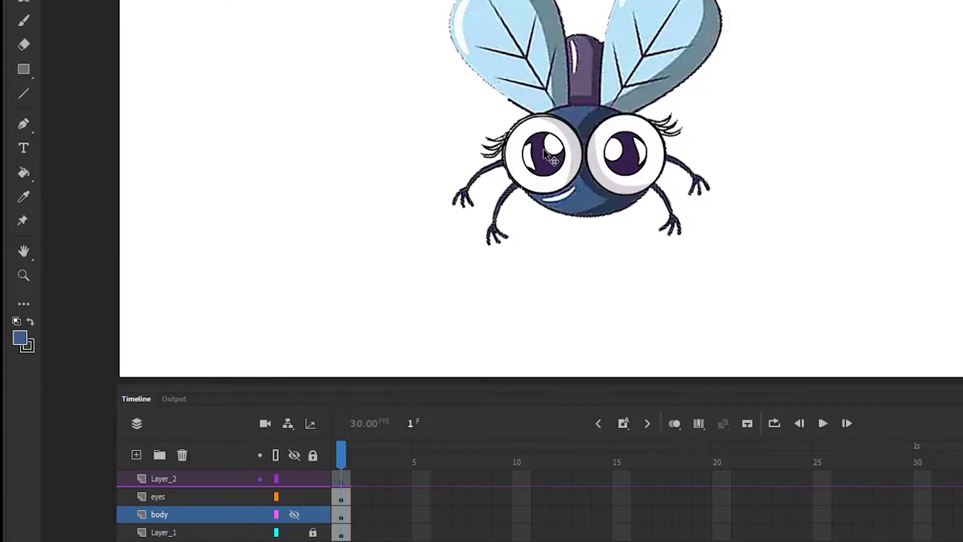
pyautogui.moveTo(543, 149)
pyautogui.mouseDown()
pyautogui.moveTo(466, 148)
pyautogui.moveTo(543, 146)
pyautogui.moveTo(489, 153)
pyautogui.moveTo(526, 157)
pyautogui.mouseUp()
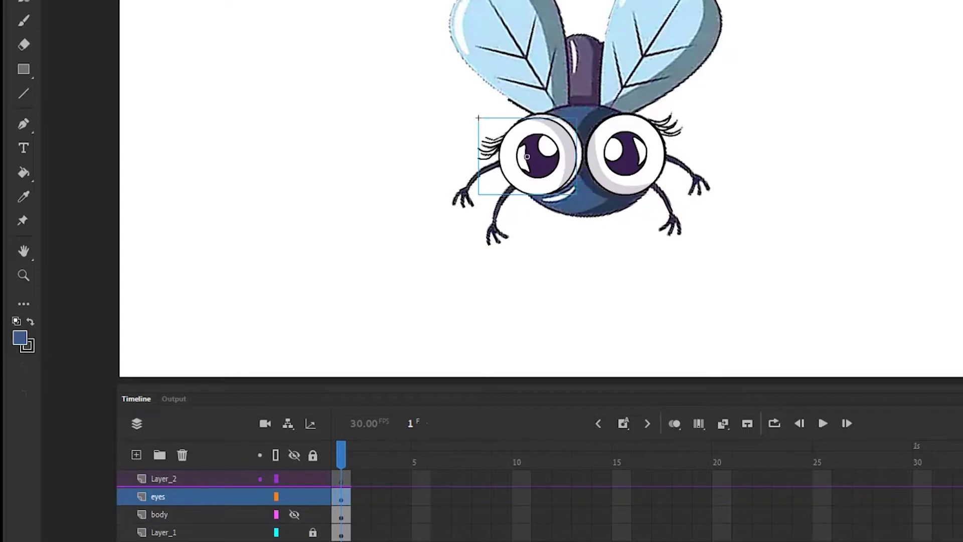
pyautogui.hotkey('ctrl', 'z')
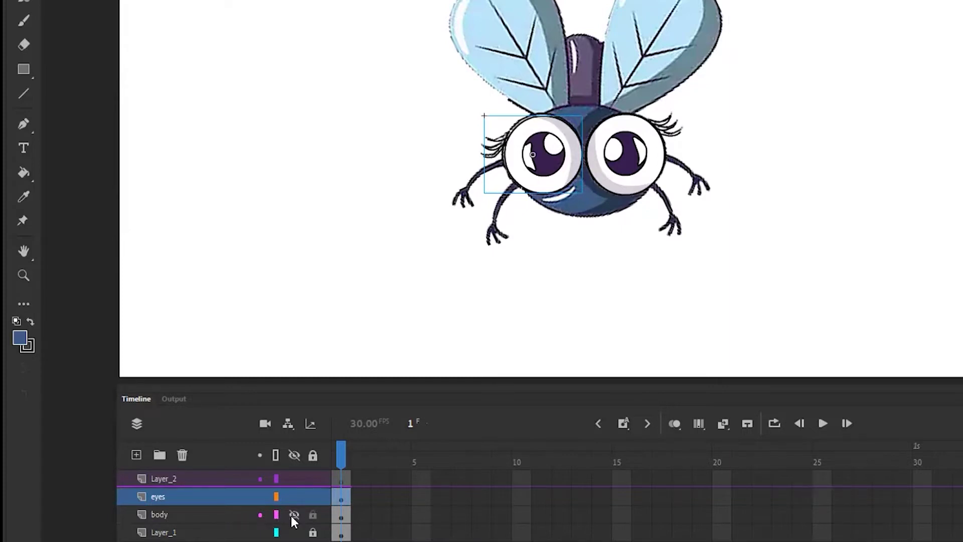
pyautogui.click(294, 516)
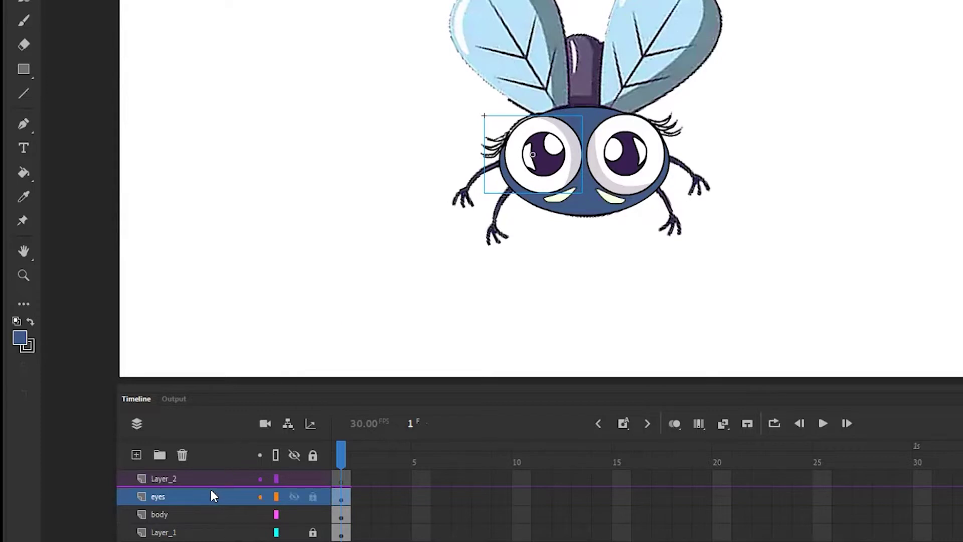
pyautogui.click(183, 480)
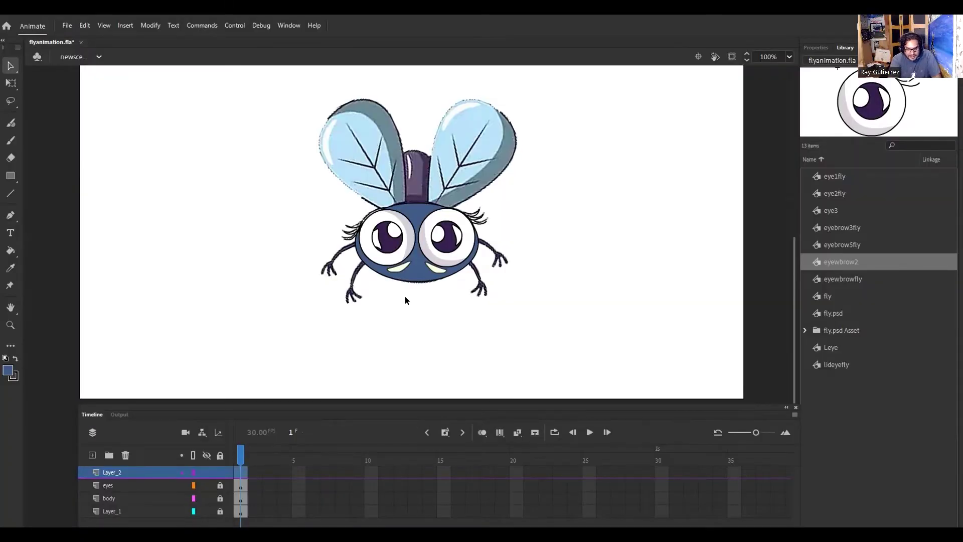
# Compare the traced eyes and body with the reference fly by temporarily hiding the eyes and body layers.
pyautogui.scroll(1, 406, 297)
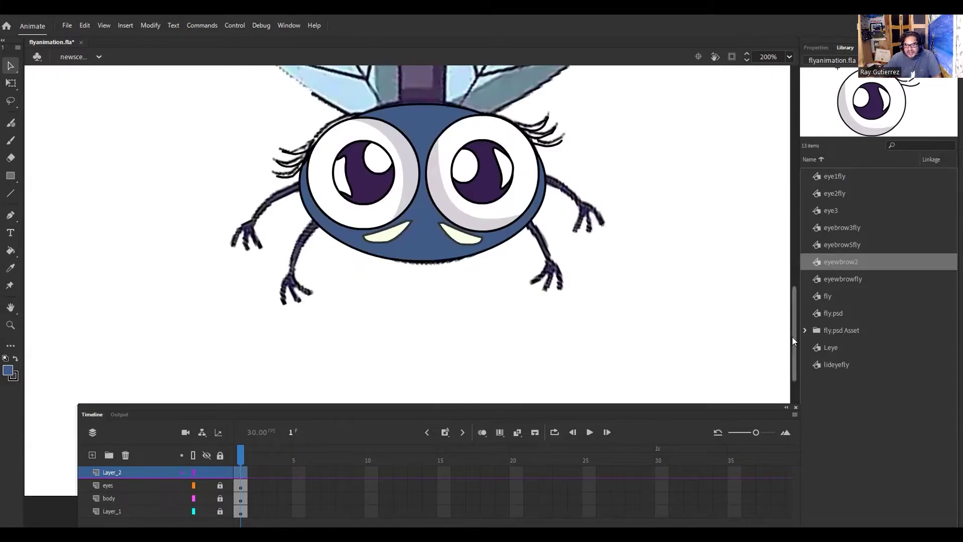
pyautogui.moveTo(793, 337); pyautogui.dragTo(793, 326)
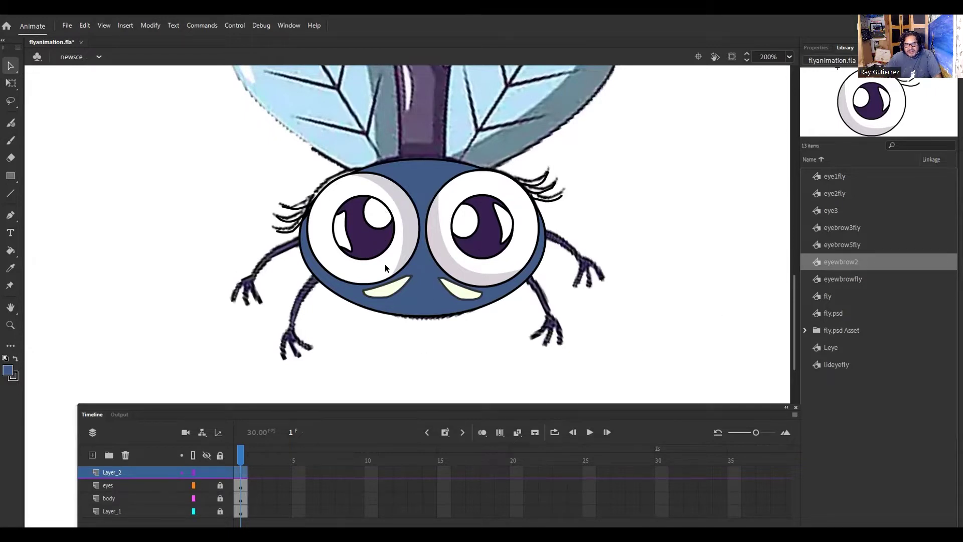
pyautogui.moveTo(791, 308); pyautogui.dragTo(792, 287)
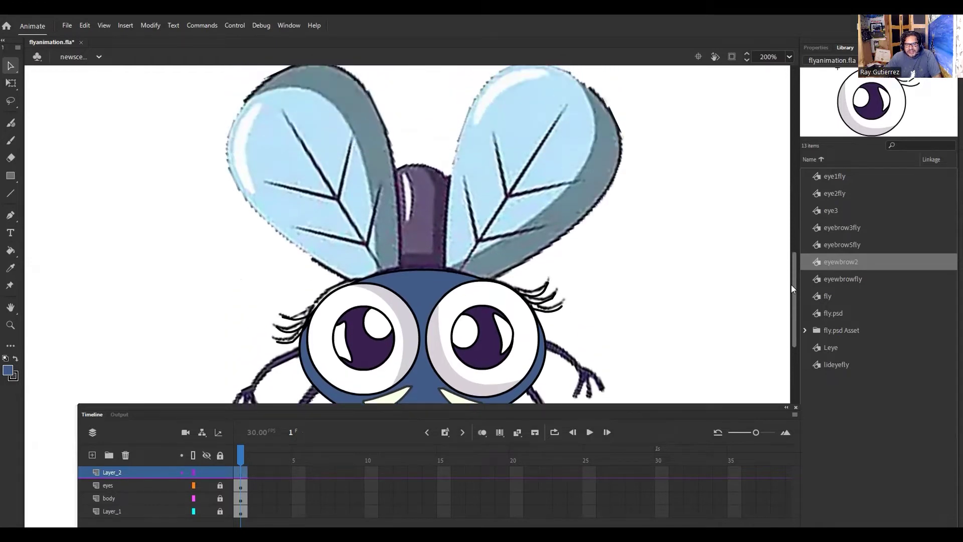
pyautogui.moveTo(790, 284); pyautogui.dragTo(791, 307)
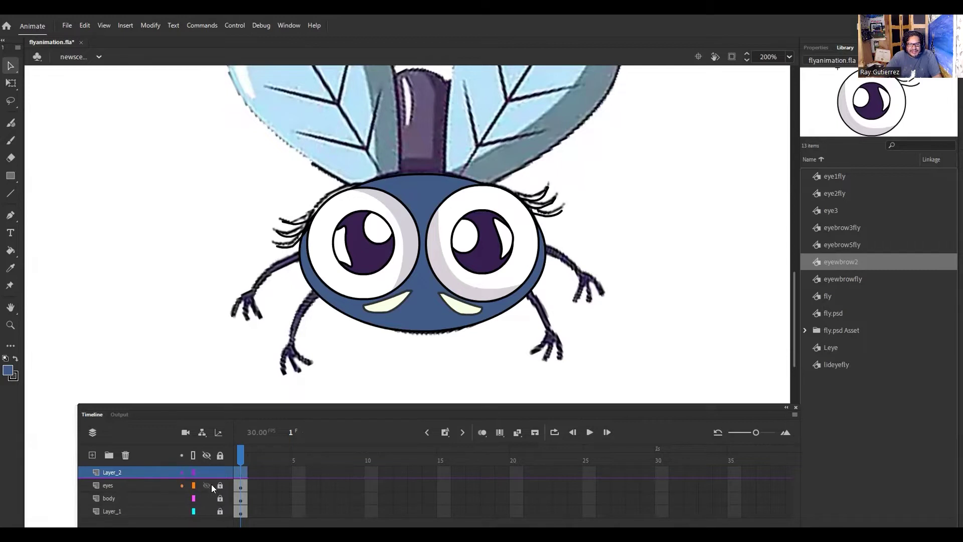
pyautogui.click(204, 485)
pyautogui.click(205, 485)
pyautogui.click(204, 486)
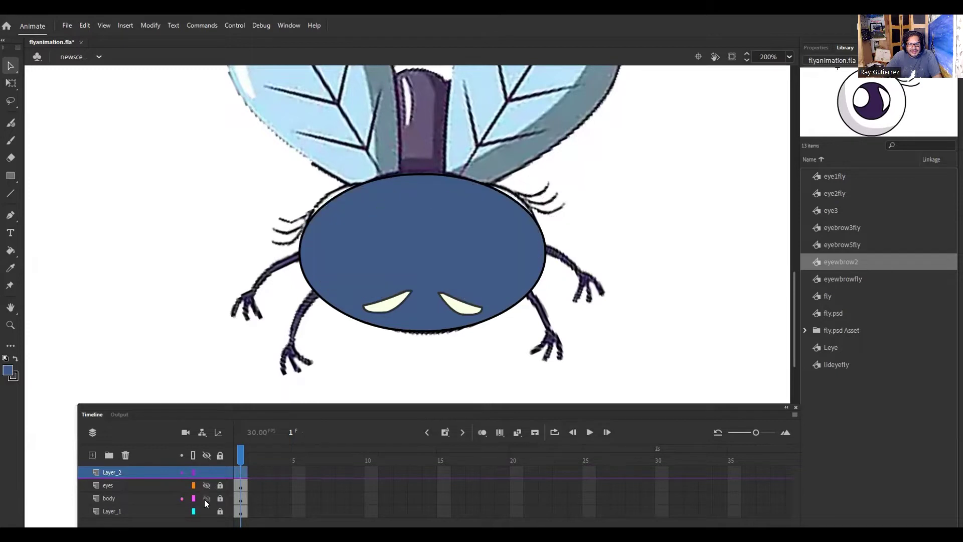
pyautogui.click(205, 498)
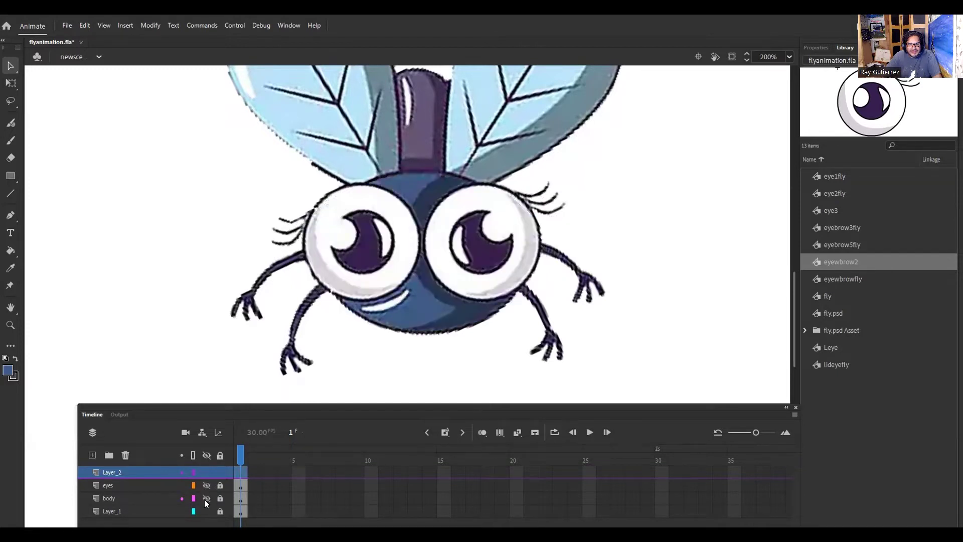
pyautogui.click(204, 498)
pyautogui.click(206, 485)
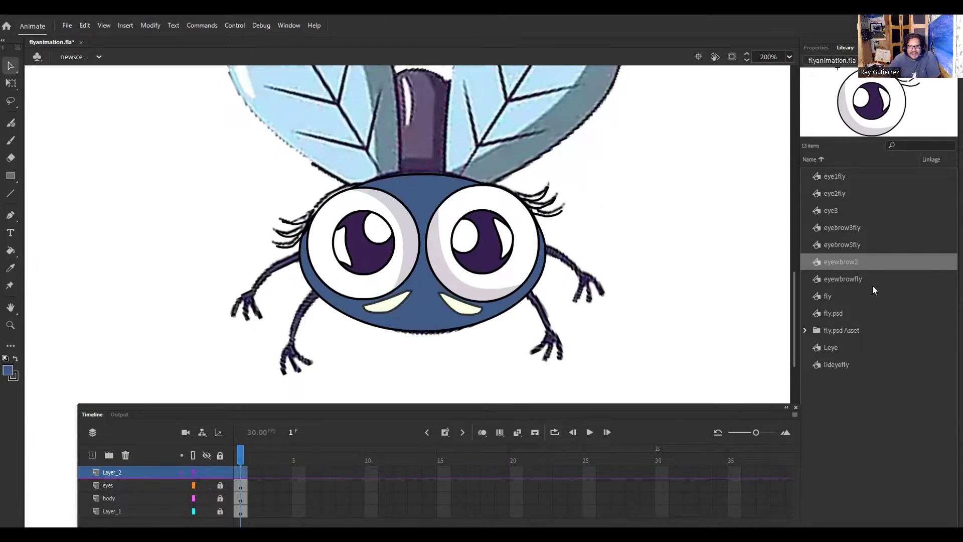
# Draw a tall blue oval on Layer_2 over the fly's right-hand wing with the Oval tool.
pyautogui.moveTo(795, 326); pyautogui.dragTo(793, 302)
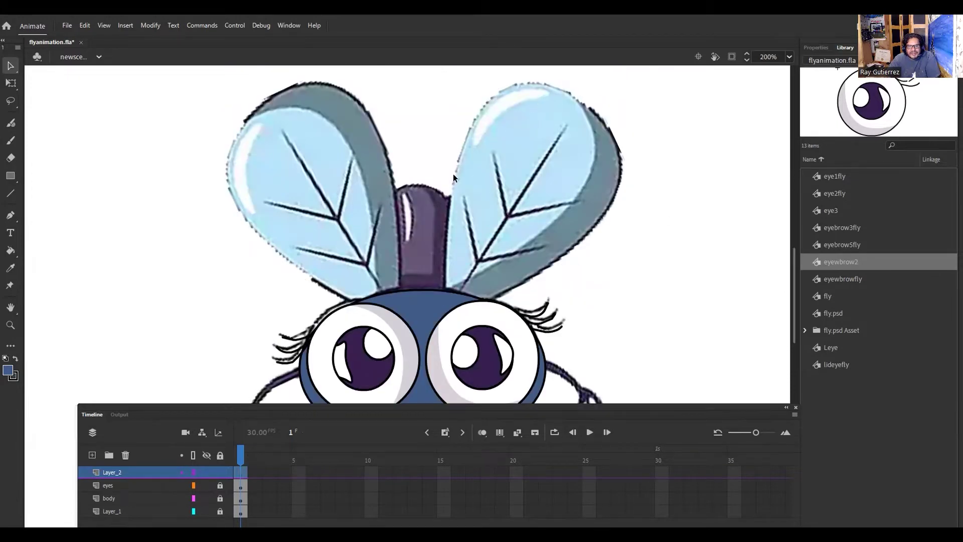
pyautogui.click(11, 176)
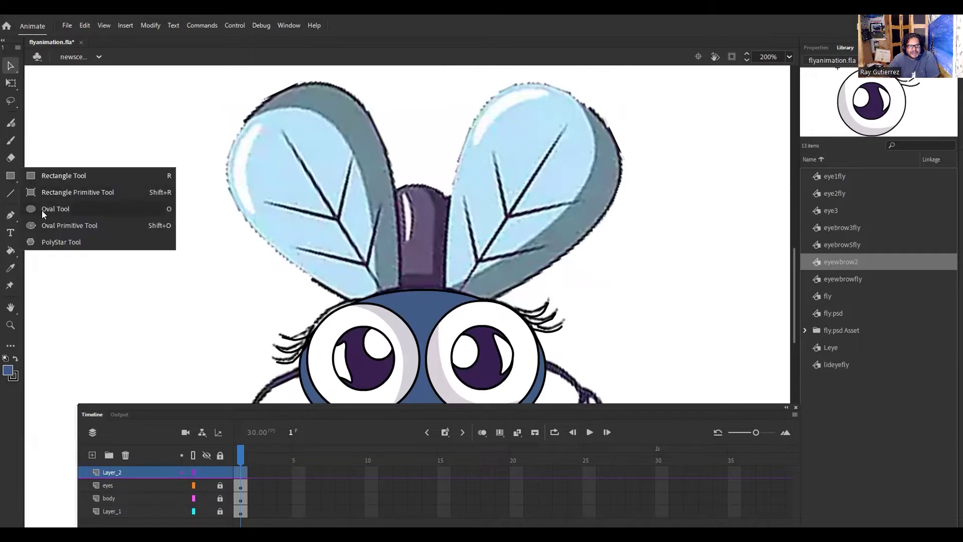
pyautogui.click(41, 210)
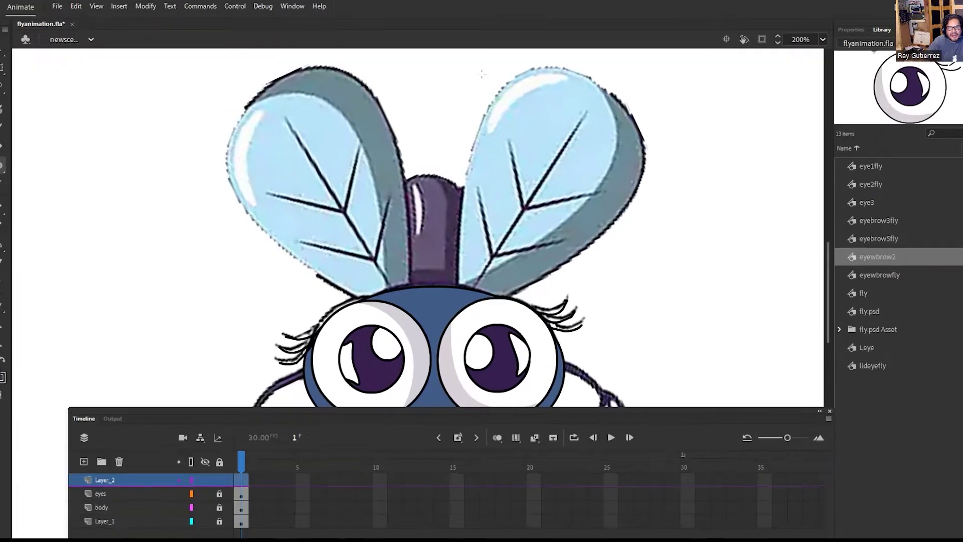
pyautogui.moveTo(480, 53); pyautogui.dragTo(635, 336)
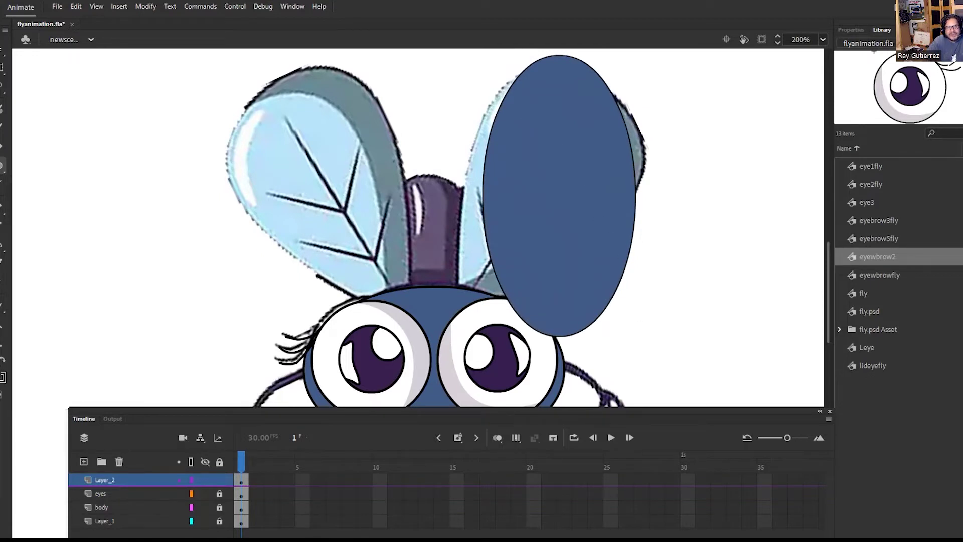
# Delete the oval's blue fill, keeping only its outline over the wing.
pyautogui.click(2, 48)
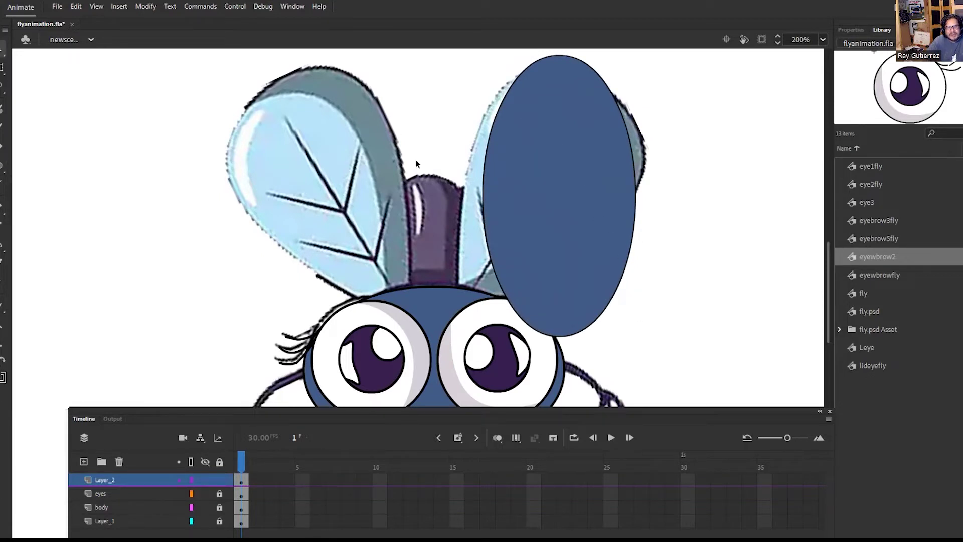
pyautogui.click(565, 163)
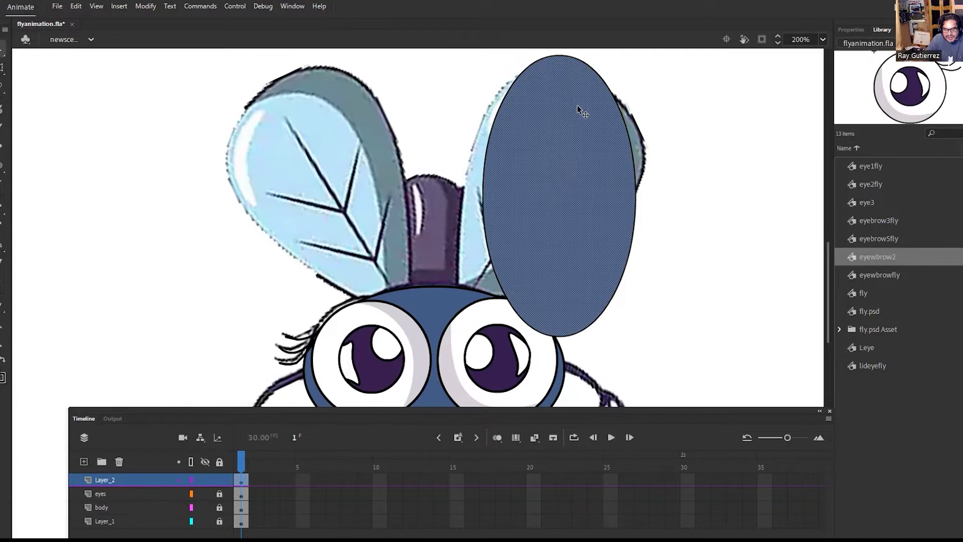
pyautogui.press('Delete')
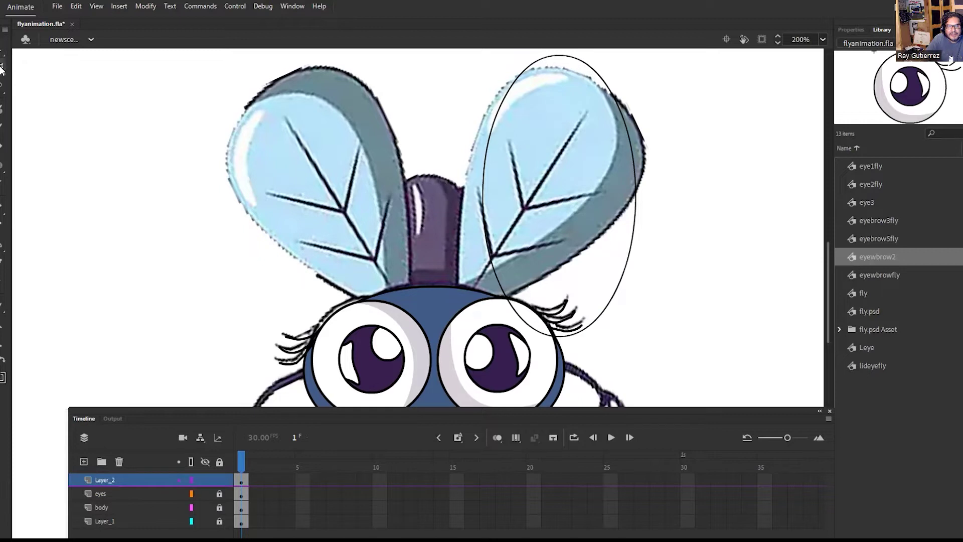
# Rotate the oval outline clockwise to match the right-hand wing's tilt and nudge it left and slightly up over the wing.
pyautogui.moveTo(459, 50); pyautogui.dragTo(677, 376)
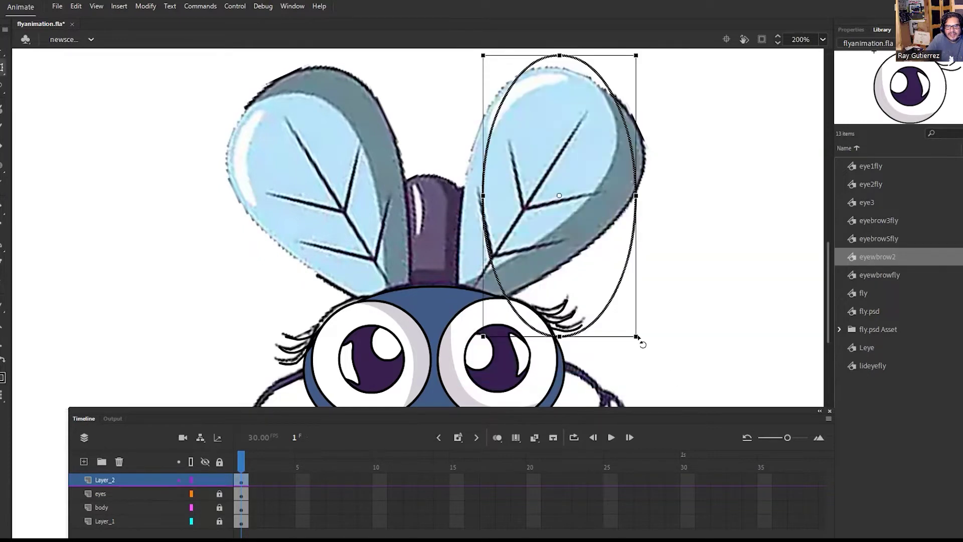
pyautogui.moveTo(642, 344); pyautogui.dragTo(580, 366)
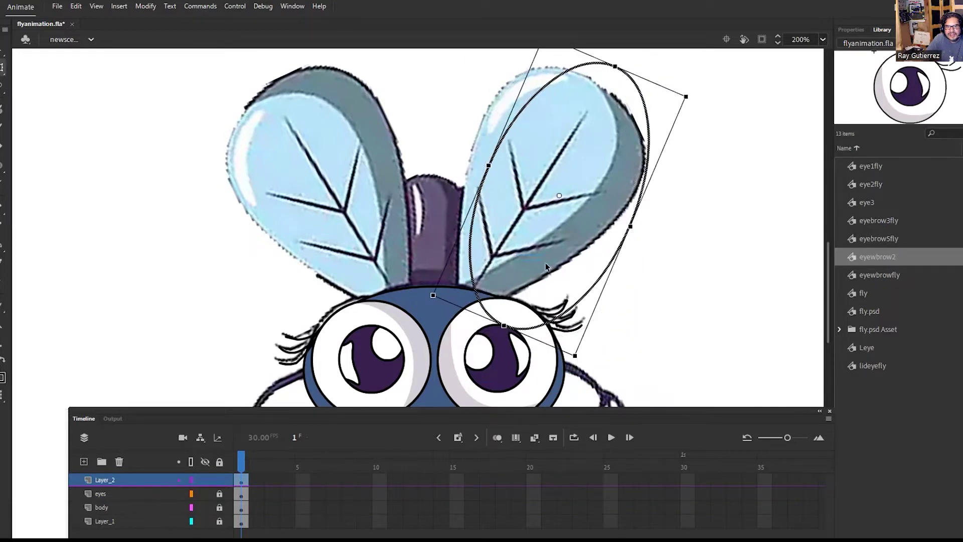
pyautogui.press('Left')
pyautogui.press('Left')
pyautogui.press('Left')
pyautogui.press('Left')
pyautogui.press('Left')
pyautogui.press('Left')
pyautogui.press('Left')
pyautogui.press('Left')
pyautogui.press('Left')
pyautogui.press('Left')
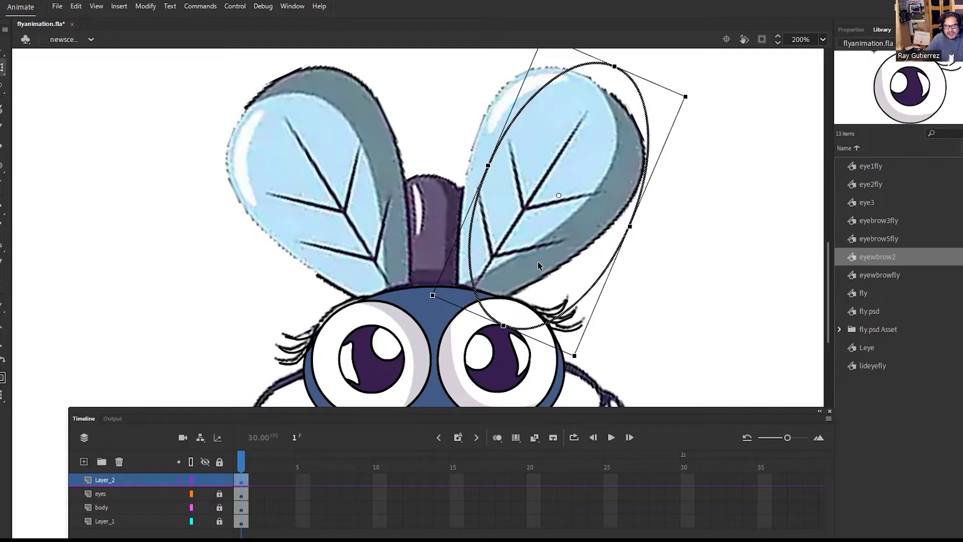
pyautogui.press('Left')
pyautogui.press('Left')
pyautogui.press('Left')
pyautogui.press('Left')
pyautogui.press('Left')
pyautogui.press('Left')
pyautogui.press('Left')
pyautogui.press('Left')
pyautogui.press('Left')
pyautogui.press('Left')
pyautogui.press('Left')
pyautogui.press('Left')
pyautogui.press('Left')
pyautogui.press('Left')
pyautogui.press('Left')
pyautogui.press('Left')
pyautogui.press('Left')
pyautogui.press('Left')
pyautogui.press('Left')
pyautogui.press('Left')
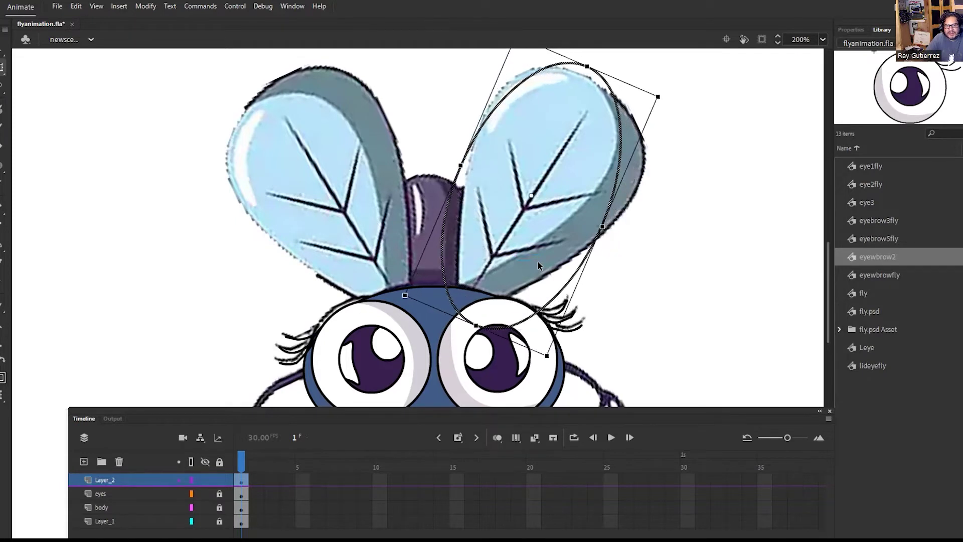
pyautogui.press('Up')
pyautogui.press('Up')
pyautogui.press('Up')
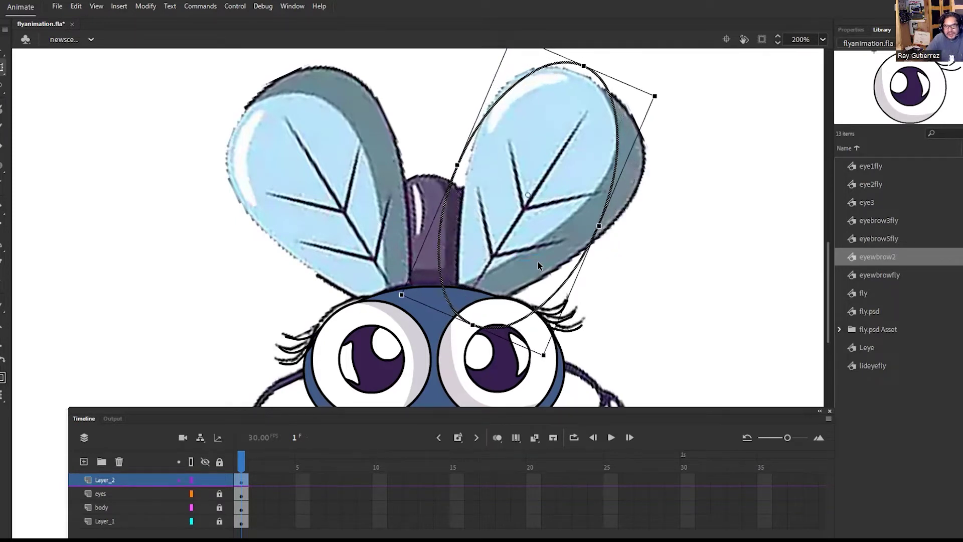
pyautogui.press('Up')
pyautogui.press('Up')
pyautogui.press('Up')
pyautogui.press('Up')
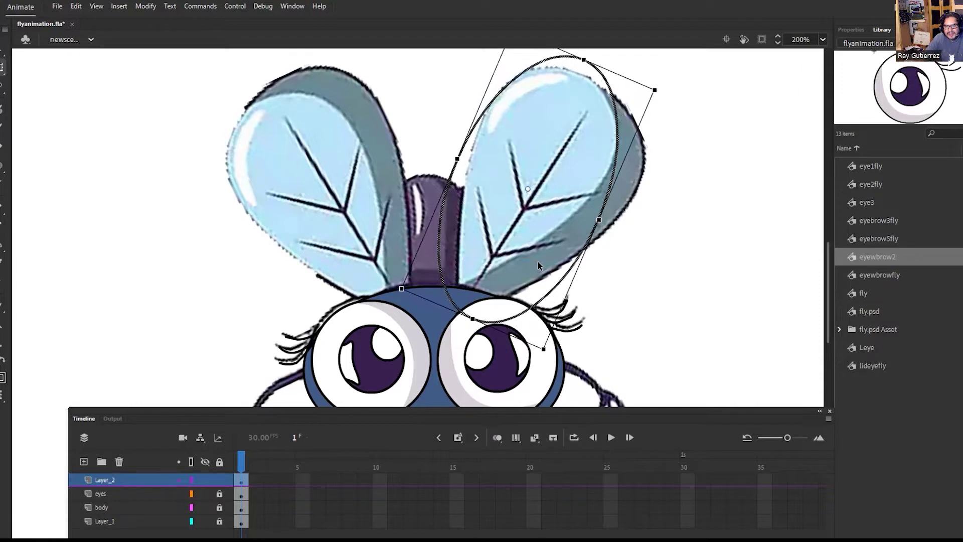
pyautogui.press('Right')
pyautogui.press('Right')
pyautogui.press('Right')
pyautogui.press('Right')
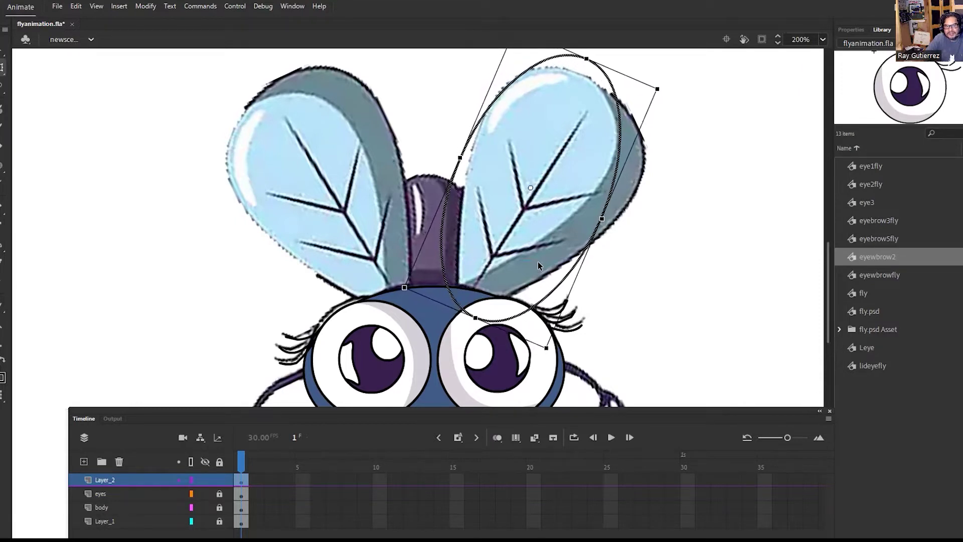
pyautogui.click(711, 274)
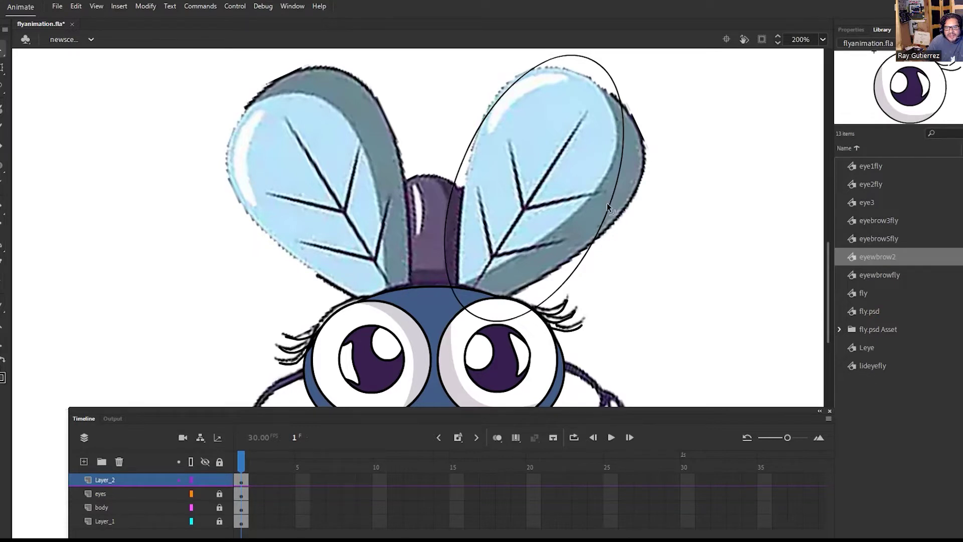
# Bend the oval outline's top and outer edges to follow the contour of the reference fly's right-hand wing.
pyautogui.moveTo(611, 203); pyautogui.dragTo(634, 223)
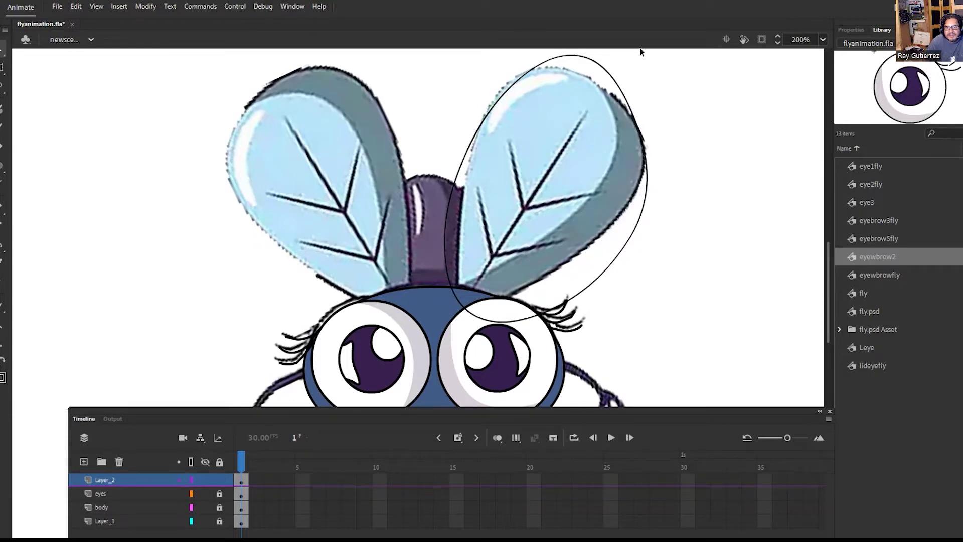
pyautogui.moveTo(589, 58); pyautogui.dragTo(512, 76)
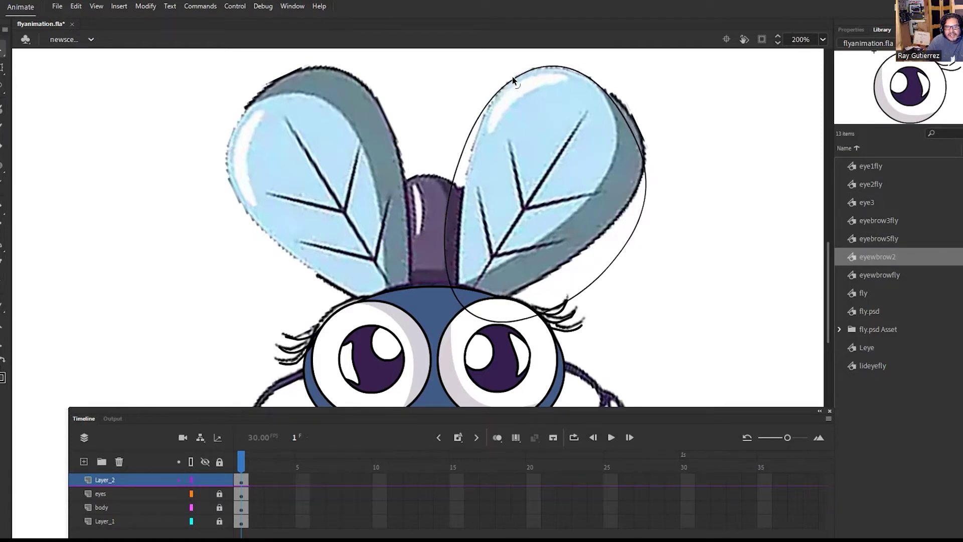
pyautogui.moveTo(477, 309)
pyautogui.mouseDown()
pyautogui.moveTo(477, 299)
pyautogui.moveTo(479, 314)
pyautogui.mouseUp()
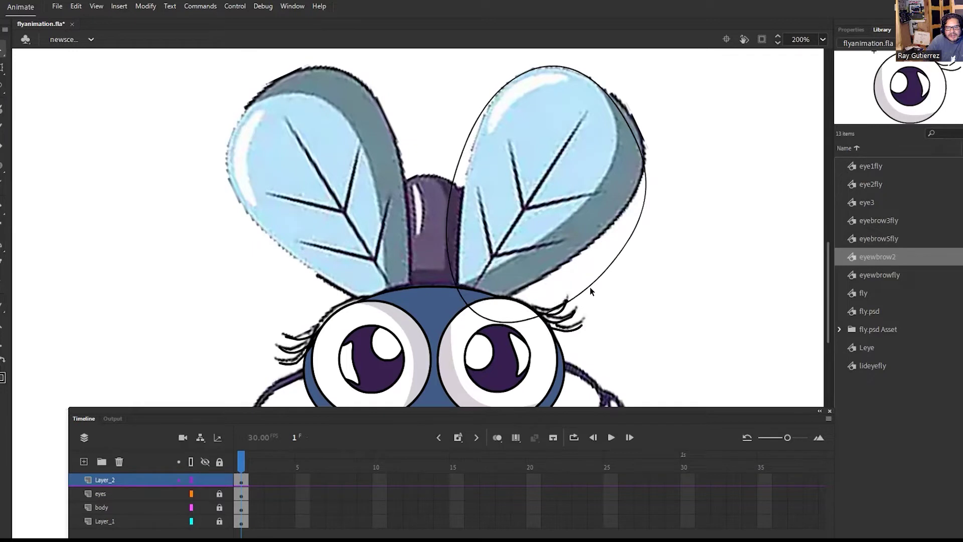
pyautogui.moveTo(590, 290); pyautogui.dragTo(571, 271)
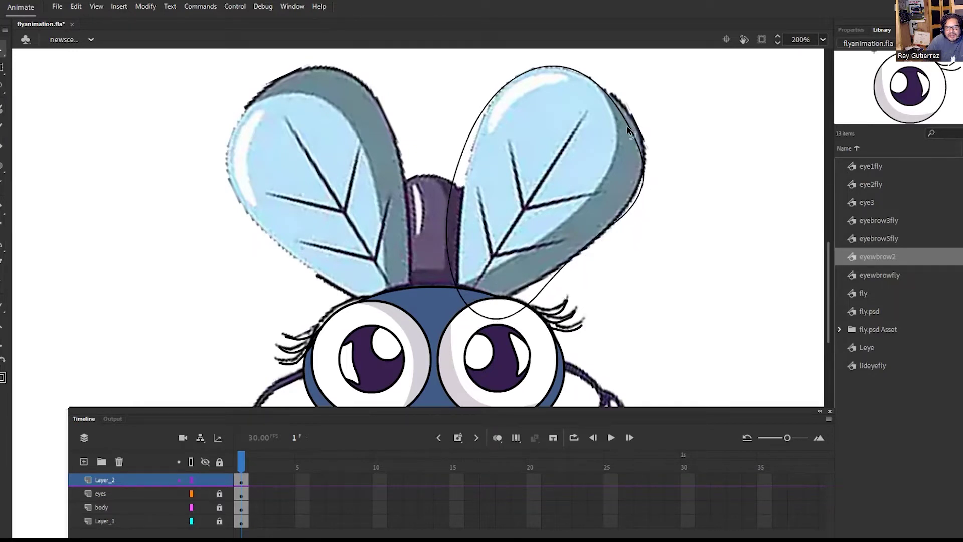
pyautogui.moveTo(627, 125); pyautogui.dragTo(645, 152)
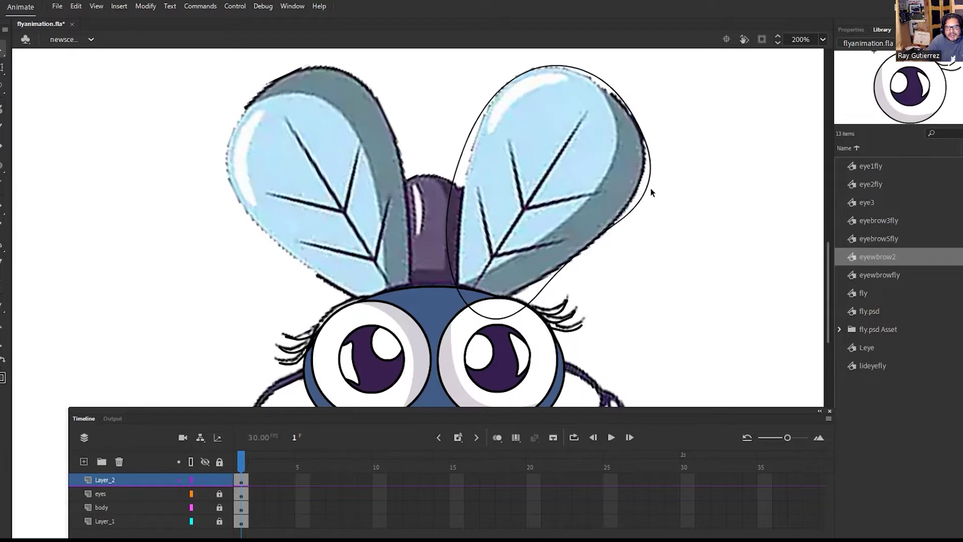
pyautogui.moveTo(648, 187); pyautogui.dragTo(639, 189)
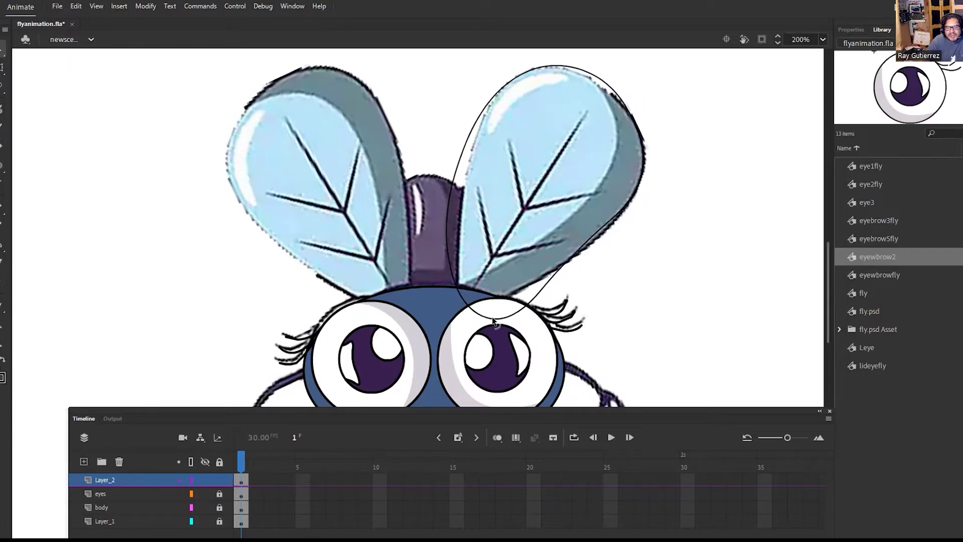
# Taper the outline's lower end toward the body and pull its inner edge onto the right-hand wing's inner contour.
pyautogui.moveTo(490, 312); pyautogui.dragTo(467, 316)
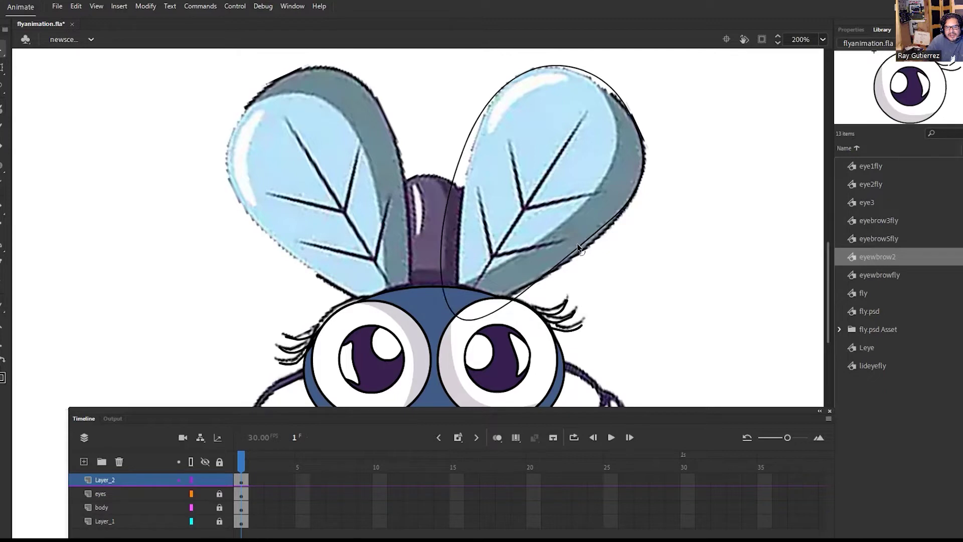
pyautogui.moveTo(576, 242); pyautogui.dragTo(581, 251)
pyautogui.moveTo(526, 297); pyautogui.dragTo(583, 245)
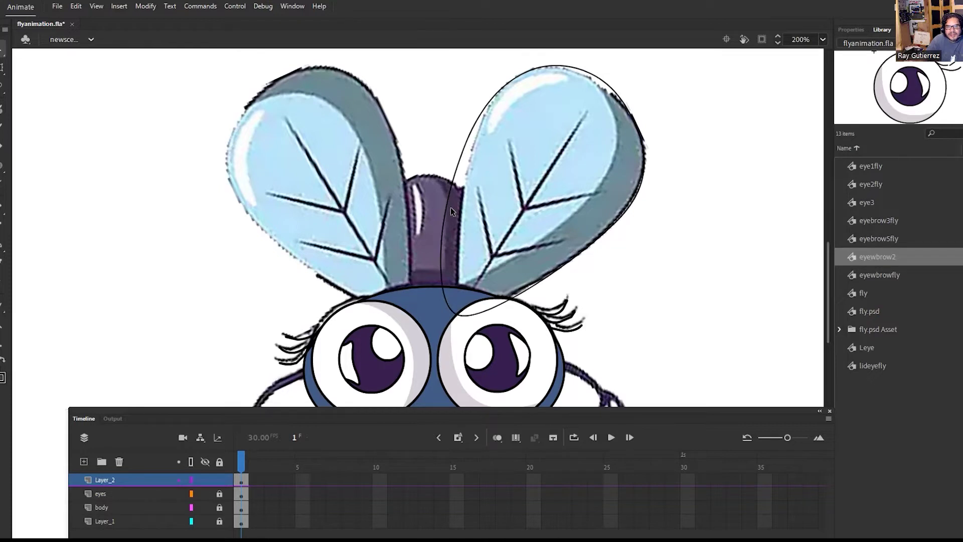
pyautogui.moveTo(448, 212); pyautogui.dragTo(457, 217)
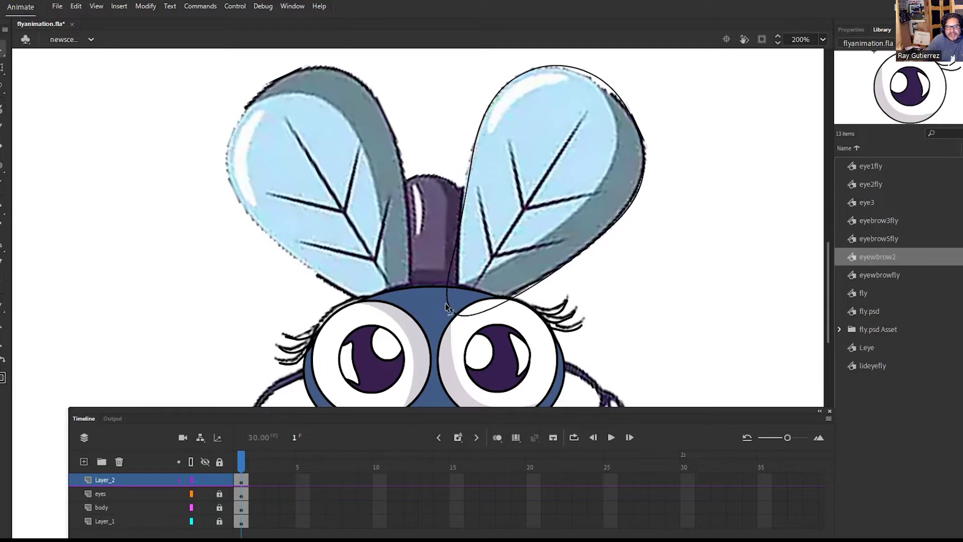
pyautogui.moveTo(448, 304); pyautogui.dragTo(456, 307)
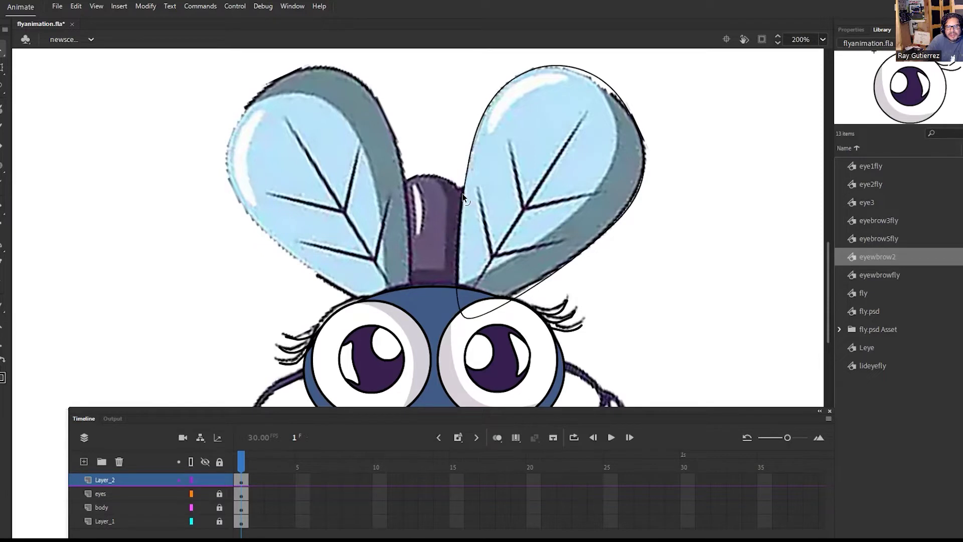
# Fine-tune the outline's lower end and upper outer curve against the reference wing.
pyautogui.click(521, 290)
pyautogui.press('Delete')
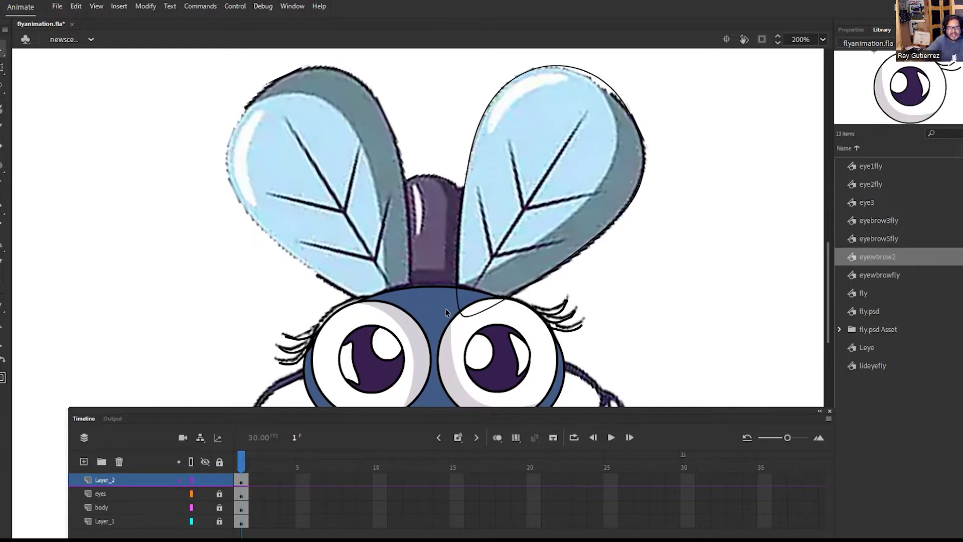
pyautogui.click(601, 84)
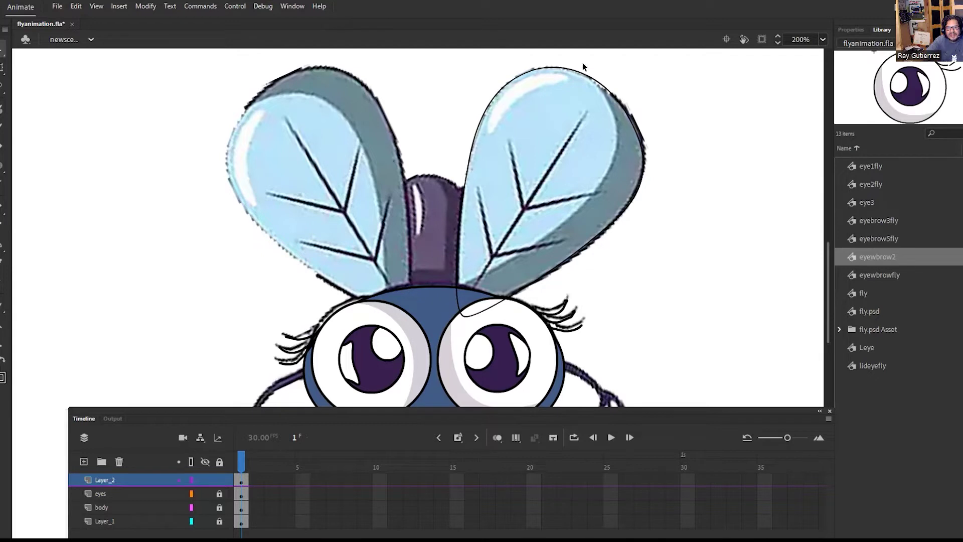
# Select the whole wing outline and increase its black stroke size slightly to match the reference line weight.
pyautogui.moveTo(523, 290); pyautogui.dragTo(498, 300)
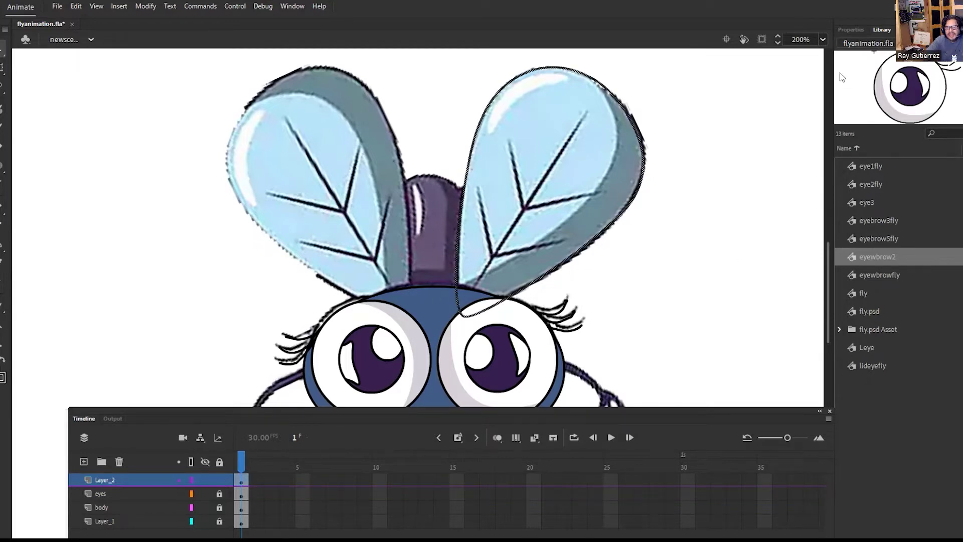
pyautogui.click(854, 30)
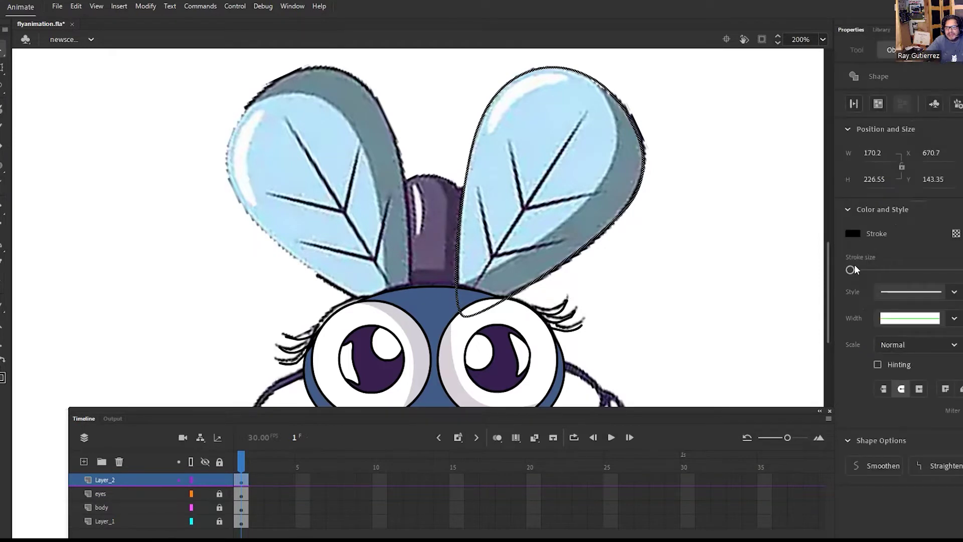
pyautogui.moveTo(849, 270); pyautogui.dragTo(852, 271)
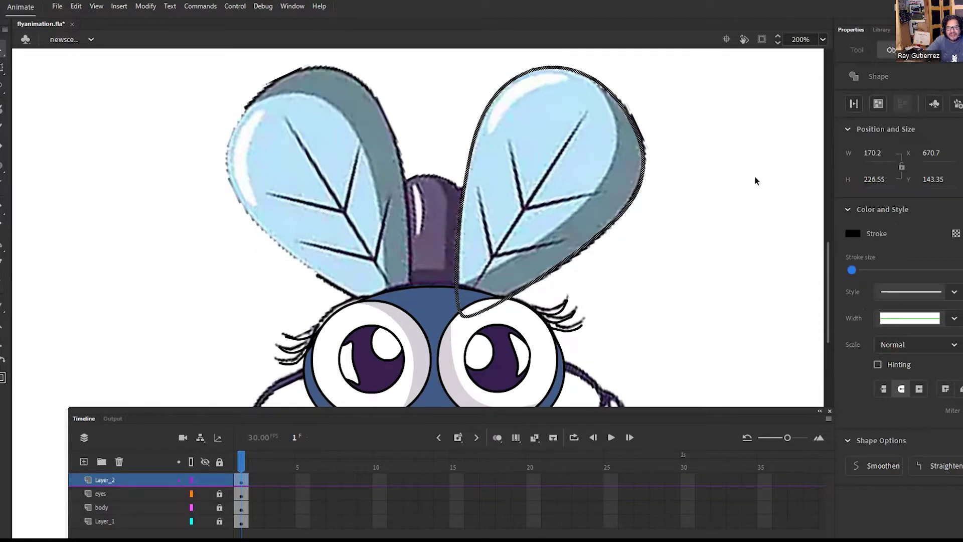
pyautogui.click(739, 149)
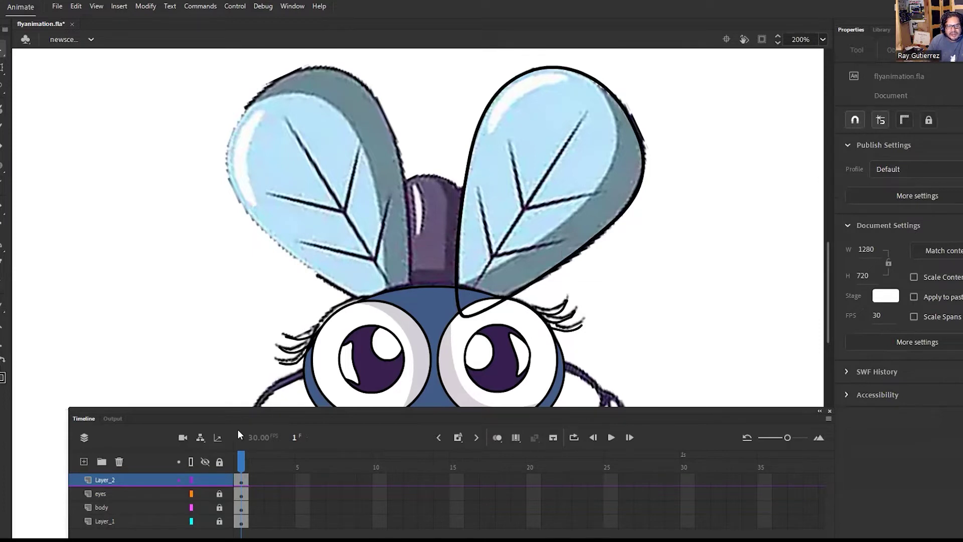
# Rename Layer_2 as wing.
pyautogui.doubleClick(104, 479)
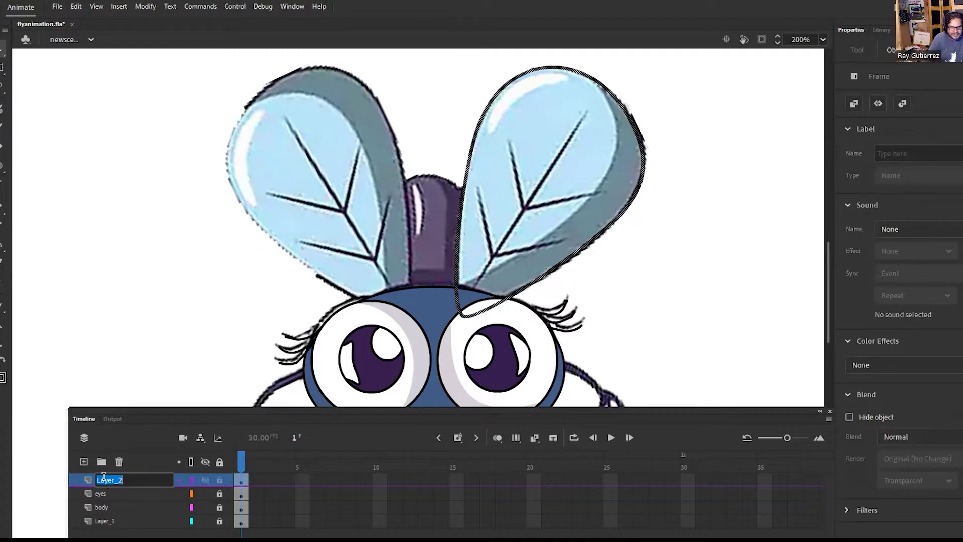
pyautogui.write('wu')
pyautogui.press('BackSpace')
pyautogui.write('ing')
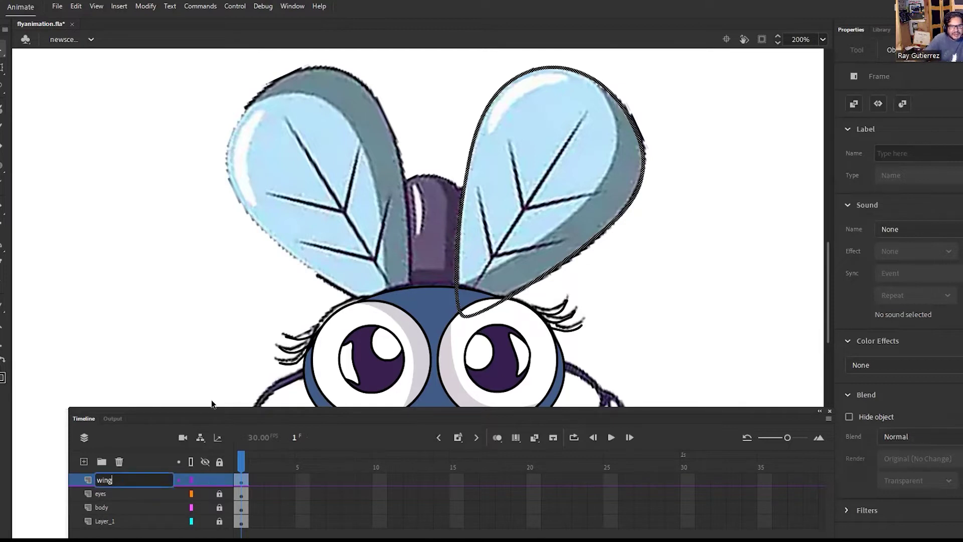
pyautogui.click(299, 326)
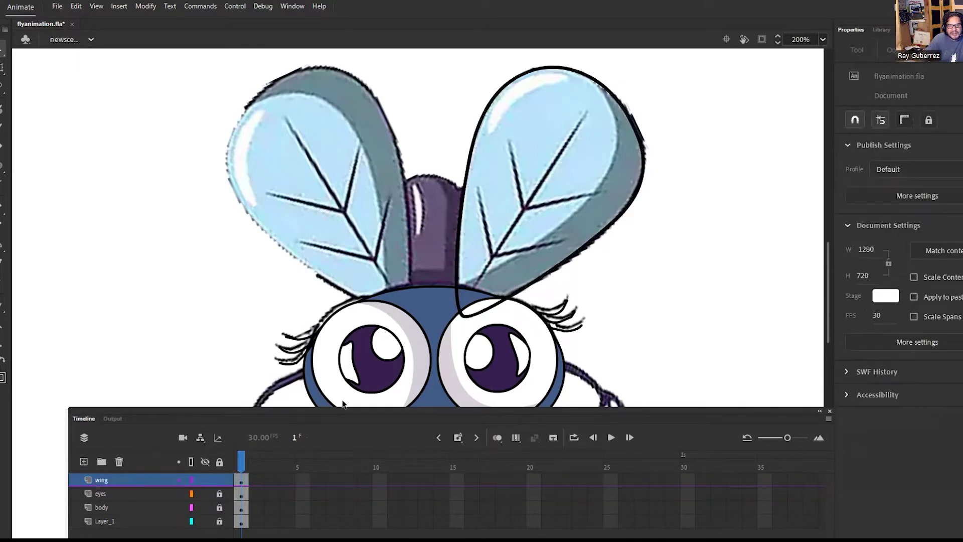
# Add a new layer above the wing layer, name it wingline and make it active.
pyautogui.click(82, 459)
pyautogui.doubleClick(103, 478)
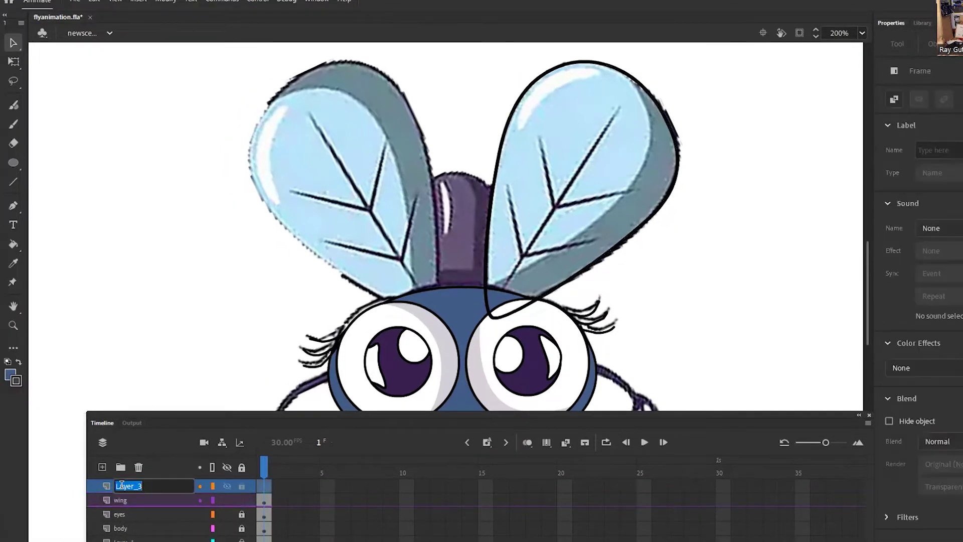
pyautogui.write('wingline')
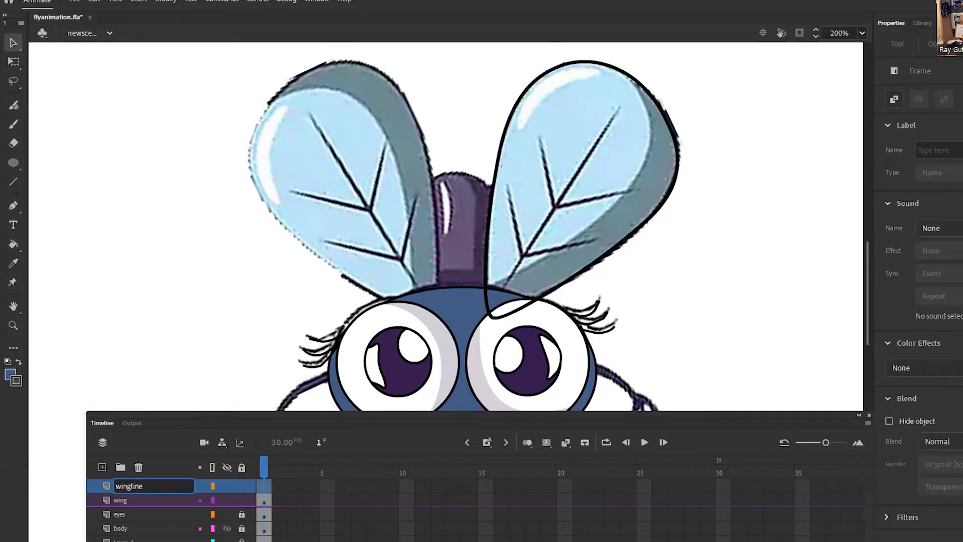
pyautogui.click(164, 499)
pyautogui.click(158, 485)
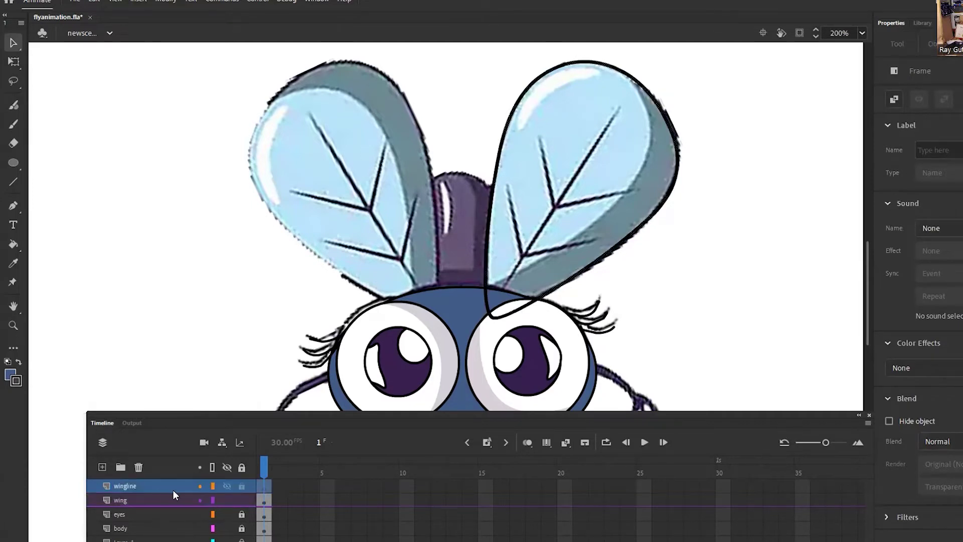
# Lock the wing layer and trace the right-hand wing's central vein and its side branches on wingline with the Line tool.
pyautogui.click(13, 184)
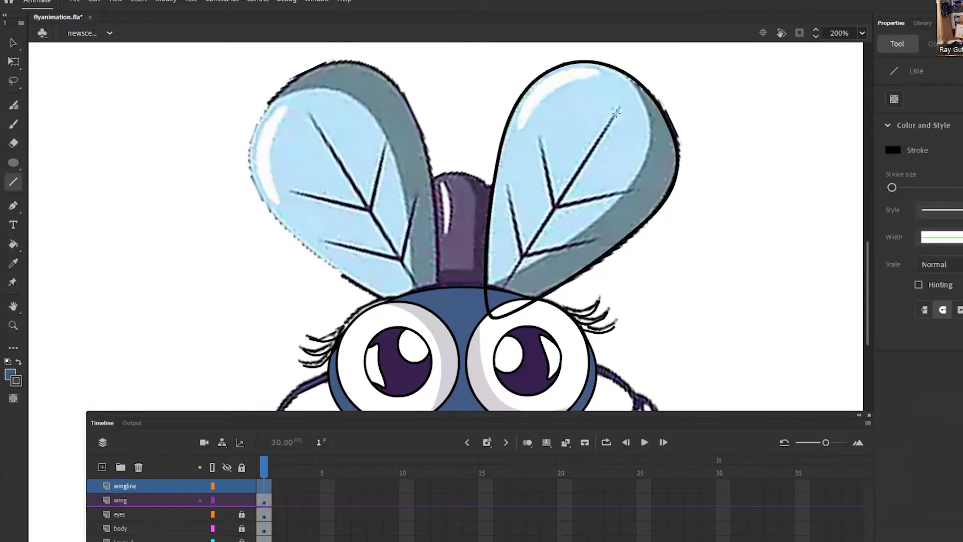
pyautogui.click(241, 500)
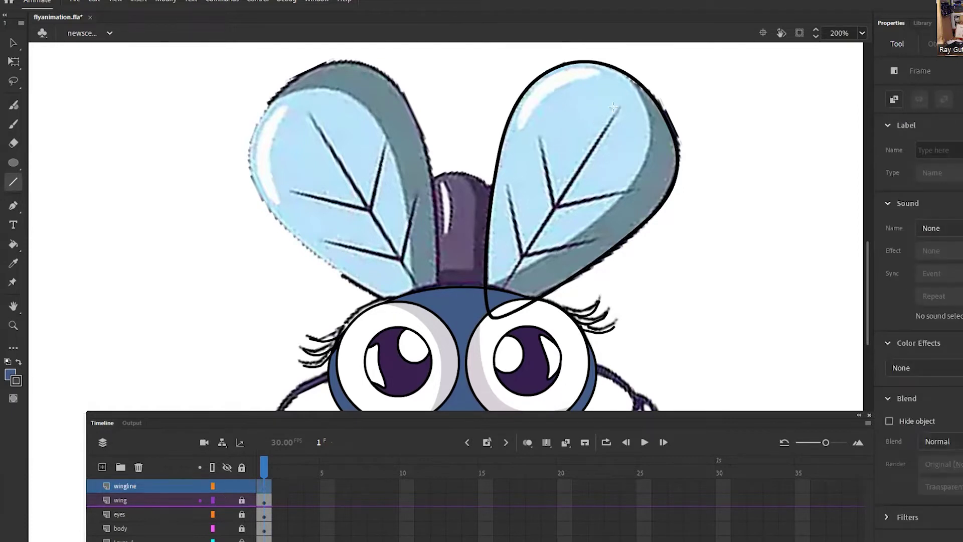
pyautogui.moveTo(616, 108); pyautogui.dragTo(500, 292)
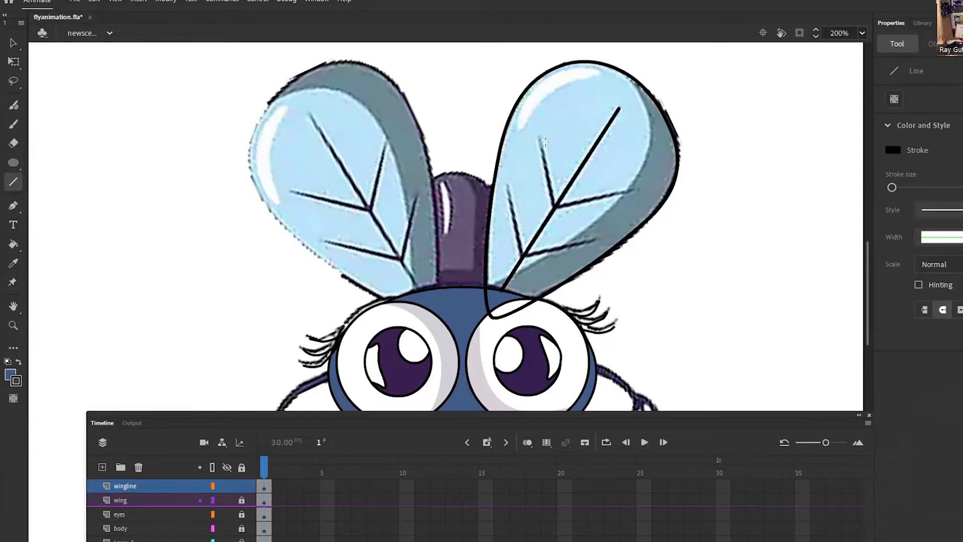
pyautogui.moveTo(536, 135)
pyautogui.mouseDown()
pyautogui.moveTo(553, 200)
pyautogui.moveTo(609, 206)
pyautogui.moveTo(631, 191)
pyautogui.mouseUp()
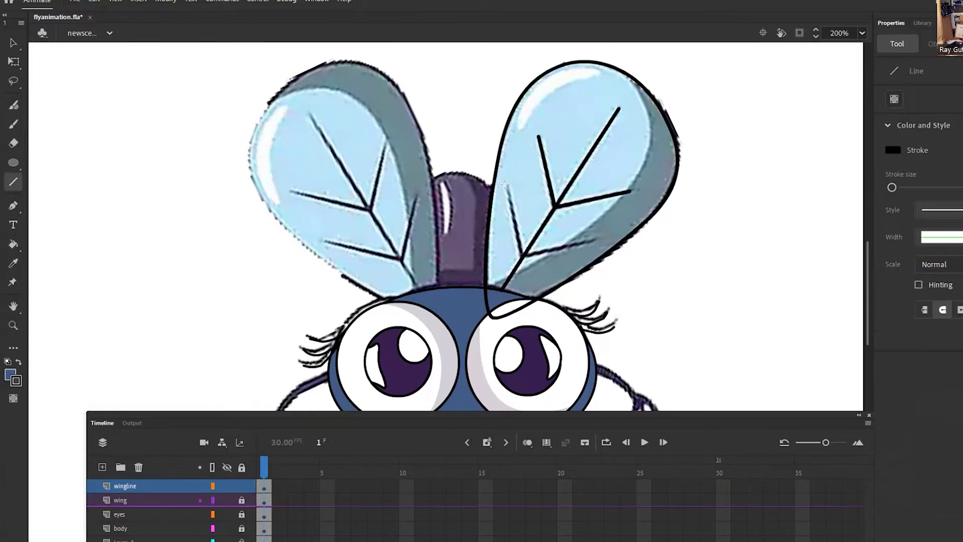
pyautogui.moveTo(507, 184)
pyautogui.mouseDown()
pyautogui.moveTo(523, 252)
pyautogui.moveTo(594, 241)
pyautogui.mouseUp()
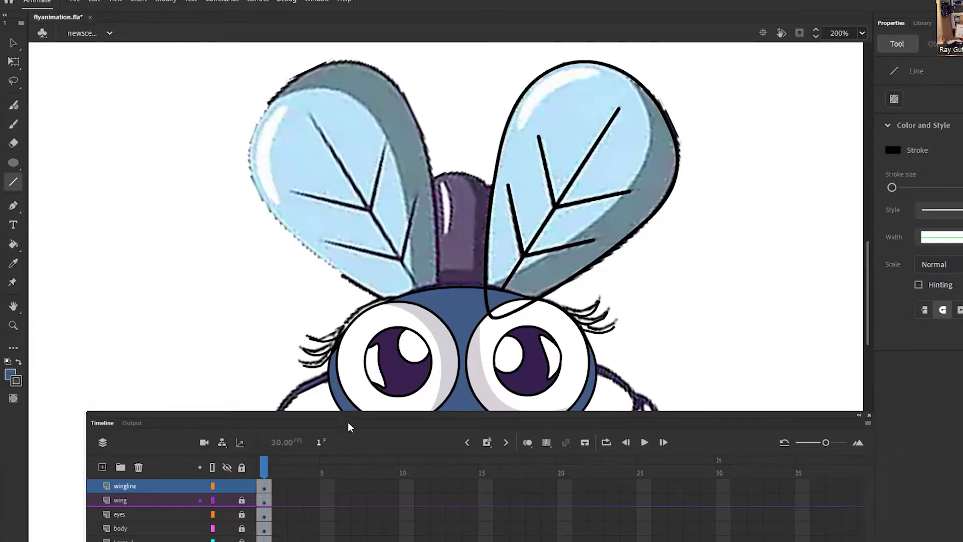
# Lock the wingline layer, add a new layer above it named color and make it active.
pyautogui.click(241, 486)
pyautogui.click(128, 488)
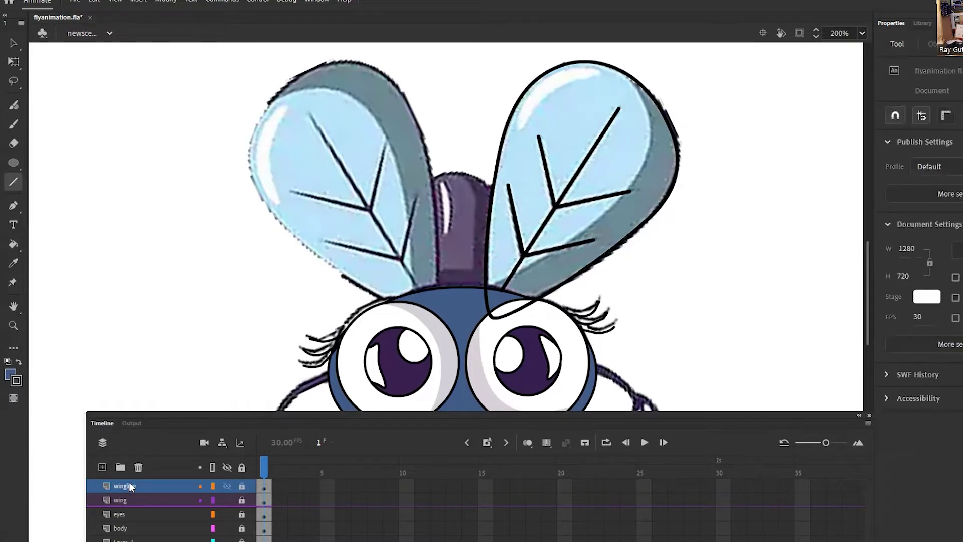
pyautogui.click(101, 467)
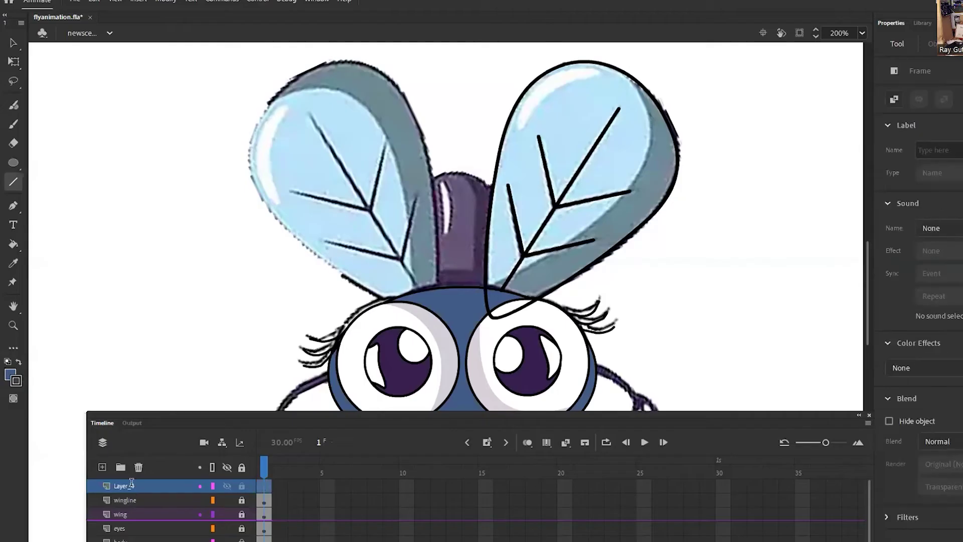
pyautogui.doubleClick(132, 485)
pyautogui.write('color')
pyautogui.click(147, 496)
pyautogui.click(147, 487)
# Sample the reference wing's light blue as the fill colour and try to fill the right-hand wing on the color layer.
pyautogui.click(13, 264)
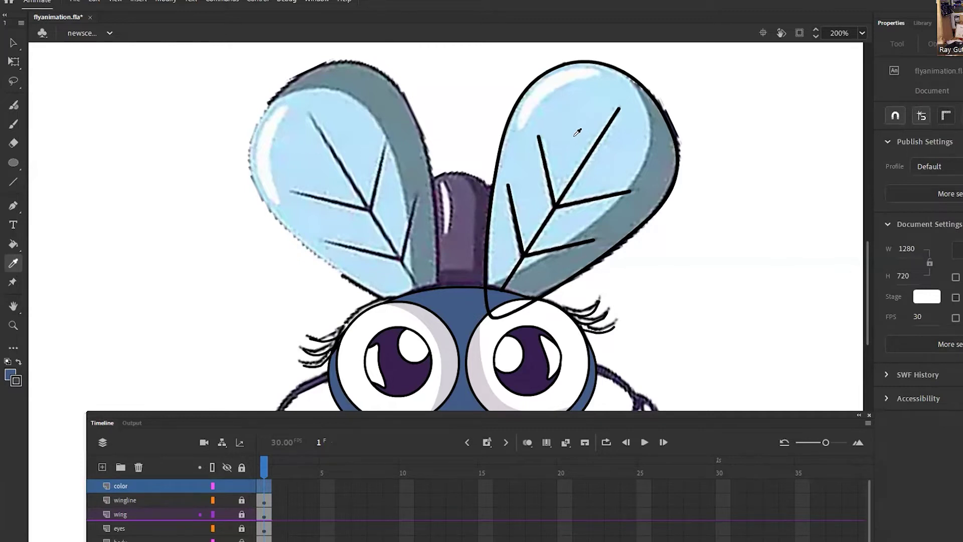
pyautogui.click(575, 135)
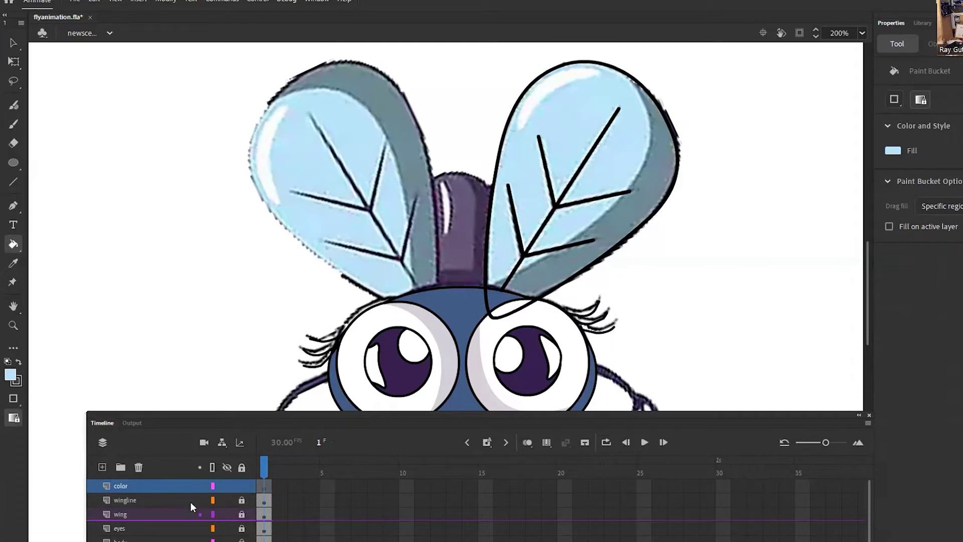
pyautogui.click(132, 486)
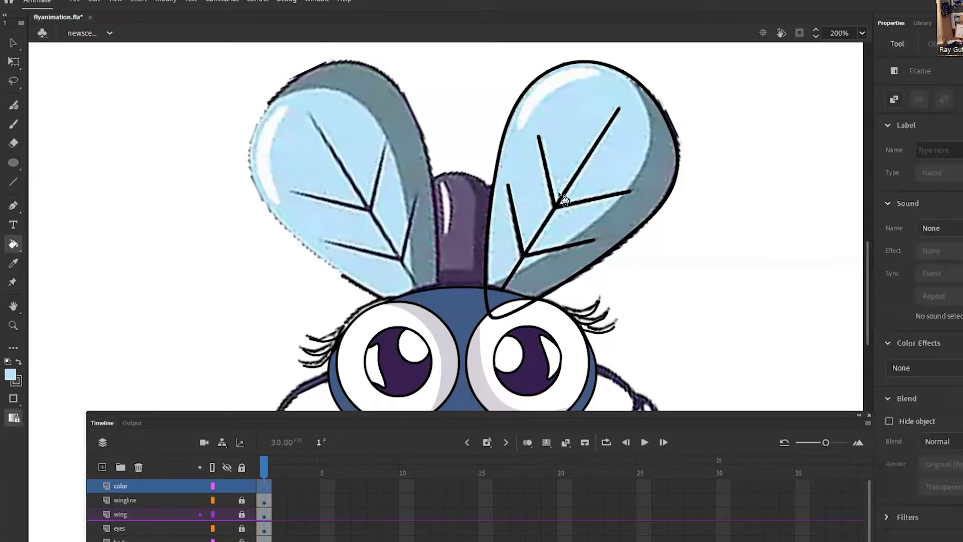
pyautogui.click(571, 151)
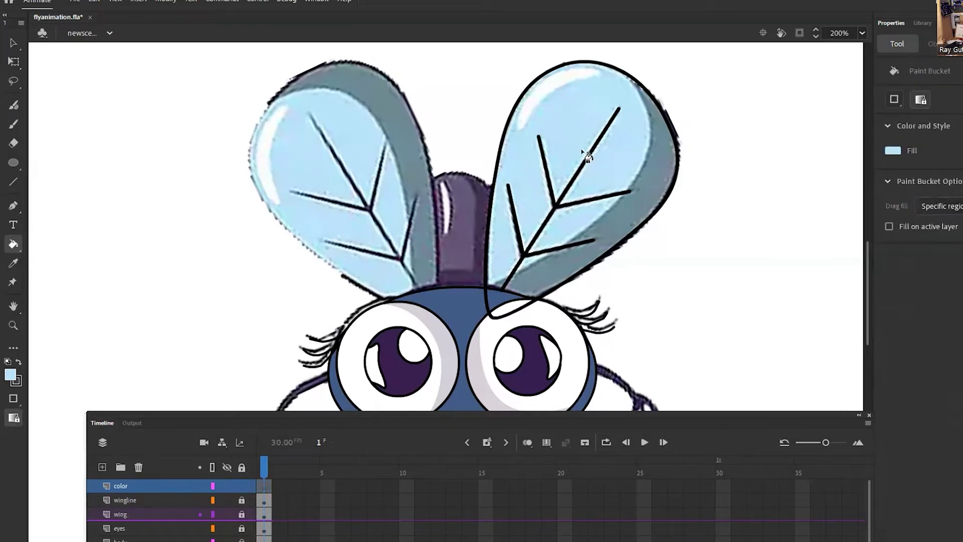
# Make the color layer active again and retry filling the right-hand wing with light blue.
pyautogui.click(225, 484)
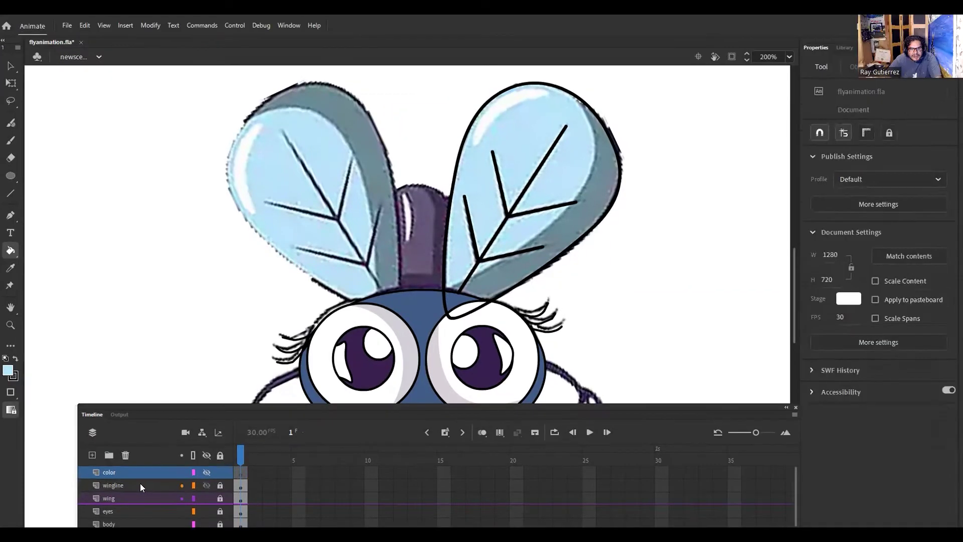
pyautogui.click(154, 500)
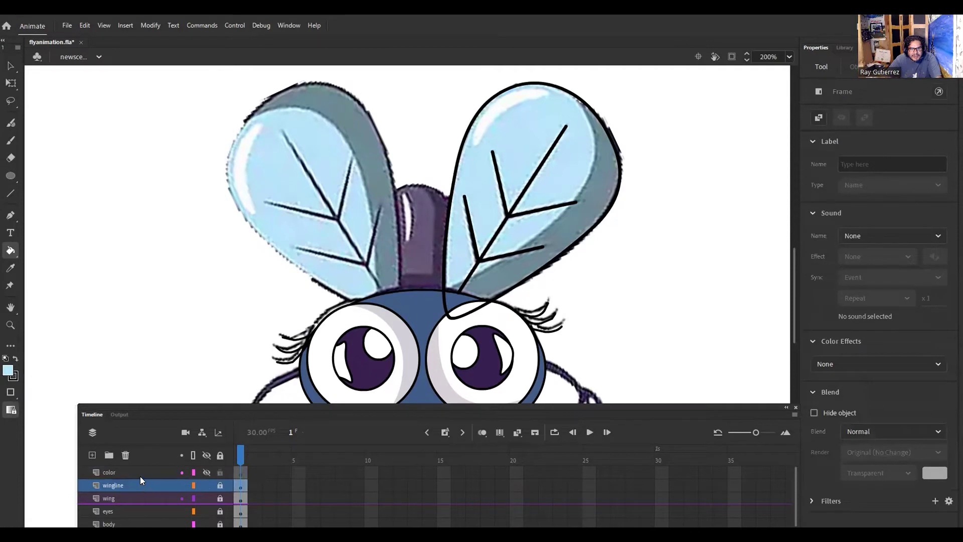
pyautogui.click(140, 471)
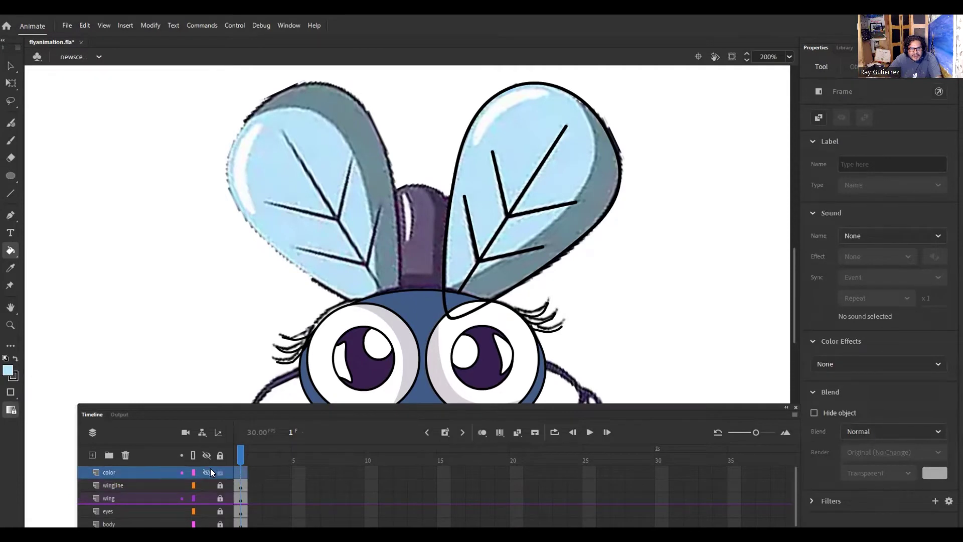
pyautogui.click(547, 193)
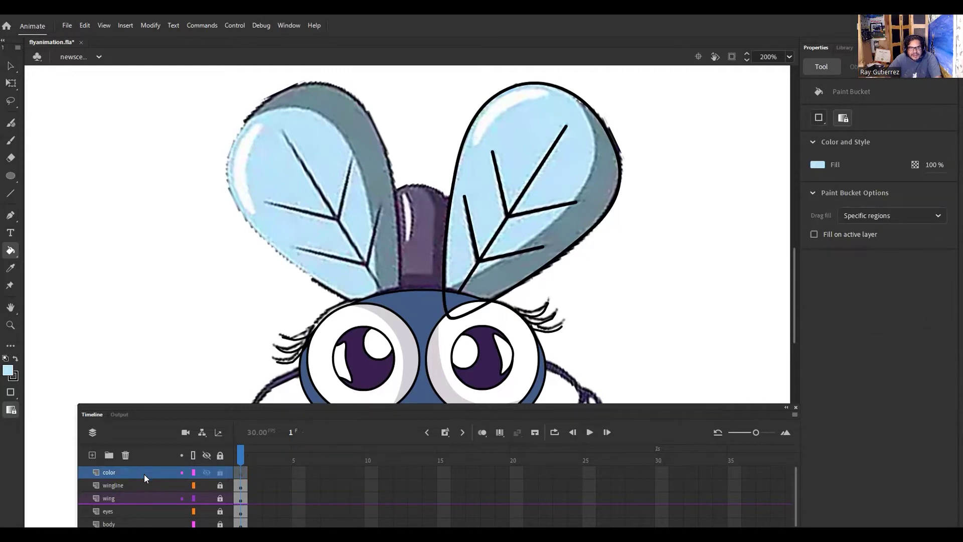
# Unlock the wing, eyes, body and Layer_1 layers and toggle each layer's visibility to check what it contains.
pyautogui.scroll(-1, 150, 480)
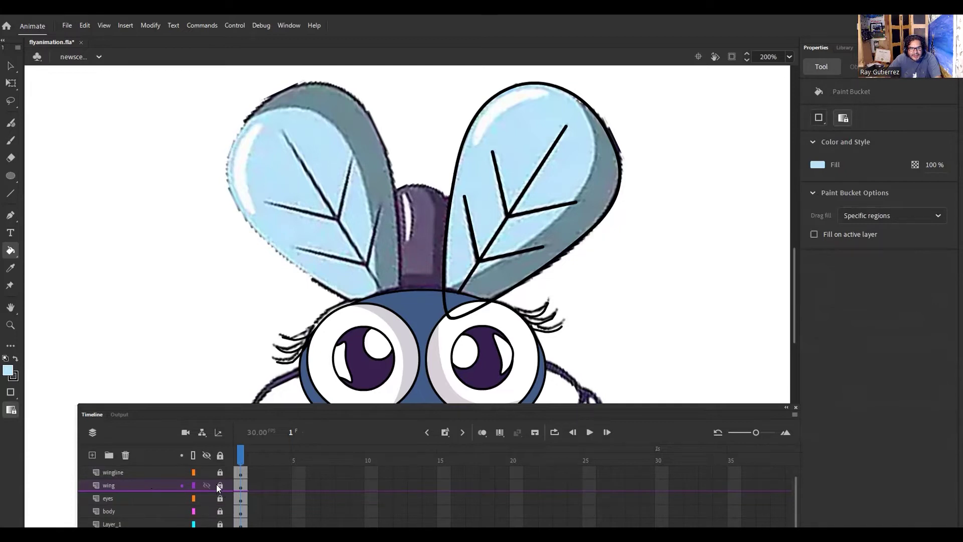
pyautogui.moveTo(219, 486); pyautogui.dragTo(220, 524)
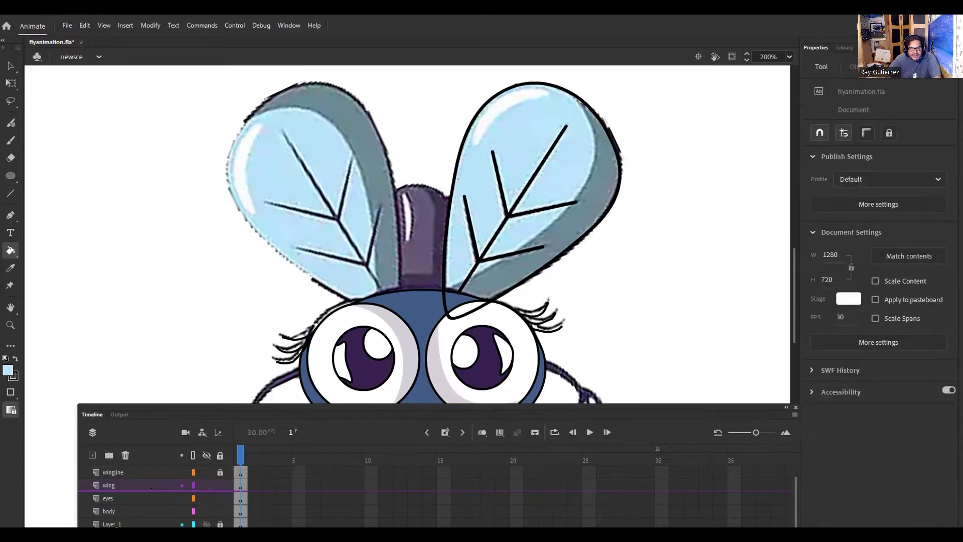
pyautogui.click(206, 524)
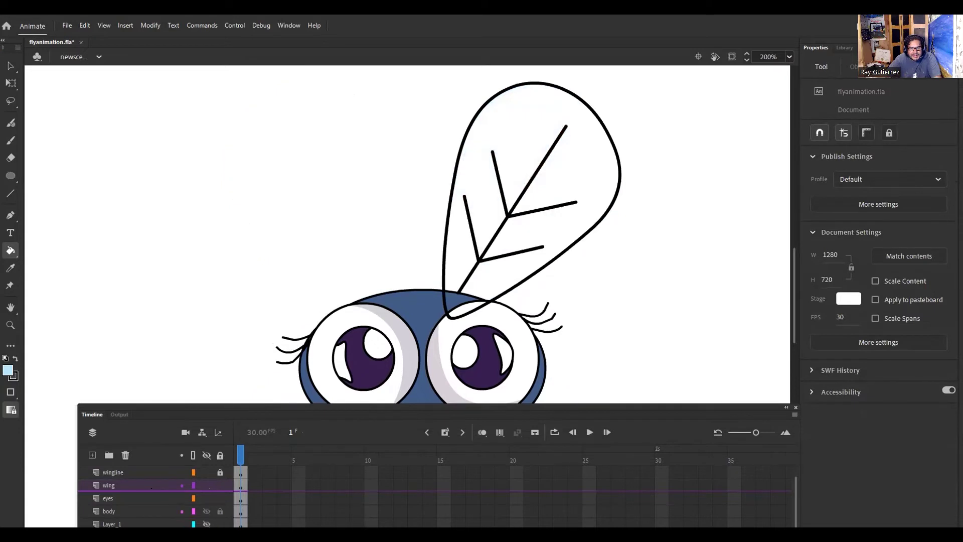
pyautogui.click(206, 511)
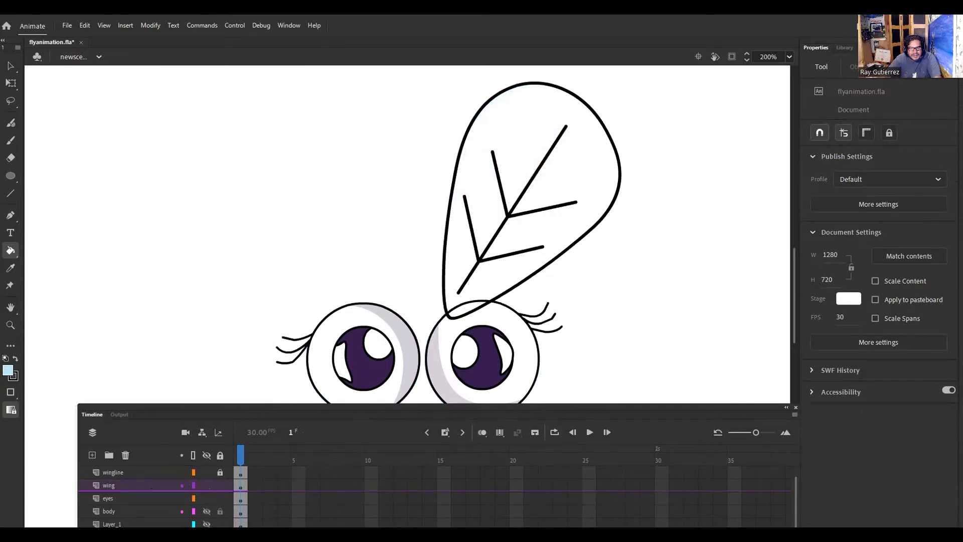
pyautogui.click(206, 498)
pyautogui.click(206, 485)
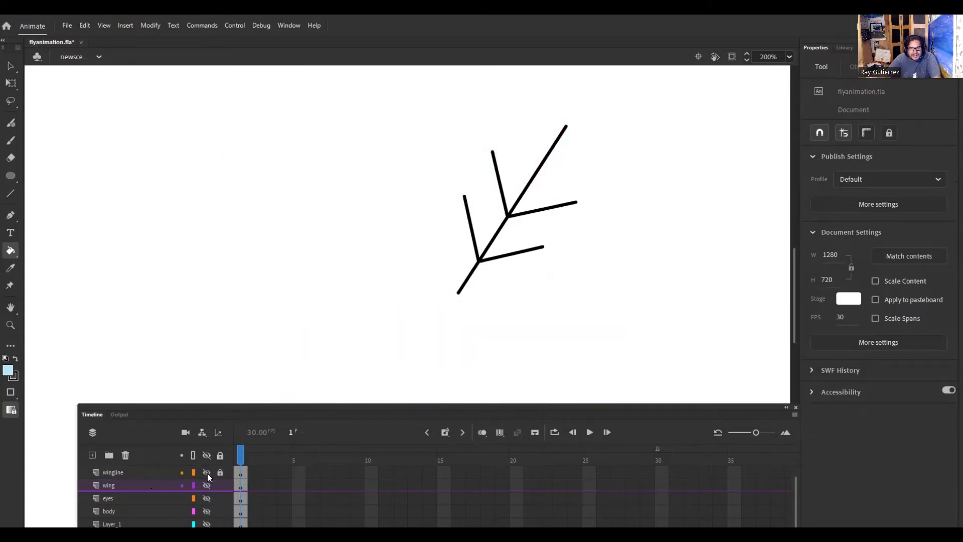
pyautogui.click(206, 473)
pyautogui.click(206, 473)
pyautogui.click(206, 488)
pyautogui.click(205, 498)
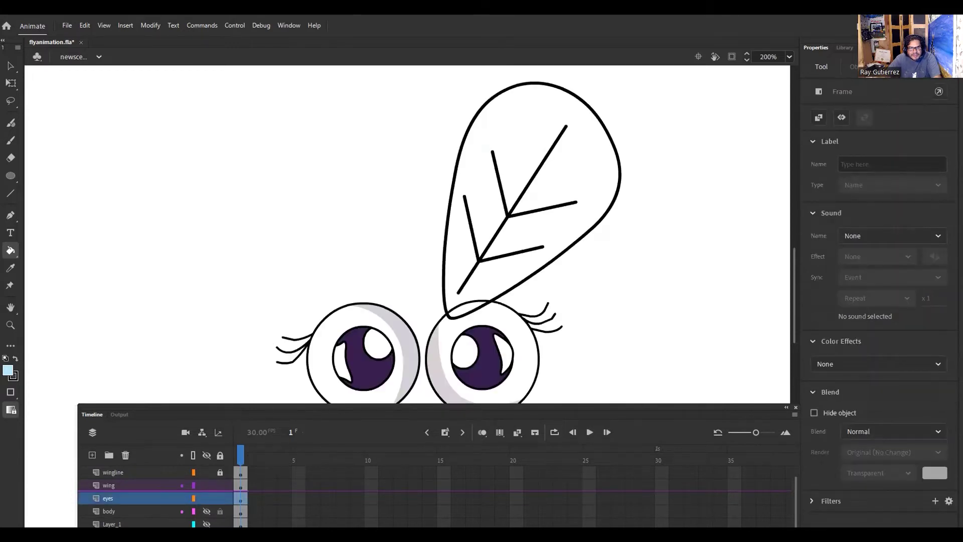
pyautogui.click(206, 511)
pyautogui.click(206, 523)
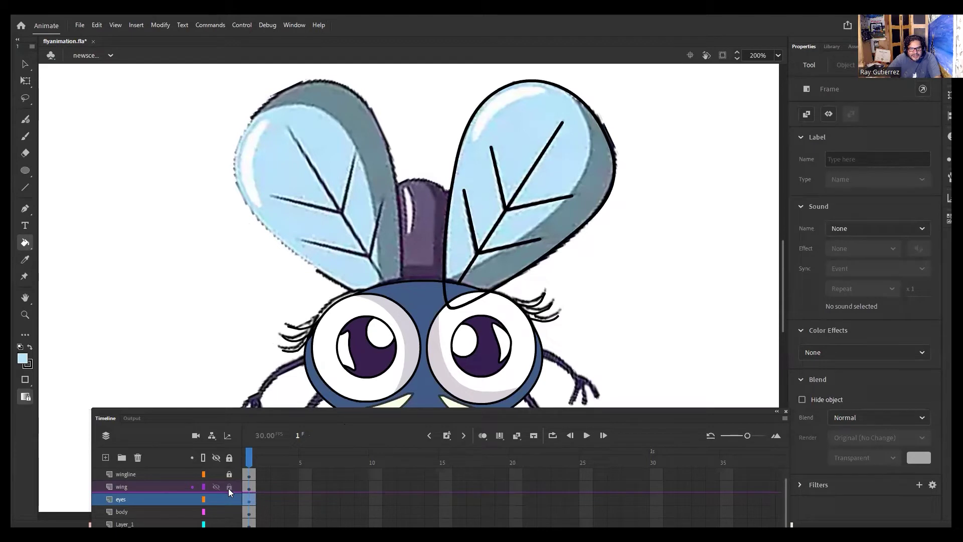
# Lock all layers, then hide and unlock the wingline layer.
pyautogui.click(231, 458)
pyautogui.click(215, 473)
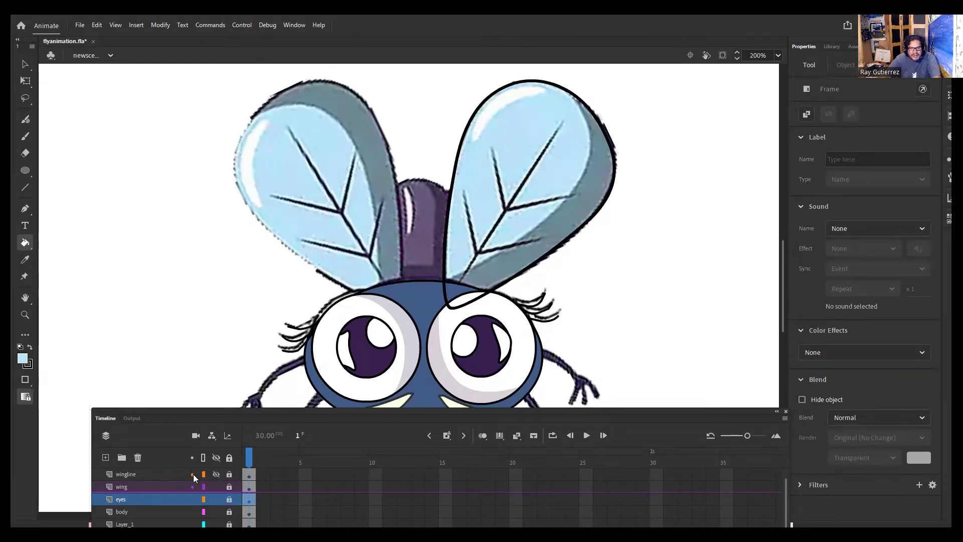
pyautogui.click(179, 474)
pyautogui.click(230, 474)
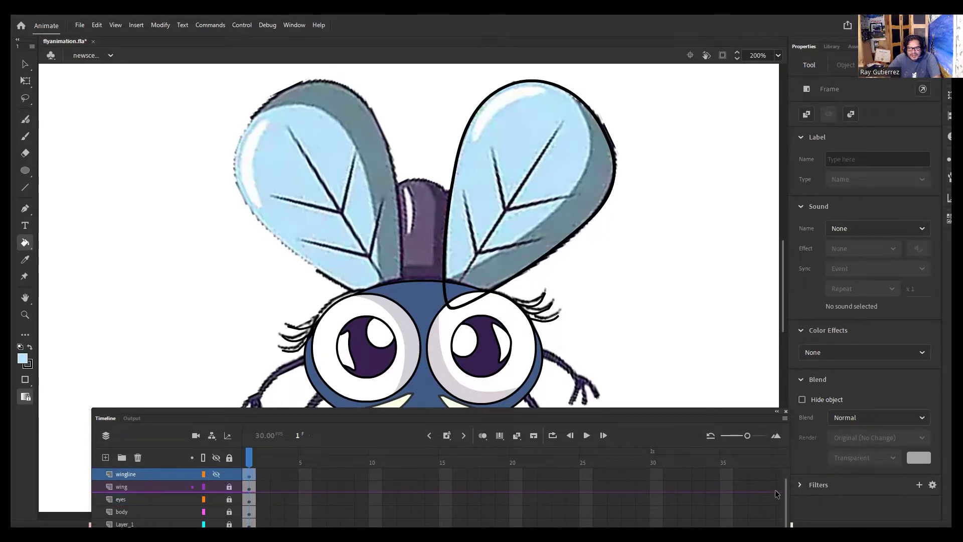
# Activate the unlocked color layer and try to fill the right-hand wing with the vein lines hidden.
pyautogui.moveTo(787, 495); pyautogui.dragTo(786, 473)
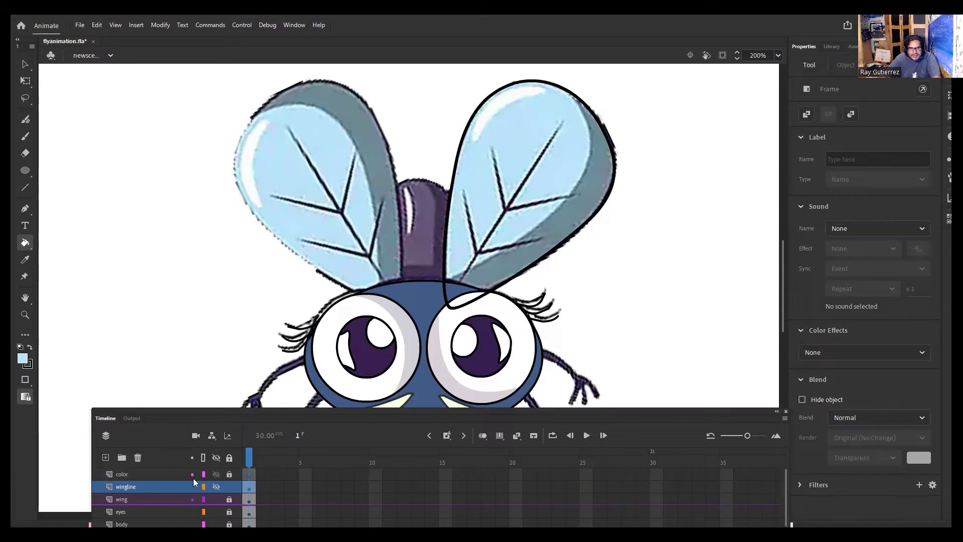
pyautogui.click(150, 475)
pyautogui.click(533, 216)
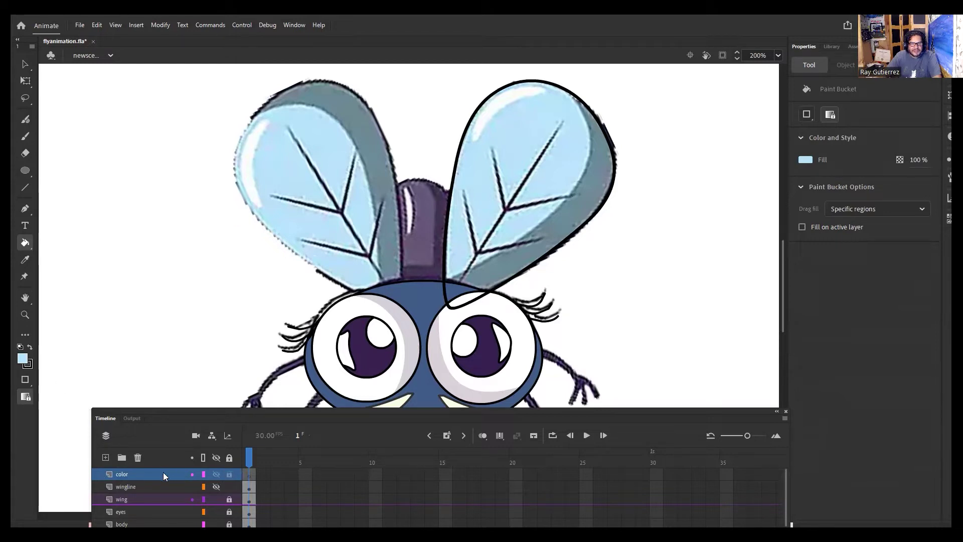
# Delete the color layer, add a new layer above wingline and try to fill the right-hand wing on it.
pyautogui.click(128, 471)
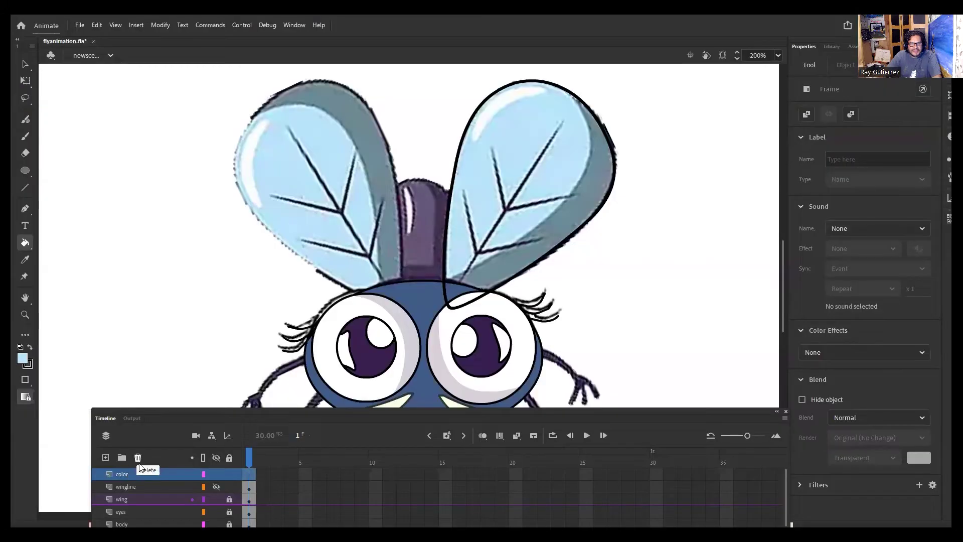
pyautogui.click(137, 457)
pyautogui.click(105, 457)
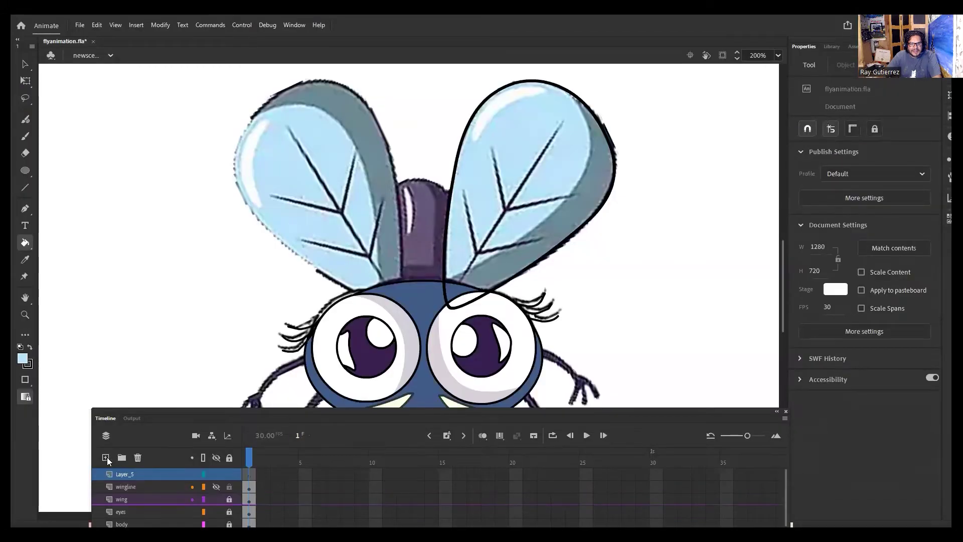
pyautogui.click(521, 237)
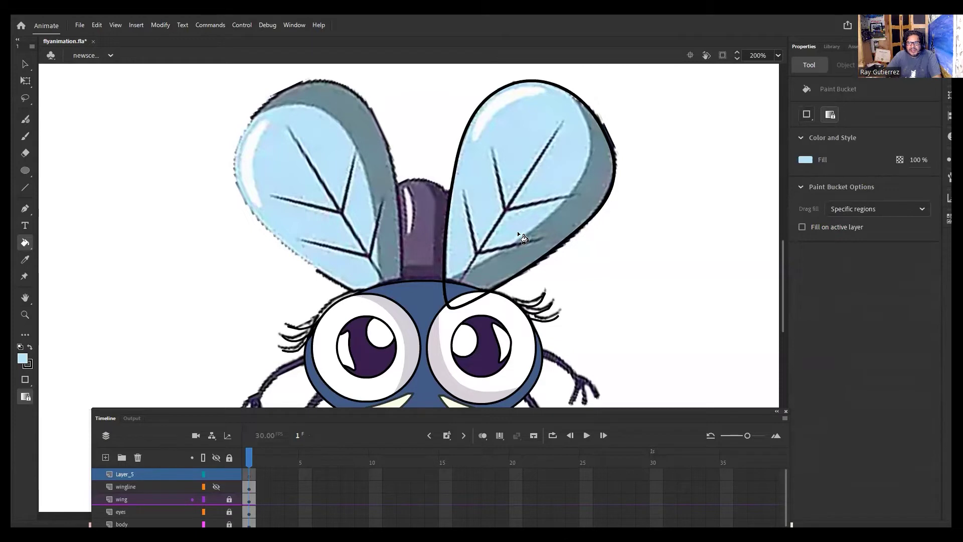
pyautogui.click(829, 115)
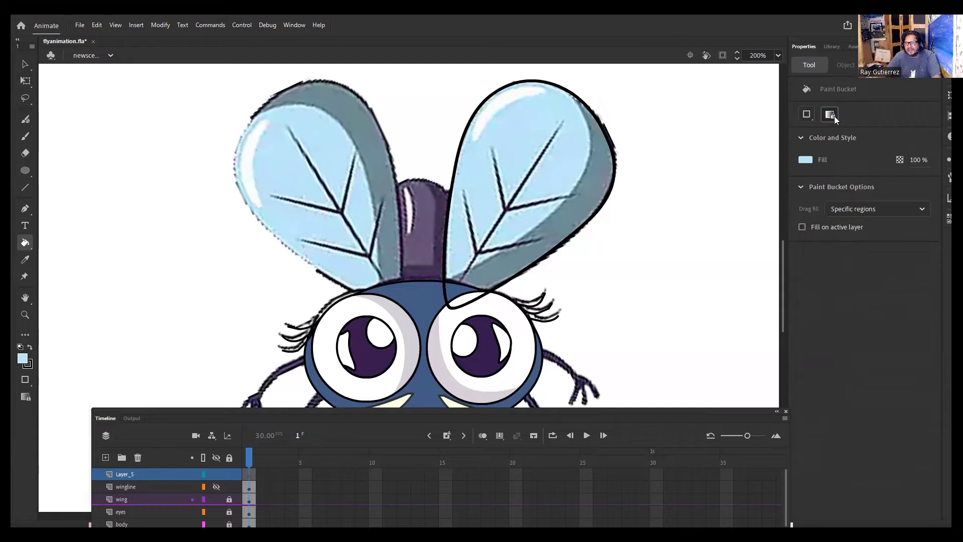
pyautogui.click(835, 115)
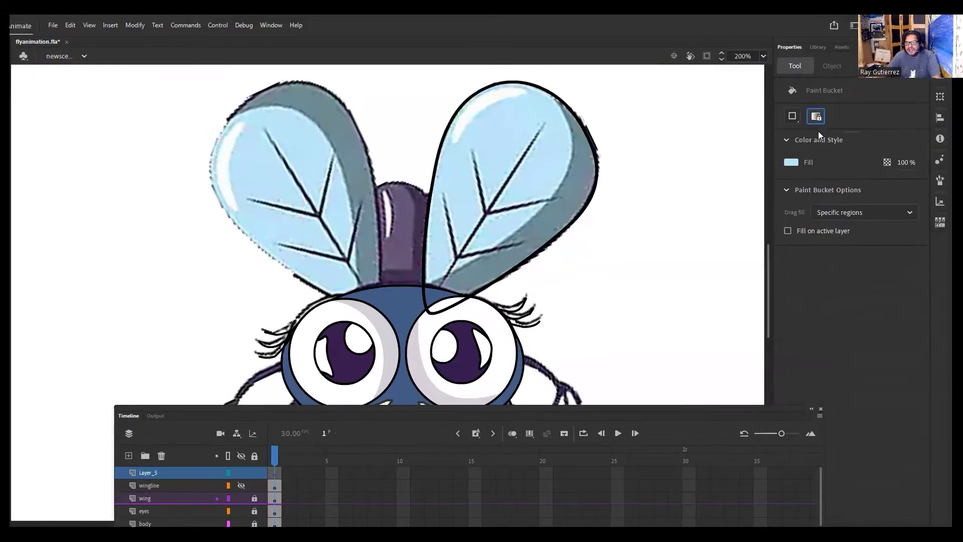
pyautogui.click(820, 119)
pyautogui.click(273, 26)
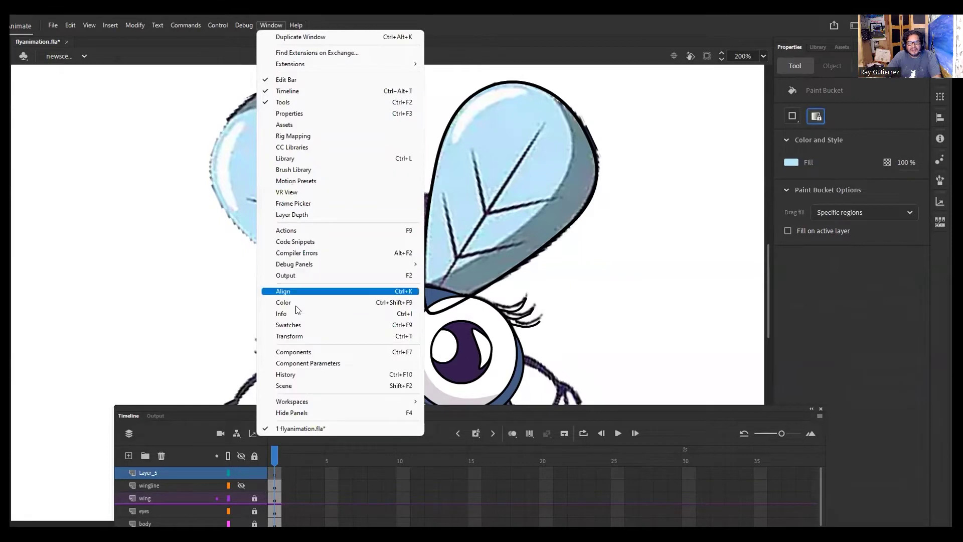
pyautogui.moveTo(295, 25)
pyautogui.click(477, 25)
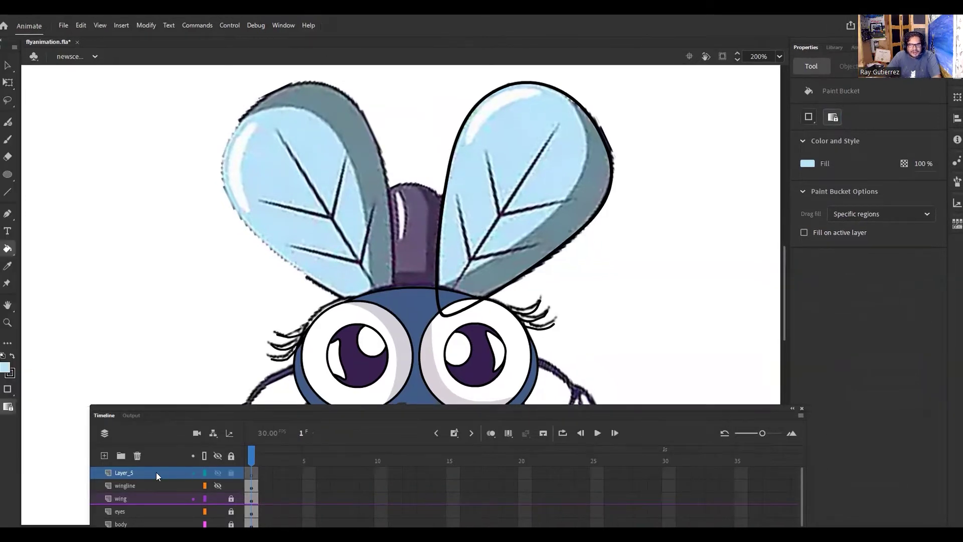
# Retry filling the right-hand wing on the new layer and check the Paint Bucket's Lock Fill option.
pyautogui.click(155, 472)
pyautogui.click(529, 214)
pyautogui.click(812, 119)
pyautogui.click(833, 116)
# Draw a test oval about 39 by 70.5 px beside the right-hand wing and recolour its fill with the body's blue.
pyautogui.click(8, 174)
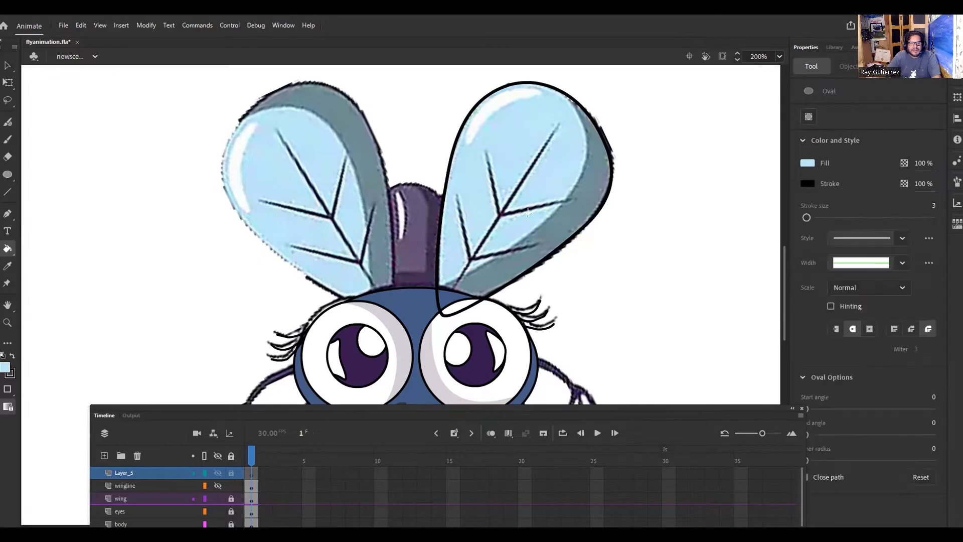
pyautogui.moveTo(664, 175)
pyautogui.mouseDown()
pyautogui.moveTo(683, 243)
pyautogui.moveTo(708, 251)
pyautogui.mouseUp()
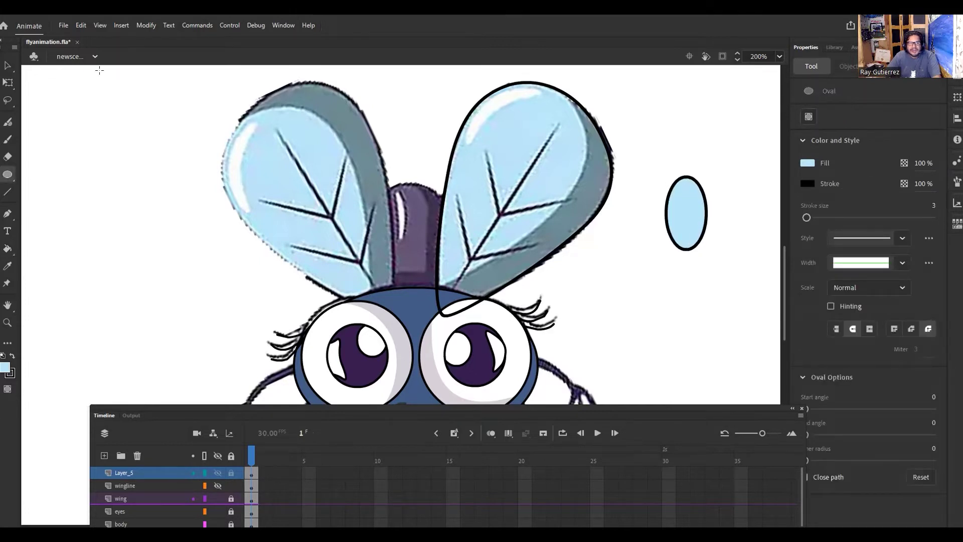
pyautogui.click(8, 65)
pyautogui.click(694, 214)
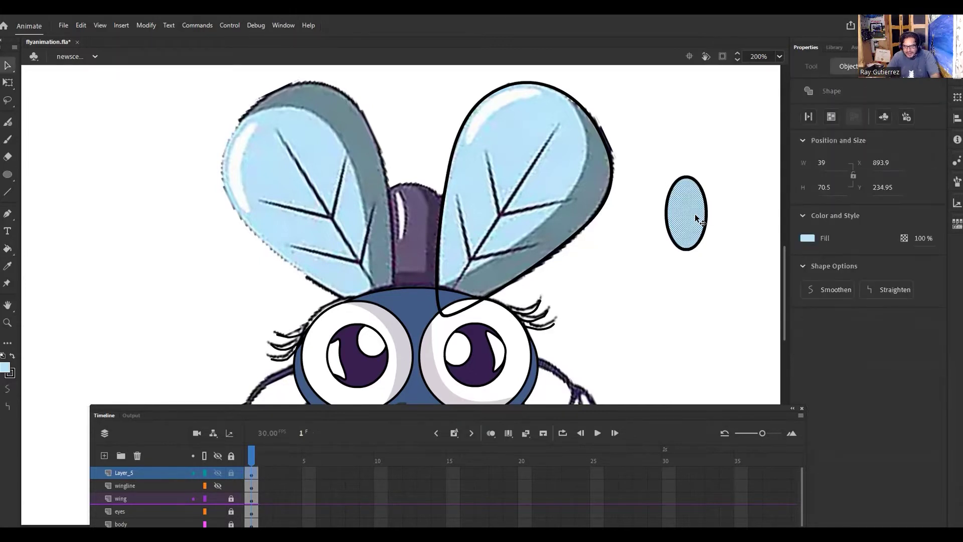
pyautogui.click(811, 236)
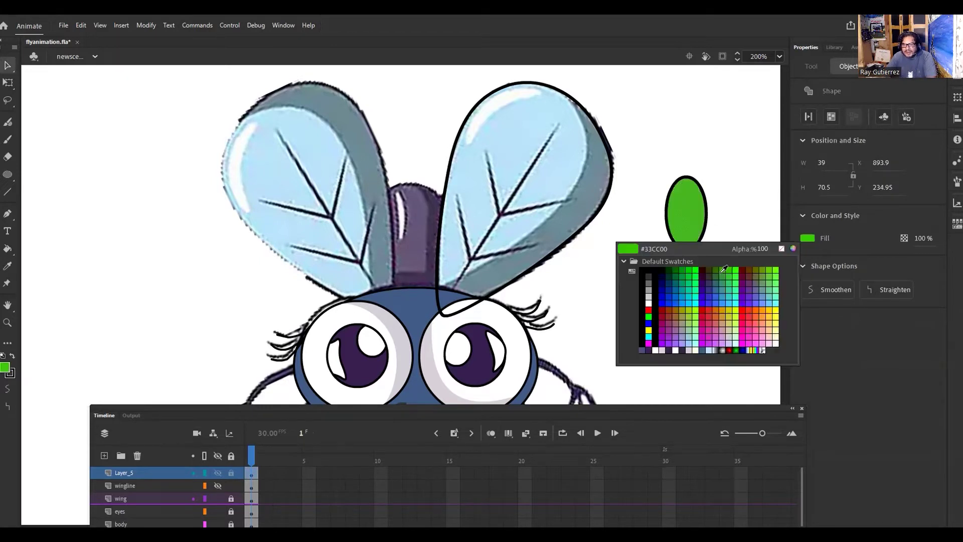
pyautogui.click(402, 296)
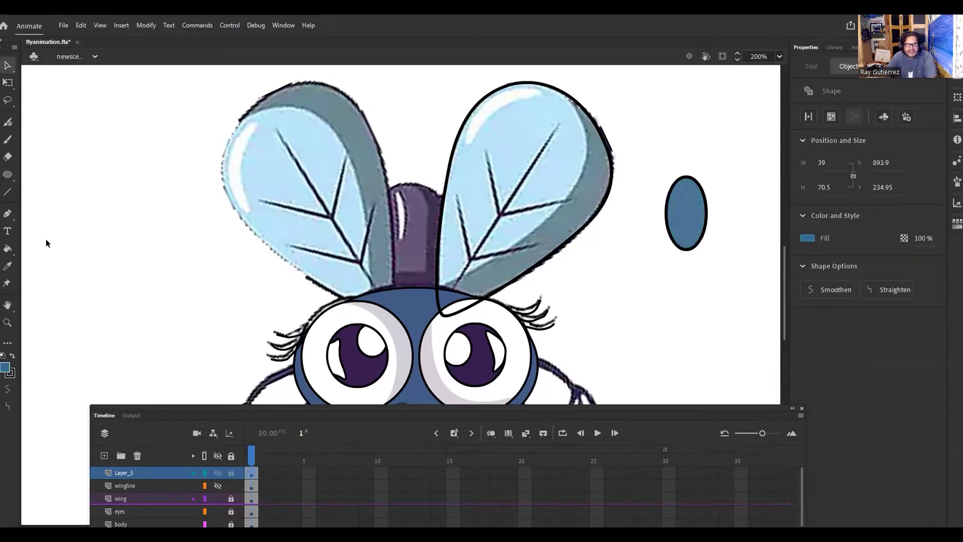
# Sample the reference wing's light blue and apply it to the test oval's fill.
pyautogui.click(8, 248)
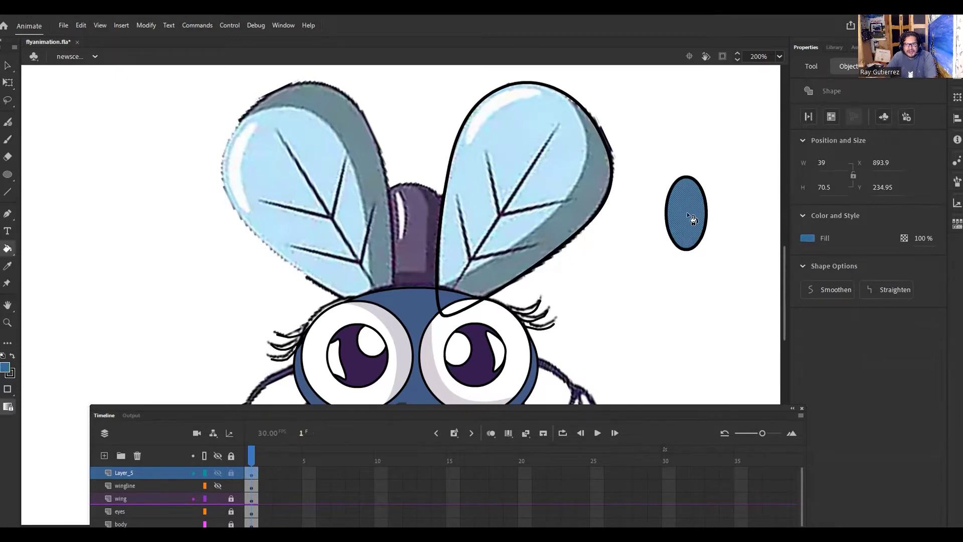
pyautogui.click(8, 266)
pyautogui.click(531, 139)
pyautogui.click(678, 214)
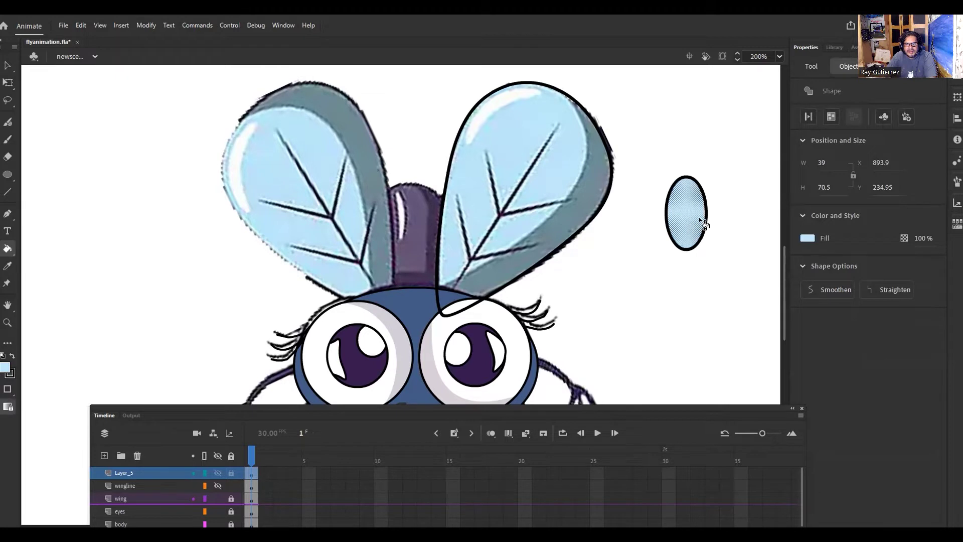
# Select the whole test oval, fill and outline, and delete it.
pyautogui.press('v')
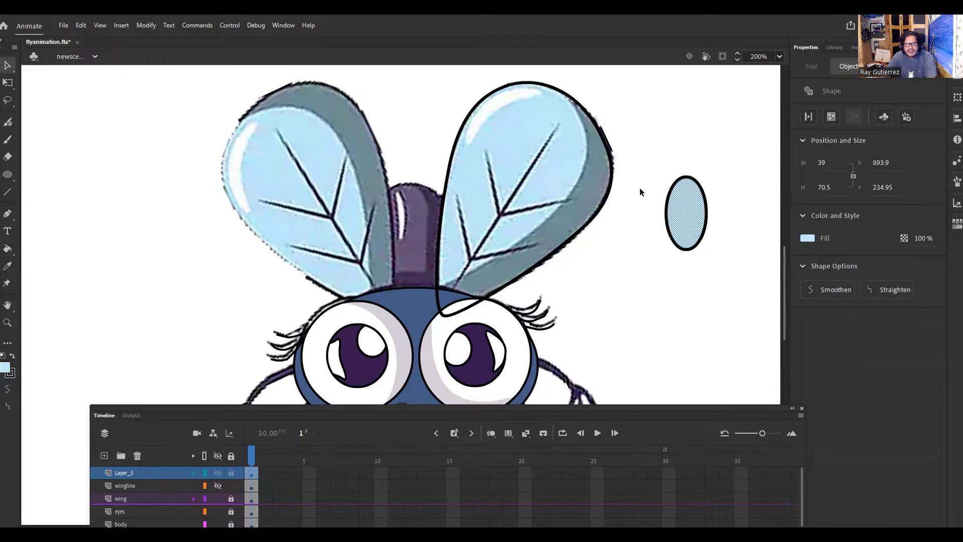
pyautogui.moveTo(659, 146)
pyautogui.mouseDown()
pyautogui.moveTo(663, 213)
pyautogui.moveTo(715, 274)
pyautogui.mouseUp()
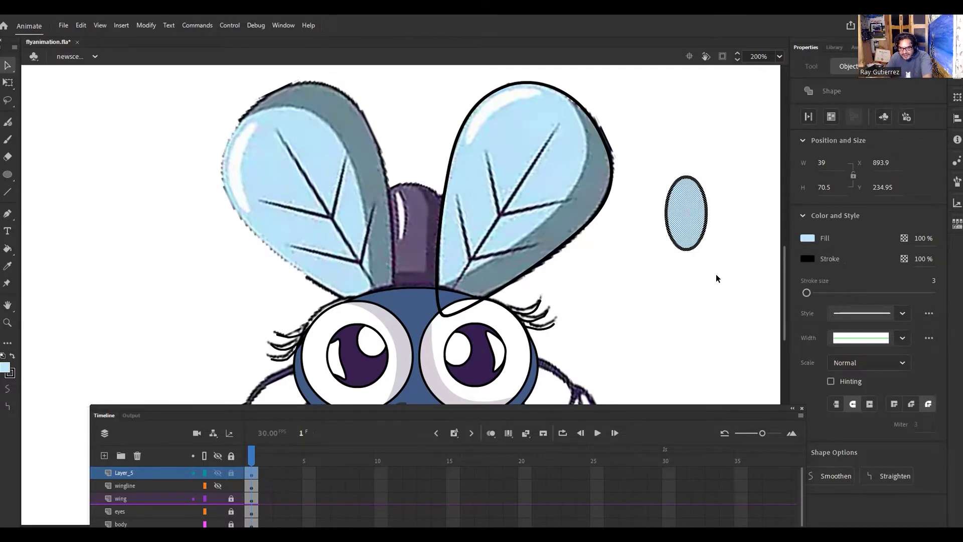
pyautogui.press('Delete')
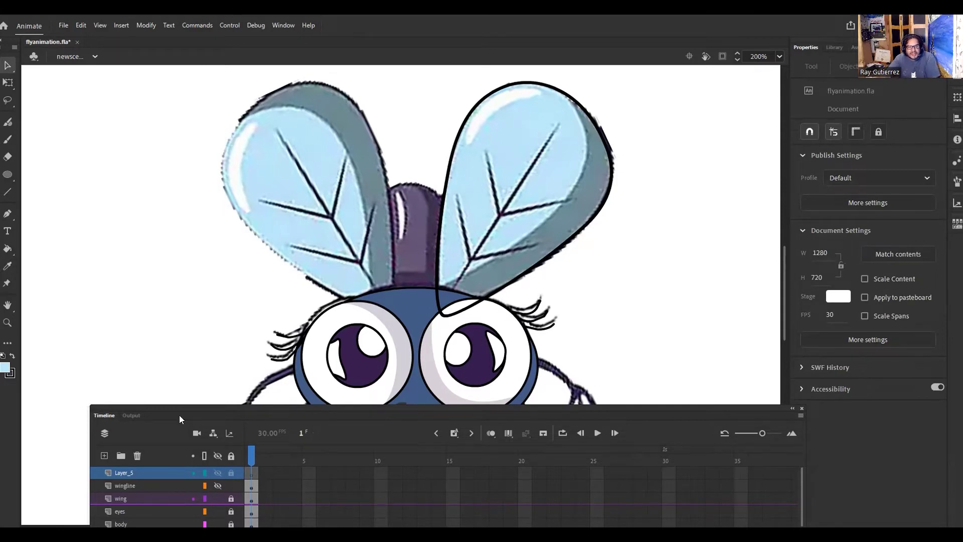
# Show the wingline layer again and make the wing layer active.
pyautogui.click(158, 487)
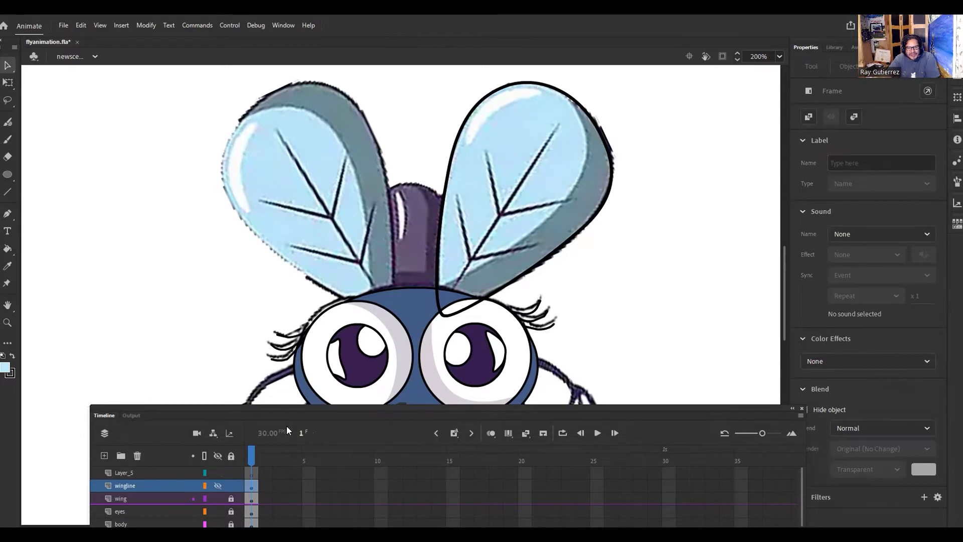
pyautogui.click(215, 480)
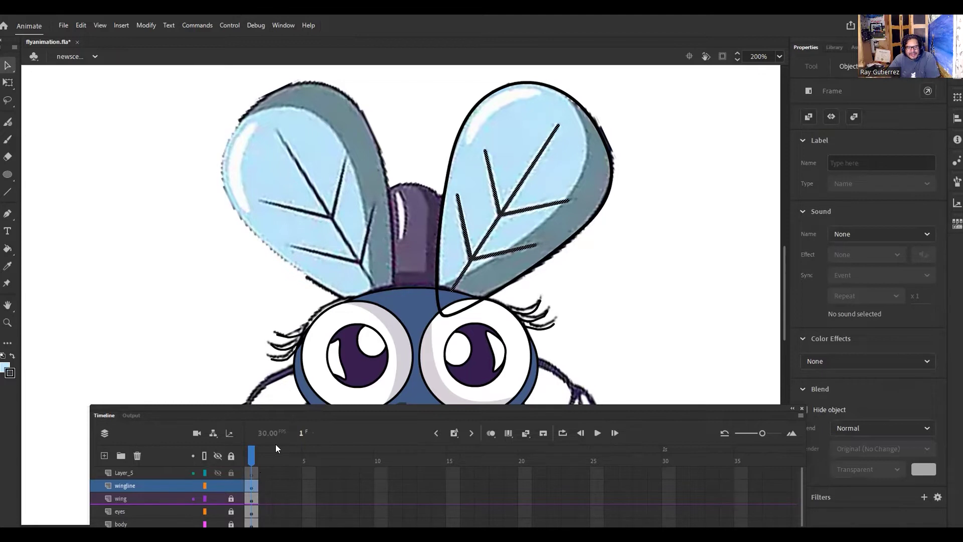
pyautogui.click(173, 497)
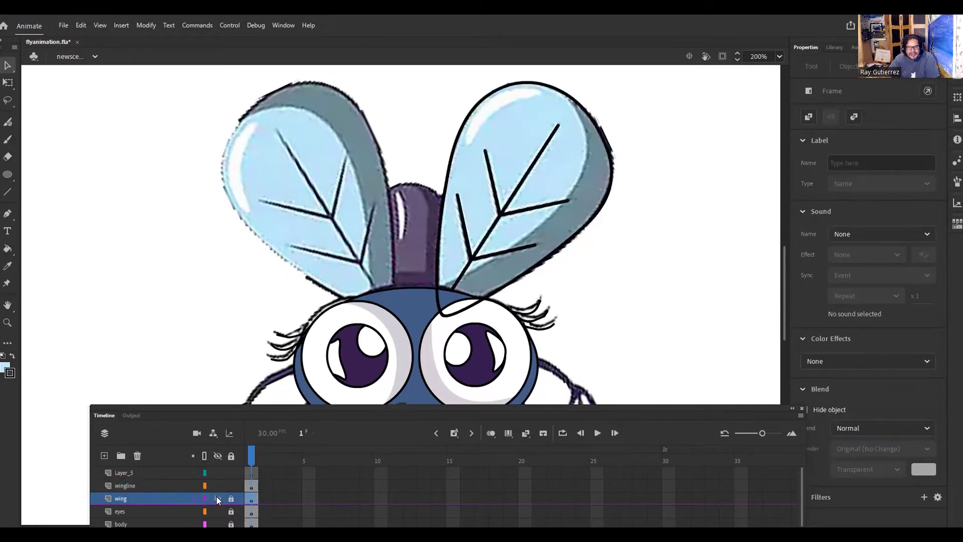
# Try filling the right-hand wing with the light blue on the unlocked wing layer, and undo the fill.
pyautogui.click(157, 495)
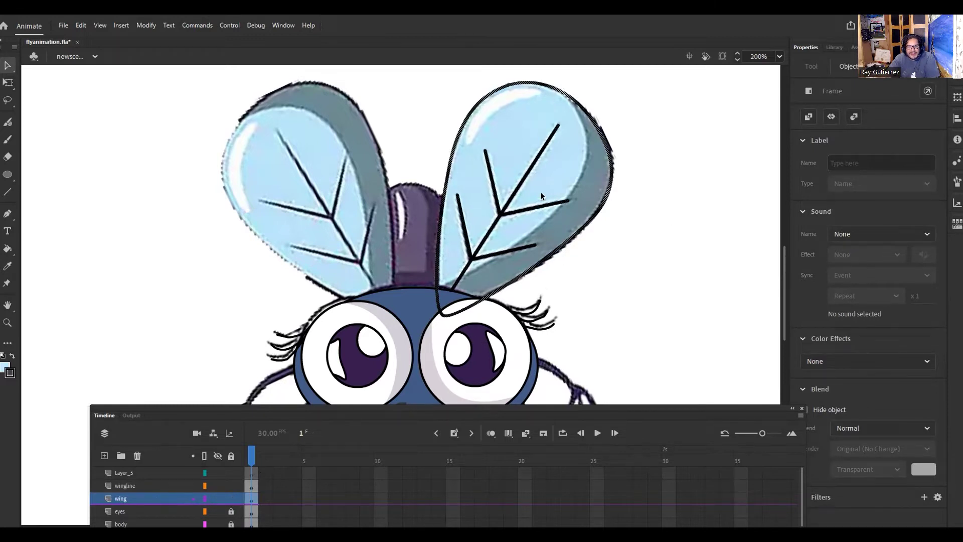
pyautogui.click(690, 132)
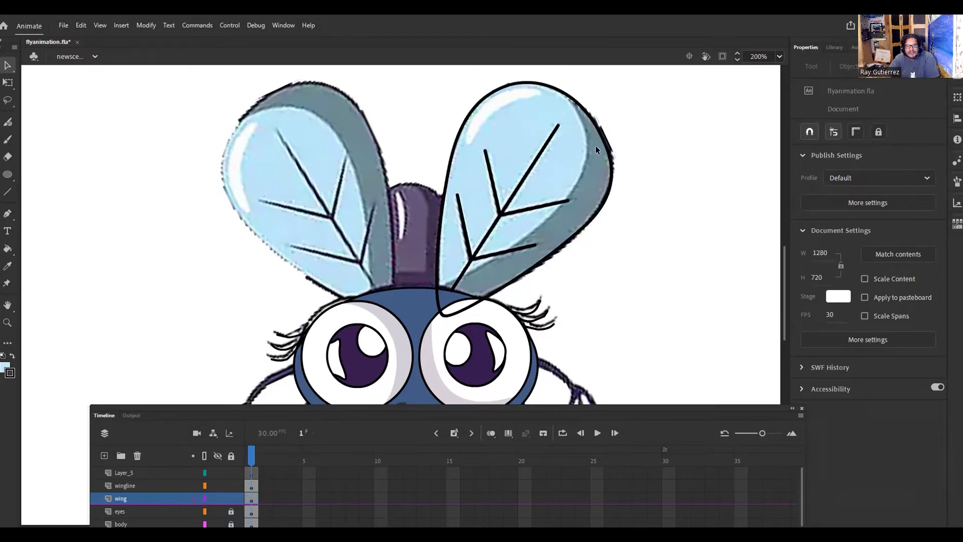
pyautogui.click(8, 247)
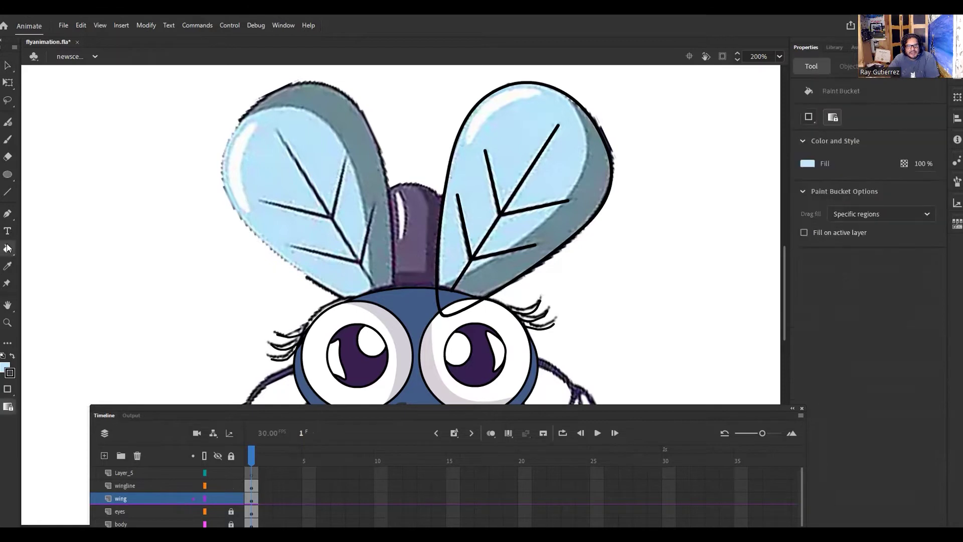
pyautogui.click(564, 173)
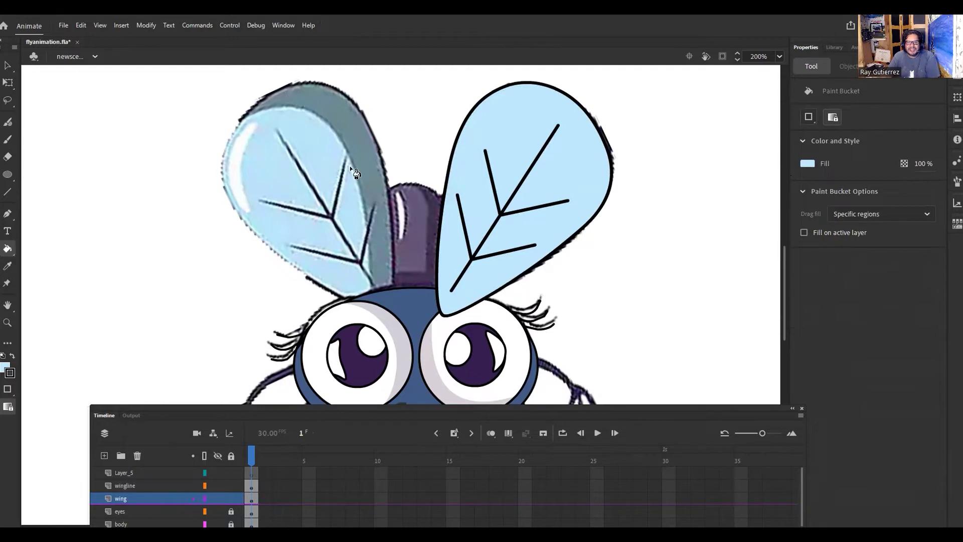
pyautogui.click(83, 26)
pyautogui.click(86, 34)
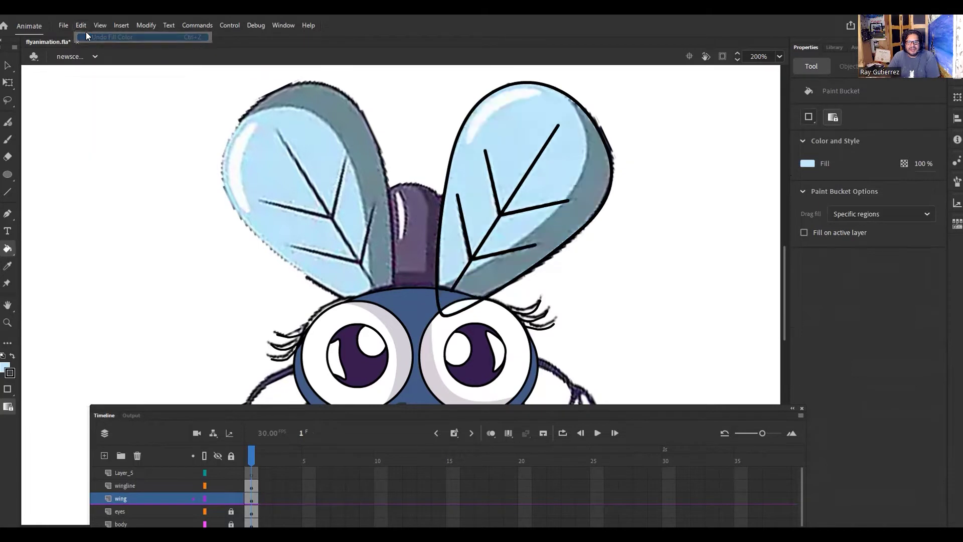
# Lock the wing and wingline layers and make Layer_5 active.
pyautogui.click(231, 499)
pyautogui.click(230, 485)
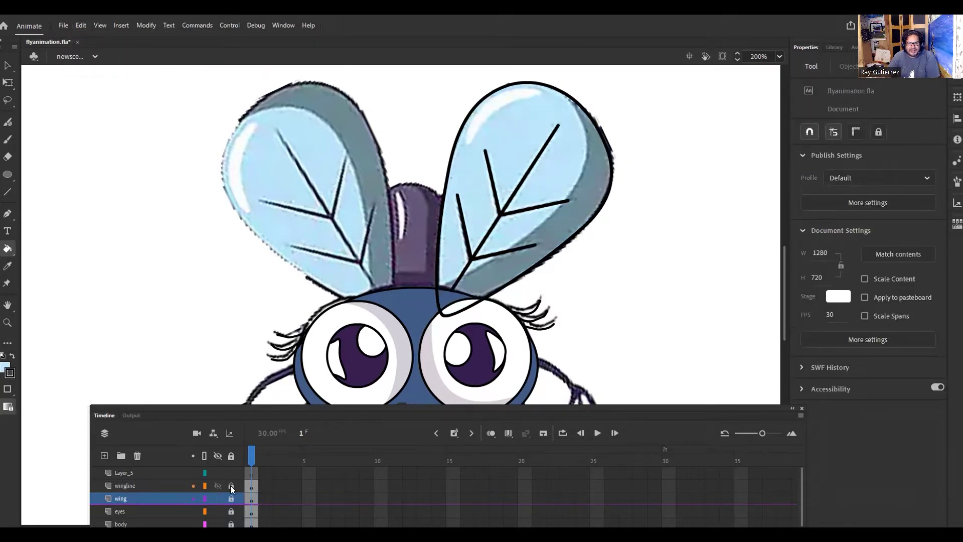
pyautogui.click(157, 473)
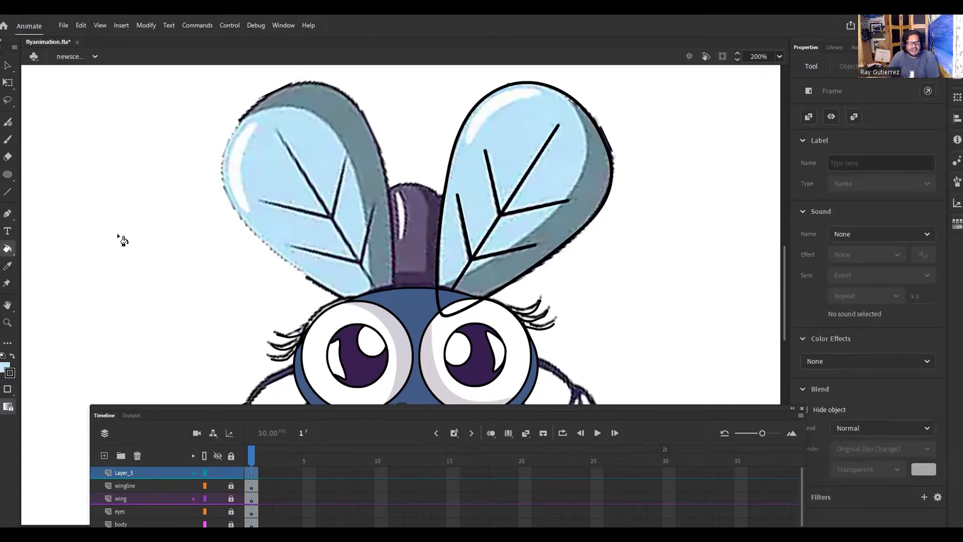
# Draw a flat light blue oval with a black outline, about 100 by 21 px, near the right-hand wing's tip on Layer_5.
pyautogui.click(9, 175)
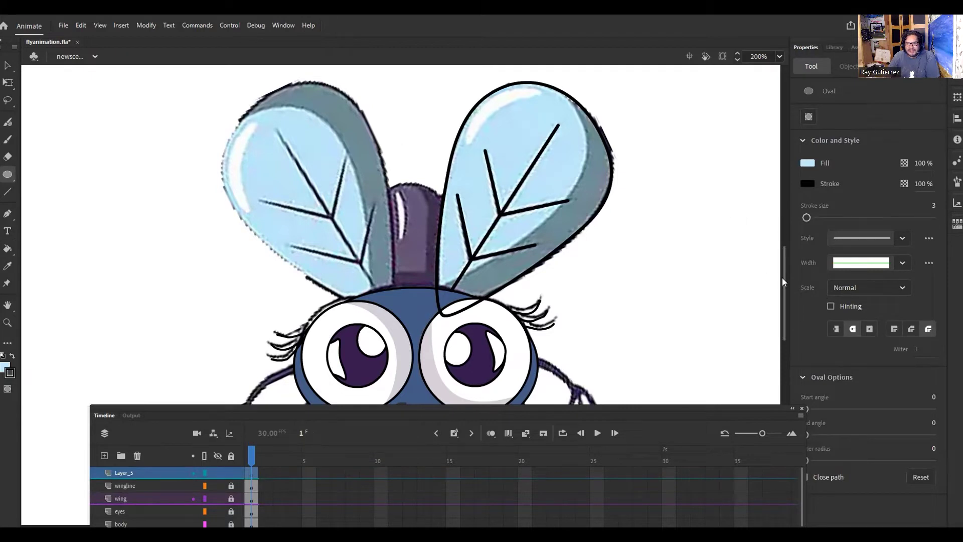
pyautogui.moveTo(784, 278); pyautogui.dragTo(784, 263)
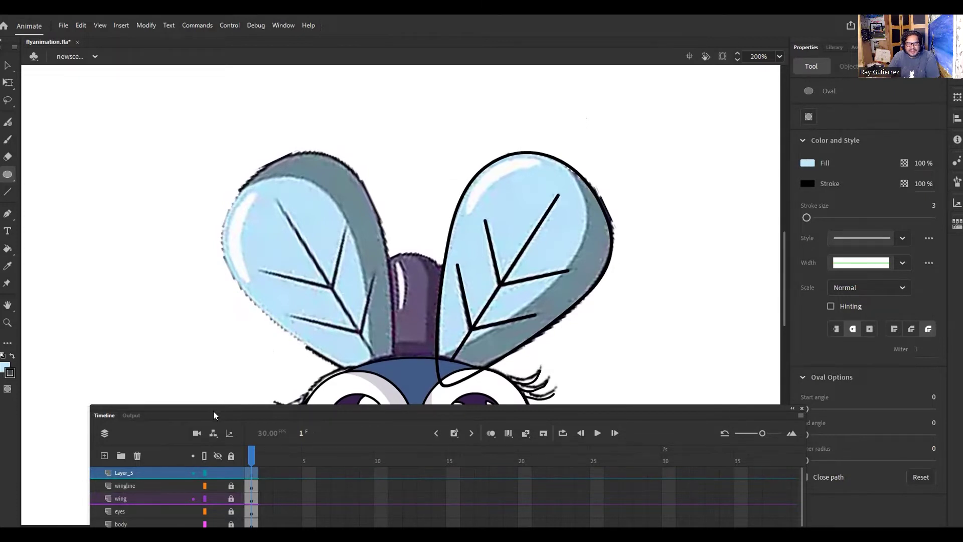
pyautogui.moveTo(522, 152)
pyautogui.mouseDown()
pyautogui.moveTo(475, 198)
pyautogui.moveTo(419, 179)
pyautogui.mouseUp()
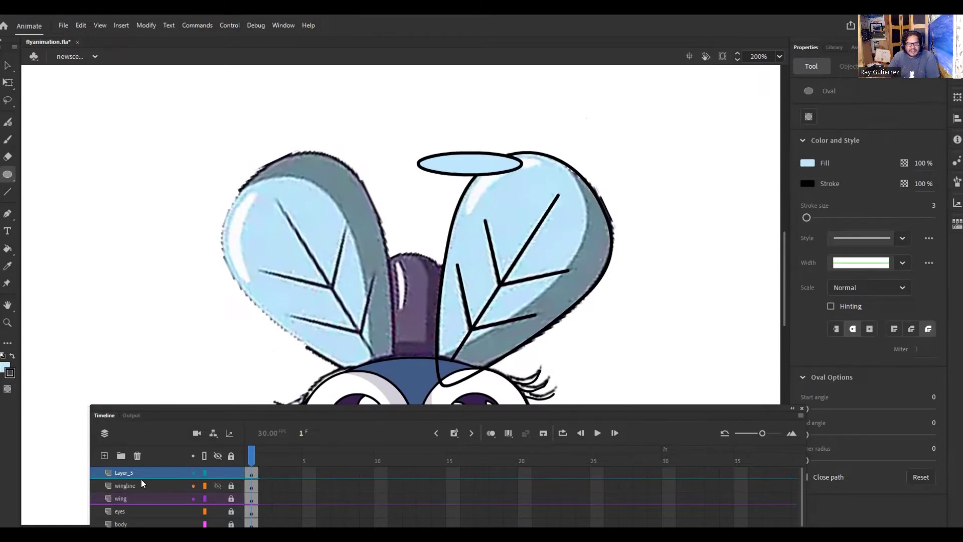
# Rotate the whole oval counter-clockwise so it slants like the highlight on the right-hand wing.
pyautogui.click(8, 83)
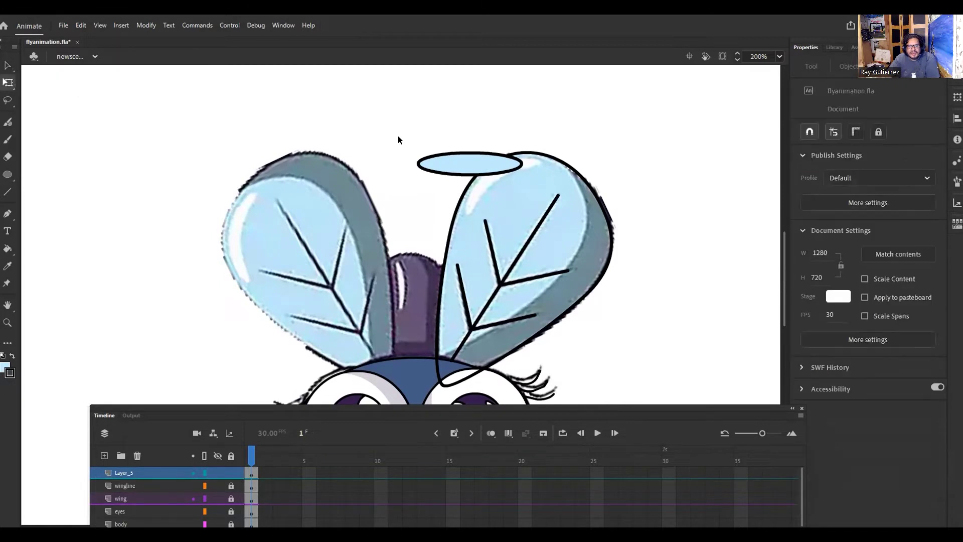
pyautogui.moveTo(400, 134); pyautogui.dragTo(525, 201)
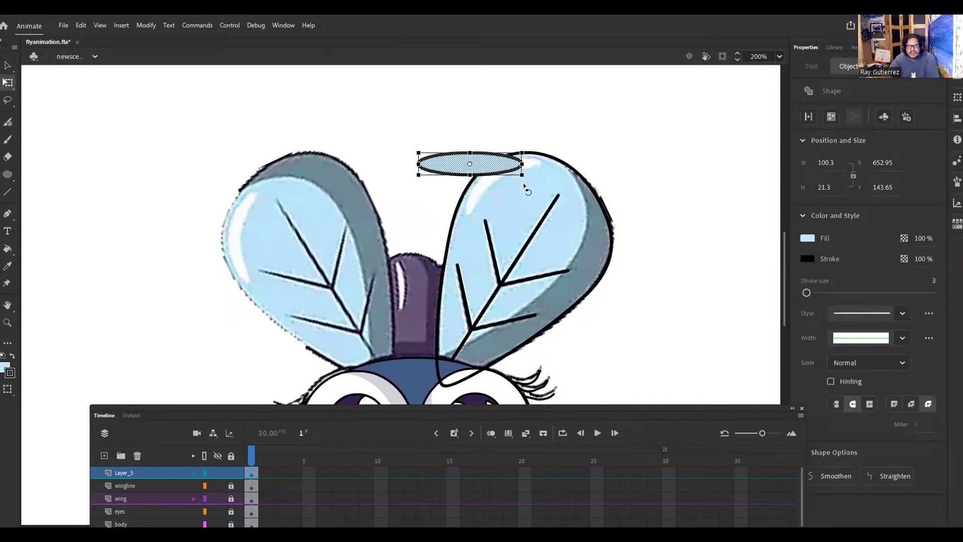
pyautogui.moveTo(525, 186); pyautogui.dragTo(475, 118)
pyautogui.click(572, 124)
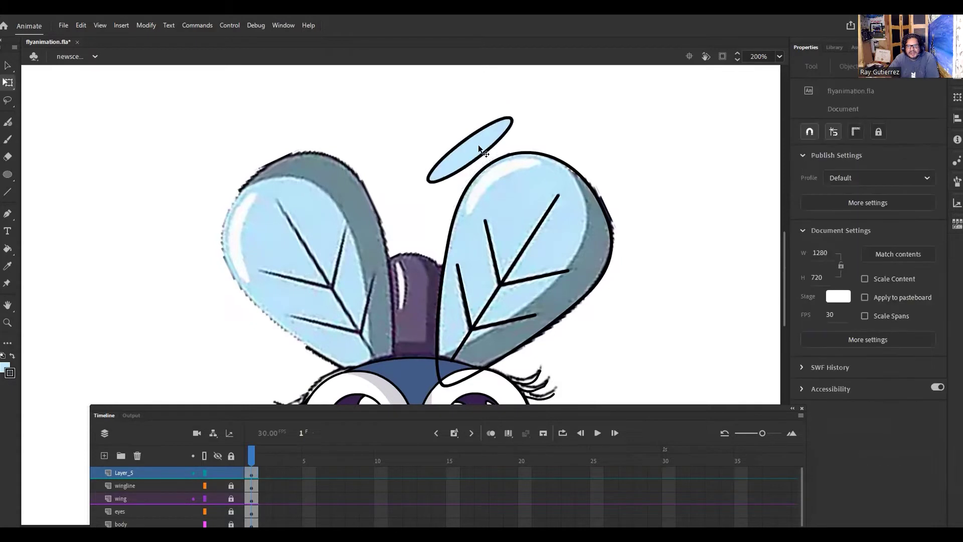
# Delete the slanted oval's light blue fill, keeping only its black outline.
pyautogui.click(480, 149)
pyautogui.click(549, 134)
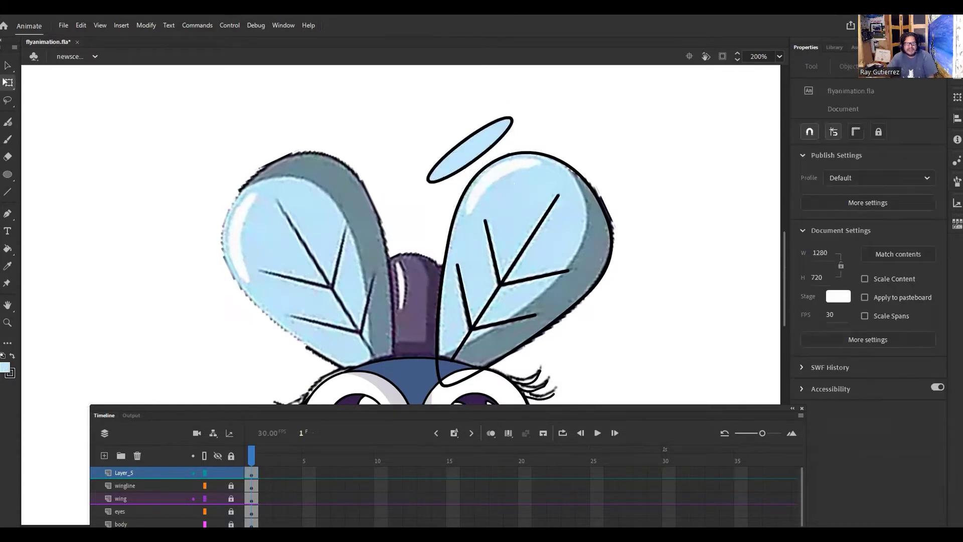
pyautogui.click(474, 141)
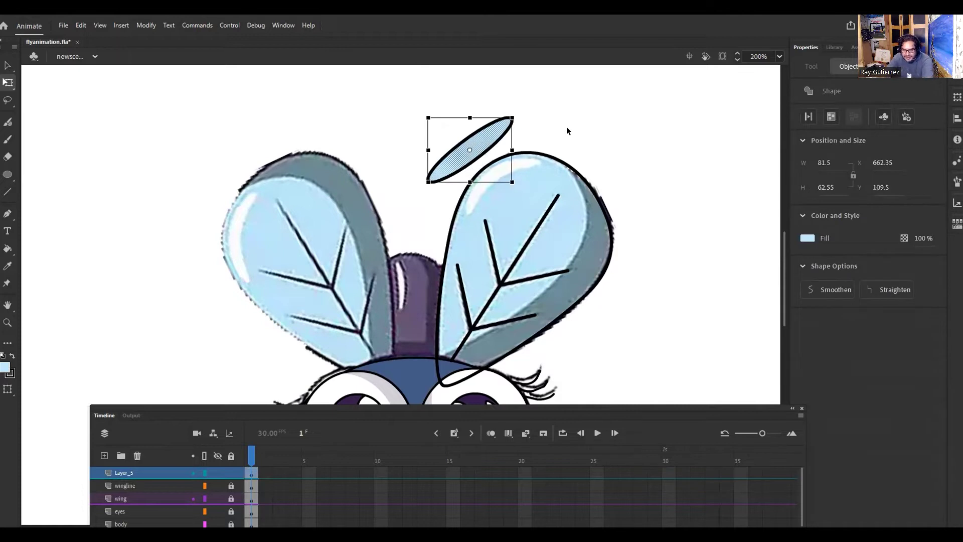
pyautogui.press('Delete')
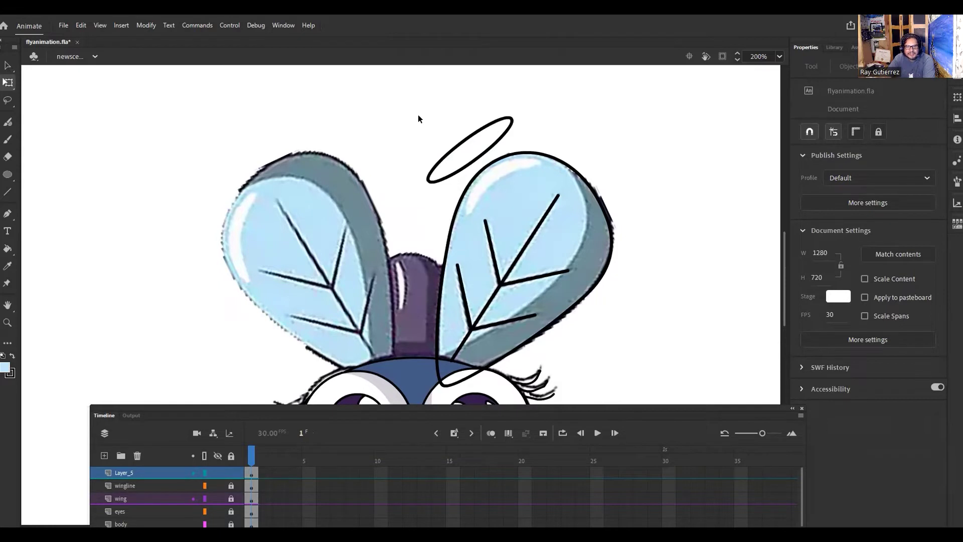
# Move the oval outline onto the white highlight of the right-hand wing and deselect it.
pyautogui.press('v')
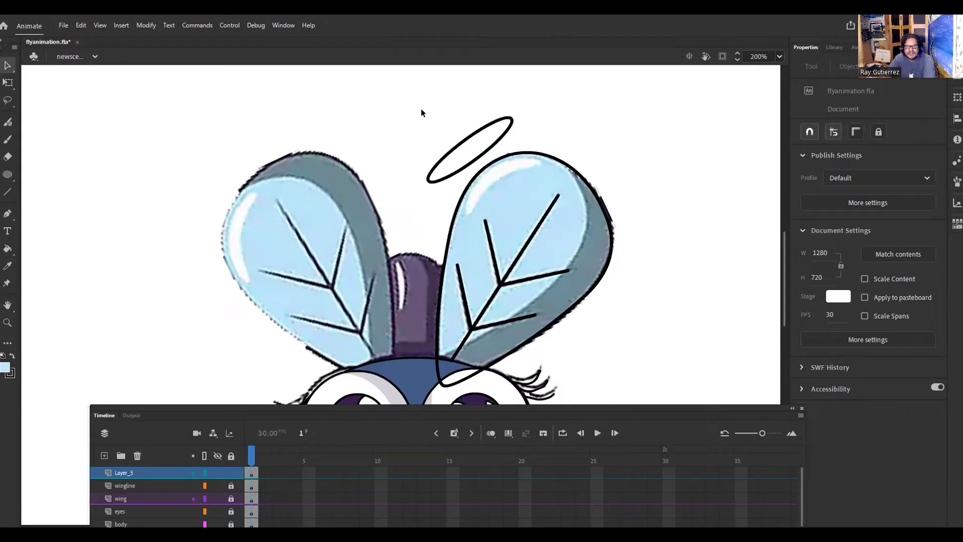
pyautogui.moveTo(397, 101); pyautogui.dragTo(528, 197)
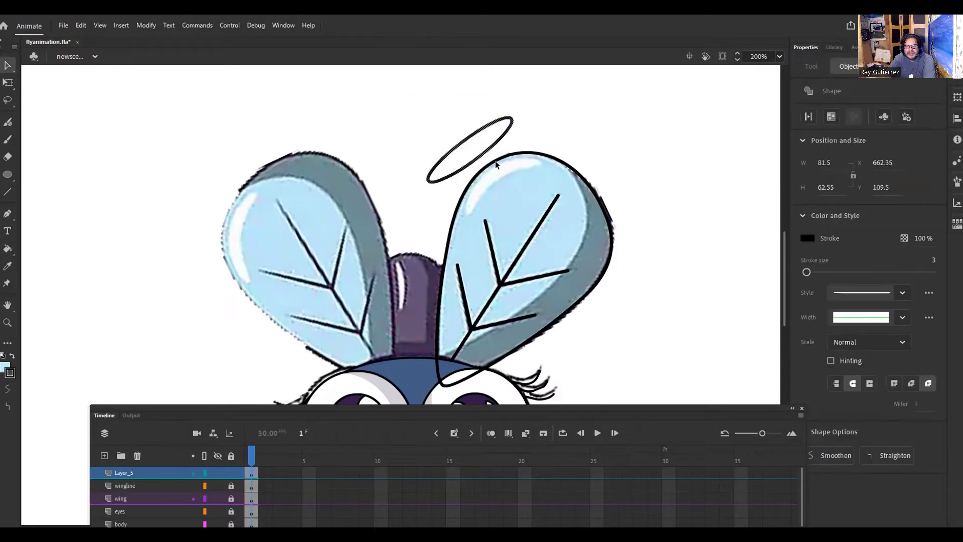
pyautogui.moveTo(486, 151); pyautogui.dragTo(517, 184)
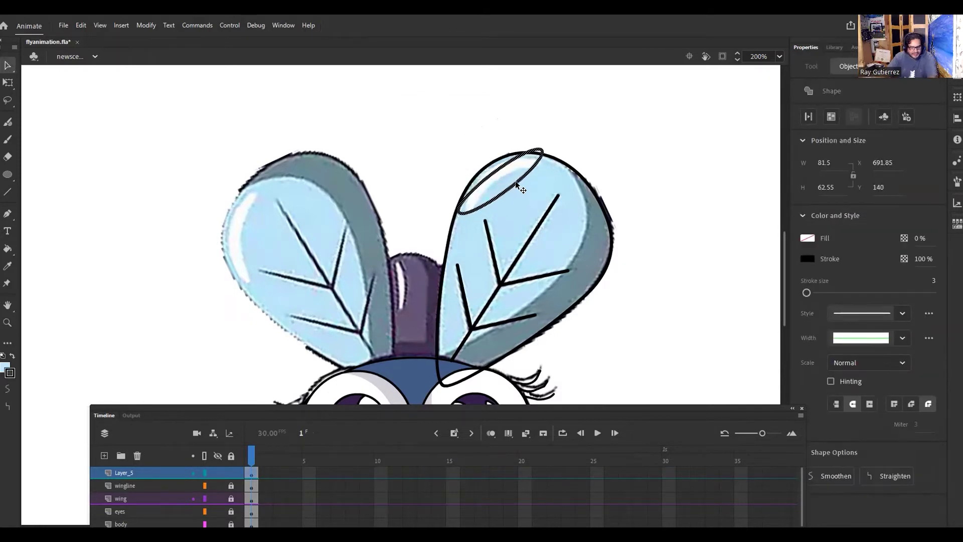
pyautogui.hotkey('ctrl', '=')
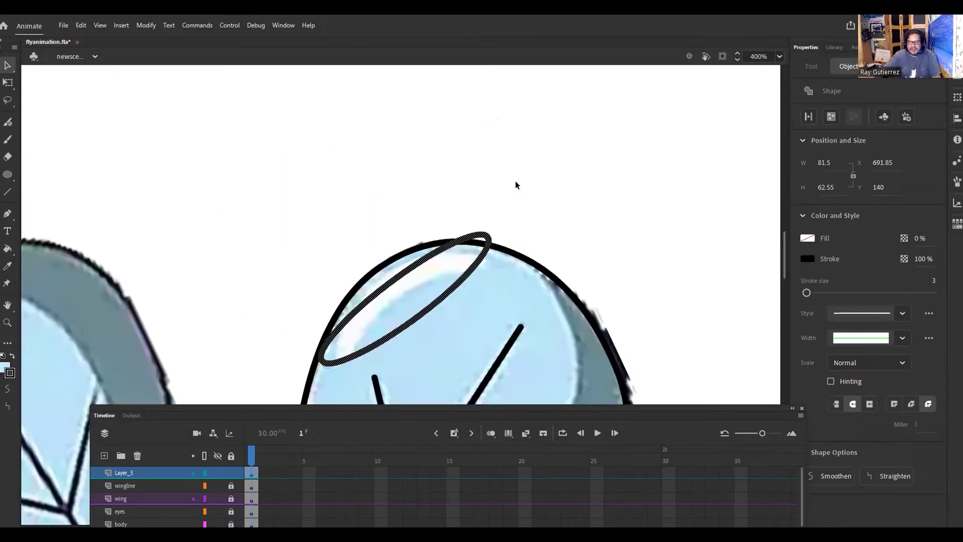
pyautogui.moveTo(781, 252); pyautogui.dragTo(782, 267)
pyautogui.click(480, 170)
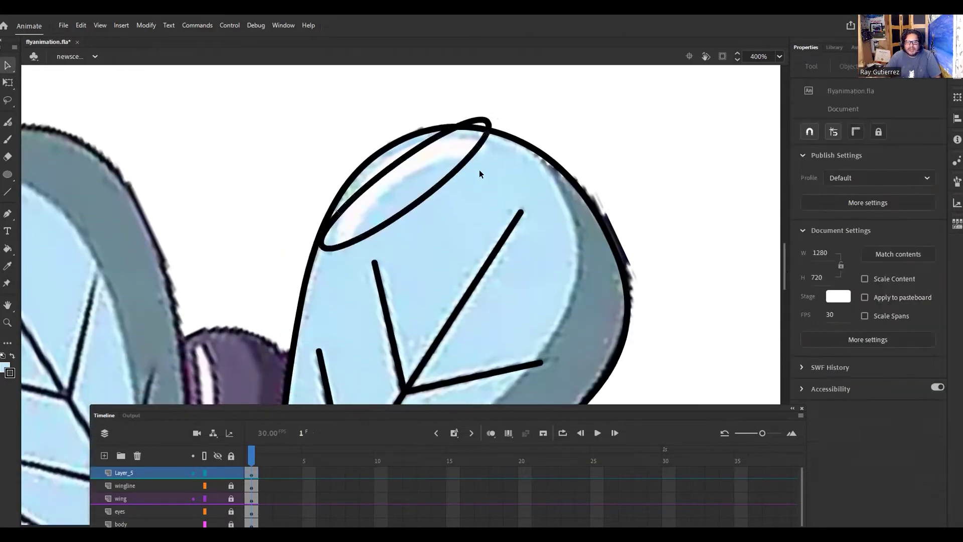
pyautogui.click(422, 199)
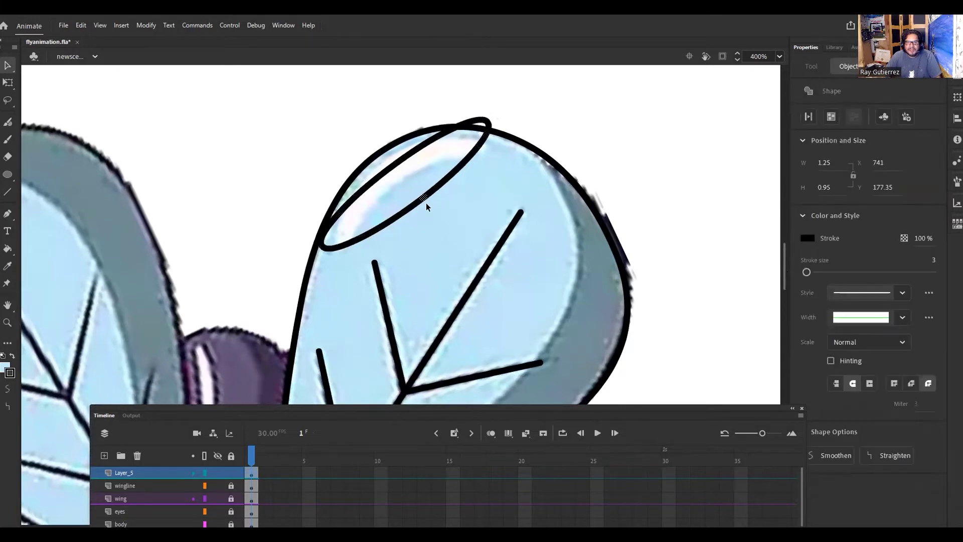
pyautogui.press('Delete')
pyautogui.moveTo(424, 195); pyautogui.dragTo(423, 195)
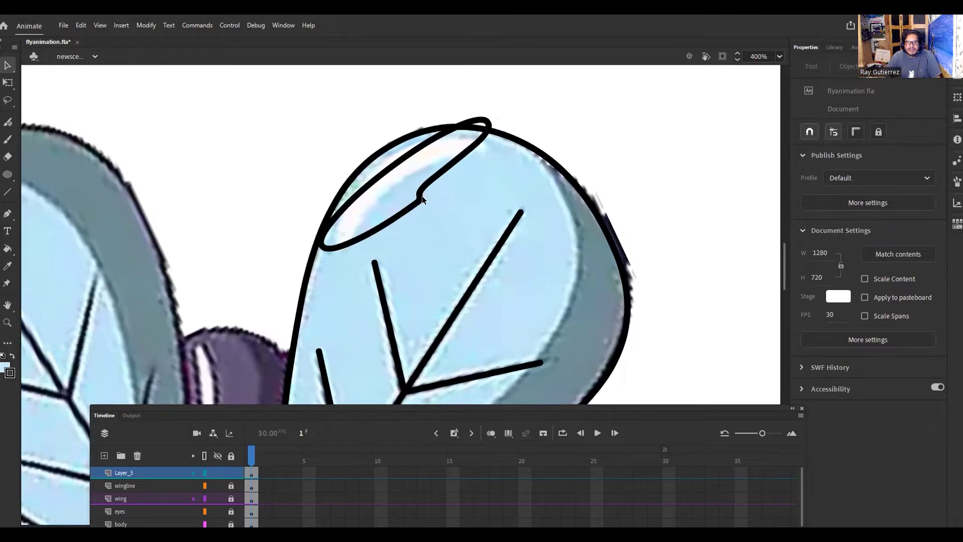
pyautogui.click(83, 25)
pyautogui.click(87, 33)
pyautogui.click(81, 26)
pyautogui.click(92, 37)
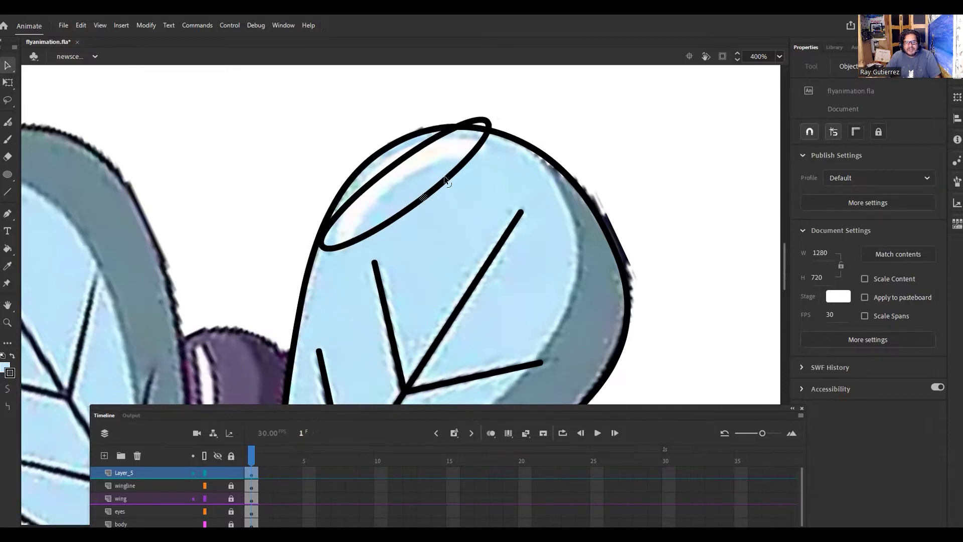
pyautogui.click(80, 26)
pyautogui.click(86, 38)
# Bend the oval outline's edges and reposition its two ends to trace the curved white highlight on the right-hand wing.
pyautogui.moveTo(428, 196)
pyautogui.mouseDown()
pyautogui.moveTo(414, 174)
pyautogui.moveTo(417, 183)
pyautogui.mouseUp()
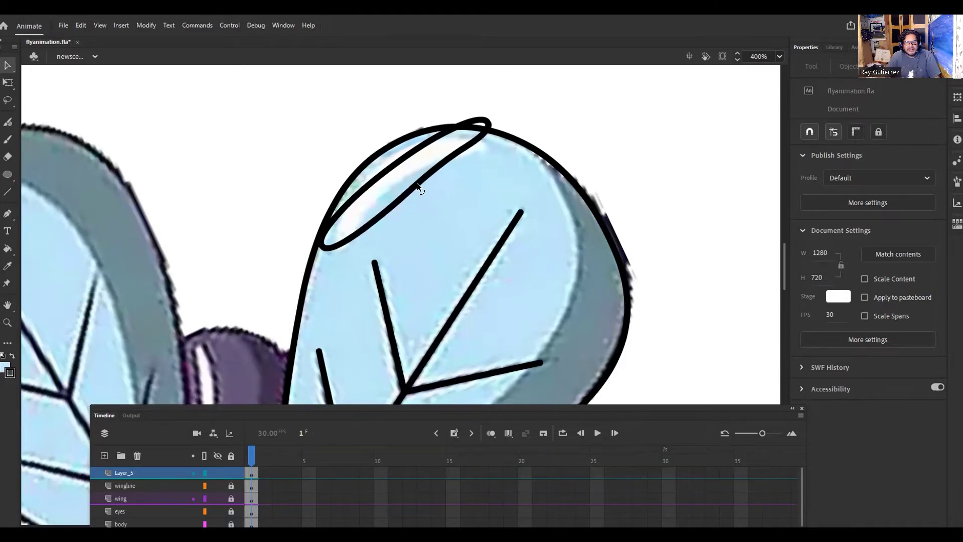
pyautogui.hotkey('ctrl', 'z')
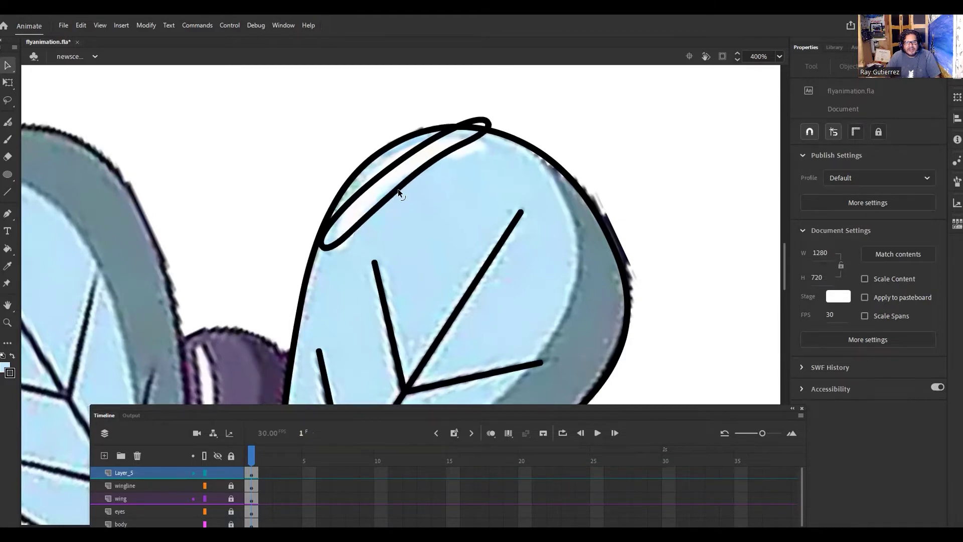
pyautogui.moveTo(325, 246); pyautogui.dragTo(334, 254)
pyautogui.moveTo(489, 124); pyautogui.dragTo(495, 148)
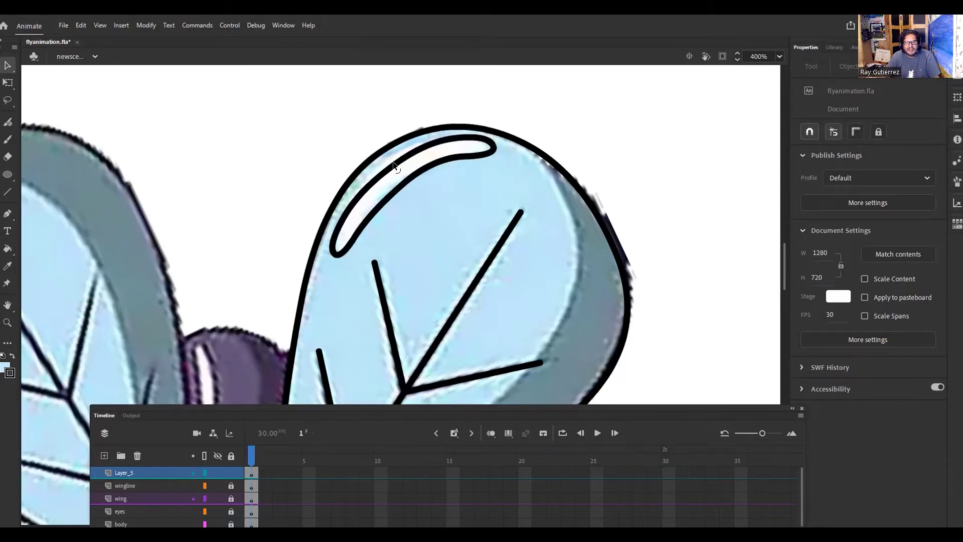
pyautogui.moveTo(394, 159); pyautogui.dragTo(388, 156)
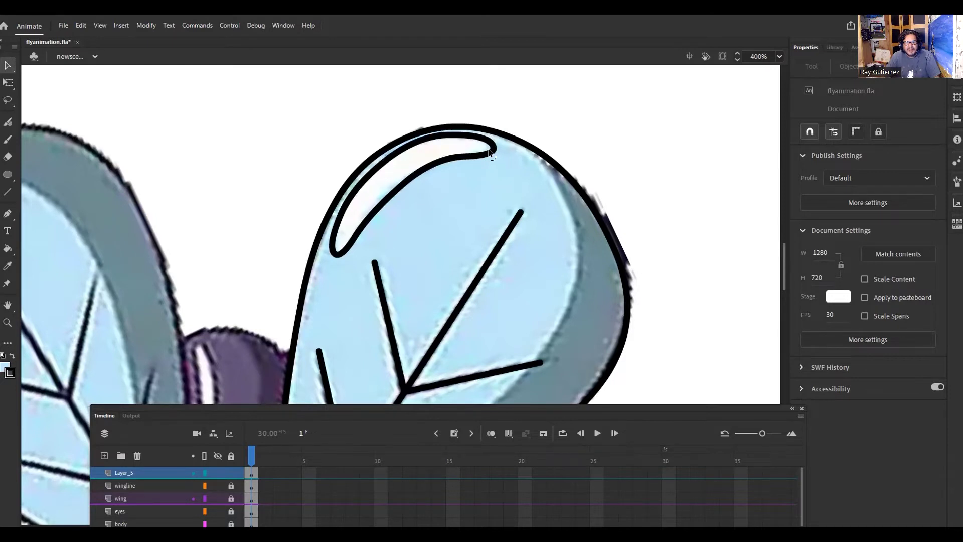
pyautogui.moveTo(490, 153); pyautogui.dragTo(493, 147)
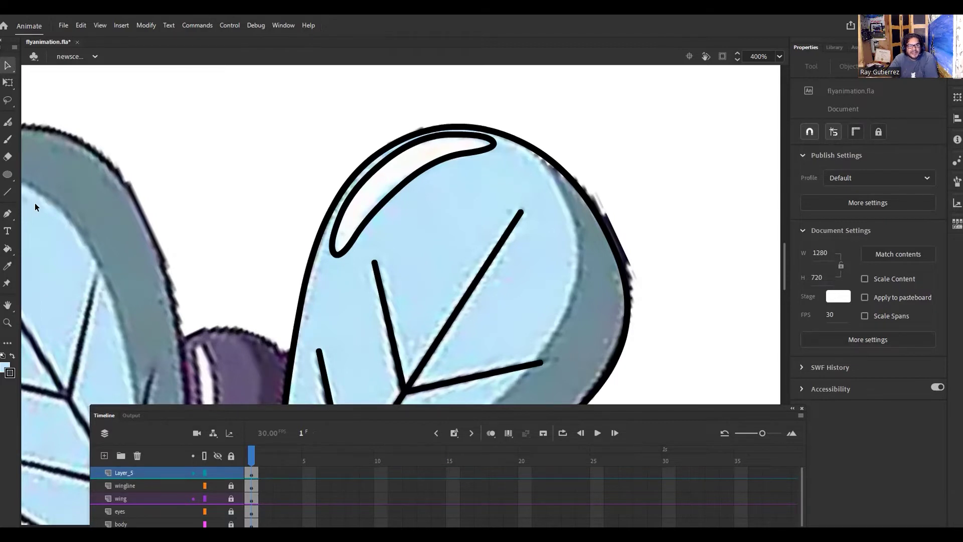
# Sample the white from the left-hand reference wing's highlight as the fill colour.
pyautogui.click(8, 249)
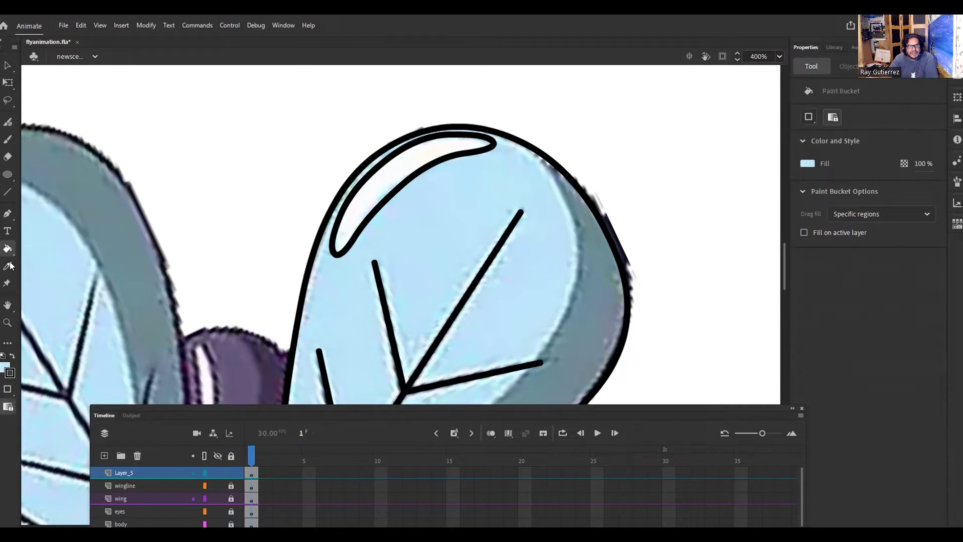
pyautogui.click(8, 266)
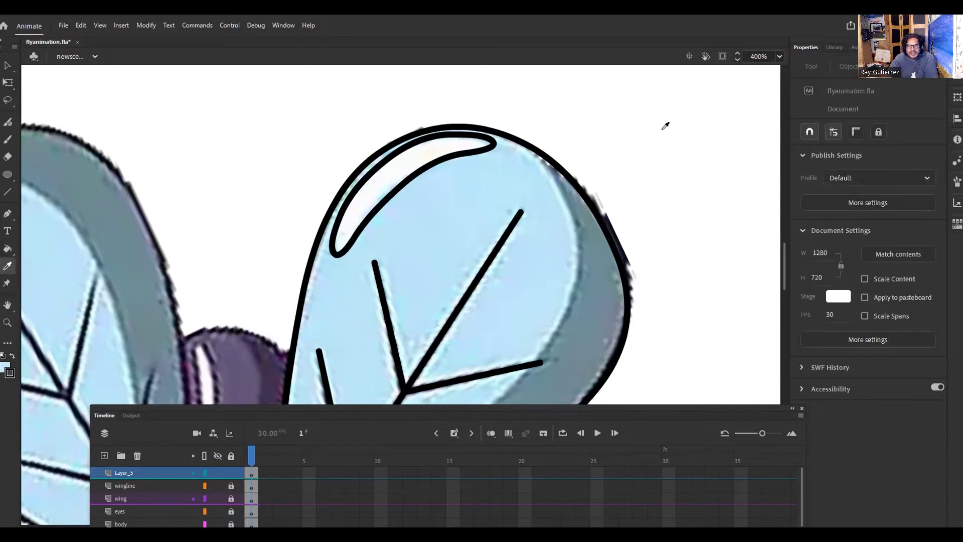
pyautogui.doubleClick(618, 25)
pyautogui.moveTo(617, 415); pyautogui.dragTo(591, 329)
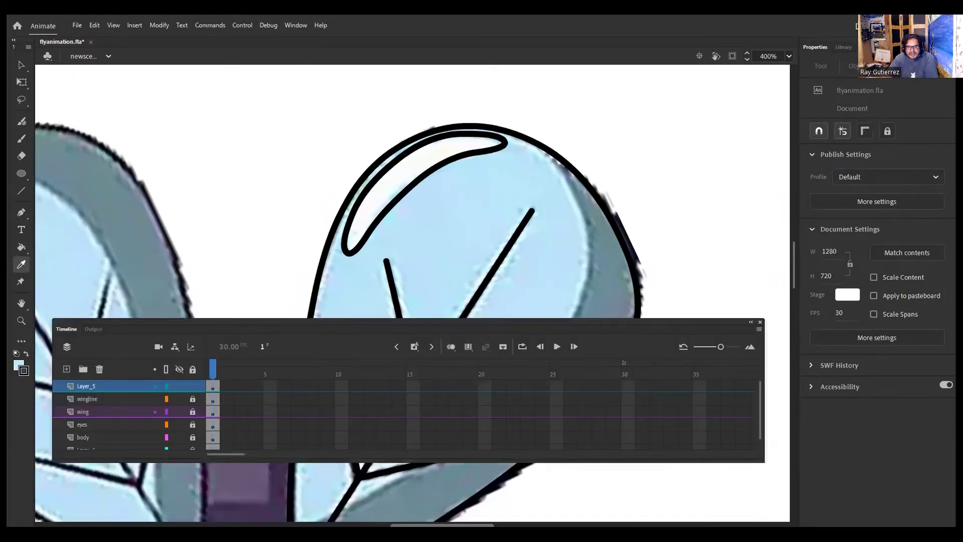
pyautogui.hscroll(-10, 483, 281)
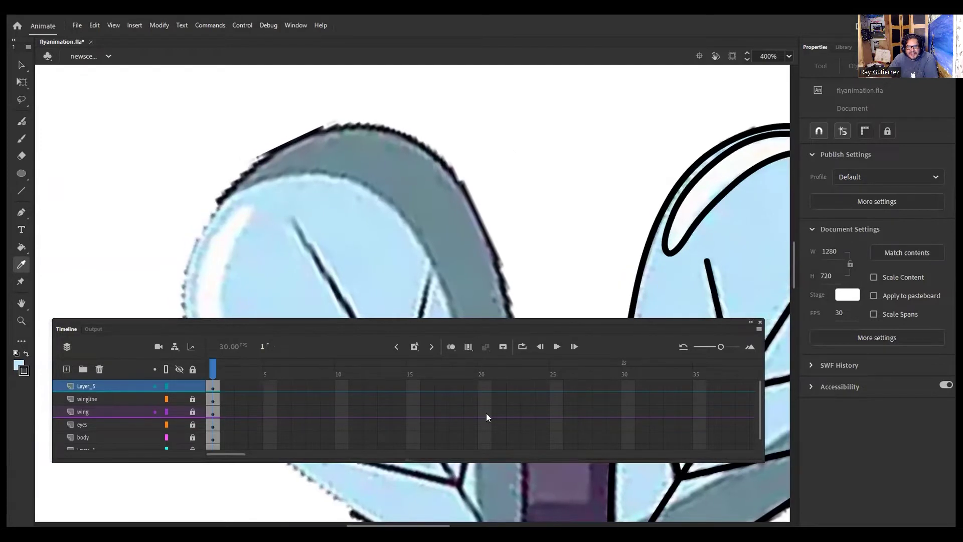
pyautogui.moveTo(351, 329); pyautogui.dragTo(351, 422)
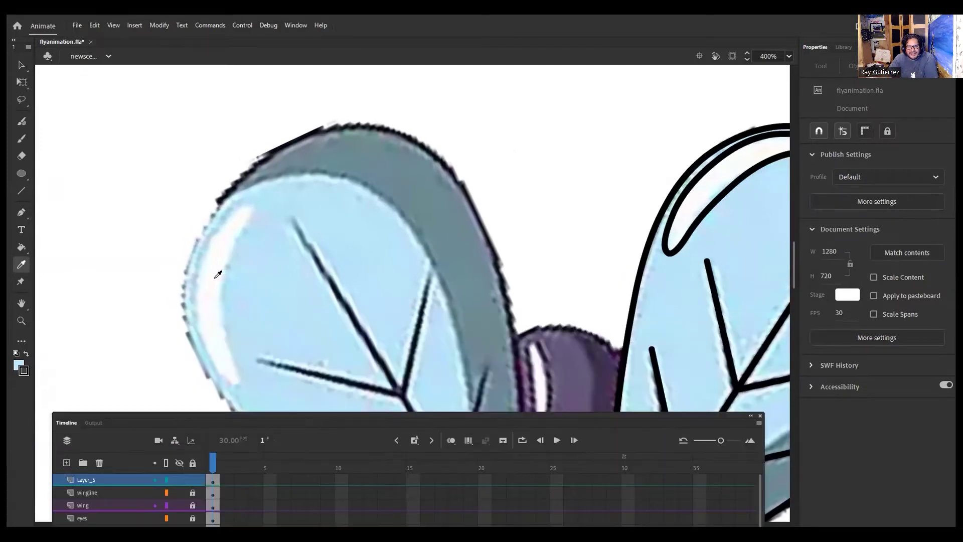
pyautogui.click(217, 281)
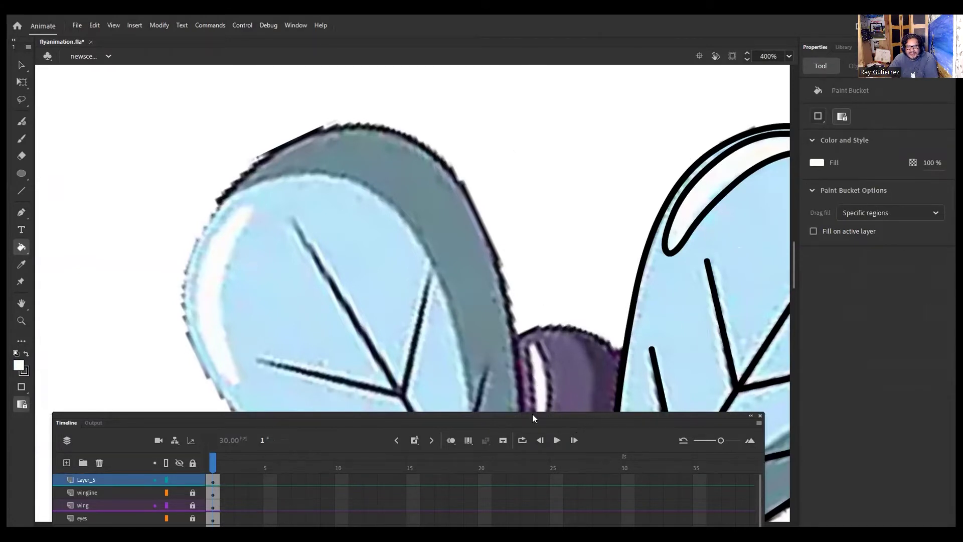
# Fill the traced highlight outline on the right-hand wing with the sampled white.
pyautogui.moveTo(524, 416); pyautogui.dragTo(517, 360)
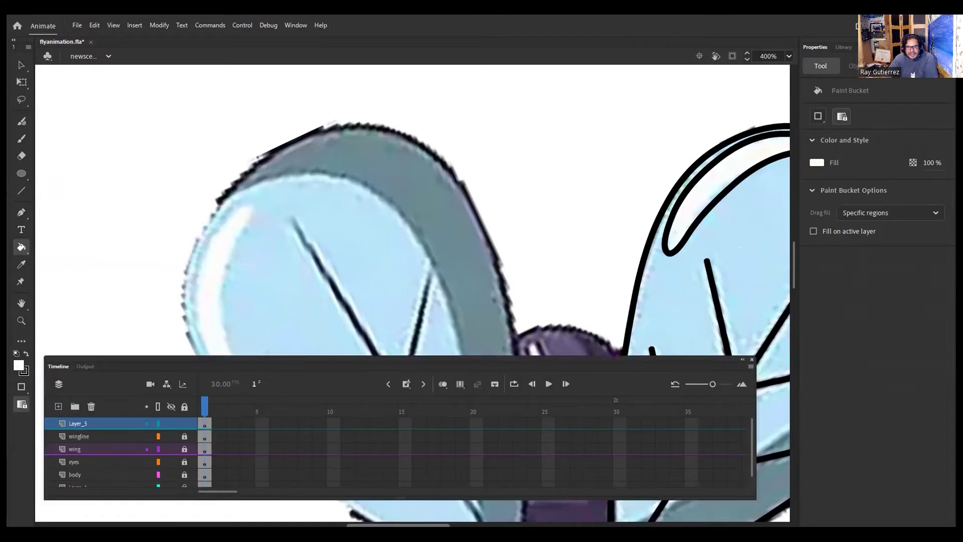
pyautogui.hscroll(5, 536, 354)
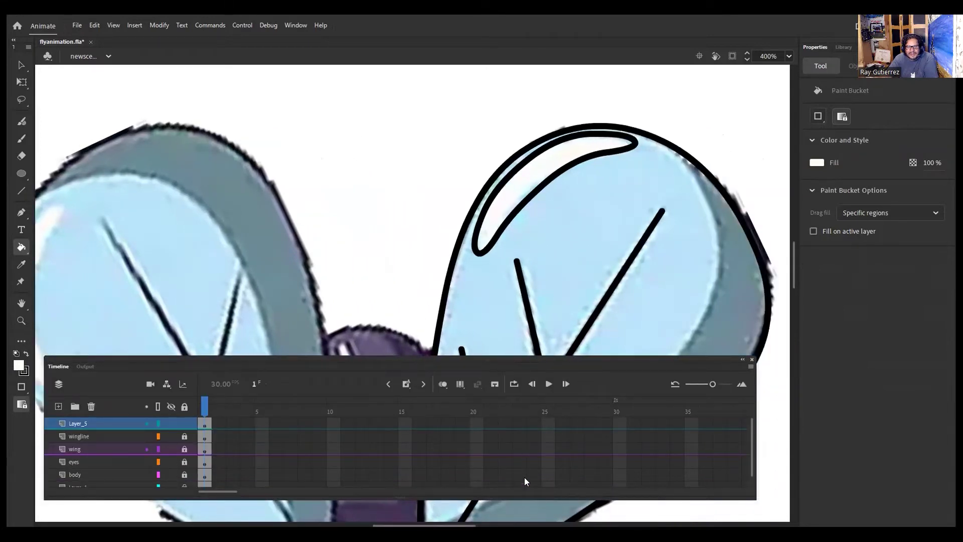
pyautogui.doubleClick(524, 498)
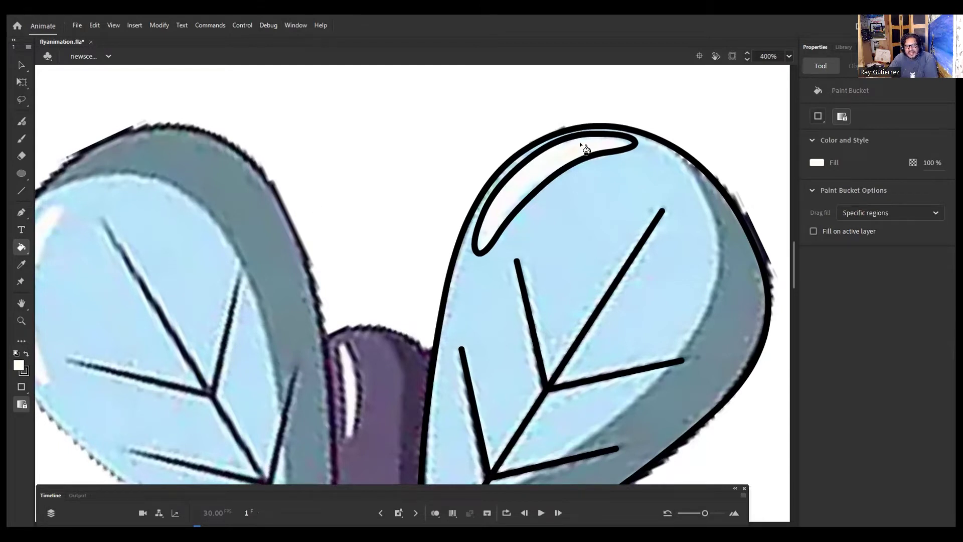
pyautogui.click(540, 166)
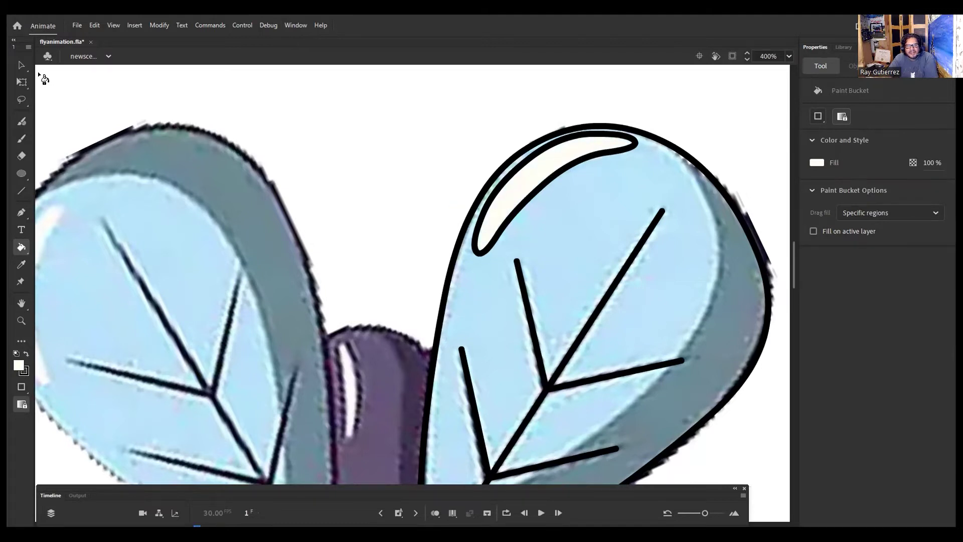
# Delete the black outline around the right-hand wing's highlight, keeping only the white fill.
pyautogui.click(20, 63)
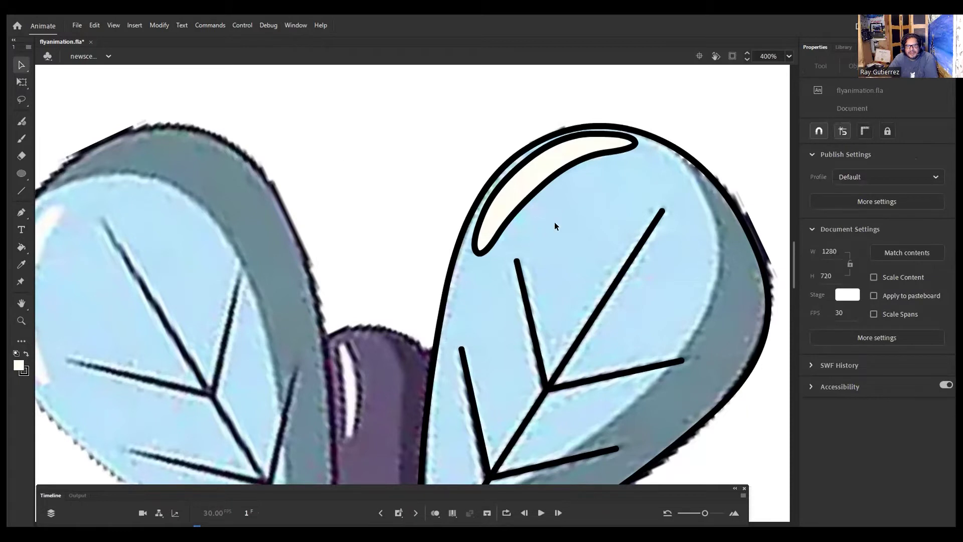
pyautogui.doubleClick(539, 188)
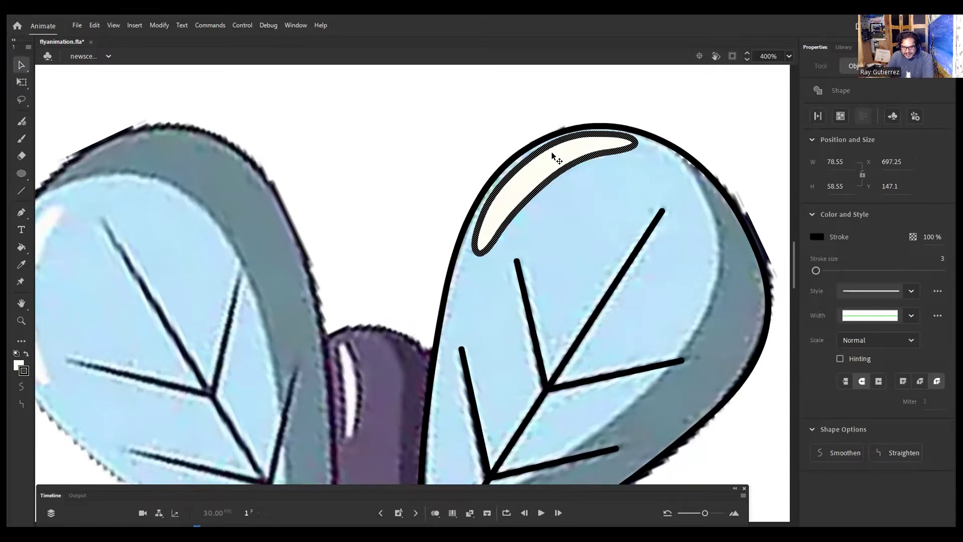
pyautogui.press('Delete')
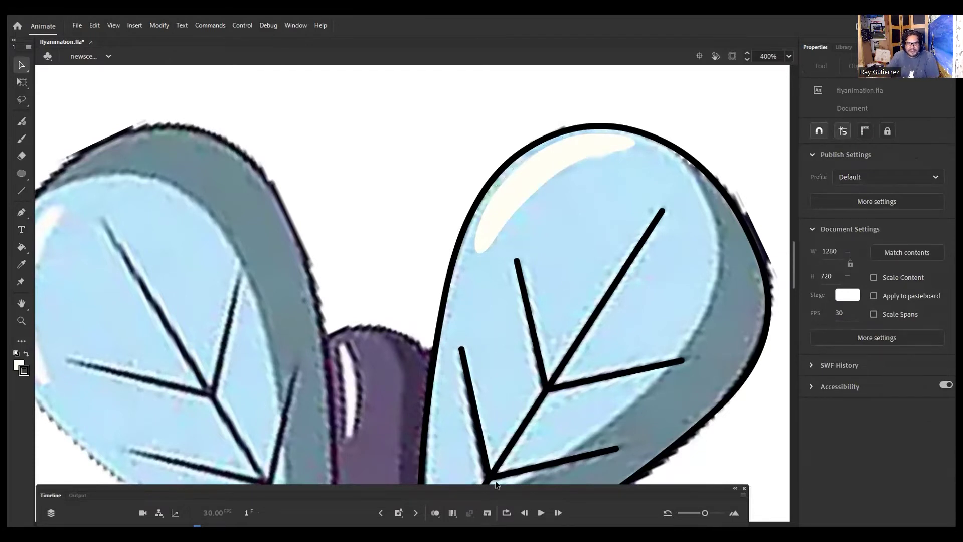
# Rename the highlight's layer, Layer_5, as sideshaw.
pyautogui.click(50, 513)
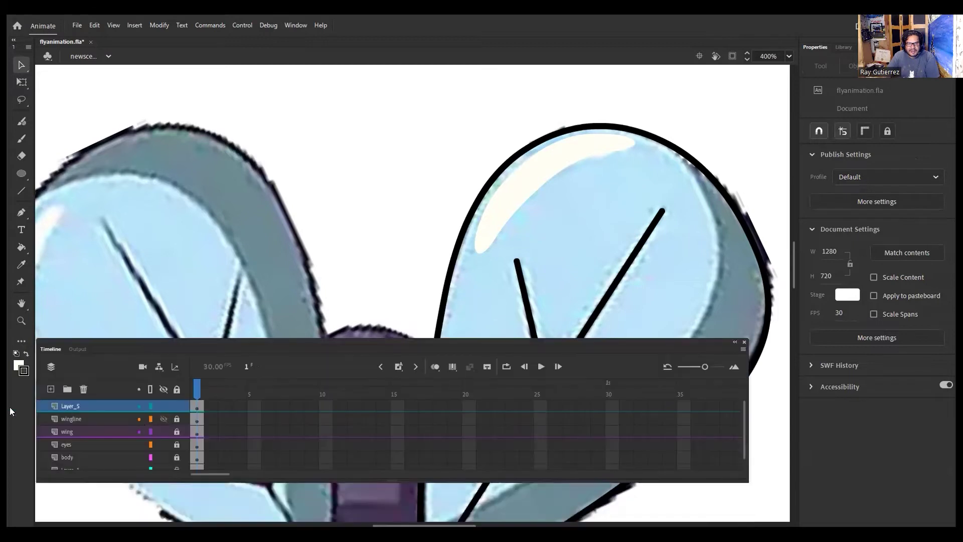
pyautogui.click(70, 405)
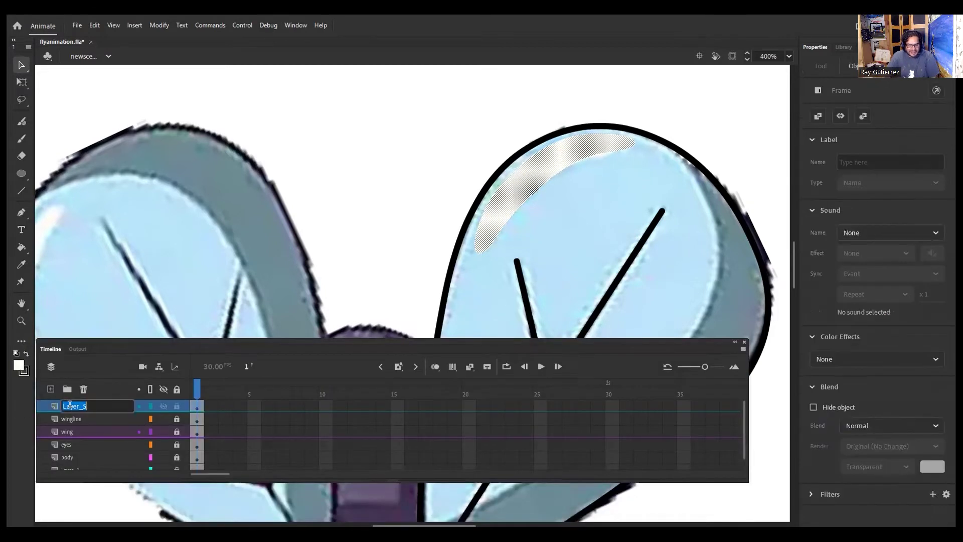
pyautogui.doubleClick(70, 405)
pyautogui.write('sidehs')
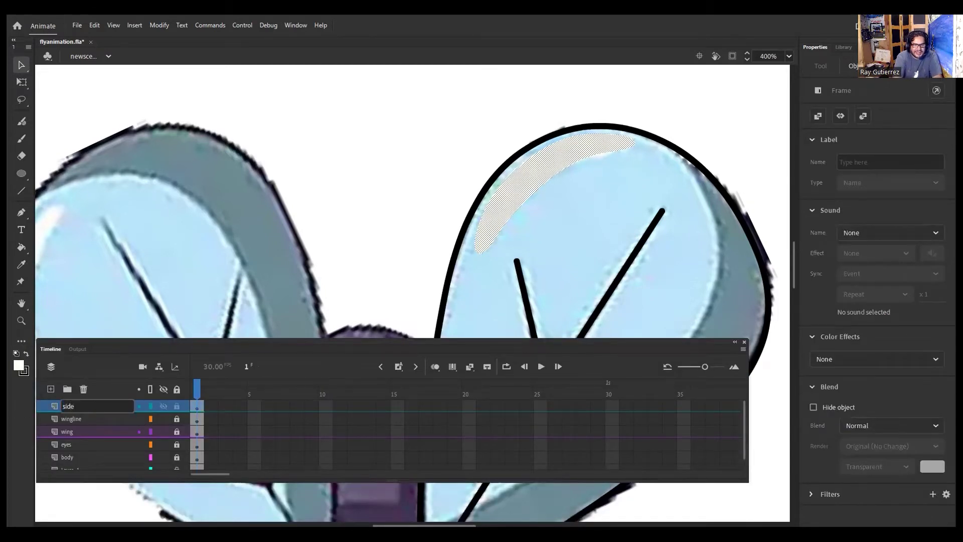
pyautogui.press('BackSpace')
pyautogui.press('BackSpace')
pyautogui.write('shaw')
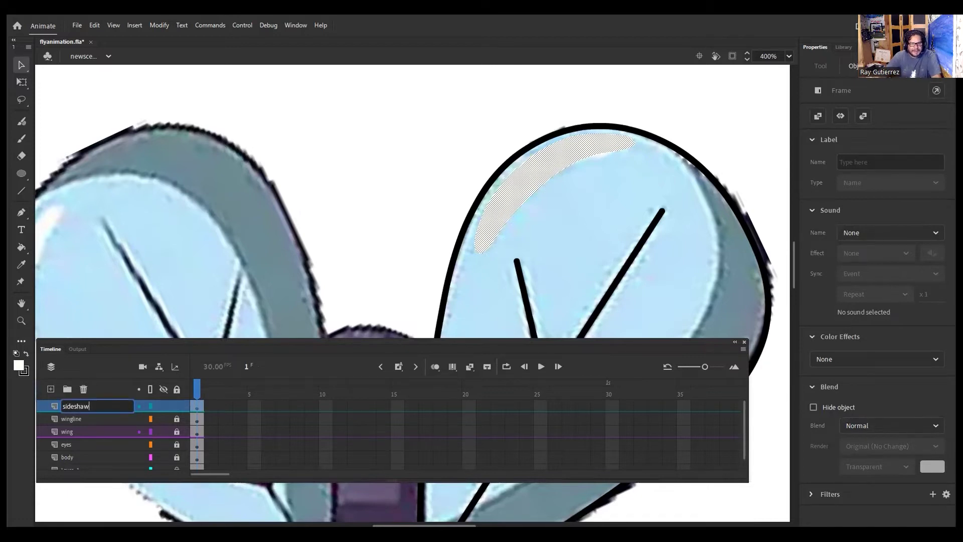
pyautogui.press('Return')
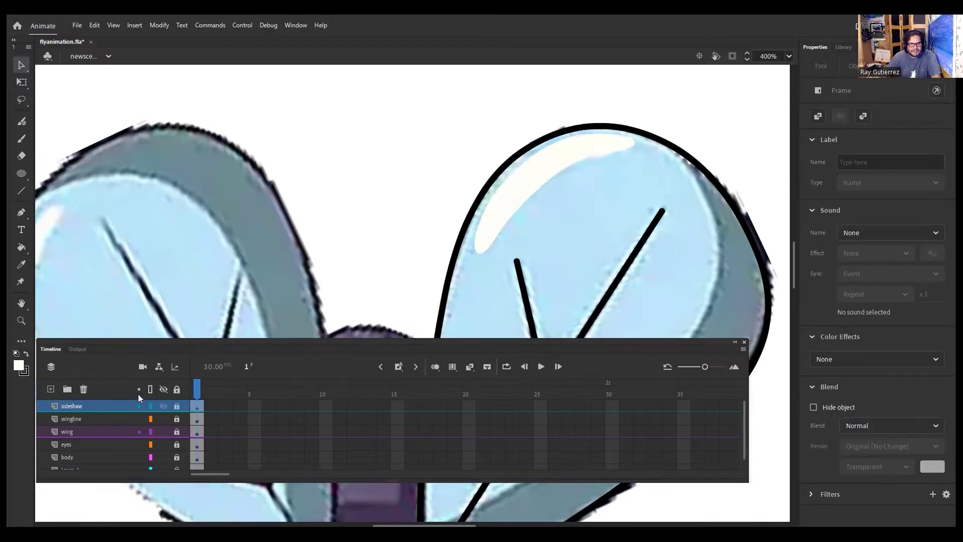
# Add a new layer above sideshaw and name it rshaw.
pyautogui.click(50, 389)
pyautogui.doubleClick(71, 406)
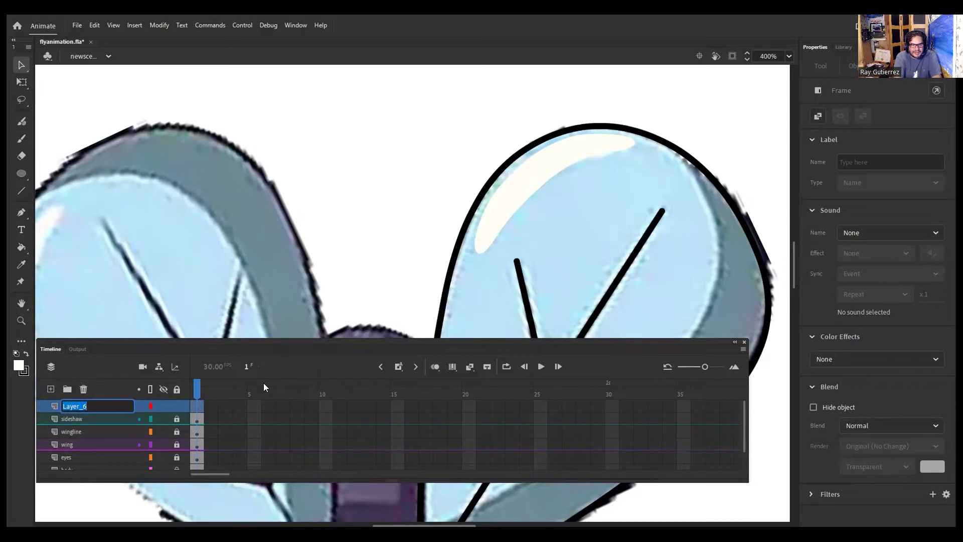
pyautogui.write('rsh')
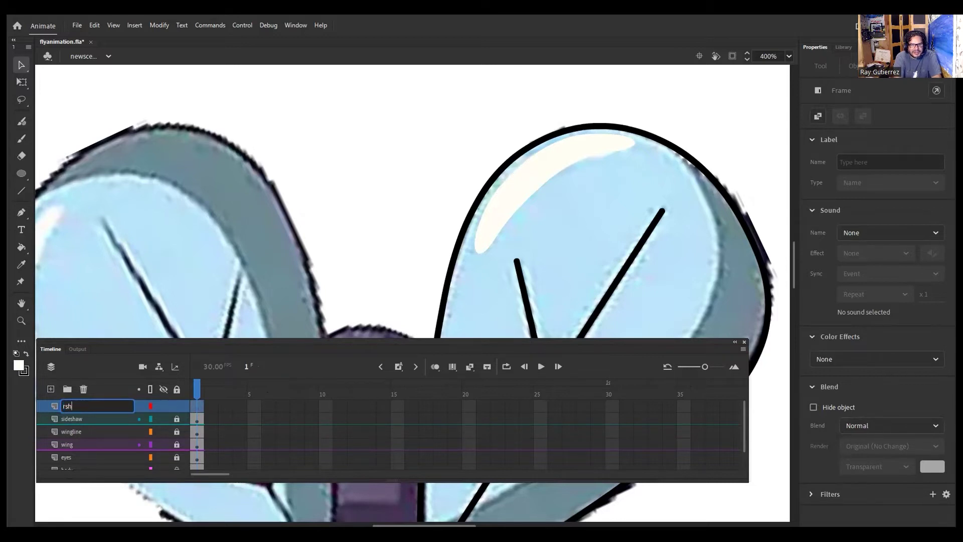
pyautogui.write('aw')
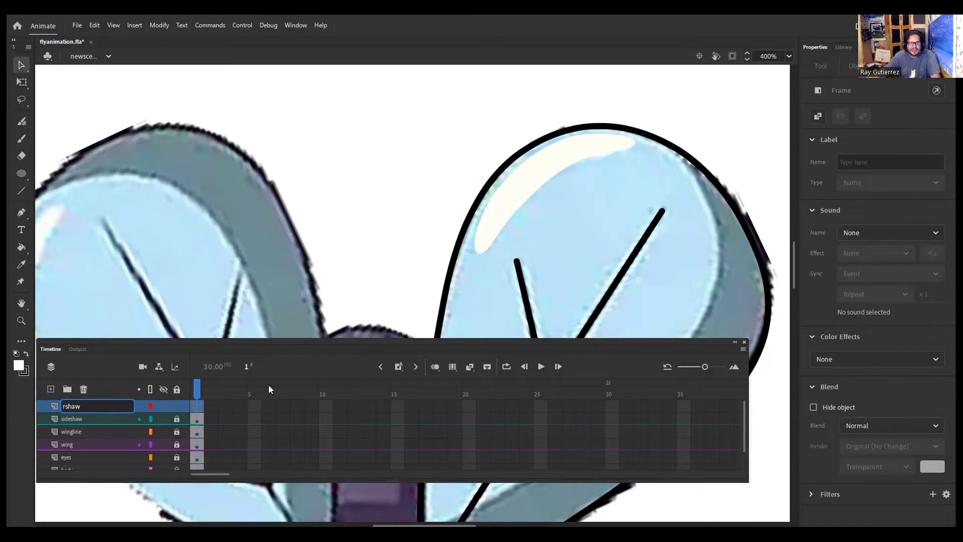
pyautogui.click(104, 421)
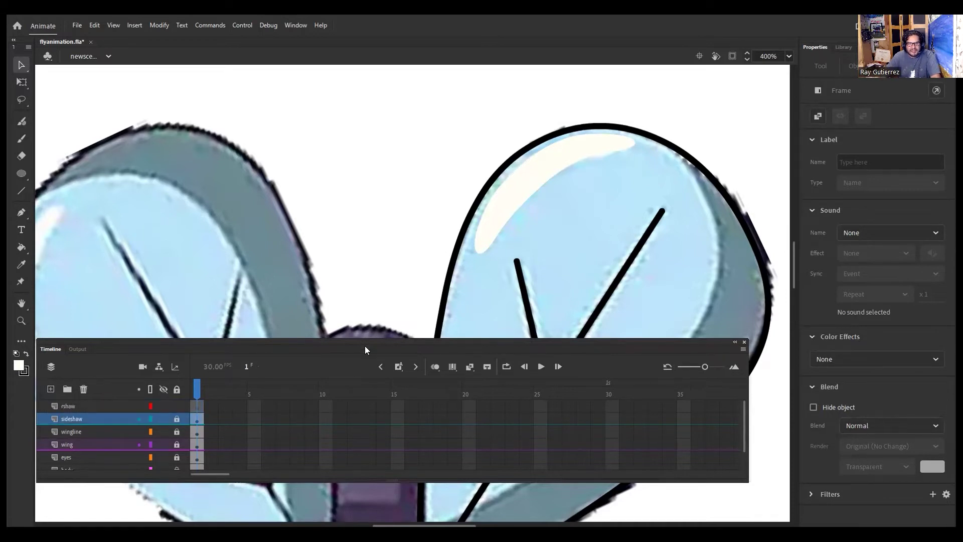
# Draw a tall, narrow white rectangle with a black outline on the rshaw layer, over the right-hand wing's outer side.
pyautogui.moveTo(365, 348); pyautogui.dragTo(356, 430)
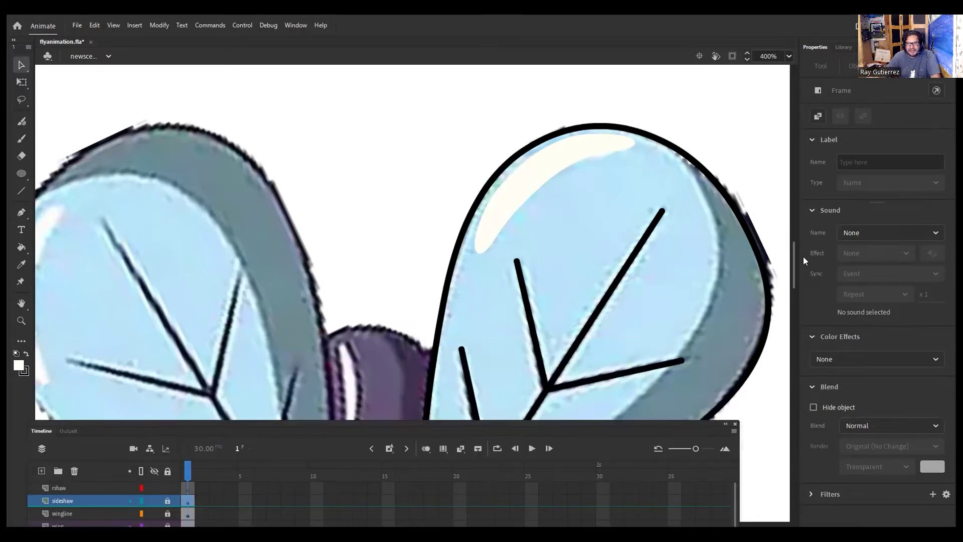
pyautogui.moveTo(796, 266); pyautogui.dragTo(796, 287)
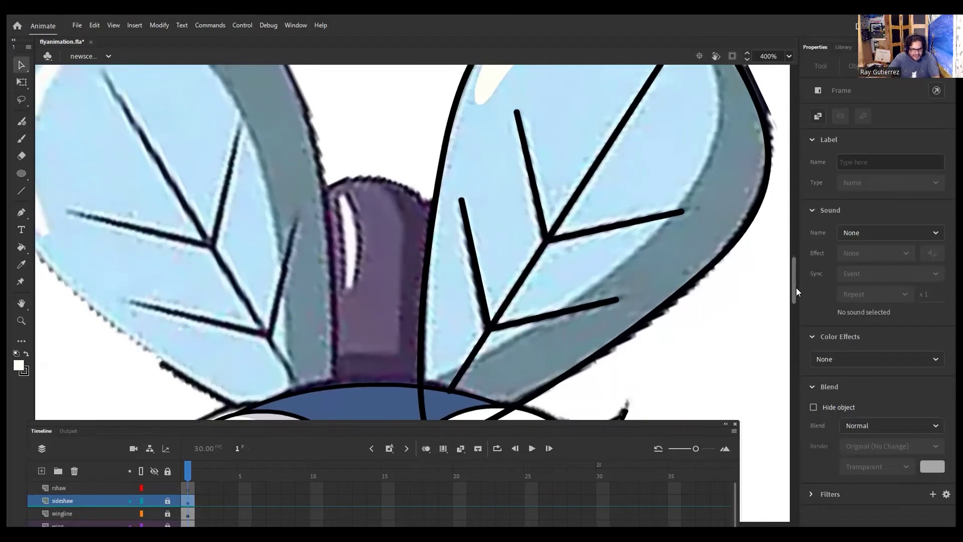
pyautogui.hotkey('ctrl', '-')
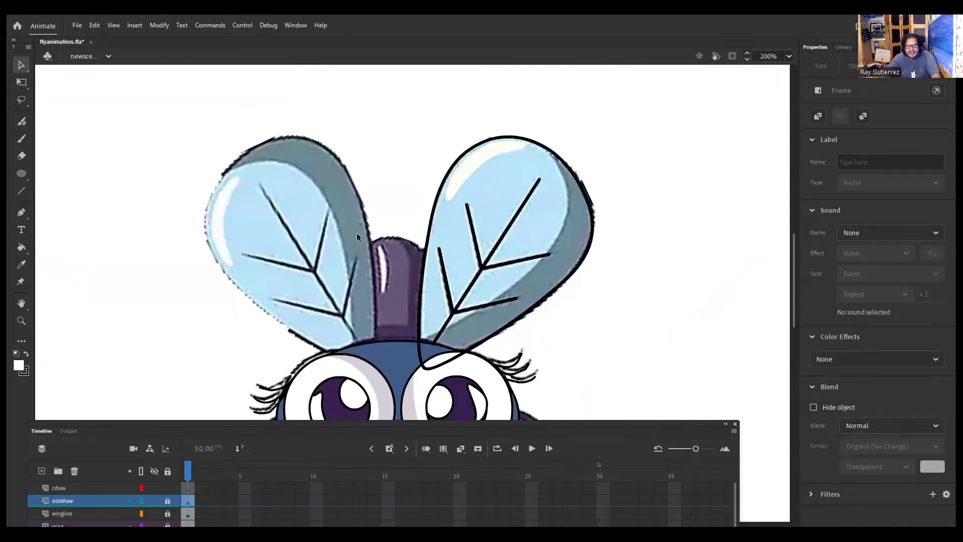
pyautogui.click(21, 174)
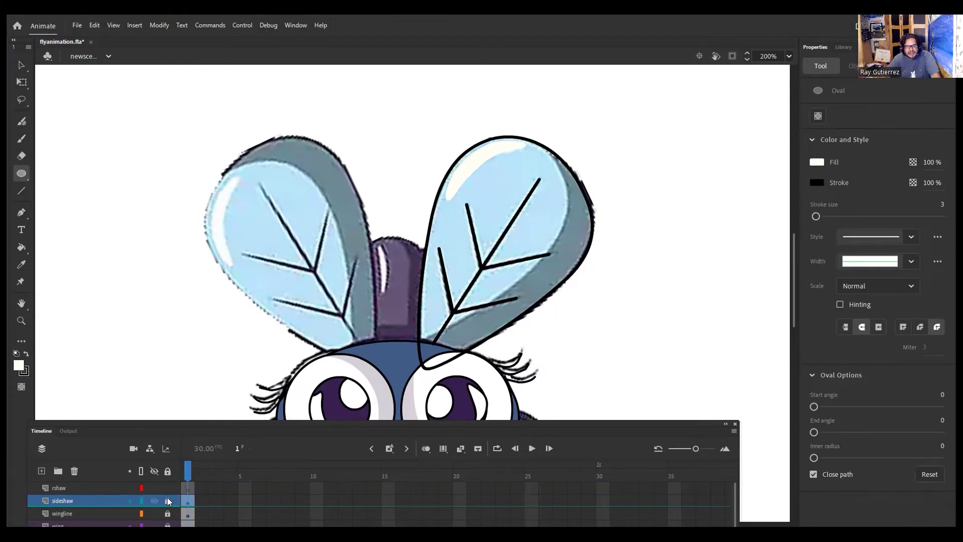
pyautogui.click(76, 489)
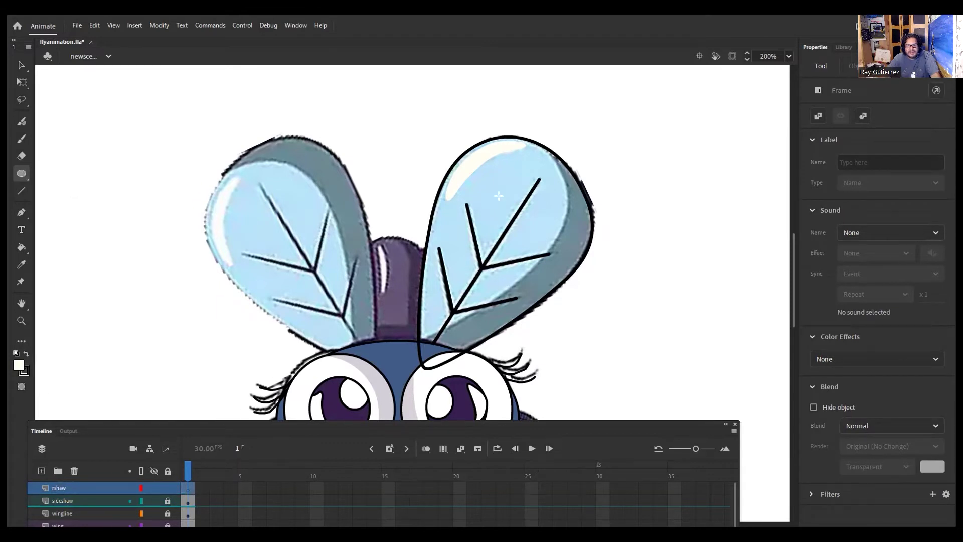
pyautogui.press('r')
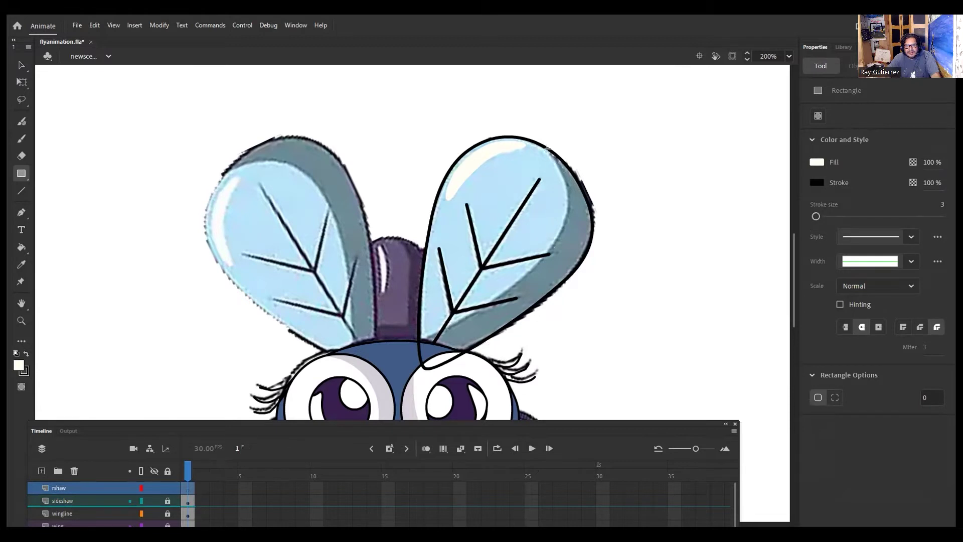
pyautogui.moveTo(547, 149); pyautogui.dragTo(607, 414)
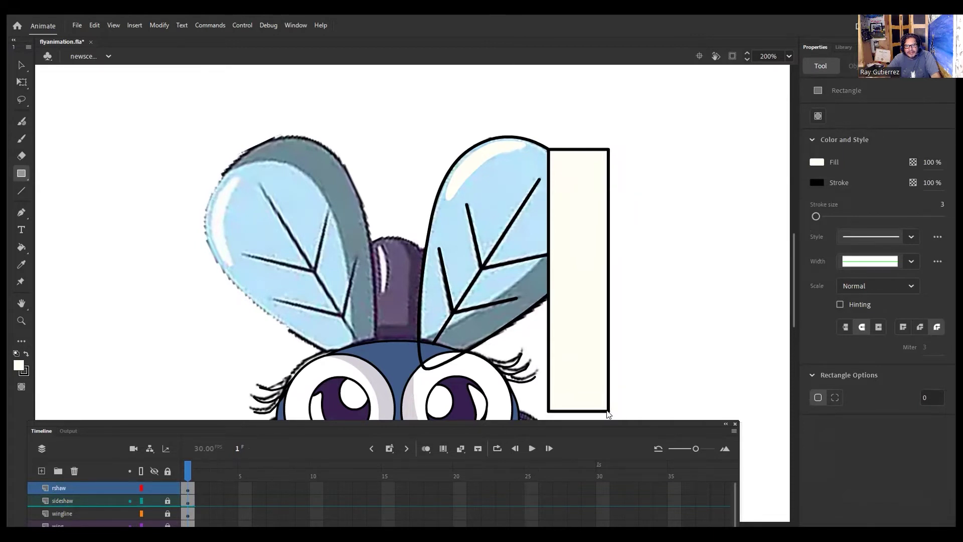
pyautogui.moveTo(608, 414); pyautogui.dragTo(608, 396)
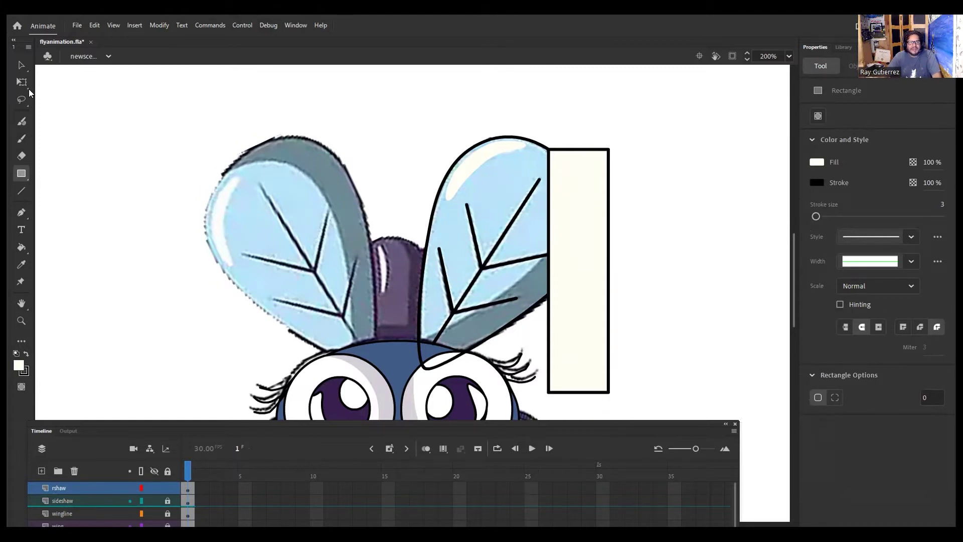
# Rotate the rectangle about 45 degrees clockwise and move it diagonally across the right-hand wing's shaded side.
pyautogui.click(22, 83)
pyautogui.moveTo(540, 122); pyautogui.dragTo(502, 377)
pyautogui.moveTo(535, 323); pyautogui.dragTo(475, 337)
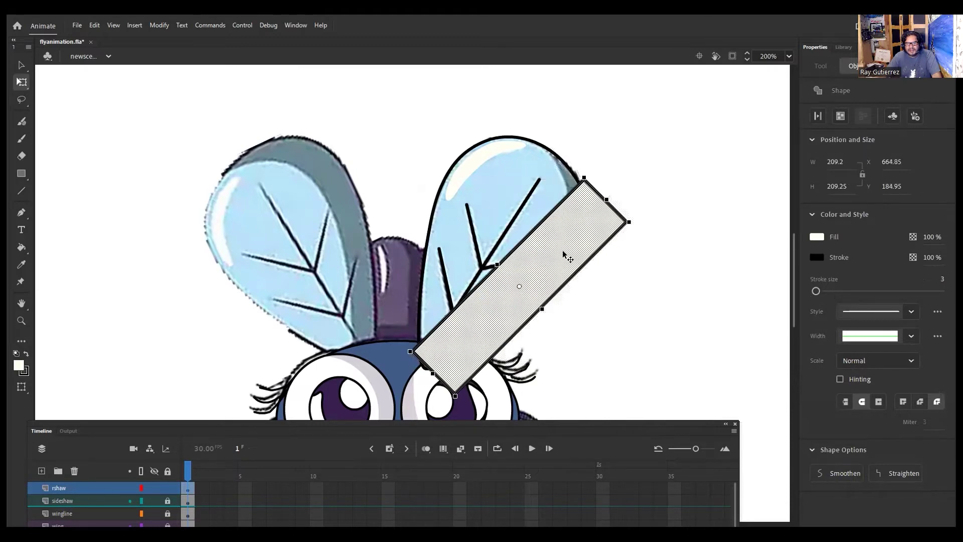
pyautogui.moveTo(562, 250); pyautogui.dragTo(567, 226)
# Delete the slanted rectangle's white fill, keeping only its black outline.
pyautogui.click(717, 213)
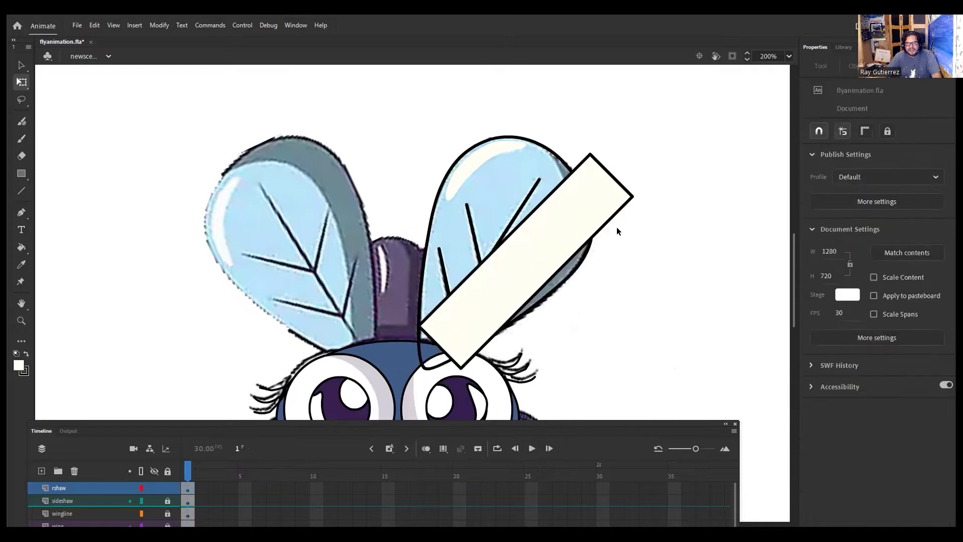
pyautogui.click(581, 219)
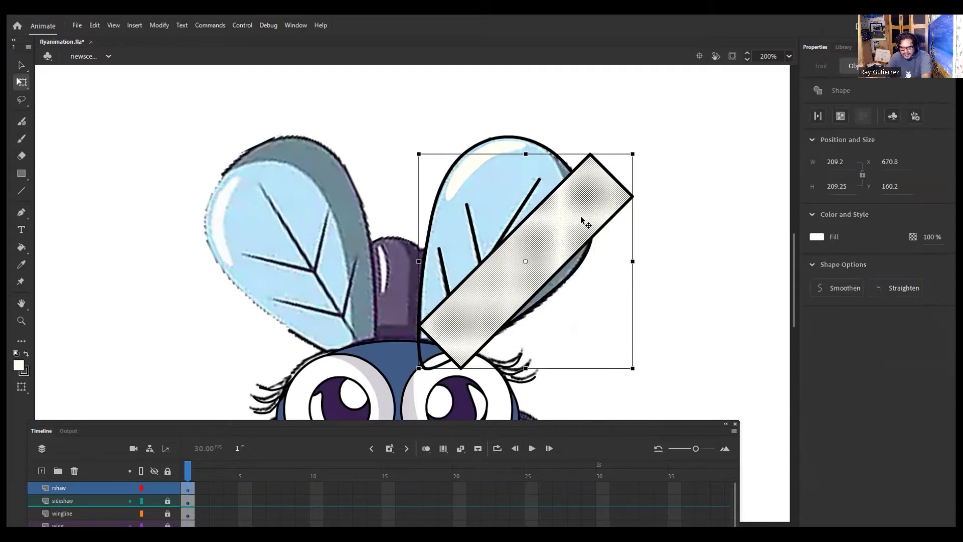
pyautogui.press('Delete')
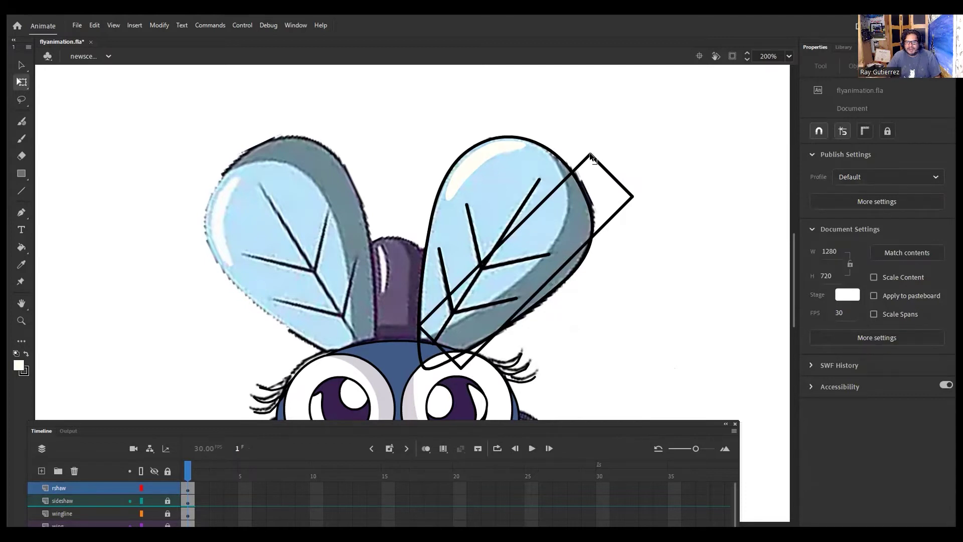
# Reposition the rectangle outline's four corners onto the right-hand wing's border, two at its upper outer side and two at its base.
pyautogui.moveTo(589, 153); pyautogui.dragTo(550, 151)
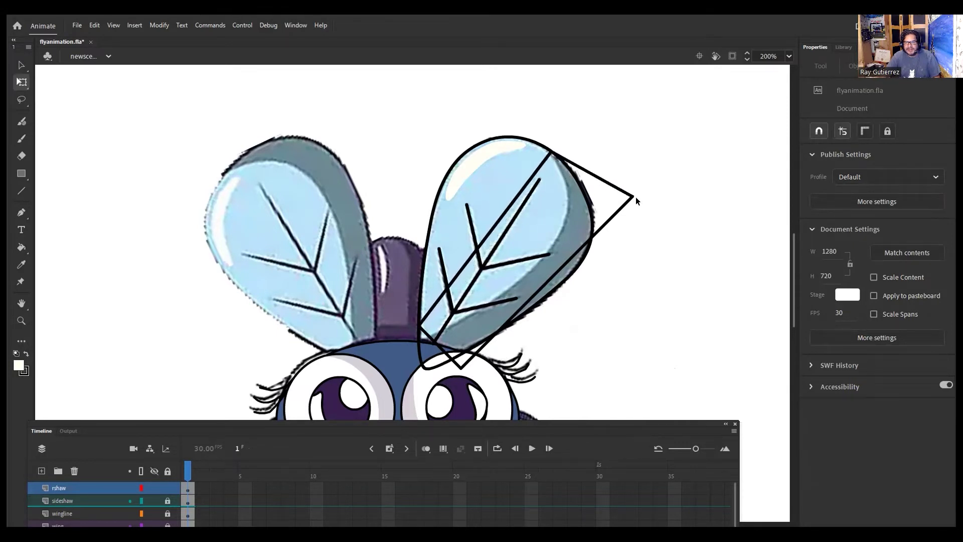
pyautogui.moveTo(632, 194); pyautogui.dragTo(580, 205)
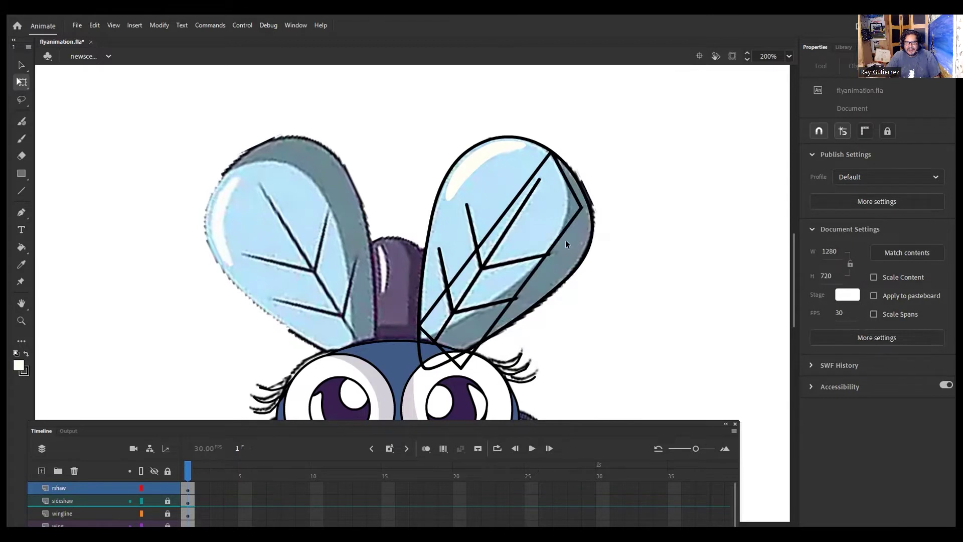
pyautogui.moveTo(583, 207); pyautogui.dragTo(592, 215)
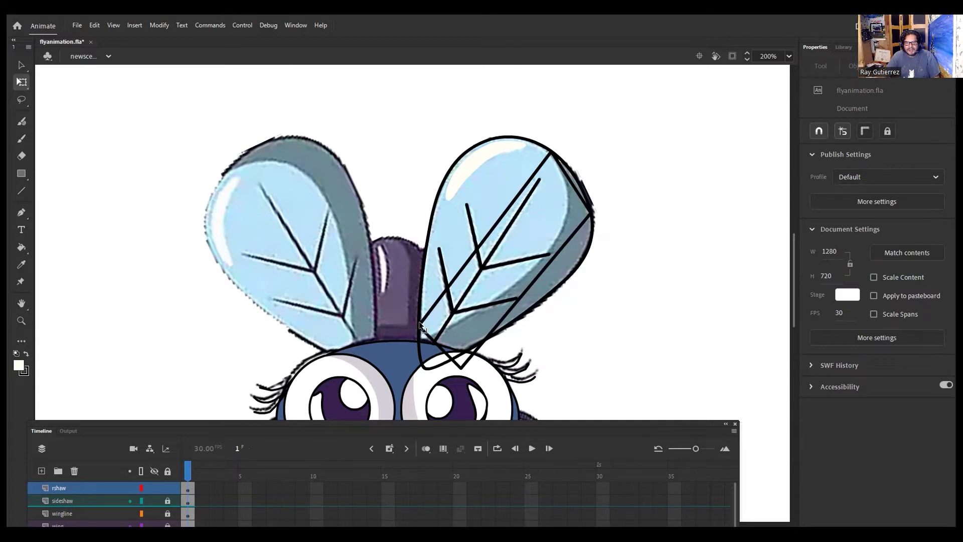
pyautogui.moveTo(419, 325); pyautogui.dragTo(419, 346)
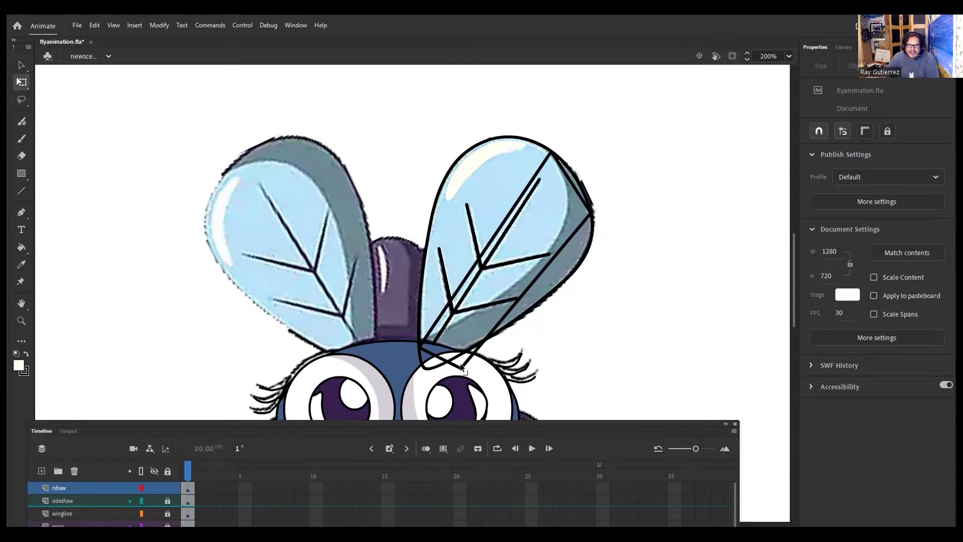
pyautogui.moveTo(460, 370); pyautogui.dragTo(424, 370)
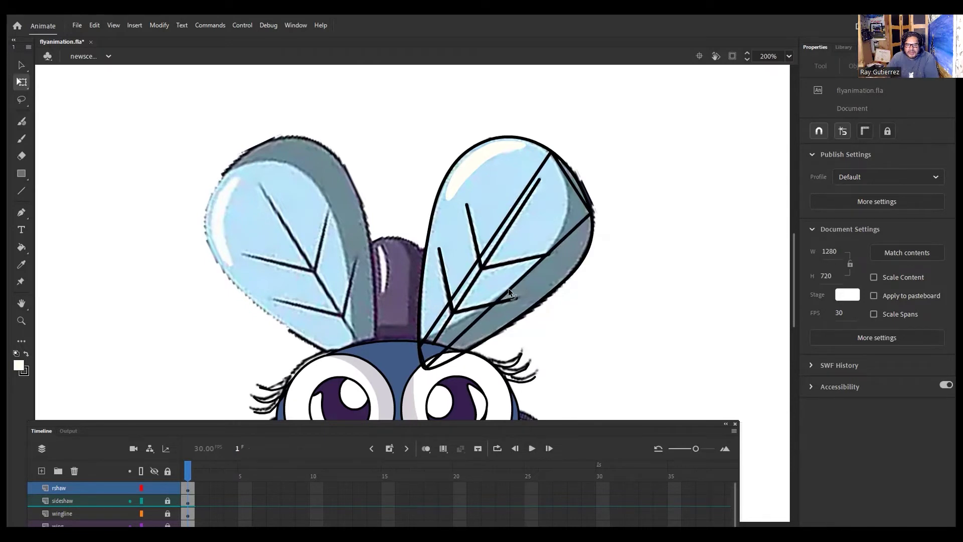
# Bend the outline's long outer edge onto the right-hand wing's lower border and slide its upper outer corner down along the border.
pyautogui.moveTo(513, 290); pyautogui.dragTo(524, 313)
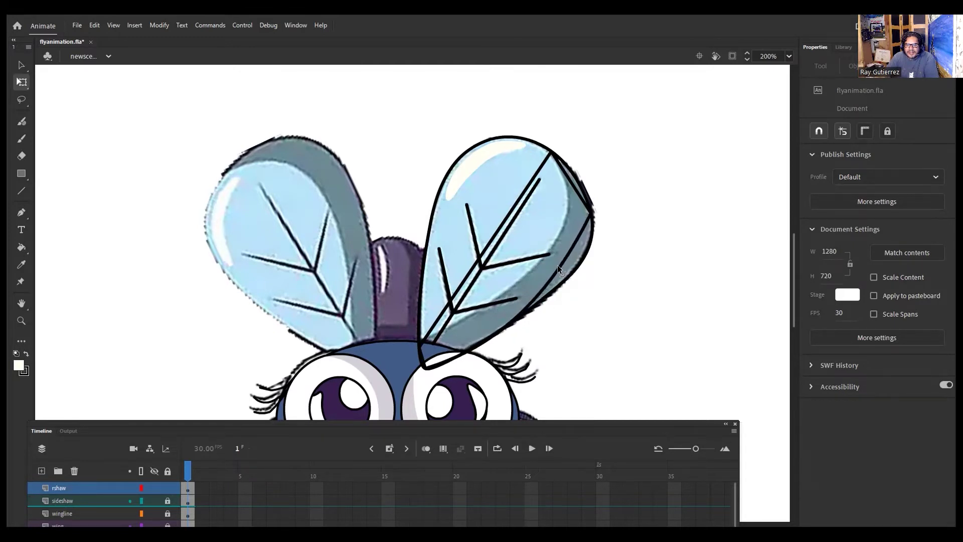
pyautogui.moveTo(590, 215); pyautogui.dragTo(594, 224)
pyautogui.moveTo(594, 226); pyautogui.dragTo(591, 244)
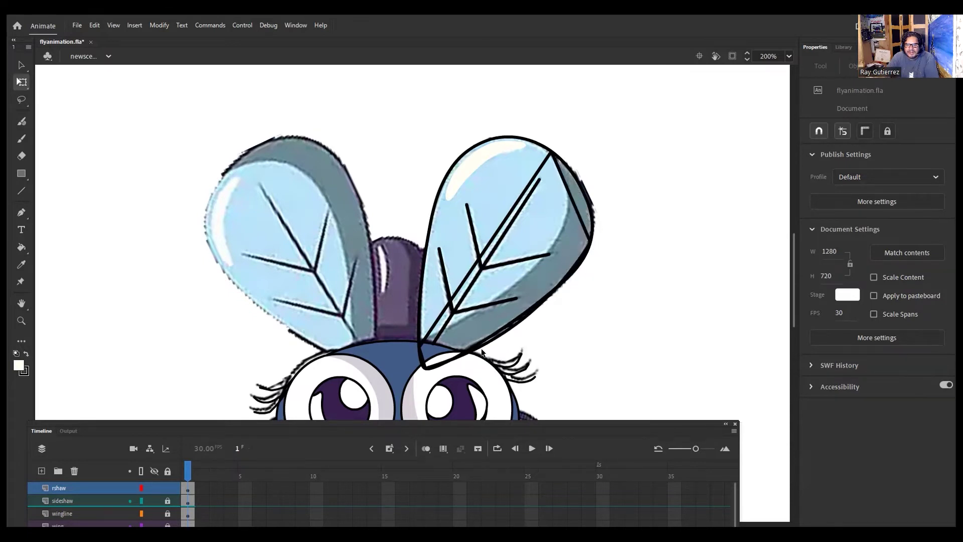
pyautogui.moveTo(492, 338); pyautogui.dragTo(489, 335)
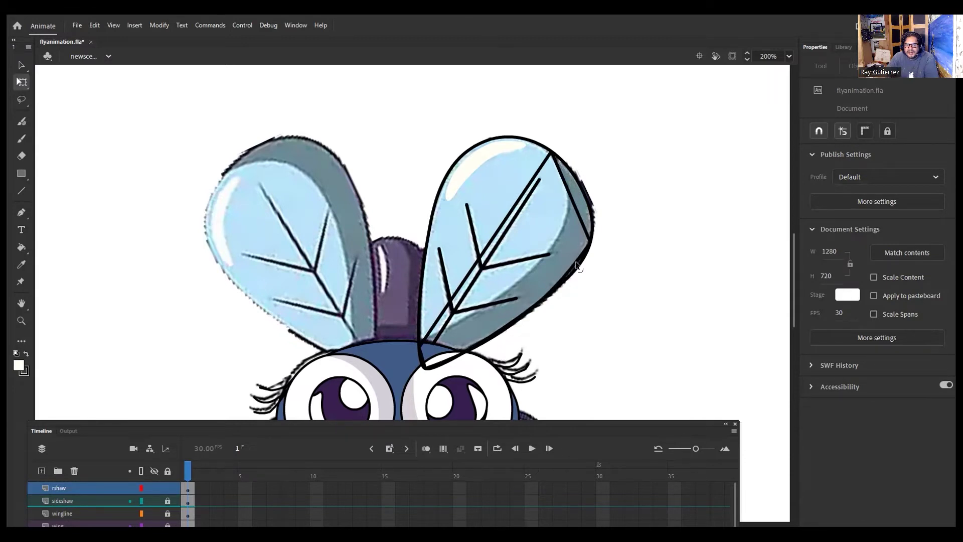
pyautogui.moveTo(577, 267); pyautogui.dragTo(574, 269)
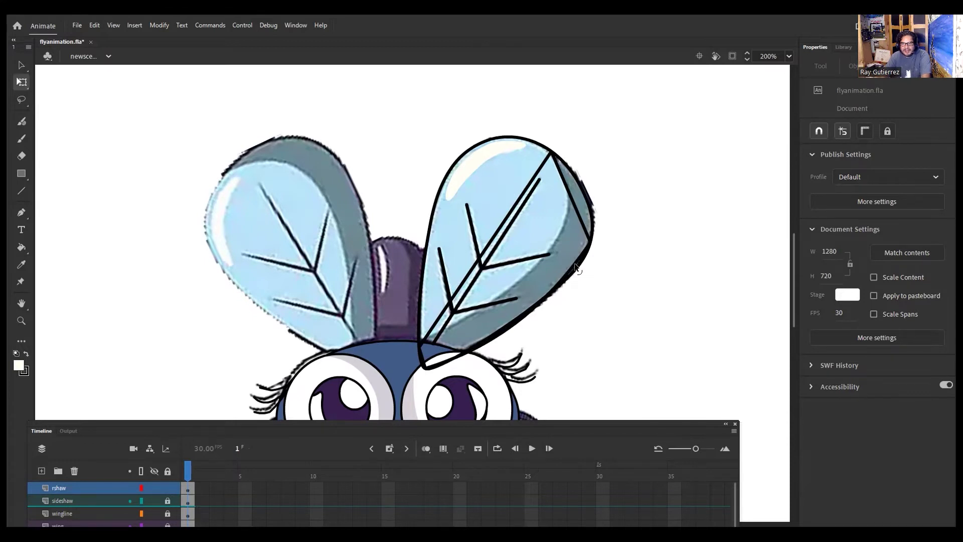
# Select the whole rshaw outline and nudge it slightly to the right, to X 674.2.
pyautogui.click(574, 269)
pyautogui.doubleClick(575, 265)
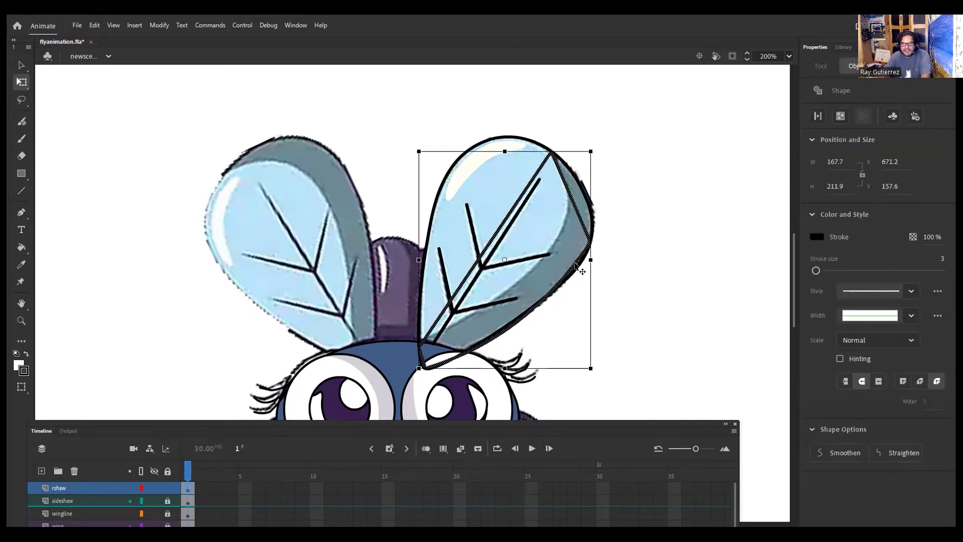
pyautogui.press('Right')
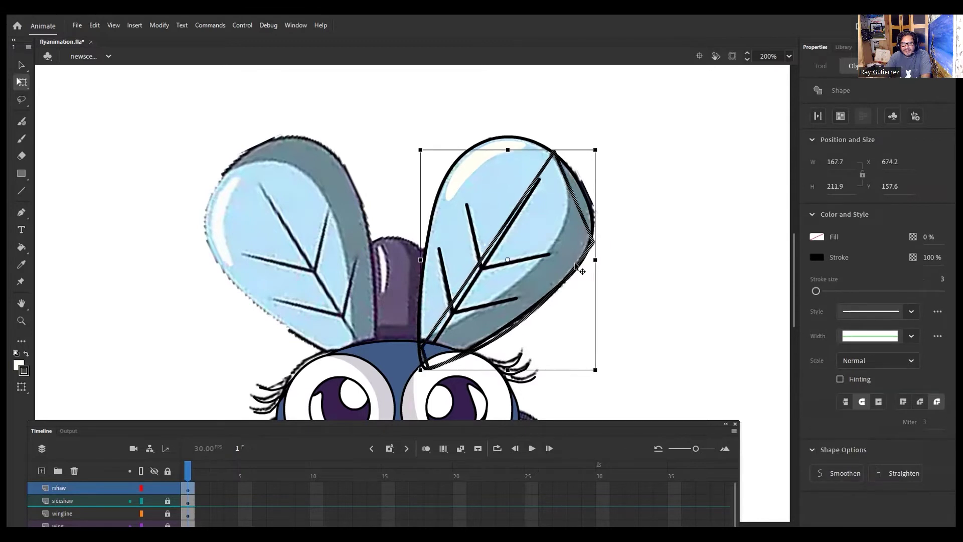
pyautogui.click(657, 282)
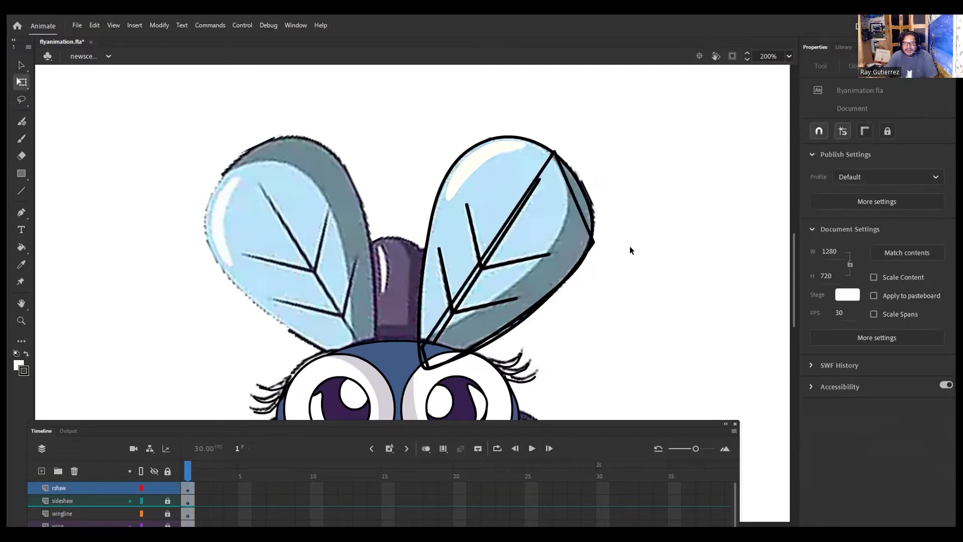
# Curve the outline's short upper edge around the wing's outer border and refine the adjoining corner and lower outer edge.
pyautogui.moveTo(576, 202); pyautogui.dragTo(591, 202)
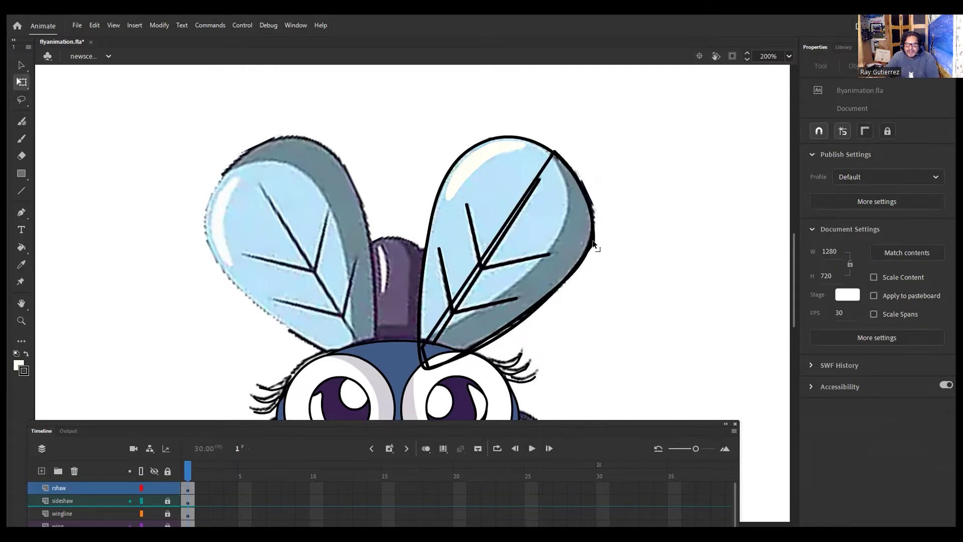
pyautogui.moveTo(592, 243); pyautogui.dragTo(591, 242)
pyautogui.moveTo(575, 264); pyautogui.dragTo(578, 267)
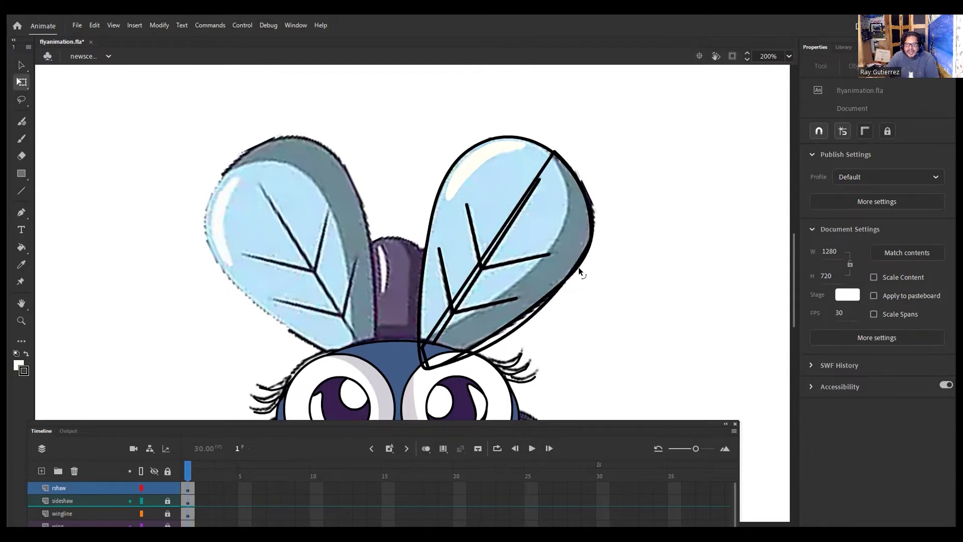
pyautogui.moveTo(489, 341); pyautogui.dragTo(490, 339)
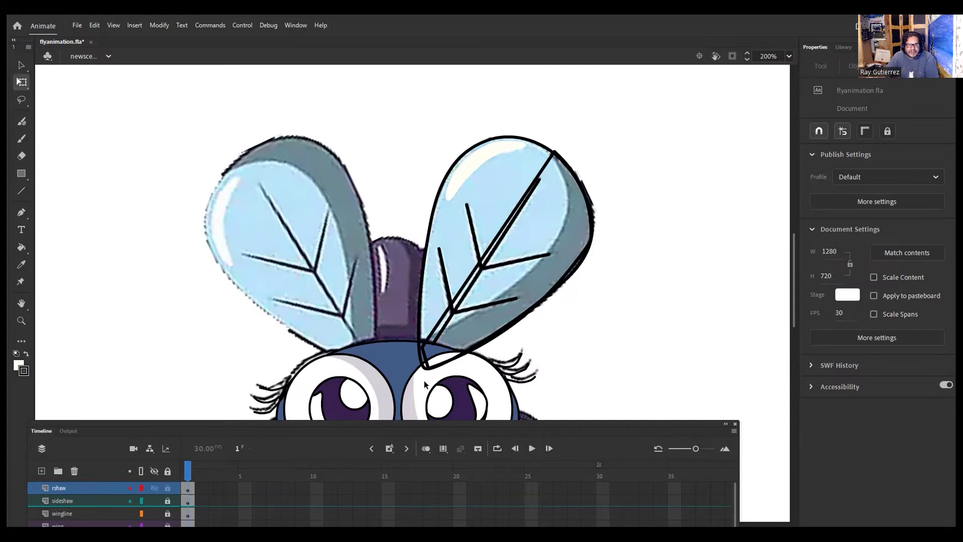
# Shift the inner edge's top corner slightly inward and bow the inner edge outward toward the grey shadow's boundary.
pyautogui.moveTo(487, 255); pyautogui.dragTo(503, 267)
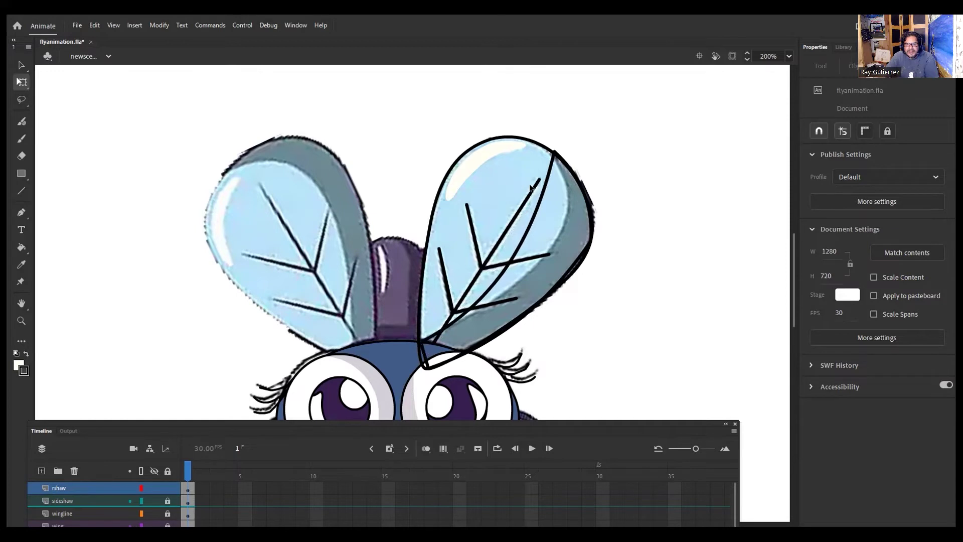
pyautogui.moveTo(553, 151); pyautogui.dragTo(545, 152)
pyautogui.moveTo(543, 196); pyautogui.dragTo(559, 200)
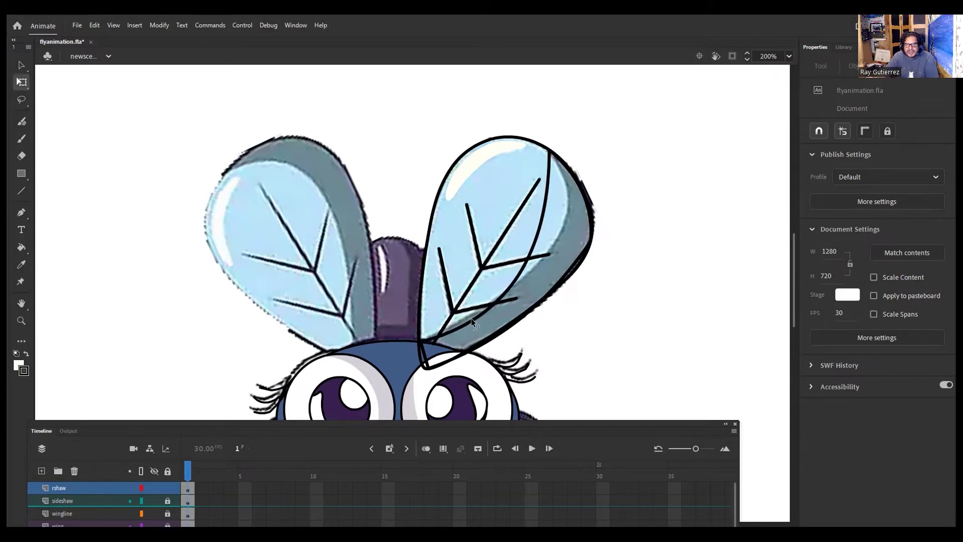
pyautogui.hotkey('ctrl', 'z')
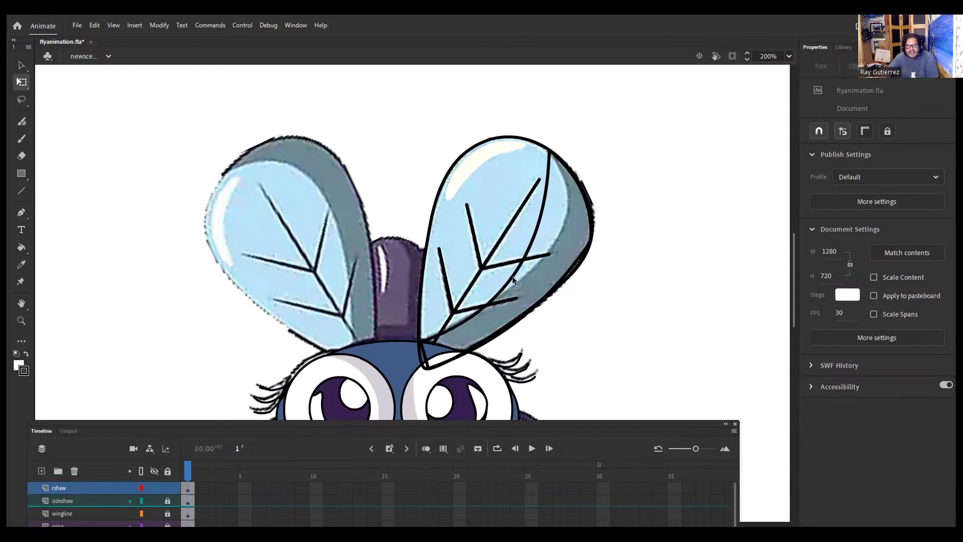
pyautogui.click(22, 191)
pyautogui.moveTo(522, 213); pyautogui.dragTo(554, 229)
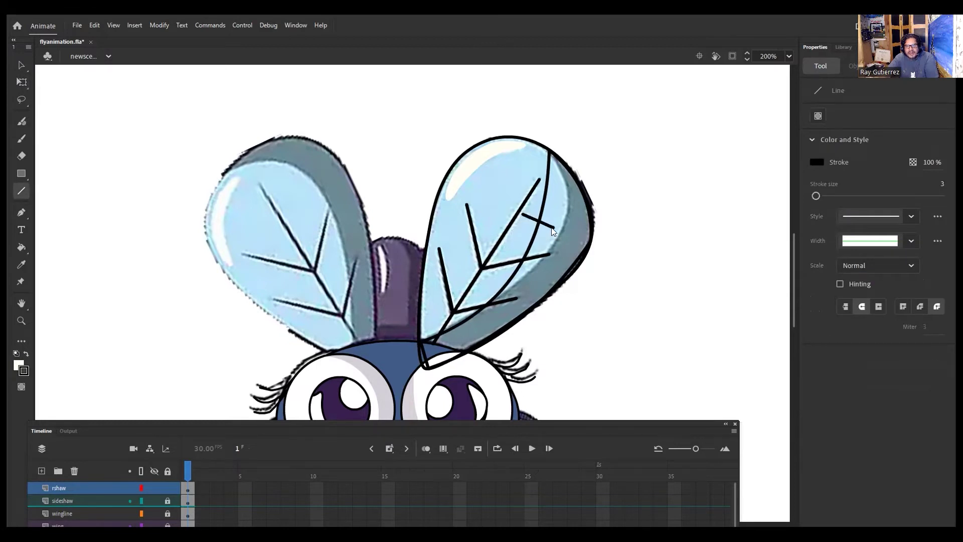
pyautogui.hotkey('ctrl', 'z')
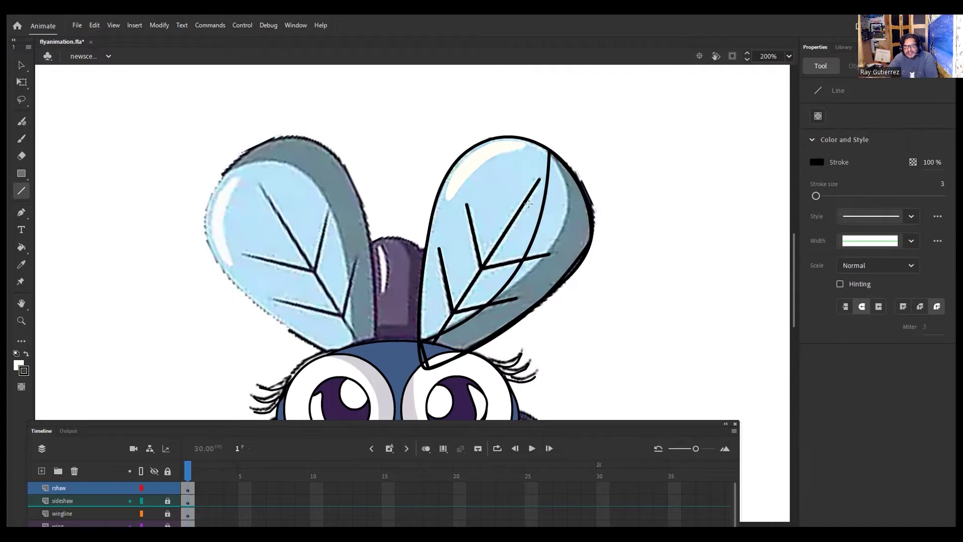
# Draw a short horizontal line across the inner edge's upper part and pull their junction outward onto the grey shadow's boundary.
pyautogui.moveTo(526, 198); pyautogui.dragTo(558, 199)
pyautogui.click(20, 64)
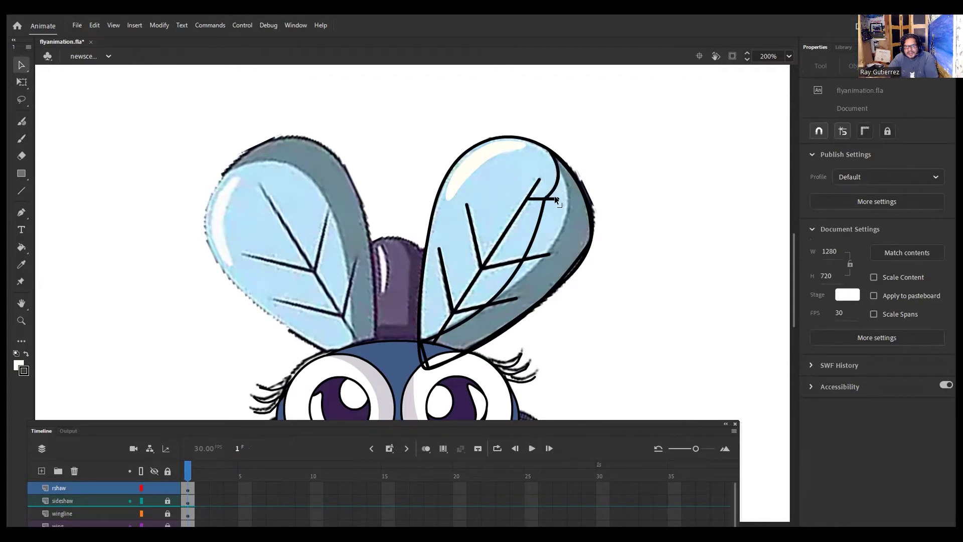
pyautogui.moveTo(549, 199); pyautogui.dragTo(568, 204)
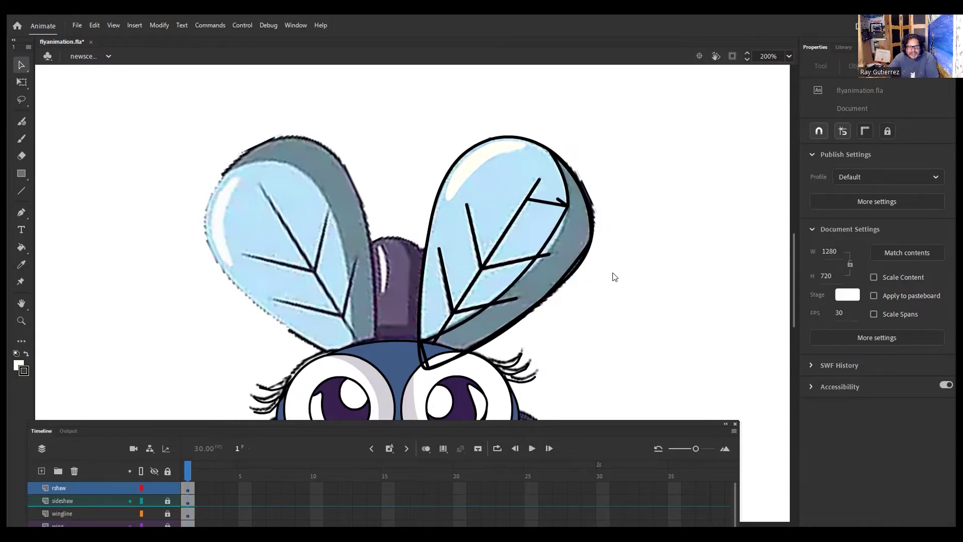
# Hide the wingline layer and move the Timeline so the wing remains uncovered.
pyautogui.scroll(-10, 612, 276)
pyautogui.scroll(10, 615, 276)
pyautogui.moveTo(589, 420); pyautogui.dragTo(637, 318)
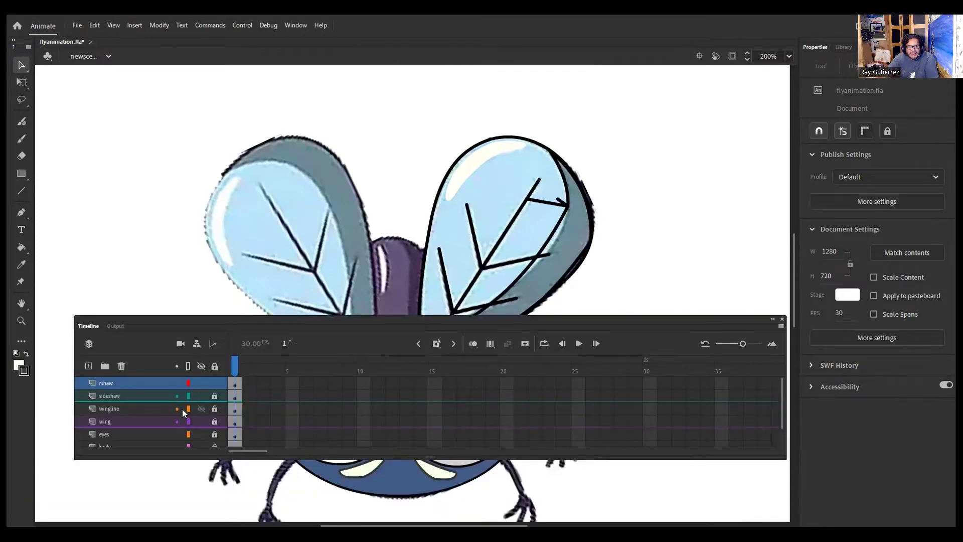
pyautogui.click(201, 409)
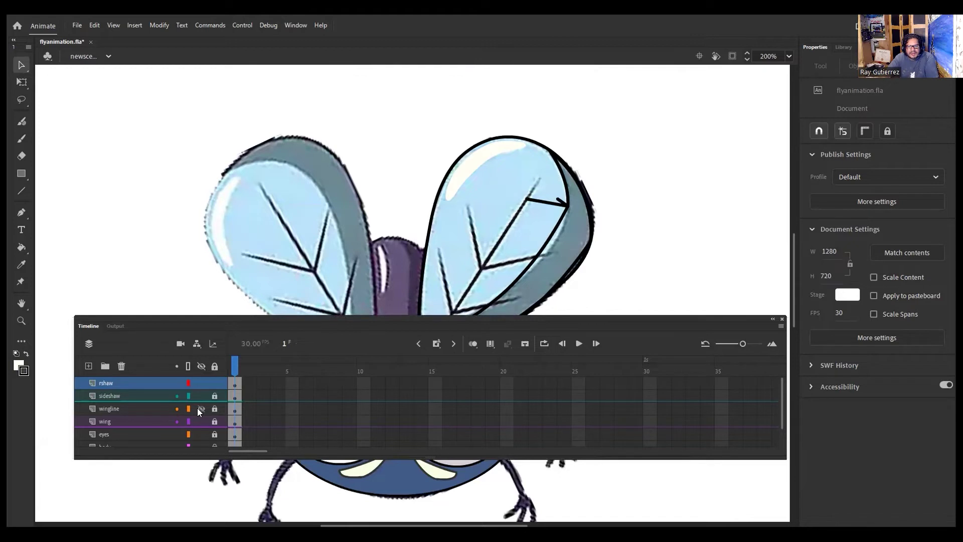
pyautogui.moveTo(443, 321); pyautogui.dragTo(444, 416)
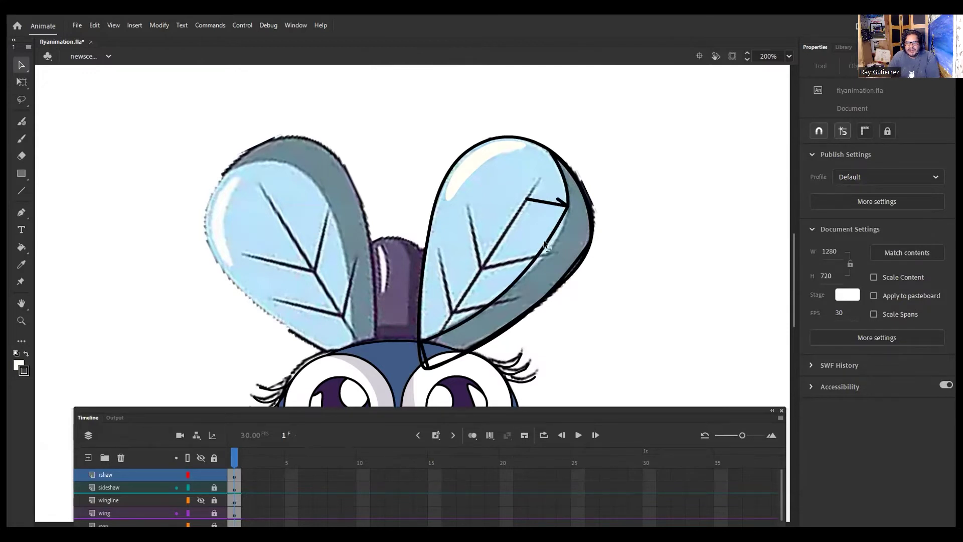
# Draw a short slanted line across the inner edge's lower middle and pull their junction onto the grey shadow's boundary.
pyautogui.click(21, 191)
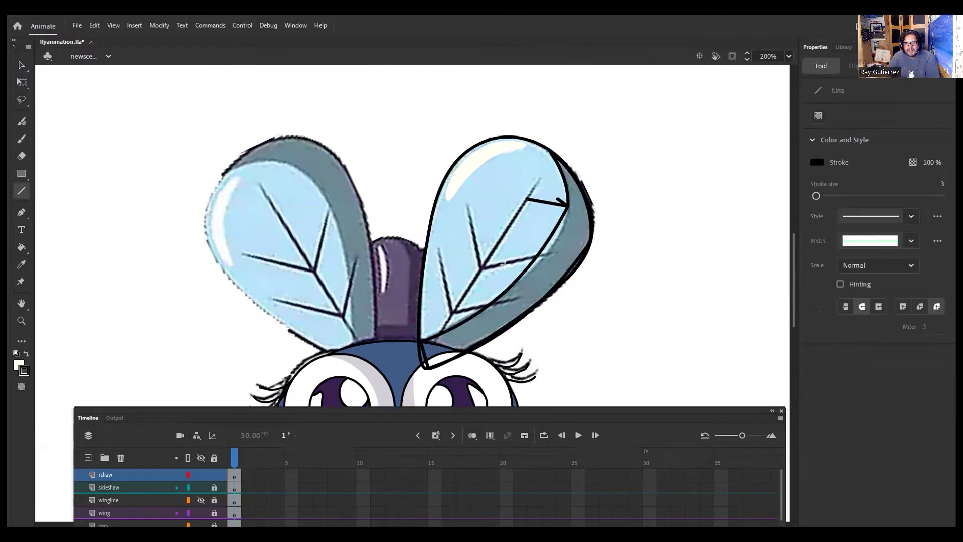
pyautogui.moveTo(496, 265); pyautogui.dragTo(541, 282)
pyautogui.press('v')
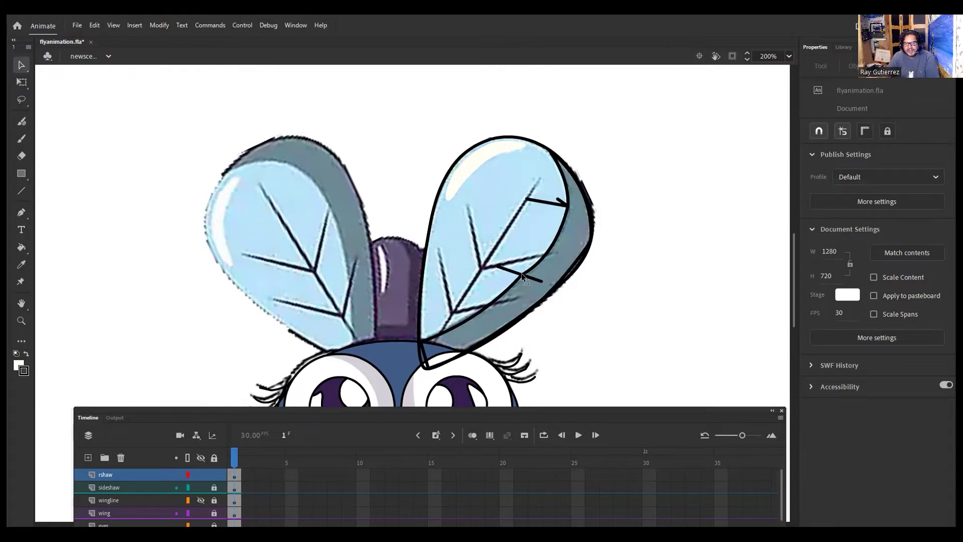
pyautogui.moveTo(522, 274); pyautogui.dragTo(523, 280)
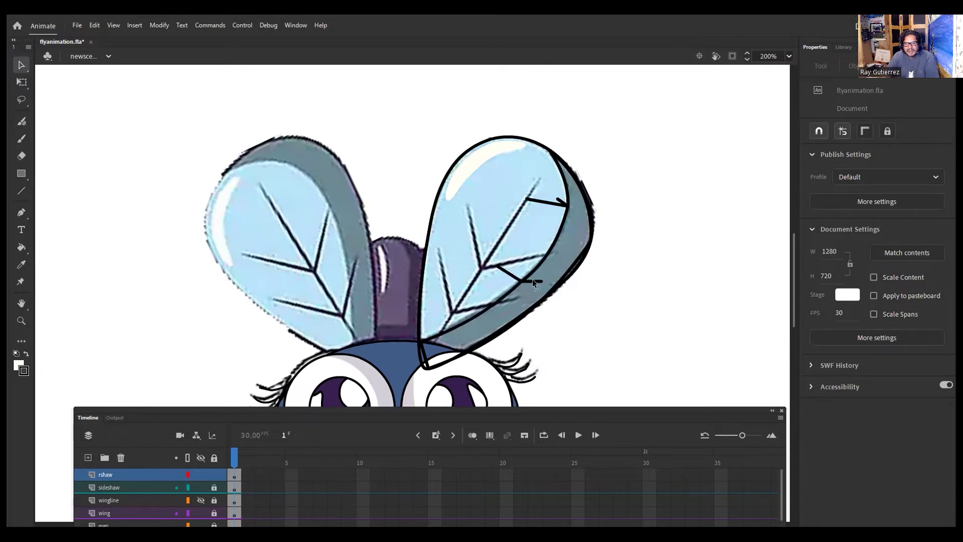
# Delete both halves of the lower helper line and the small stub at the upper helper line's outer end.
pyautogui.click(533, 282)
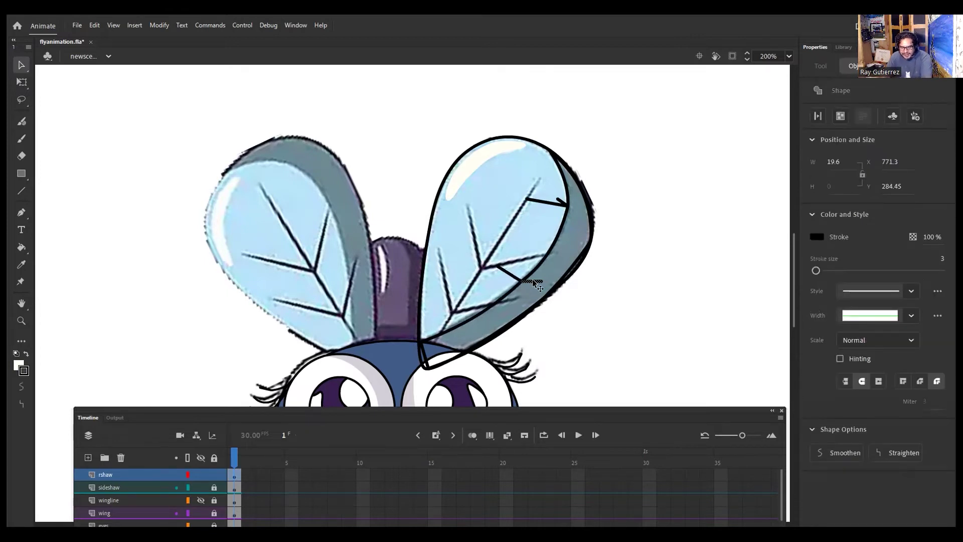
pyautogui.press('Delete')
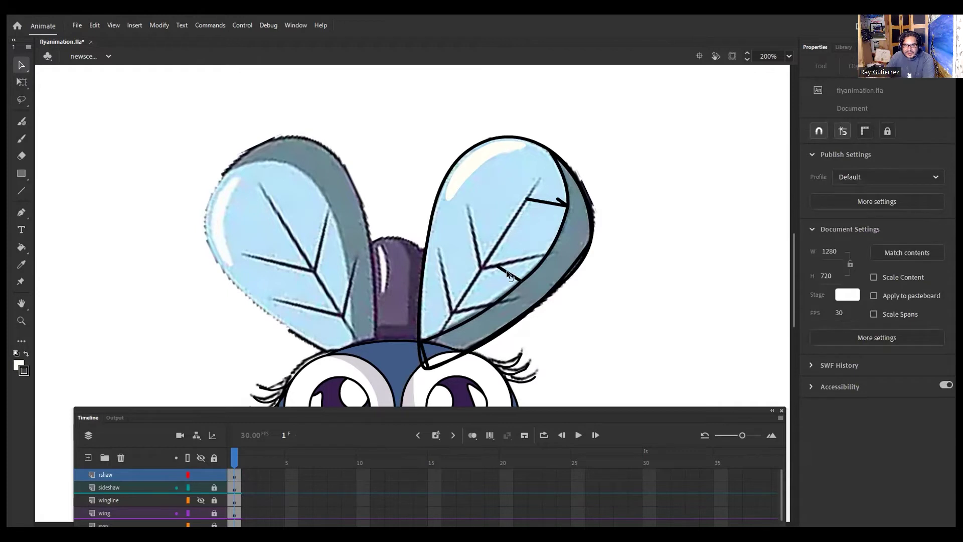
pyautogui.click(506, 270)
pyautogui.press('Delete')
pyautogui.moveTo(560, 203); pyautogui.dragTo(567, 206)
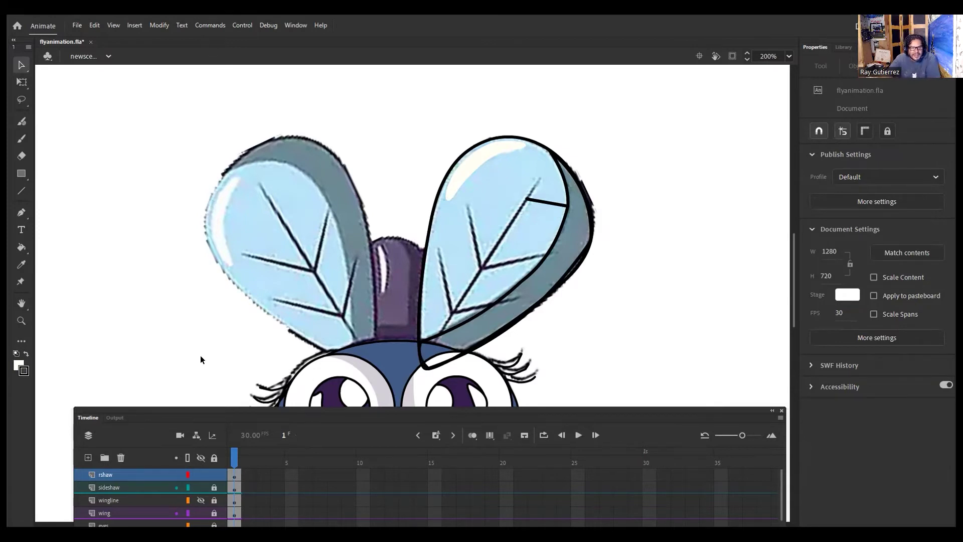
# Show the wingline layer again and sample the wing shadow's grey-blue as the fill colour with the Eyedropper.
pyautogui.click(23, 262)
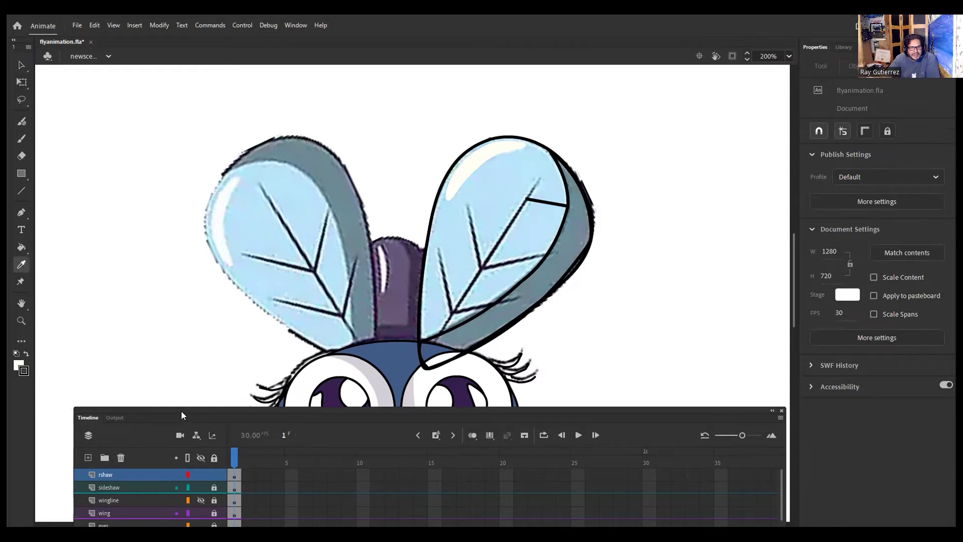
pyautogui.moveTo(166, 417); pyautogui.dragTo(161, 371)
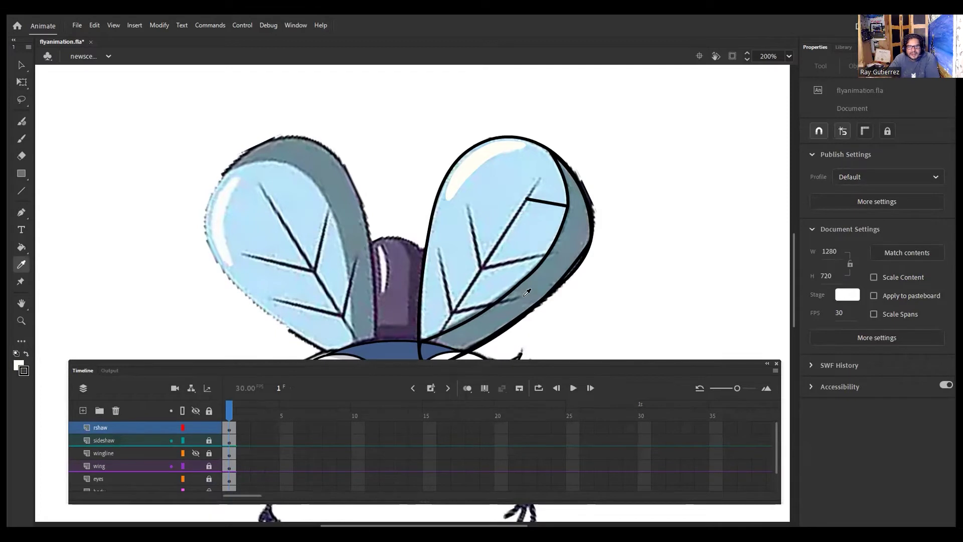
pyautogui.click(195, 453)
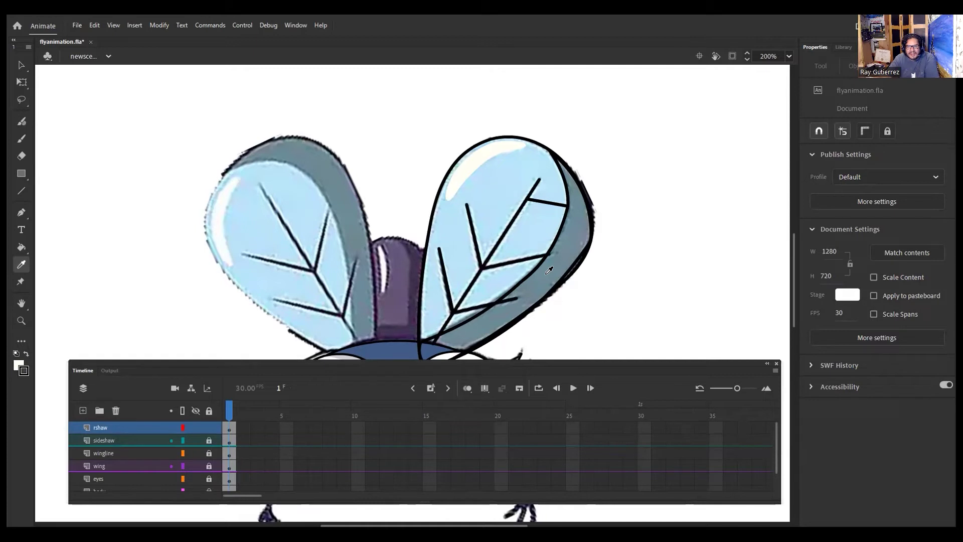
pyautogui.click(547, 271)
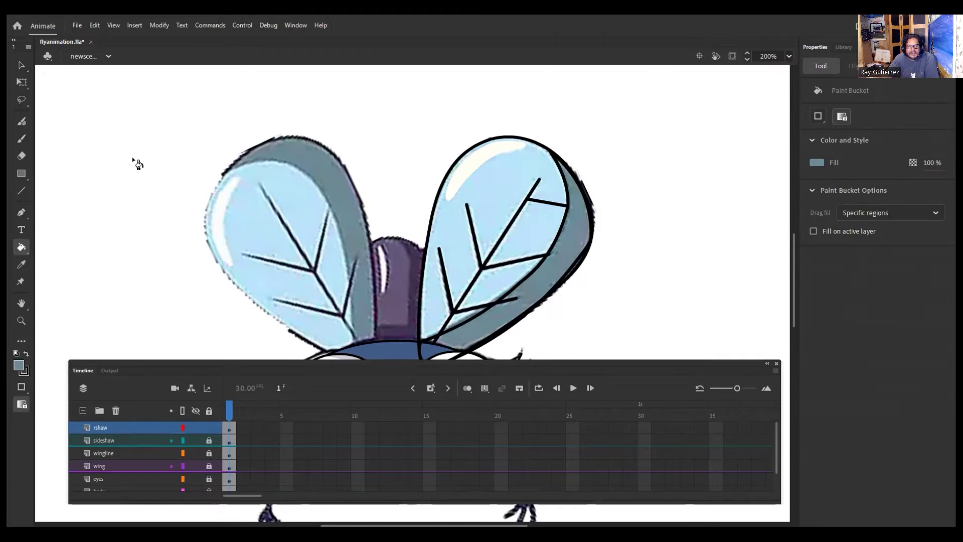
# Draw two short slanted lines across the outline's outer edge, one on the wing's lower border and one slightly higher.
pyautogui.click(17, 64)
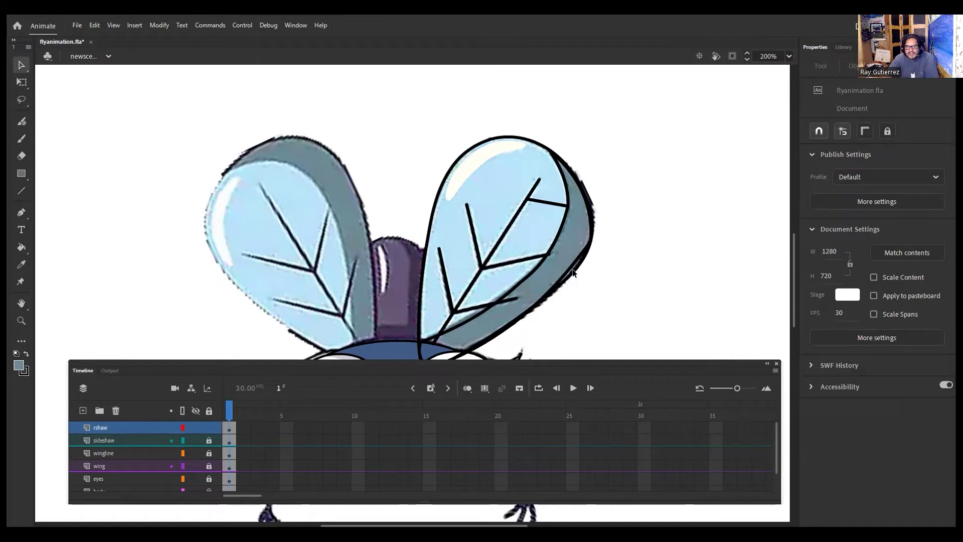
pyautogui.click(22, 191)
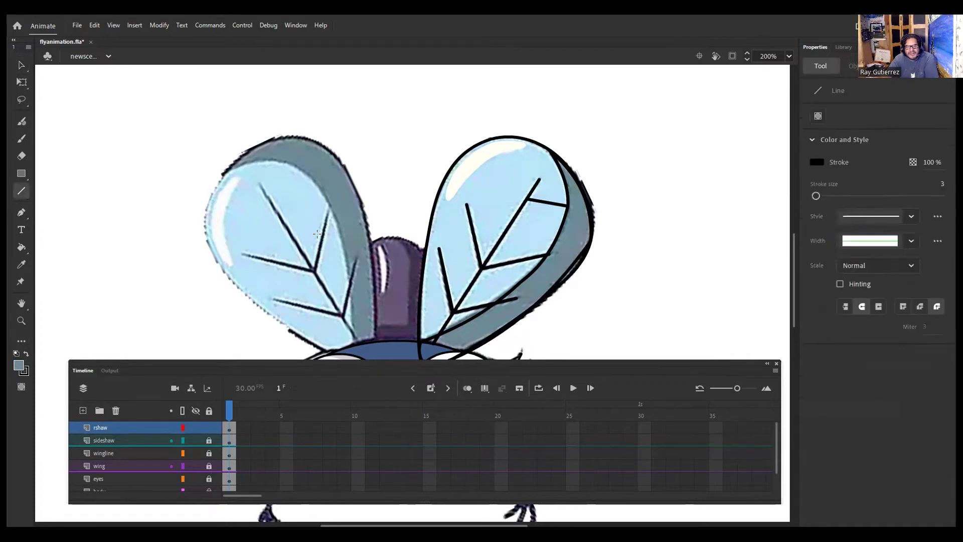
pyautogui.moveTo(550, 270); pyautogui.dragTo(568, 291)
pyautogui.moveTo(577, 245); pyautogui.dragTo(588, 260)
# Delete both halves of each of the two short helper lines crossing the shadow outline's outer edge.
pyautogui.click(22, 65)
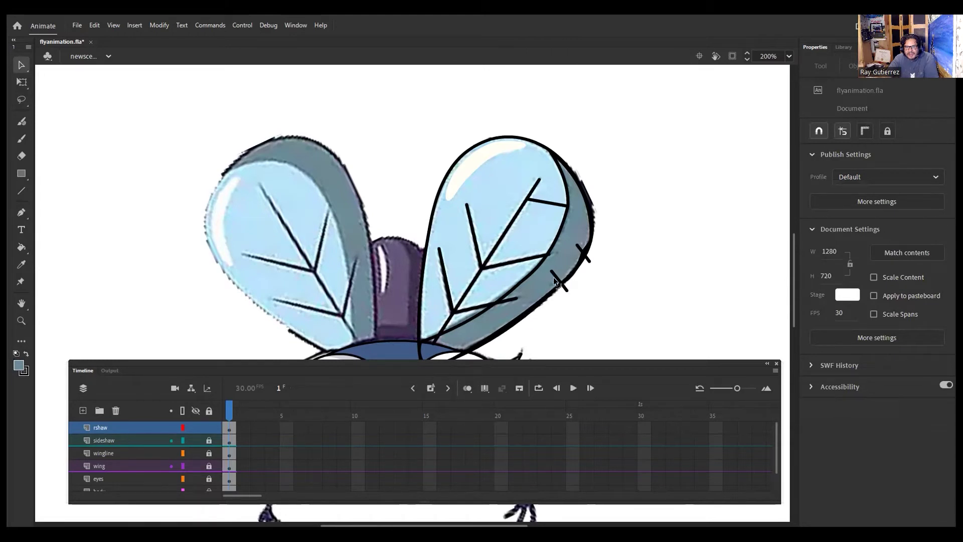
pyautogui.click(560, 283)
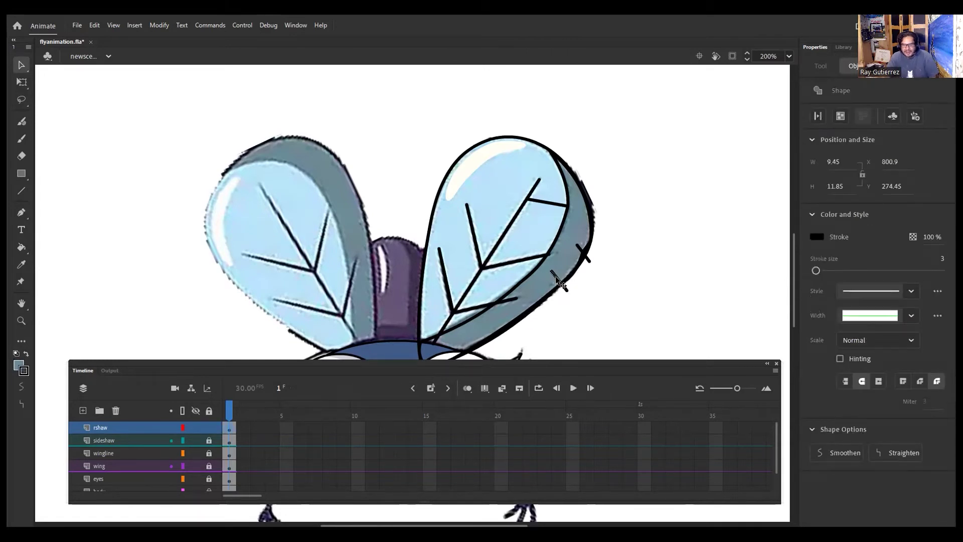
pyautogui.click(561, 287)
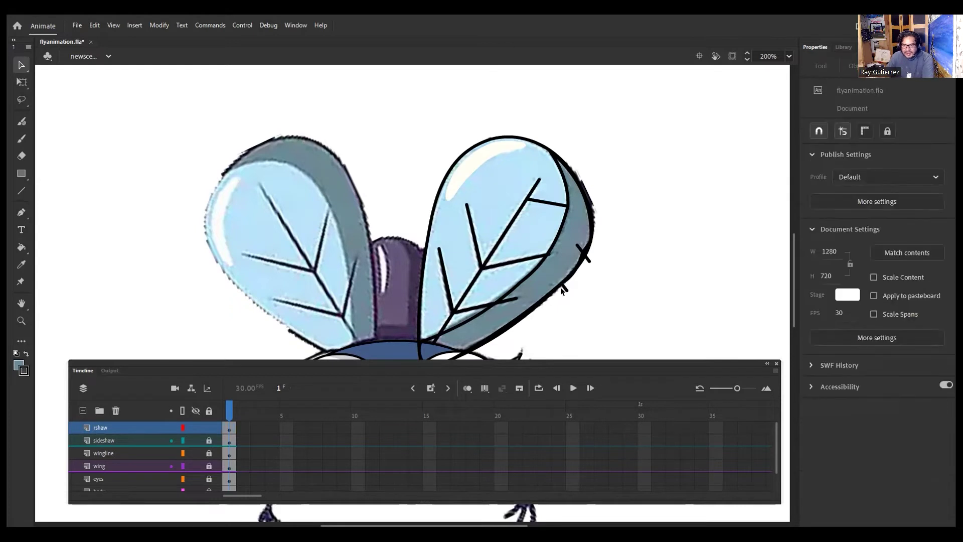
pyautogui.click(562, 287)
pyautogui.click(578, 280)
pyautogui.click(587, 258)
pyautogui.click(576, 245)
pyautogui.moveTo(587, 258); pyautogui.dragTo(588, 258)
# Select the whole wing shadow outline on the rshaw layer and convert its lines to fills.
pyautogui.click(576, 271)
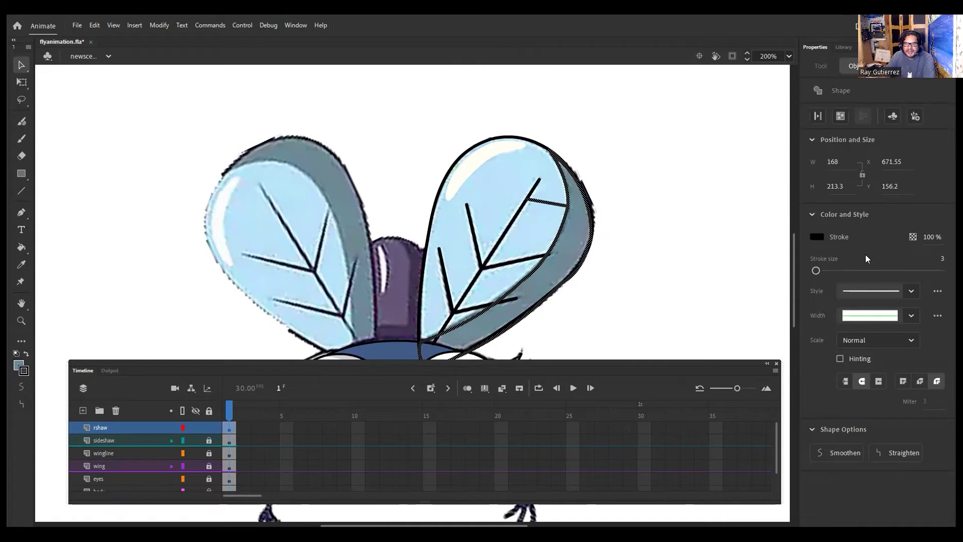
pyautogui.scroll(-3, 790, 278)
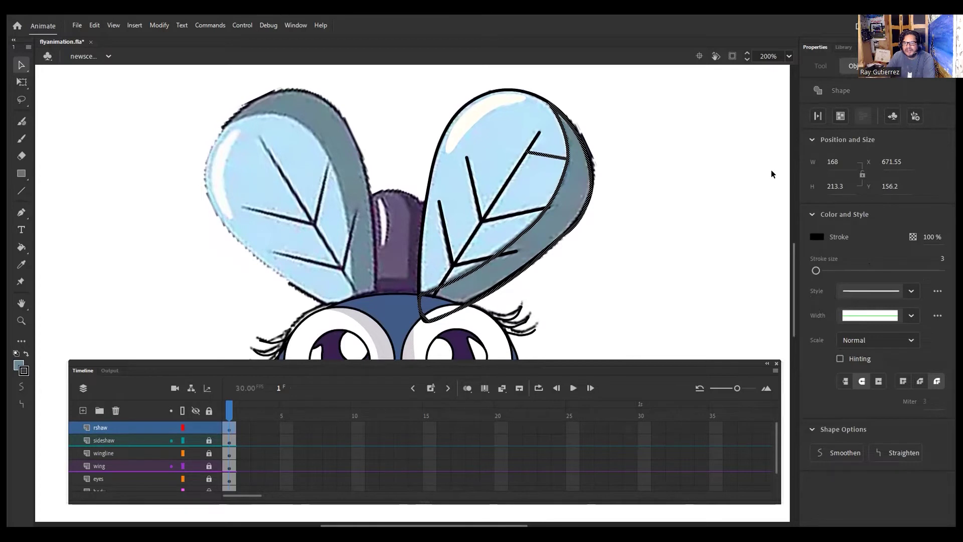
pyautogui.click(814, 113)
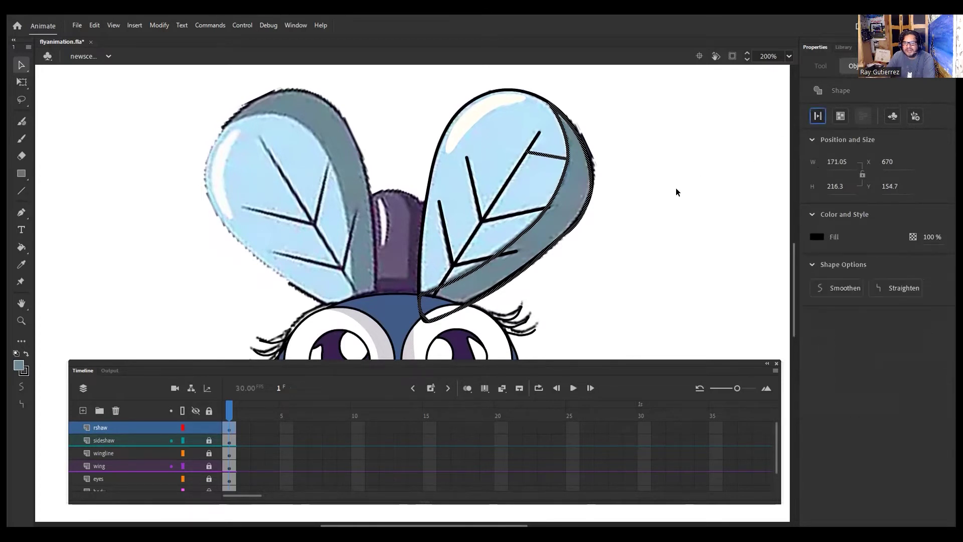
pyautogui.click(646, 196)
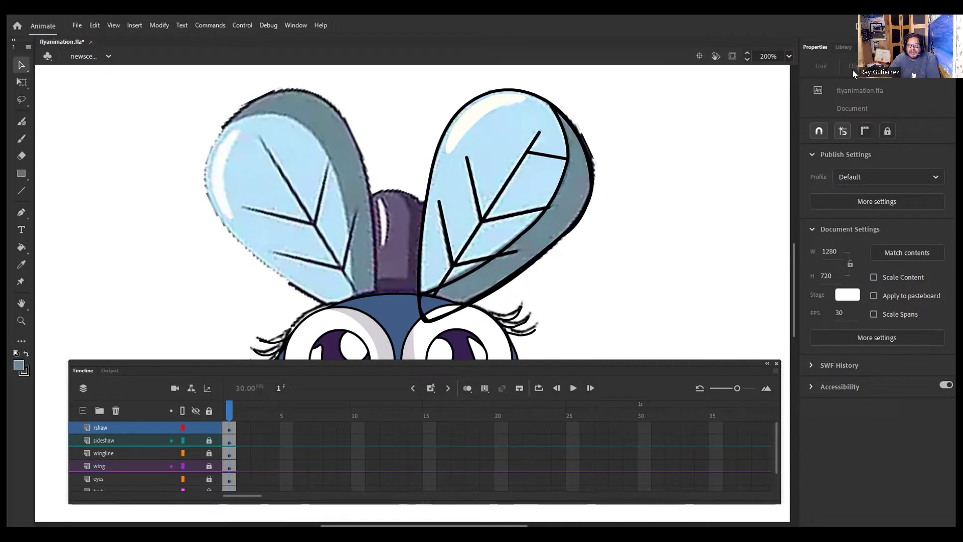
# Fill the shadow outline's interior with the sampled grey-blue using the Paint Bucket, and delete its black outline.
pyautogui.click(22, 248)
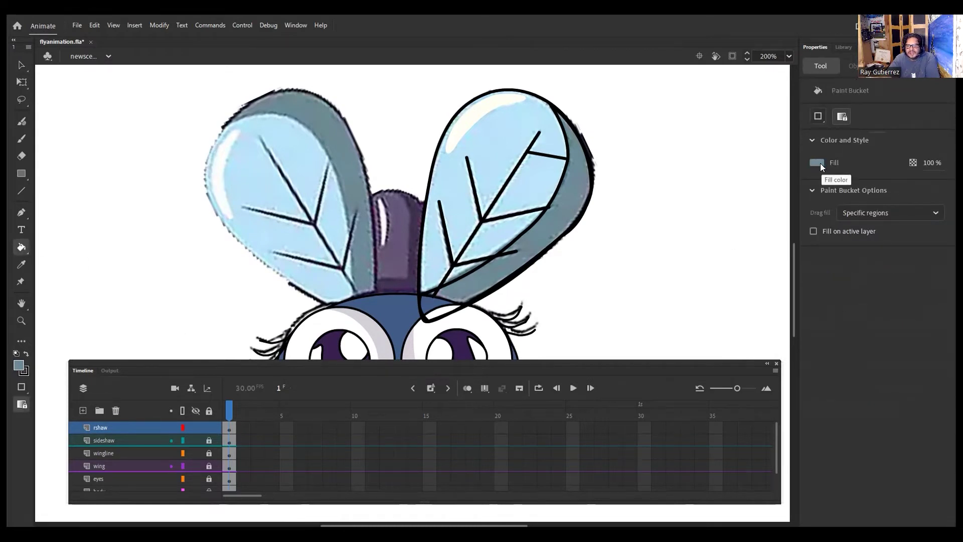
pyautogui.click(543, 227)
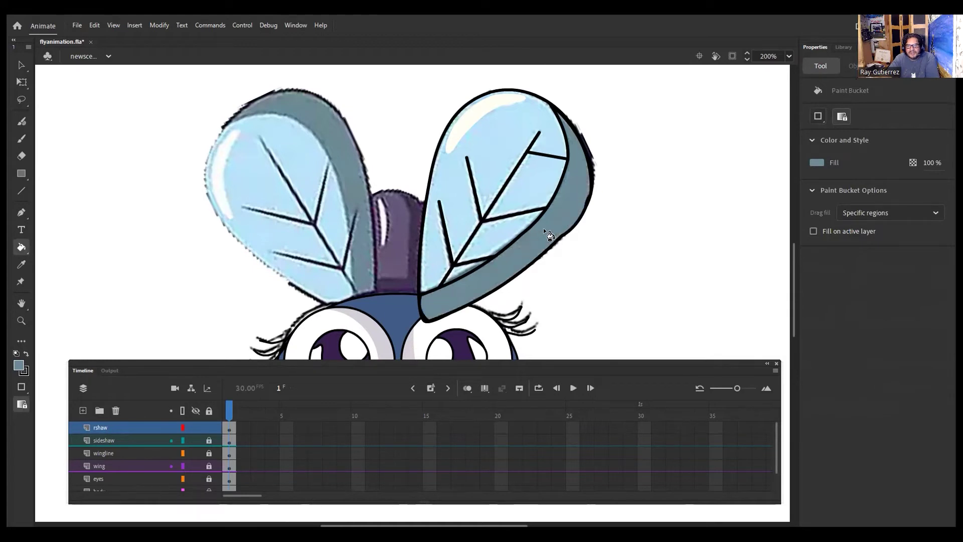
pyautogui.press('v')
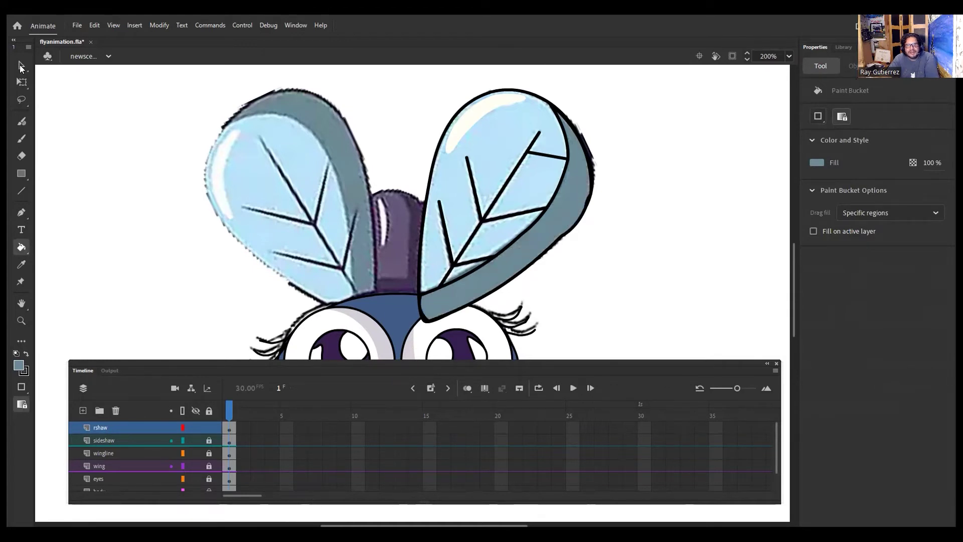
pyautogui.click(577, 202)
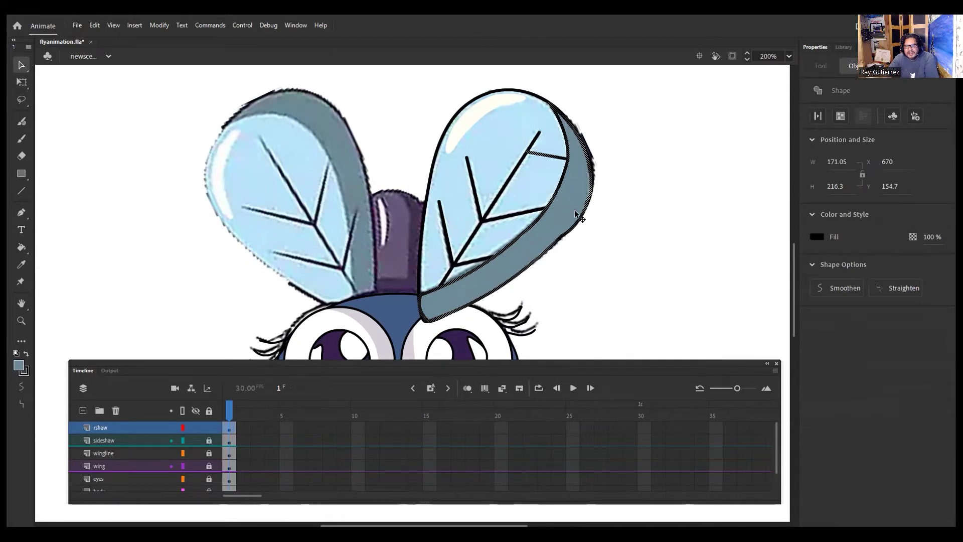
pyautogui.click(294, 127)
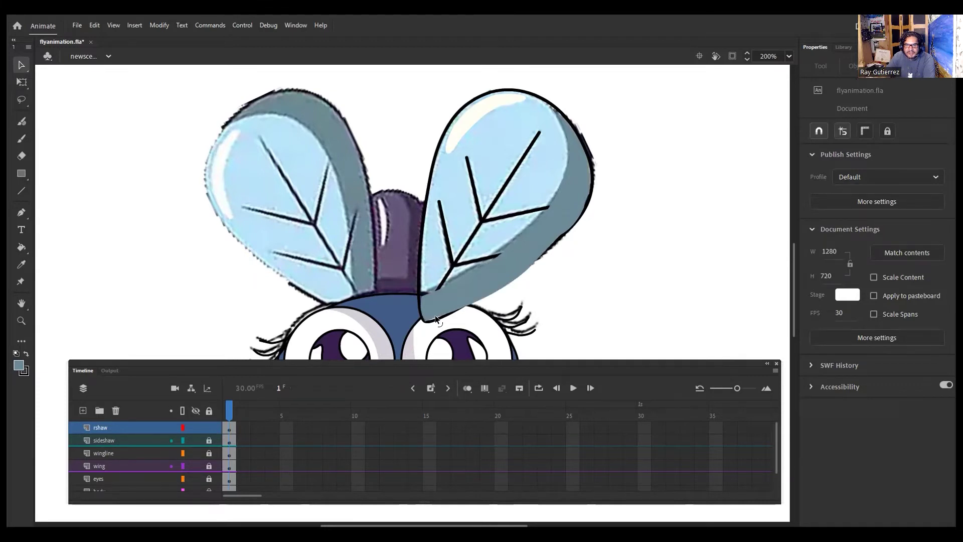
# Pull in the grey shadow's lower and inner edges near the wing's base so they stay inside the wing outline.
pyautogui.moveTo(423, 319); pyautogui.dragTo(425, 317)
pyautogui.moveTo(493, 273); pyautogui.dragTo(490, 273)
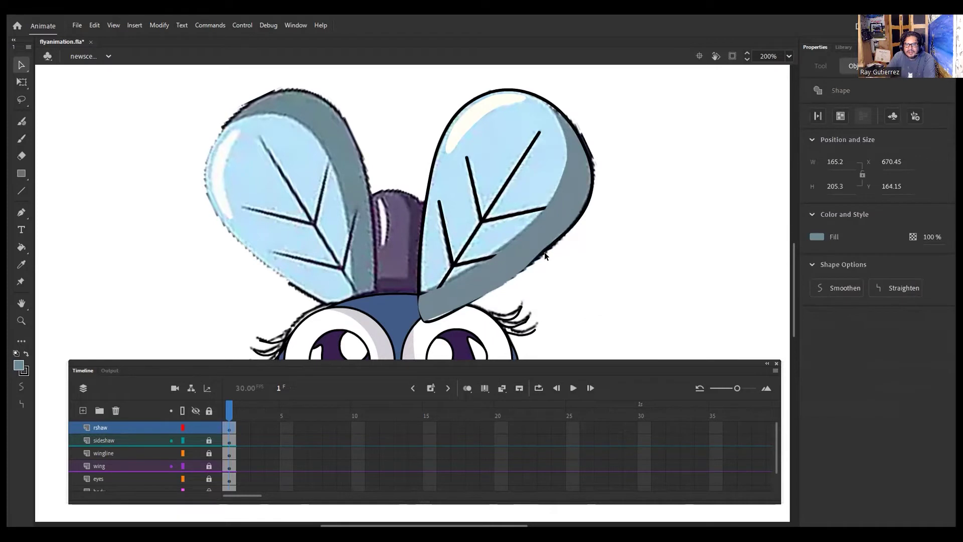
pyautogui.click(519, 277)
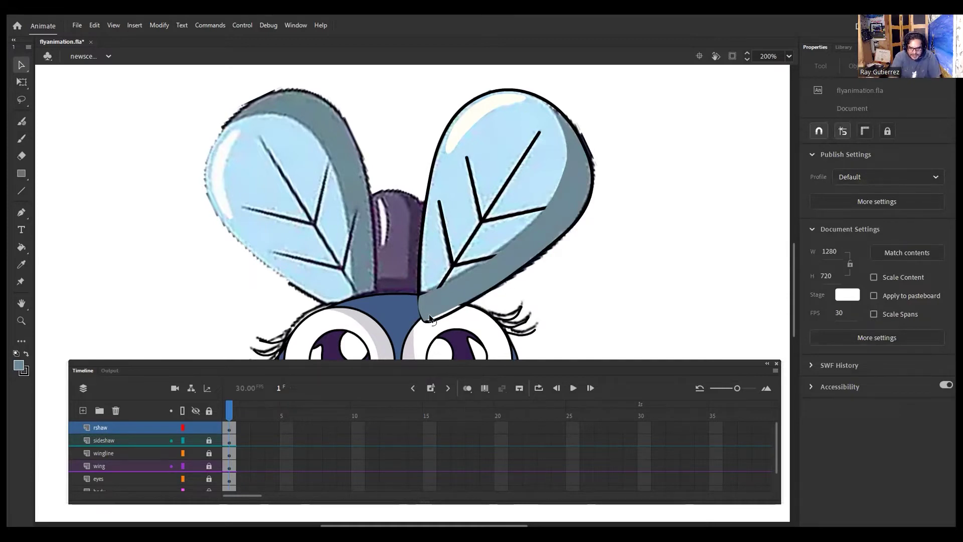
pyautogui.hotkey('ctrl', '=')
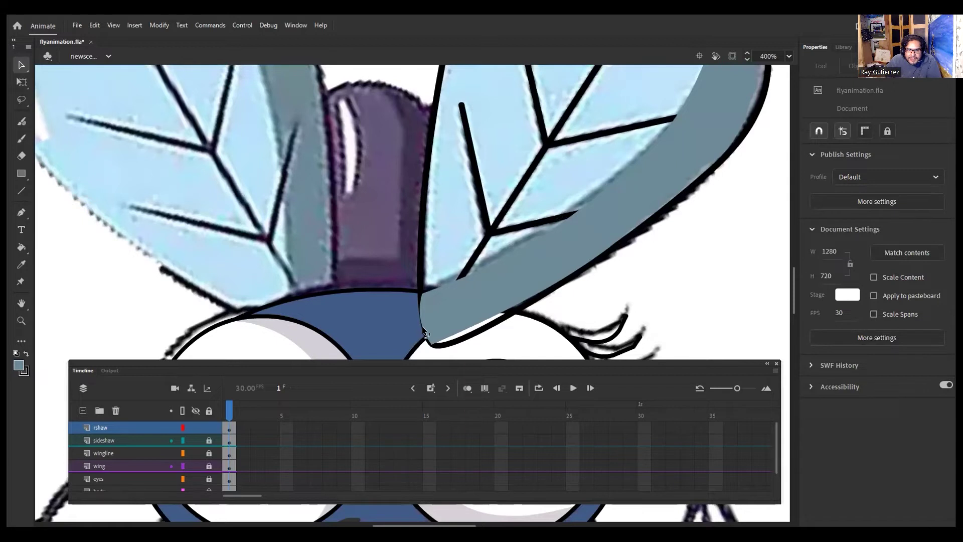
pyautogui.moveTo(429, 327)
pyautogui.mouseDown()
pyautogui.moveTo(437, 345)
pyautogui.moveTo(430, 340)
pyautogui.mouseUp()
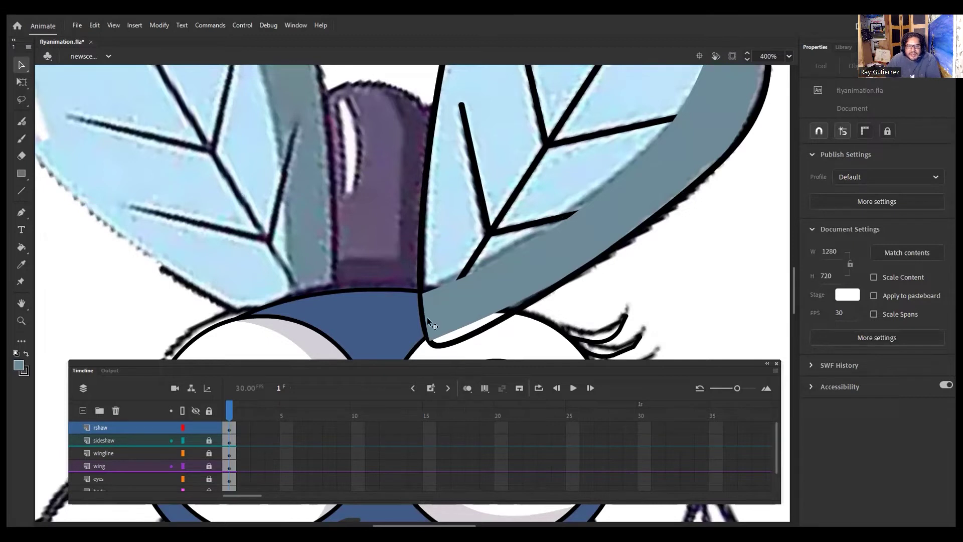
# Try to fill the white gap at the wing's base with the Paint Bucket on the rshaw layer.
pyautogui.click(21, 246)
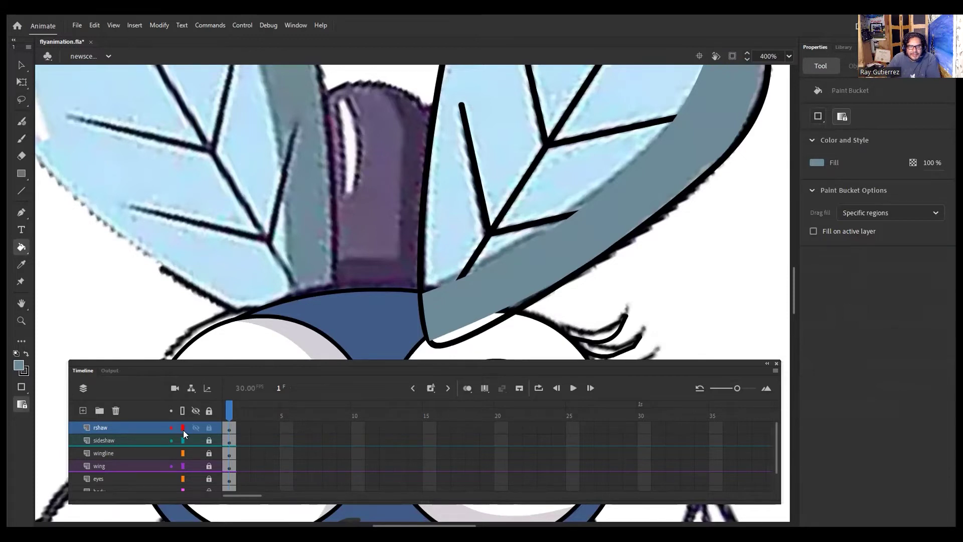
pyautogui.click(109, 429)
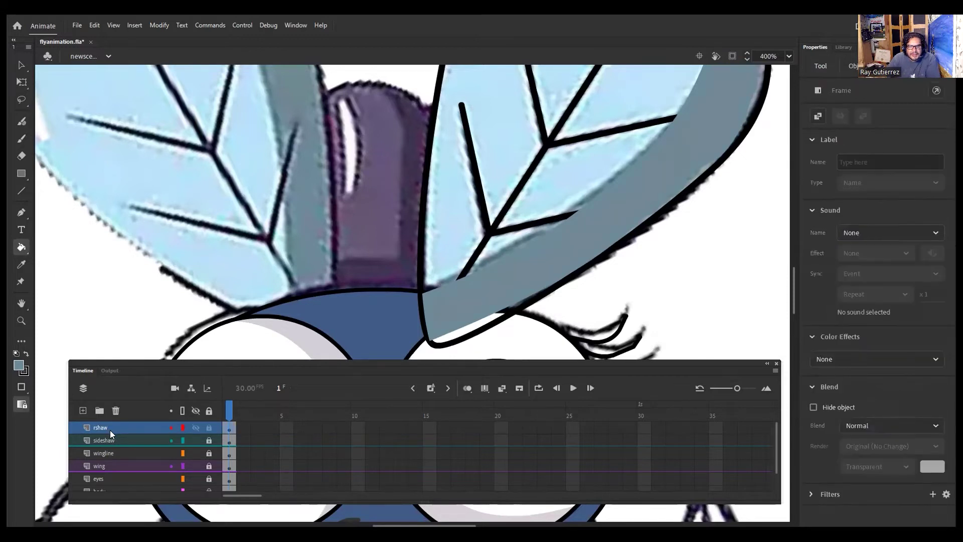
pyautogui.click(465, 337)
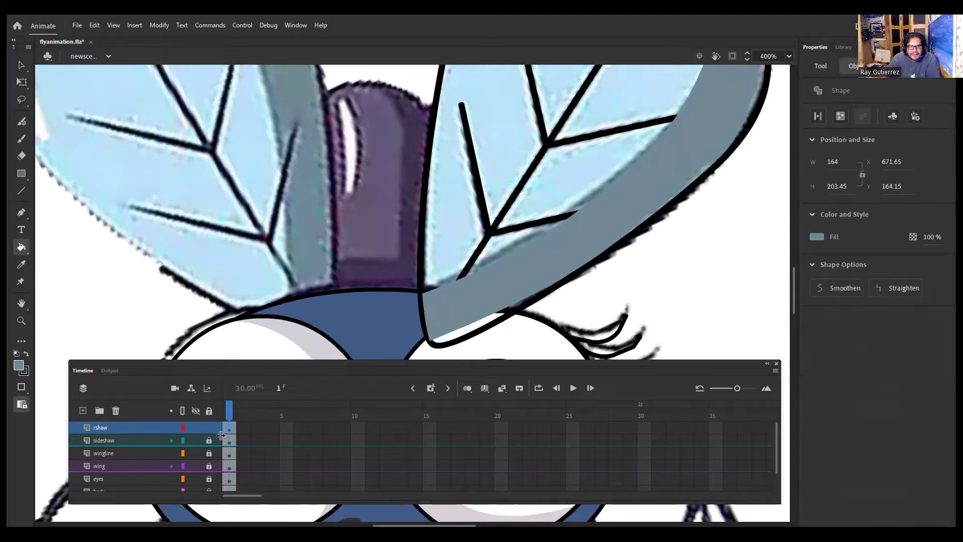
# Unlock the wing layer and make it the active layer.
pyautogui.click(209, 468)
pyautogui.click(134, 467)
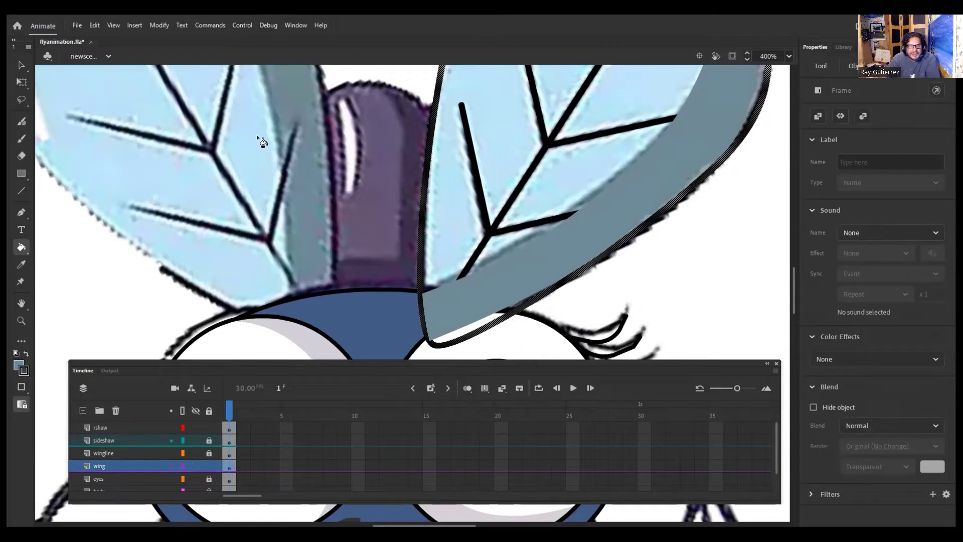
pyautogui.click(25, 64)
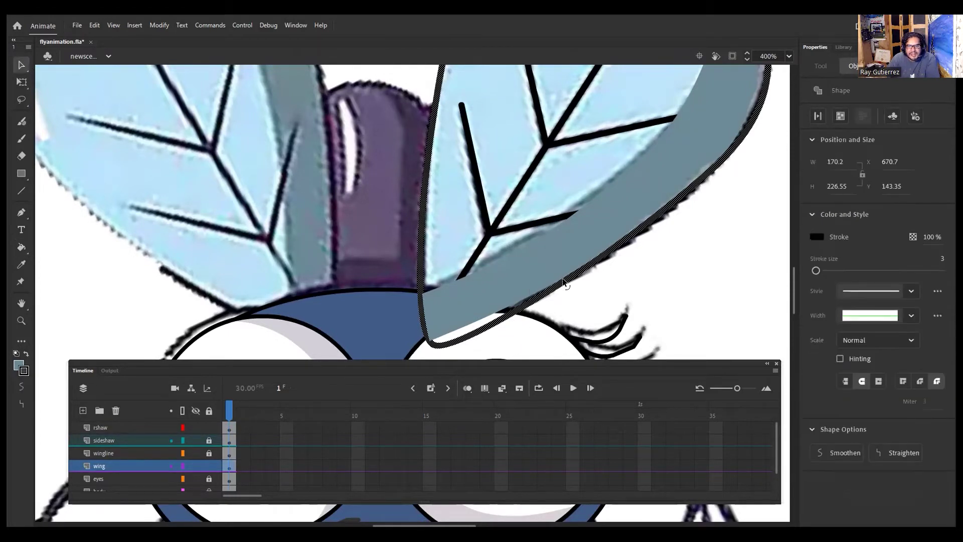
pyautogui.click(648, 277)
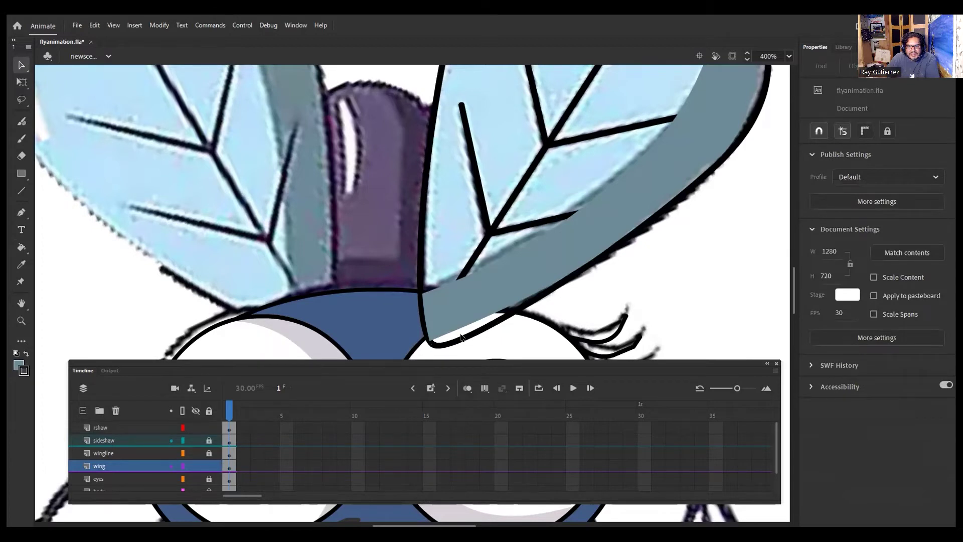
pyautogui.click(140, 465)
pyautogui.click(728, 284)
# Try to fill the gap at the wing's base with grey-blue on the wing layer, and undo the fill.
pyautogui.click(21, 249)
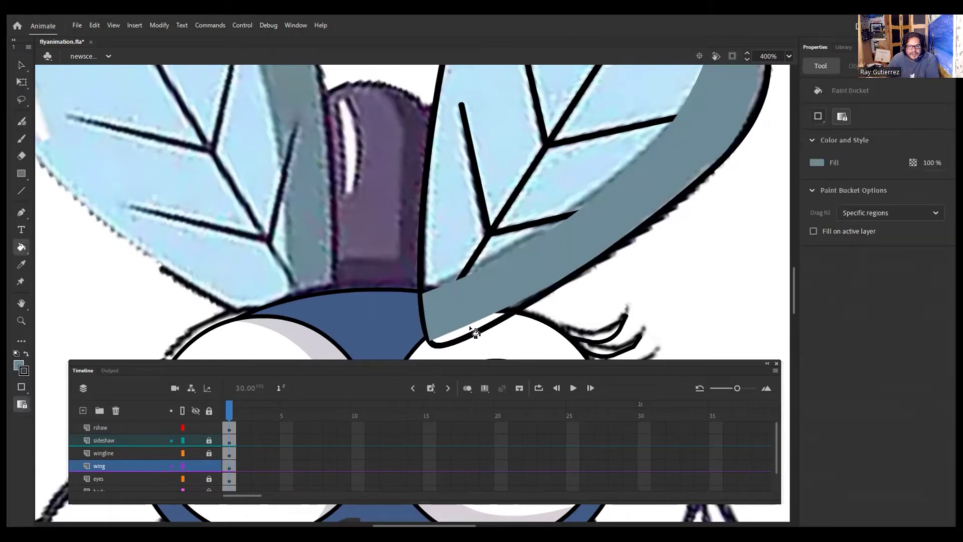
pyautogui.click(470, 325)
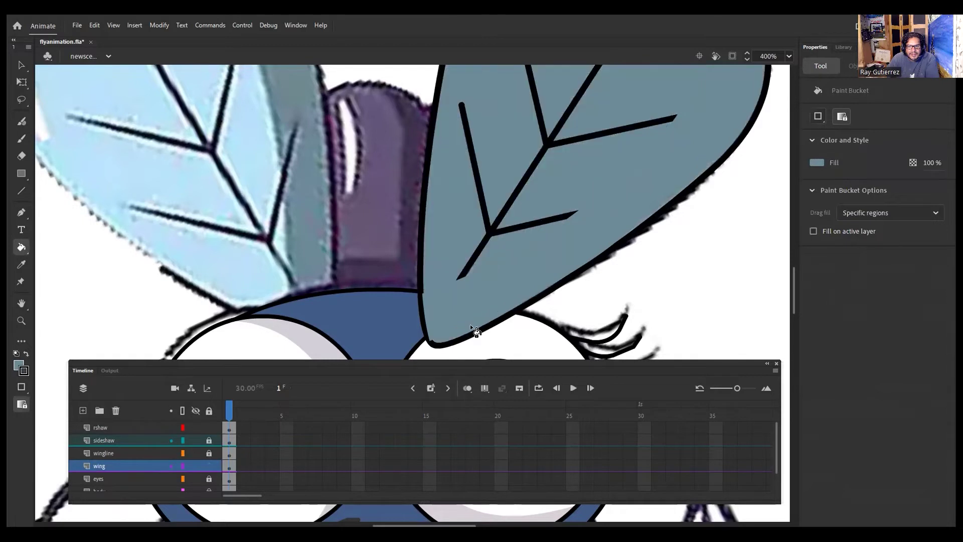
pyautogui.click(82, 26)
pyautogui.moveTo(93, 29)
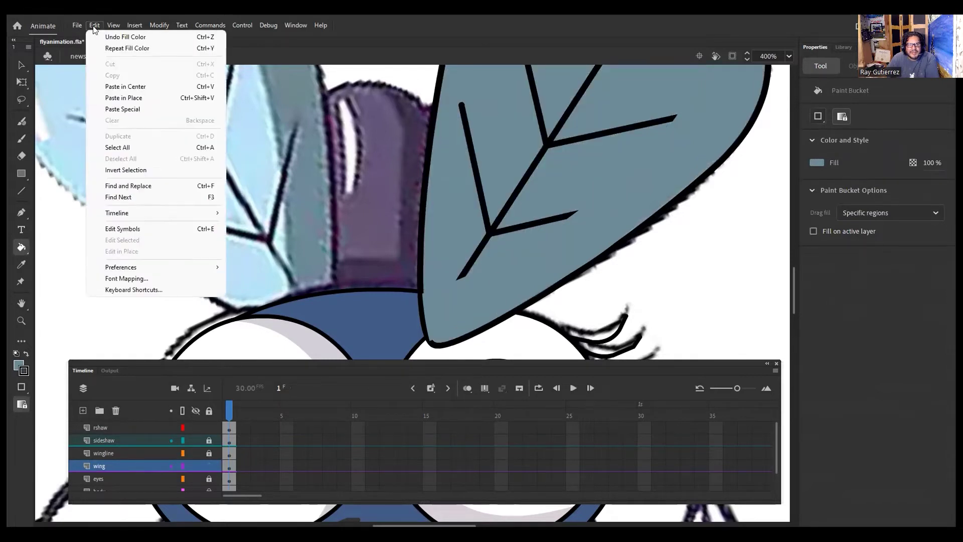
pyautogui.click(126, 37)
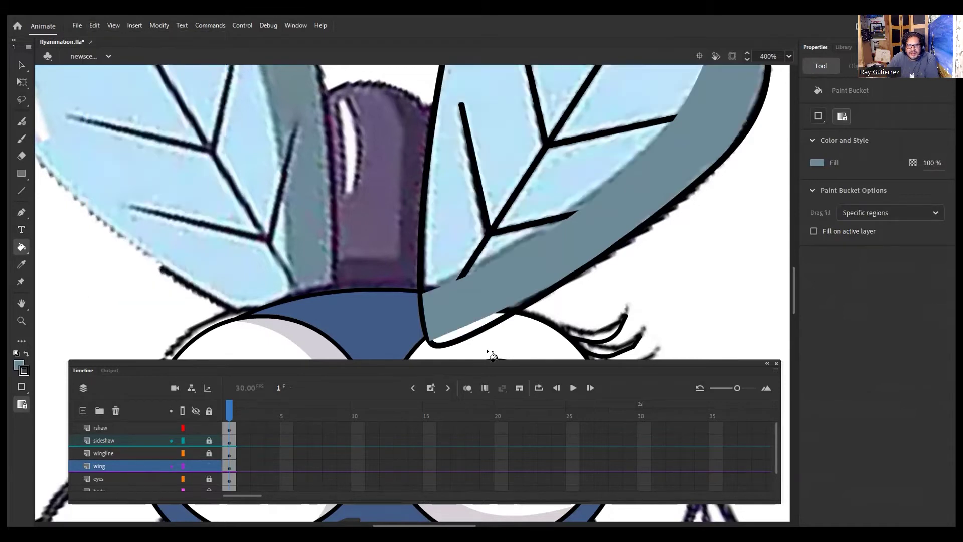
# Reshape the grey shadow's bottom tip so it covers the white gap inside the wing outline's base.
pyautogui.click(21, 65)
pyautogui.moveTo(432, 346); pyautogui.dragTo(438, 344)
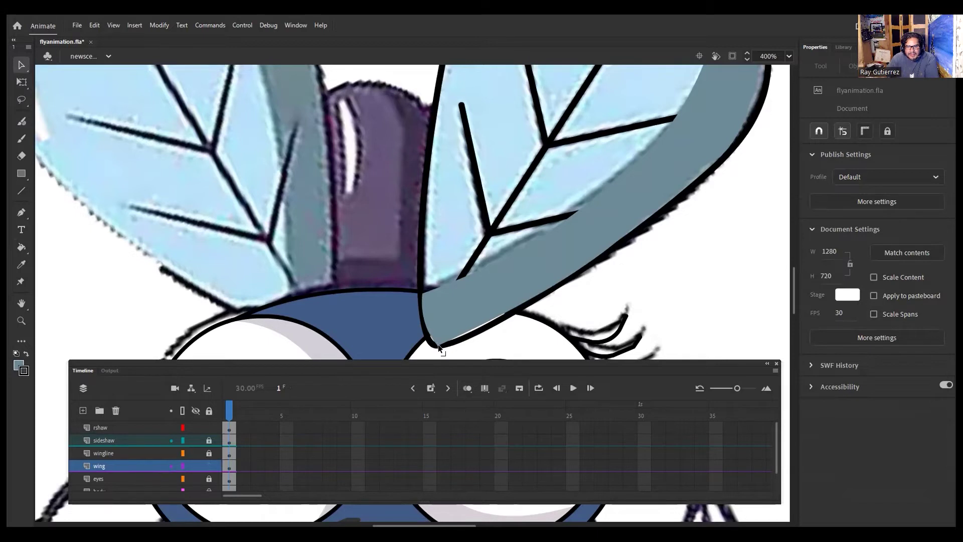
pyautogui.moveTo(437, 345); pyautogui.dragTo(465, 322)
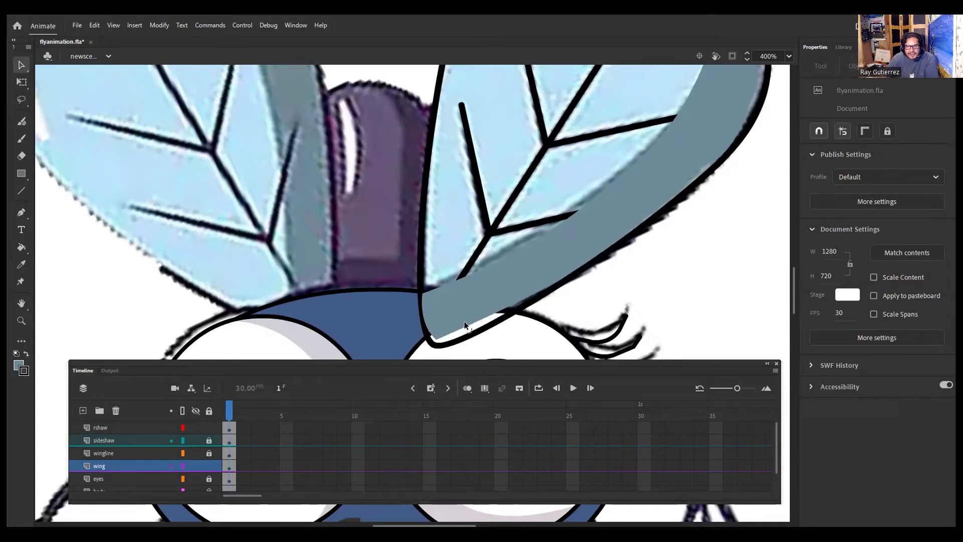
pyautogui.click(498, 320)
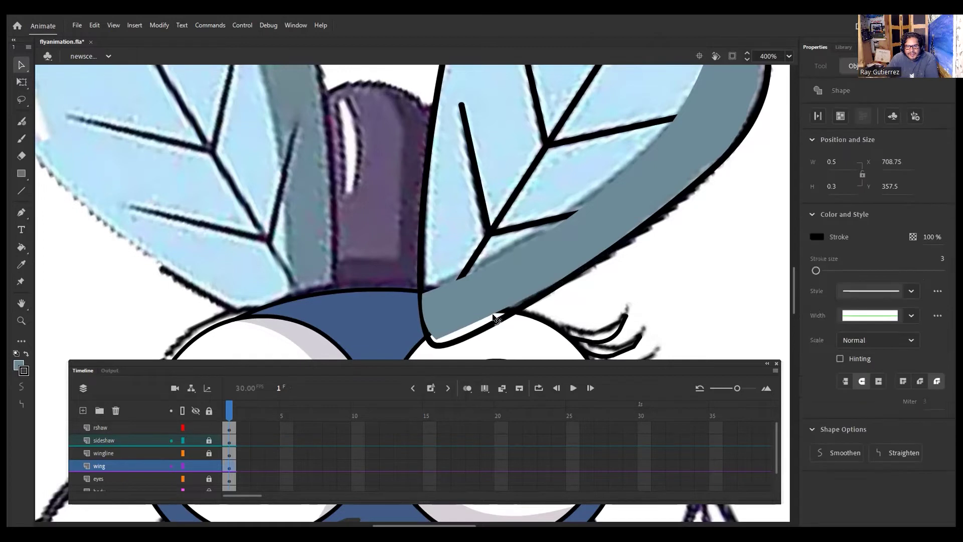
pyautogui.click(537, 333)
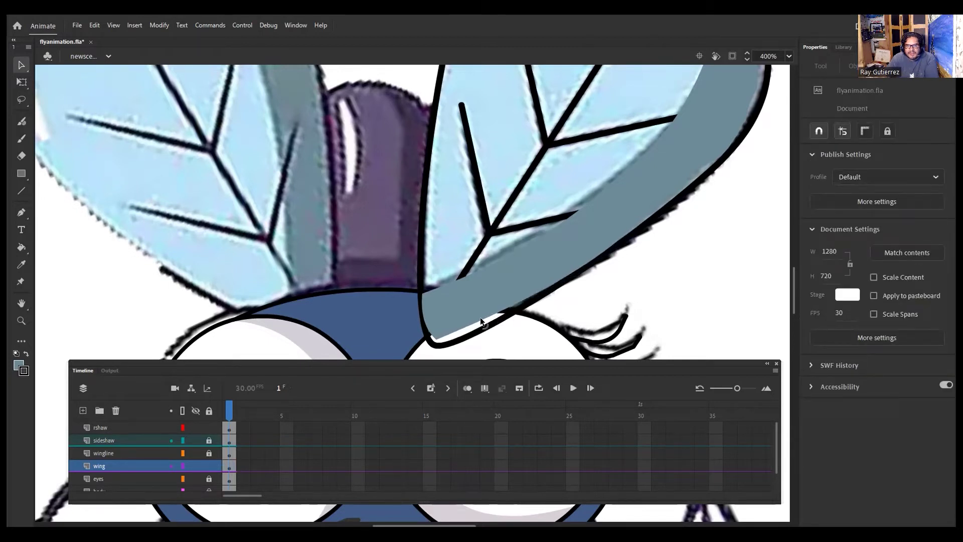
pyautogui.moveTo(436, 343); pyautogui.dragTo(431, 343)
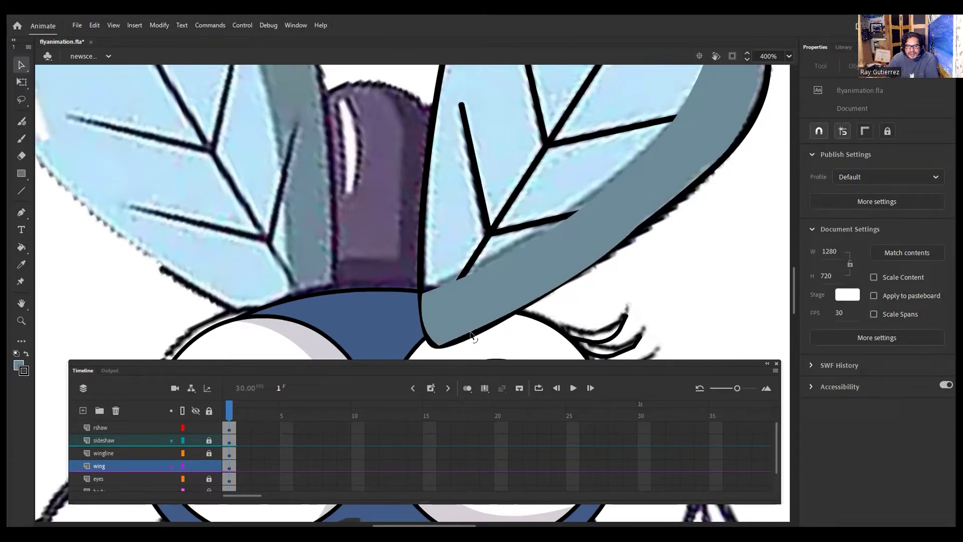
# Reshape the lower edge of the wing outline so it follows the grey shadow's edge down to the wing's base.
pyautogui.moveTo(573, 274); pyautogui.dragTo(573, 271)
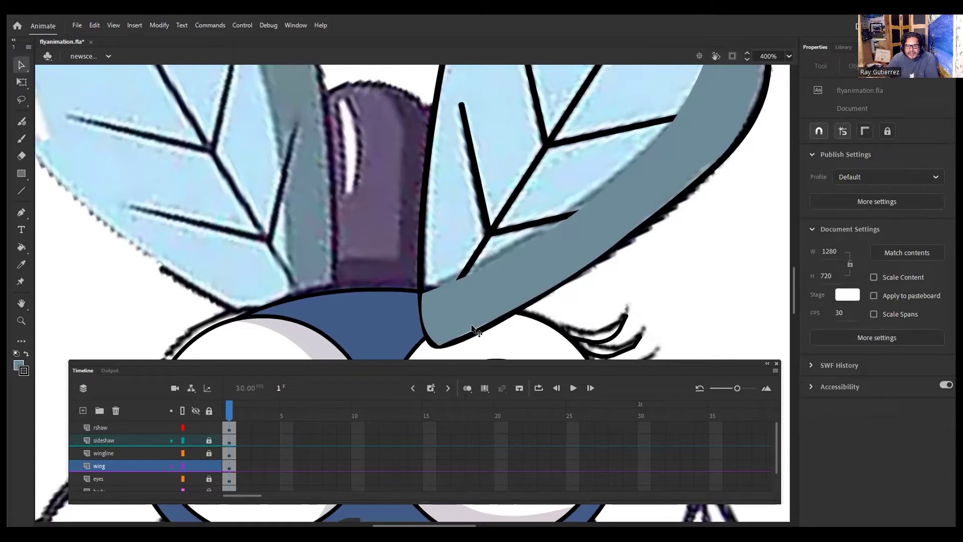
pyautogui.moveTo(473, 331); pyautogui.dragTo(476, 339)
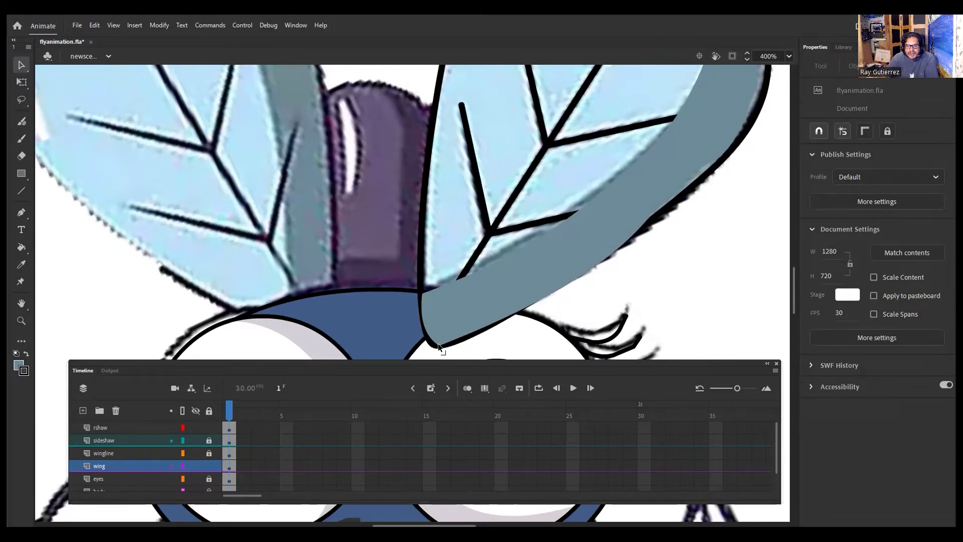
pyautogui.moveTo(440, 344); pyautogui.dragTo(438, 344)
pyautogui.moveTo(570, 278); pyautogui.dragTo(571, 272)
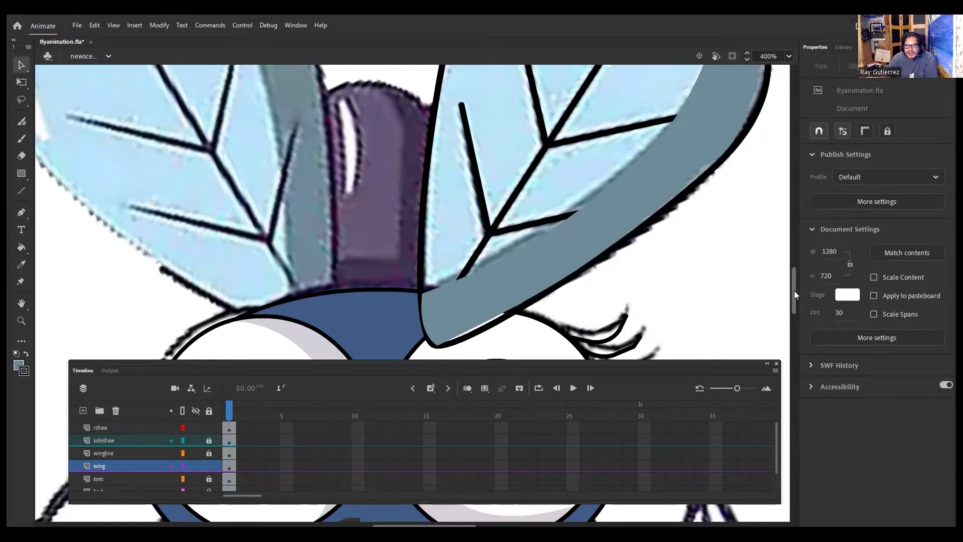
pyautogui.moveTo(793, 292); pyautogui.dragTo(794, 290)
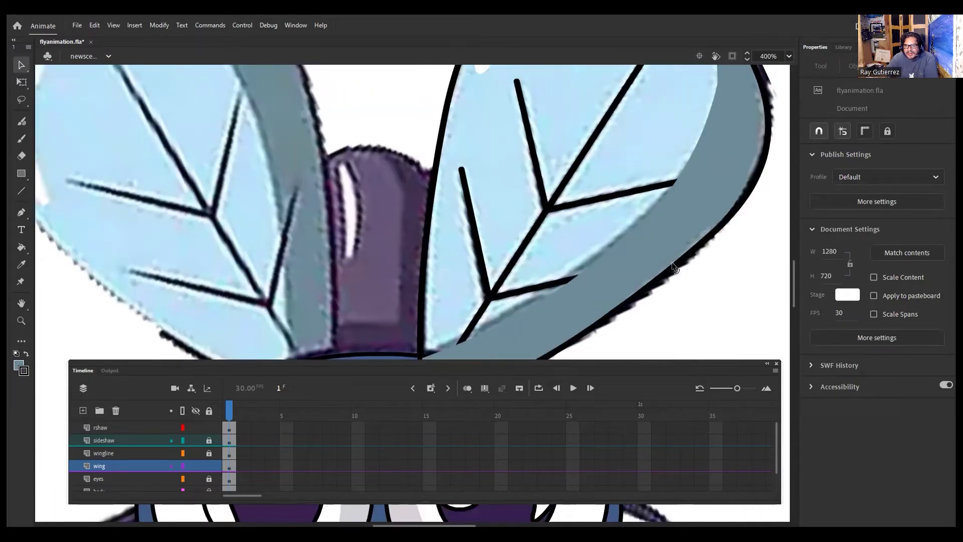
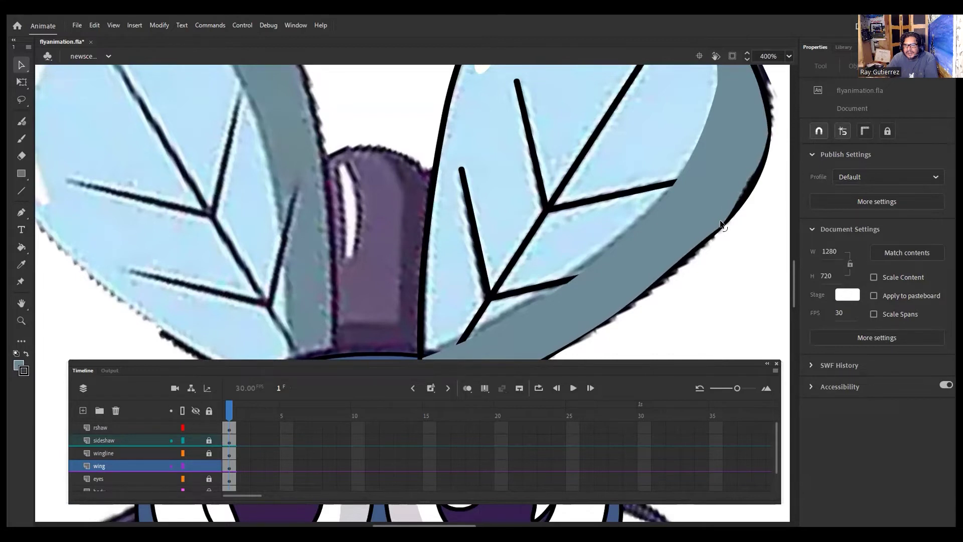
pyautogui.moveTo(793, 272); pyautogui.dragTo(793, 286)
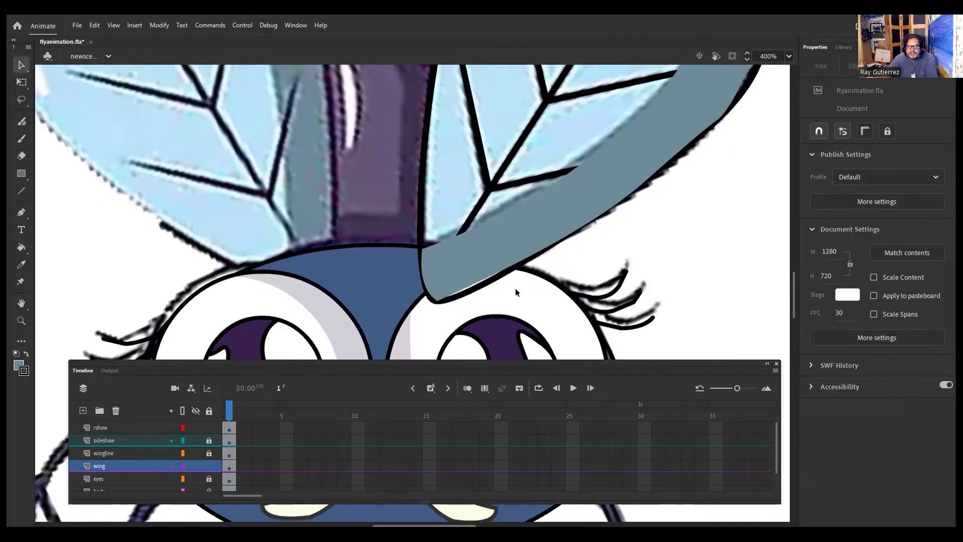
# Nudge the grey shadow shape on the rshaw layer to line up with the wing outline's lower edge.
pyautogui.click(472, 289)
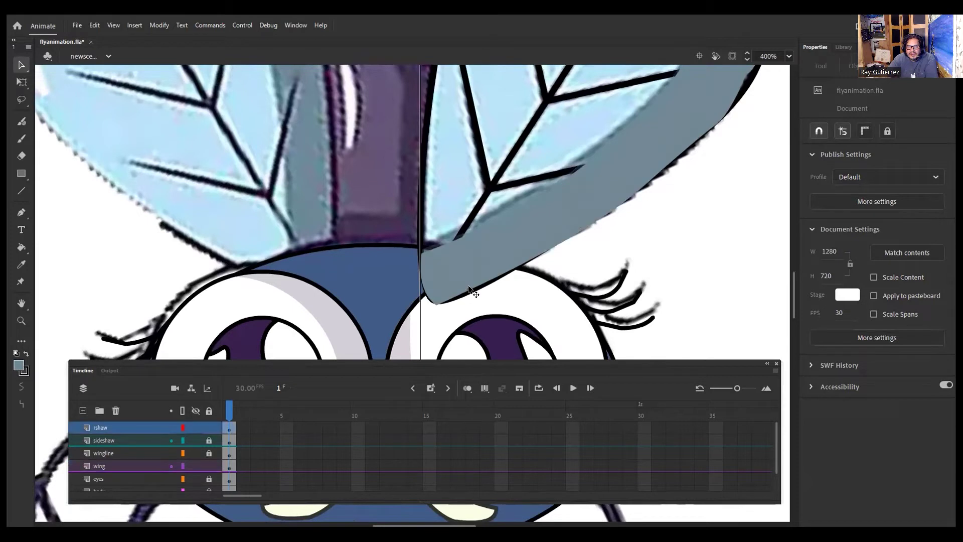
pyautogui.click(632, 253)
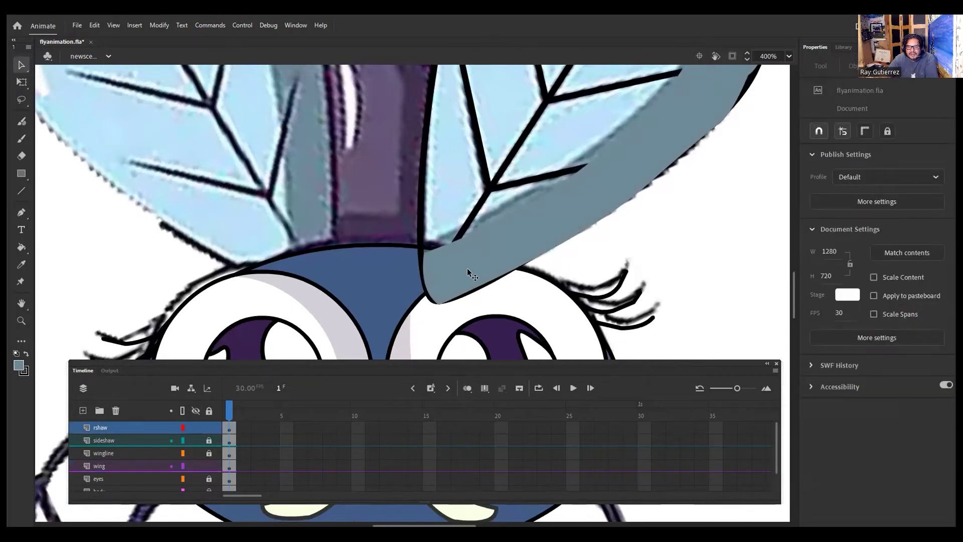
pyautogui.click(467, 268)
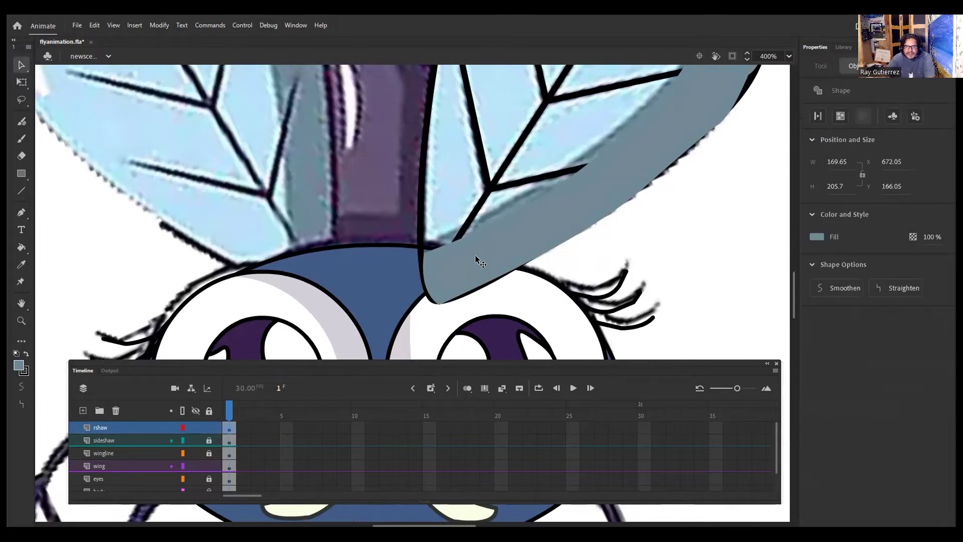
pyautogui.moveTo(476, 259); pyautogui.dragTo(477, 256)
pyautogui.click(597, 282)
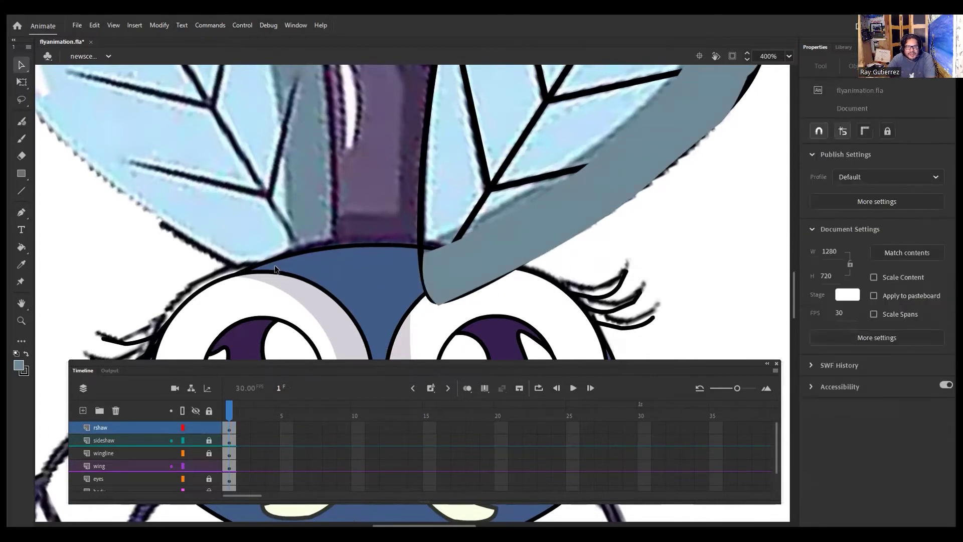
# Erase the shadow spilling over the wing outline's lower edge, and try erasing along its outer edge, undoing that stroke.
pyautogui.click(21, 156)
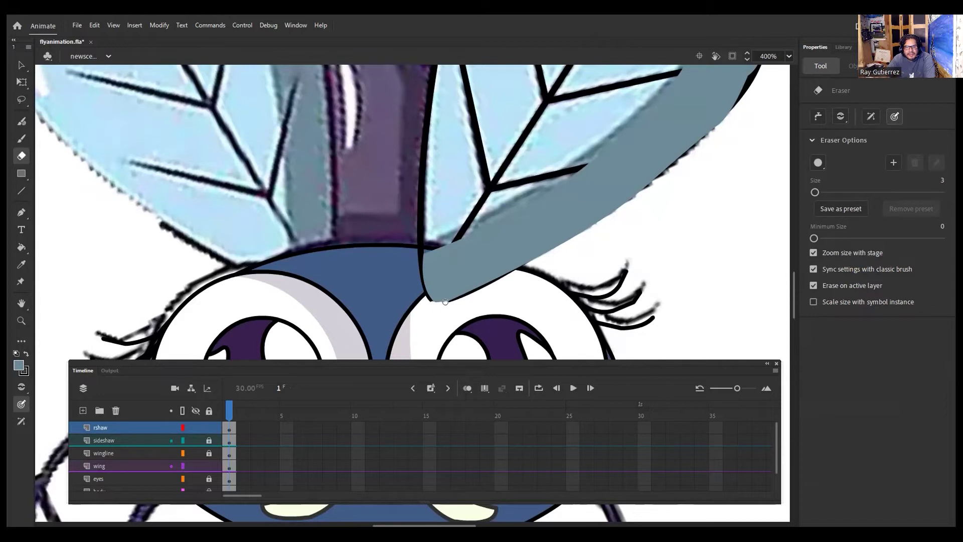
pyautogui.moveTo(449, 300)
pyautogui.mouseDown()
pyautogui.moveTo(552, 258)
pyautogui.moveTo(626, 205)
pyautogui.moveTo(512, 271)
pyautogui.moveTo(635, 196)
pyautogui.moveTo(543, 253)
pyautogui.mouseUp()
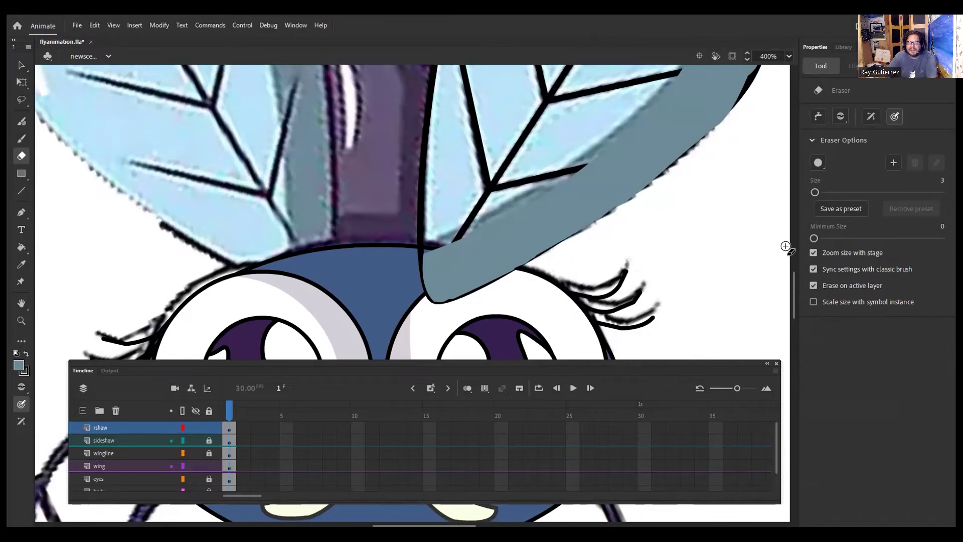
pyautogui.moveTo(793, 282)
pyautogui.mouseDown()
pyautogui.moveTo(796, 266)
pyautogui.moveTo(796, 281)
pyautogui.mouseUp()
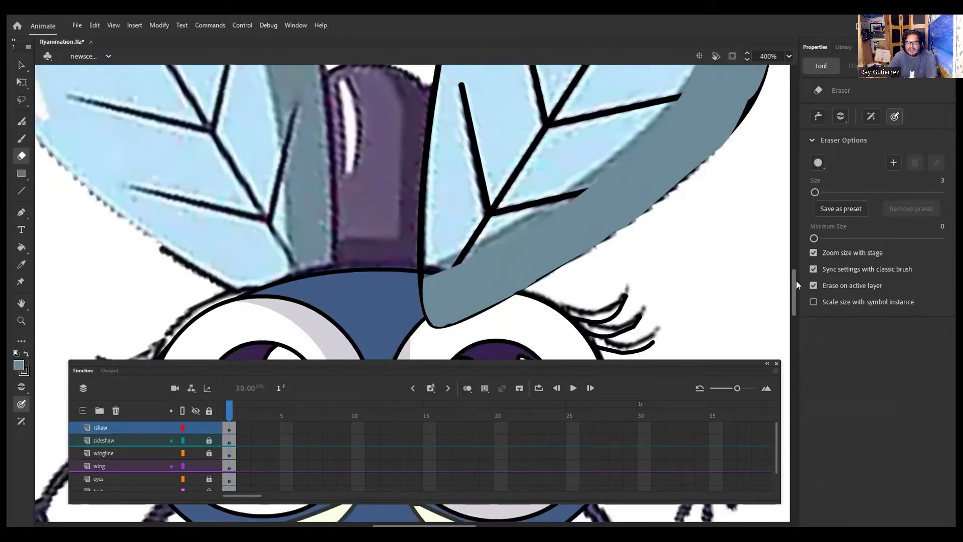
pyautogui.moveTo(796, 281); pyautogui.dragTo(799, 270)
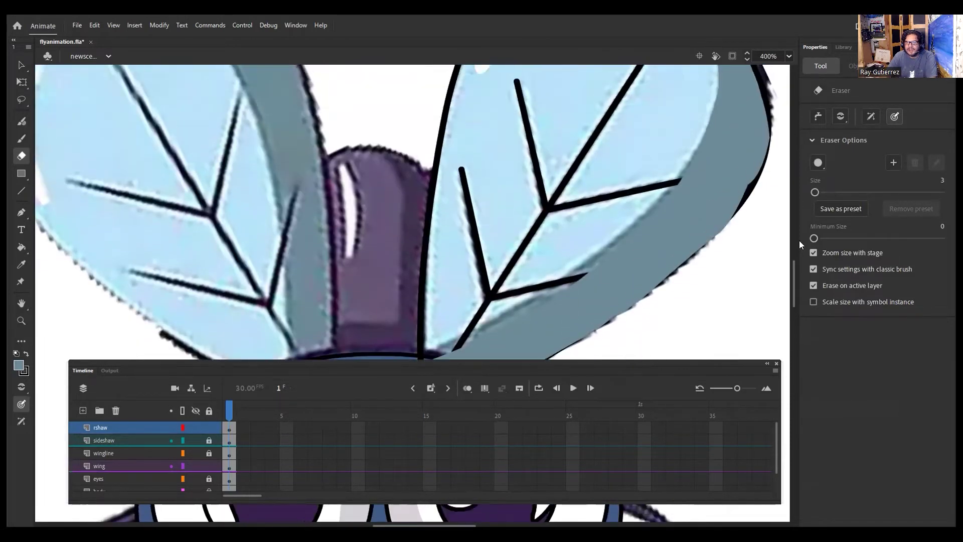
pyautogui.moveTo(770, 130); pyautogui.dragTo(727, 227)
pyautogui.hotkey('ctrl', 'z')
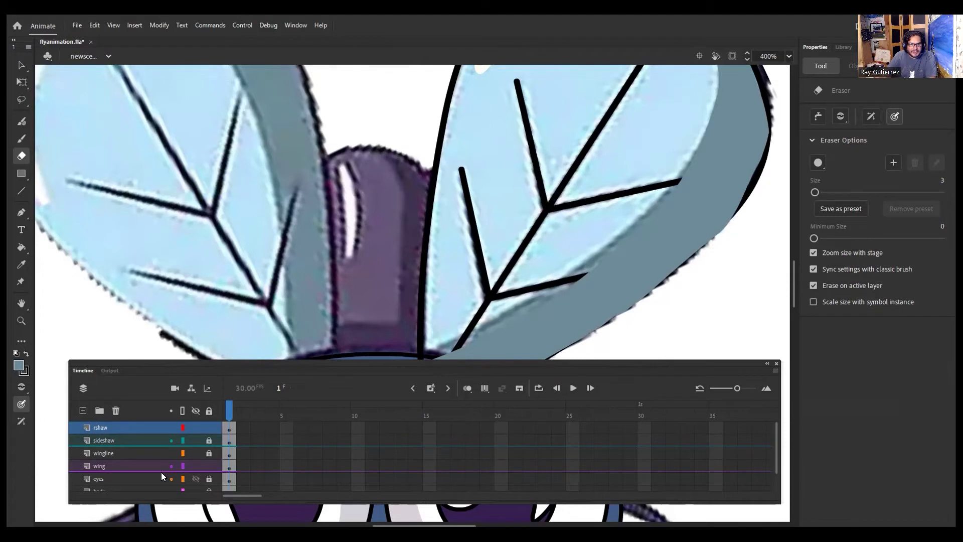
# Hide the reference image on Layer_1 and examine how the grey shadow fits the wing outline at 200% zoom.
pyautogui.click(195, 466)
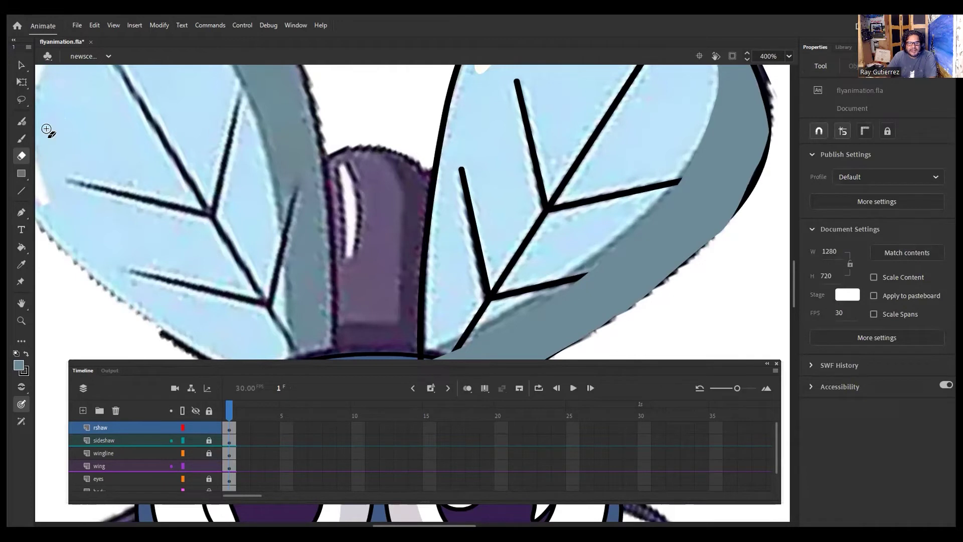
pyautogui.scroll(-2, 145, 387)
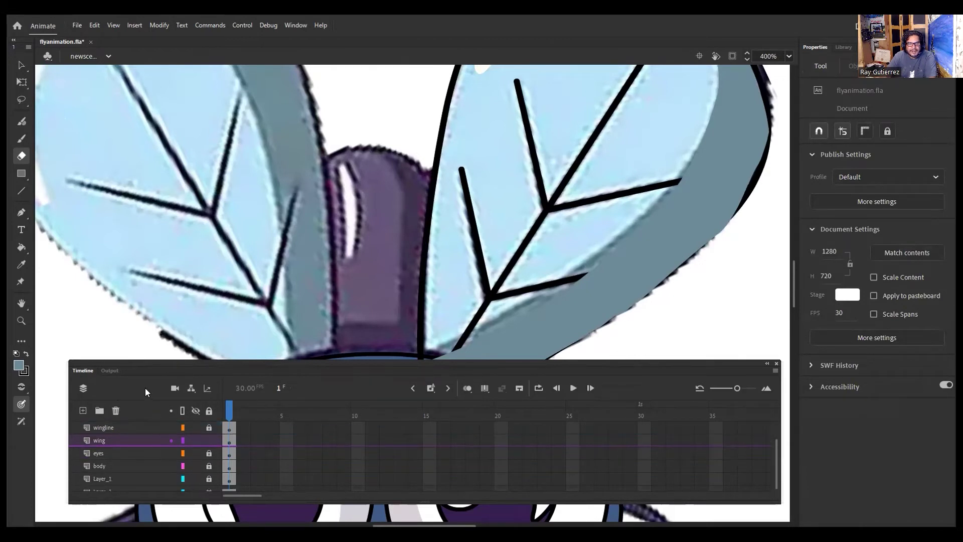
pyautogui.click(196, 477)
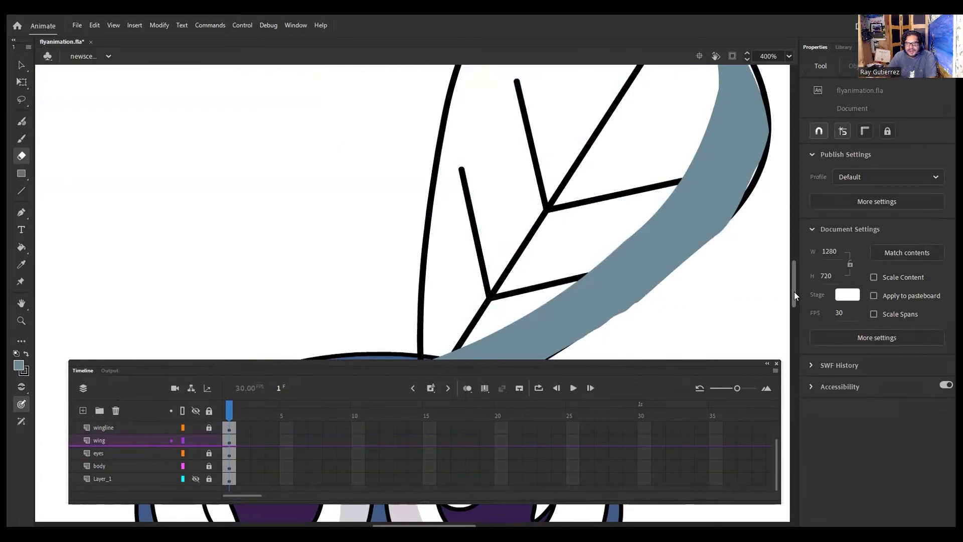
pyautogui.moveTo(794, 290); pyautogui.dragTo(796, 284)
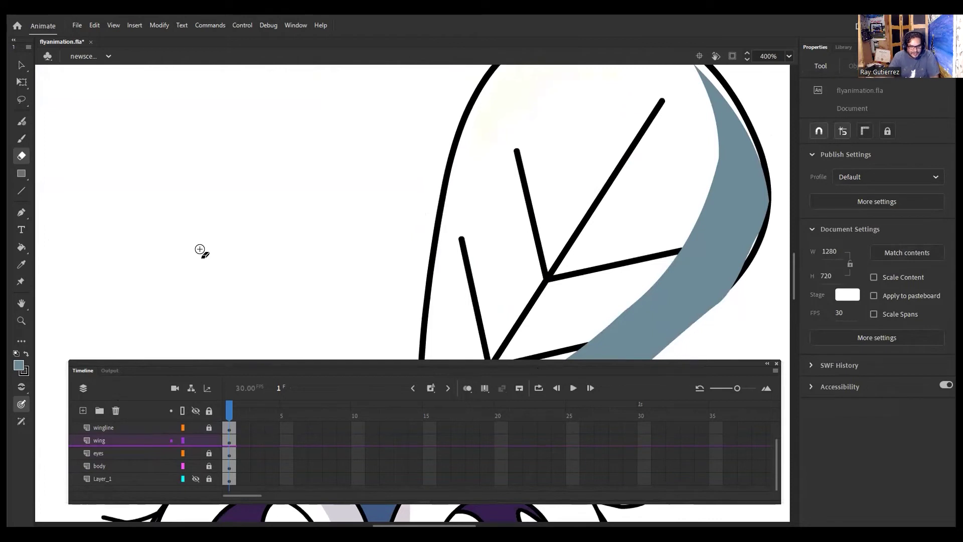
pyautogui.hotkey('ctrl', '-')
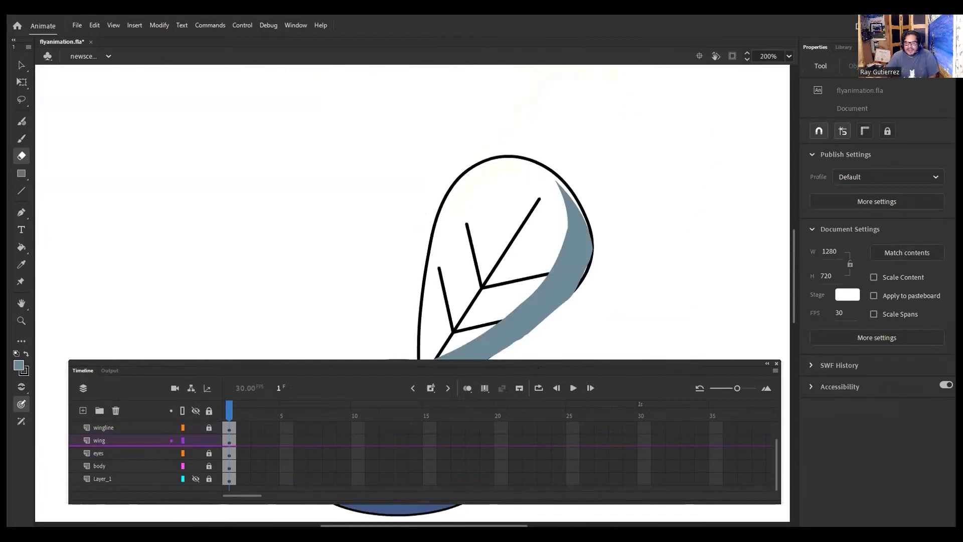
pyautogui.moveTo(791, 278); pyautogui.dragTo(790, 299)
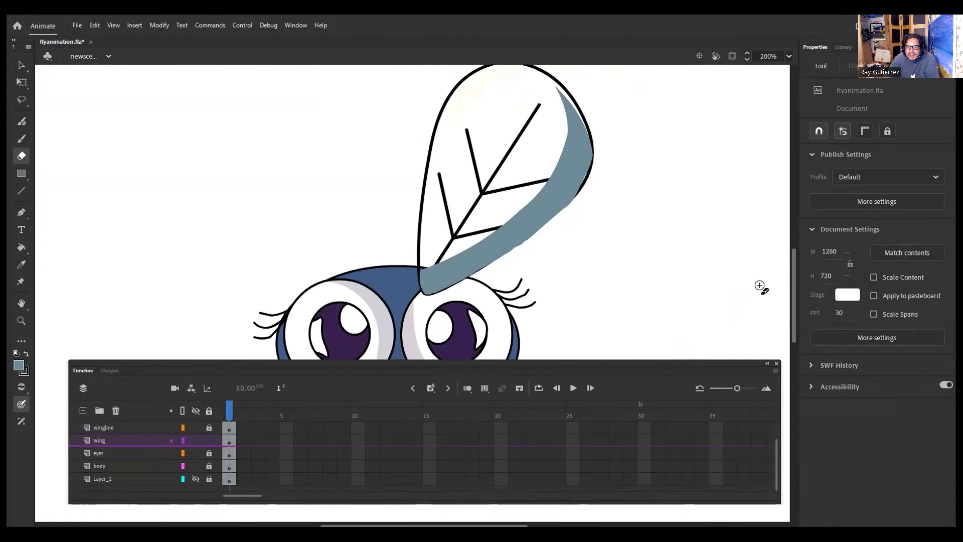
# Delete the wing's grey shadow shape from the rshaw layer after trying to refit it to the outline.
pyautogui.click(21, 65)
pyautogui.click(562, 96)
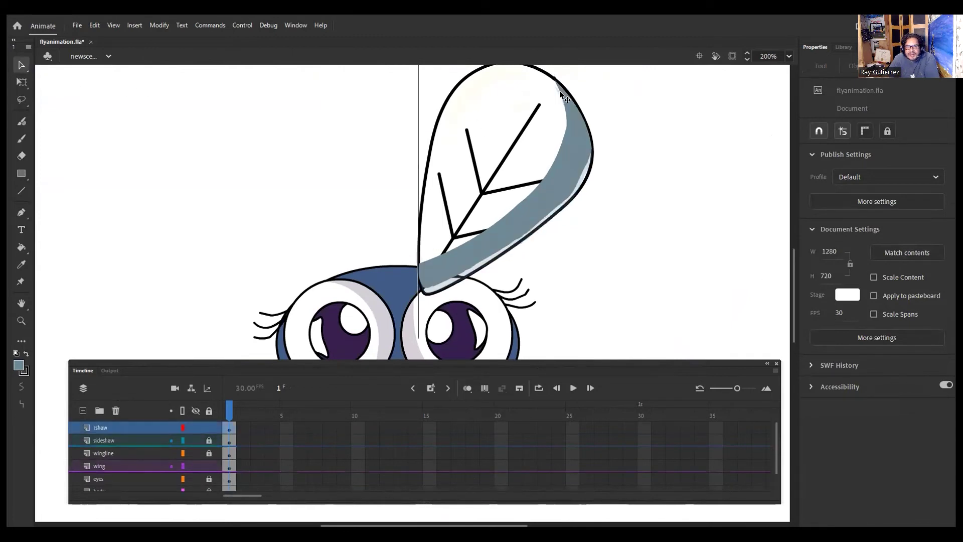
pyautogui.click(621, 144)
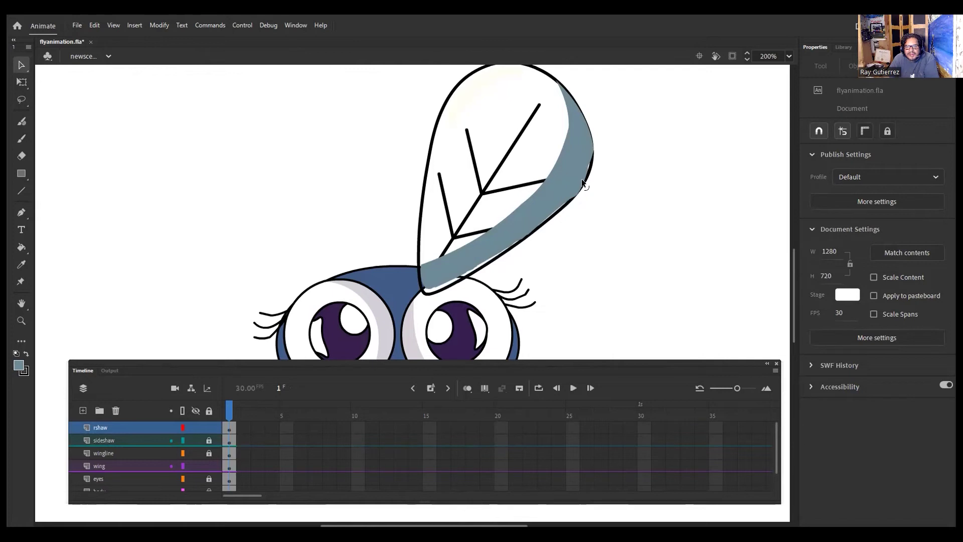
pyautogui.click(530, 218)
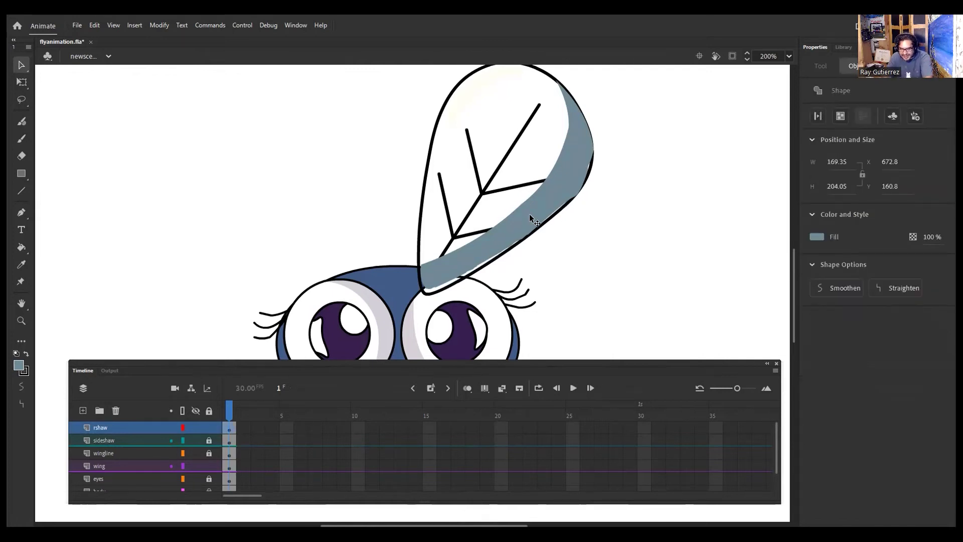
pyautogui.press('Delete')
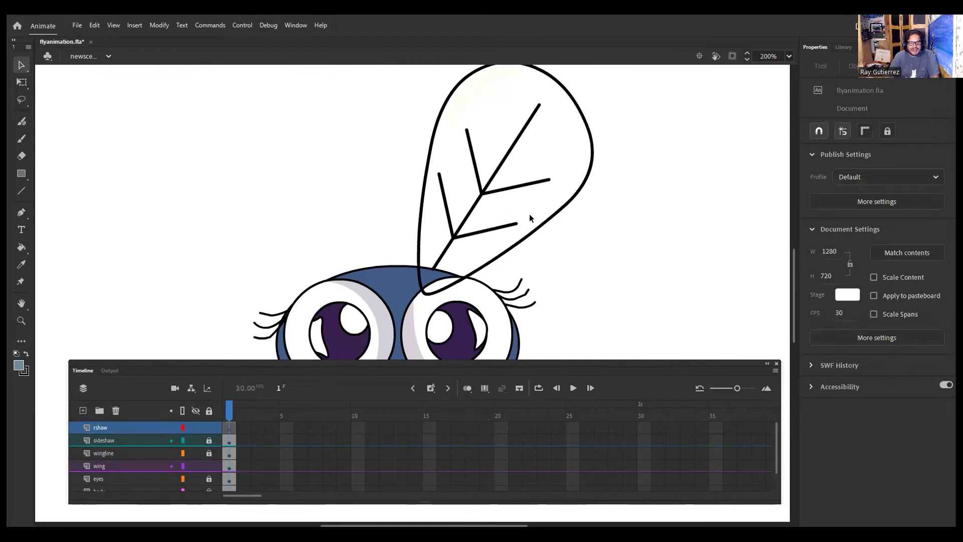
pyautogui.click(20, 191)
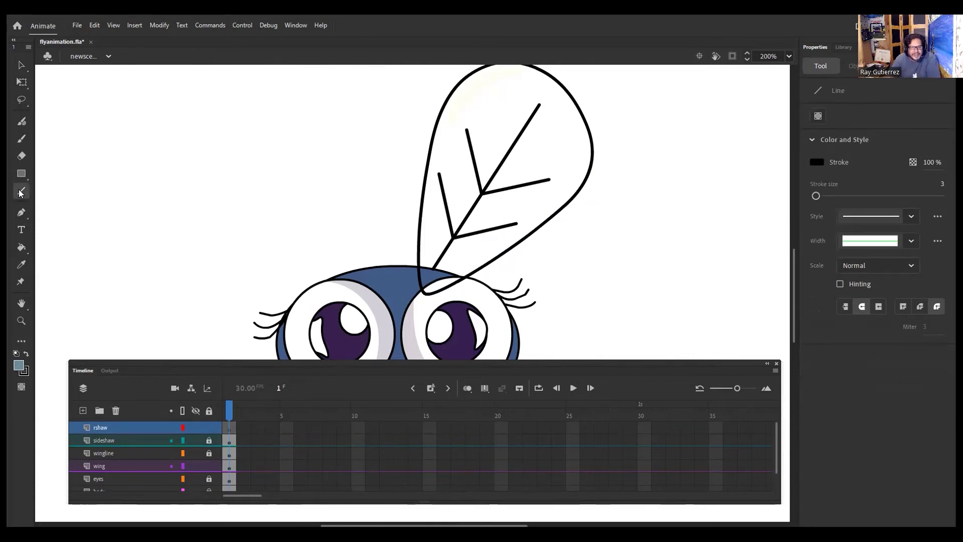
pyautogui.click(121, 467)
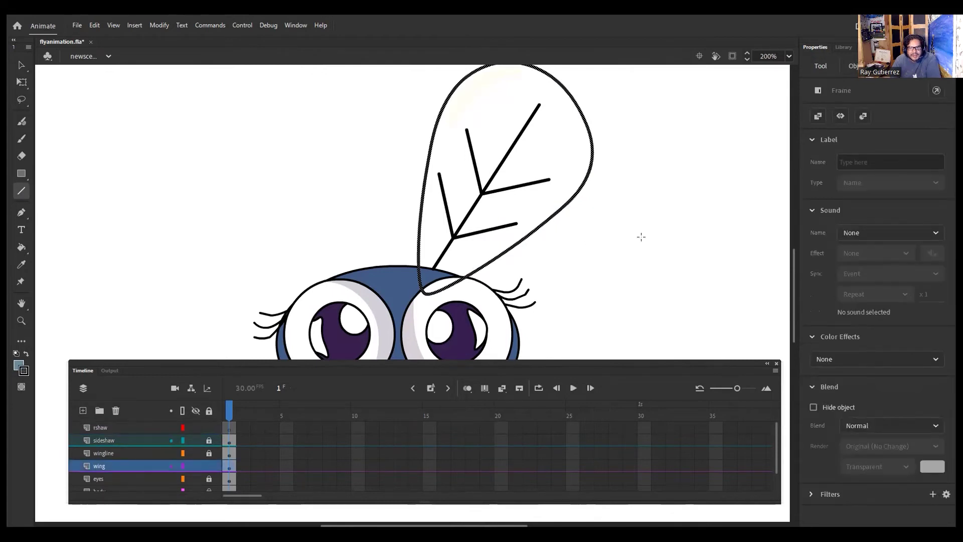
pyautogui.click(20, 65)
pyautogui.click(590, 221)
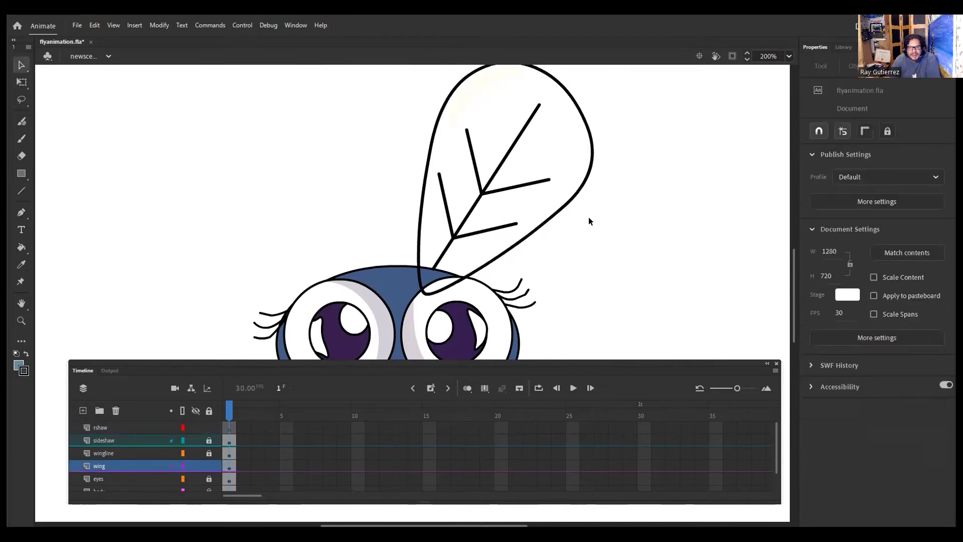
pyautogui.click(564, 202)
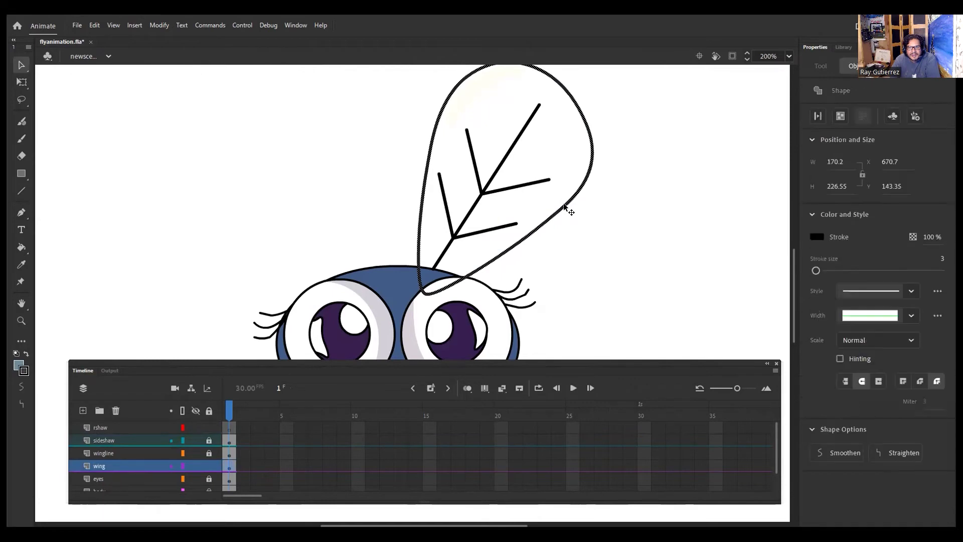
pyautogui.click(669, 188)
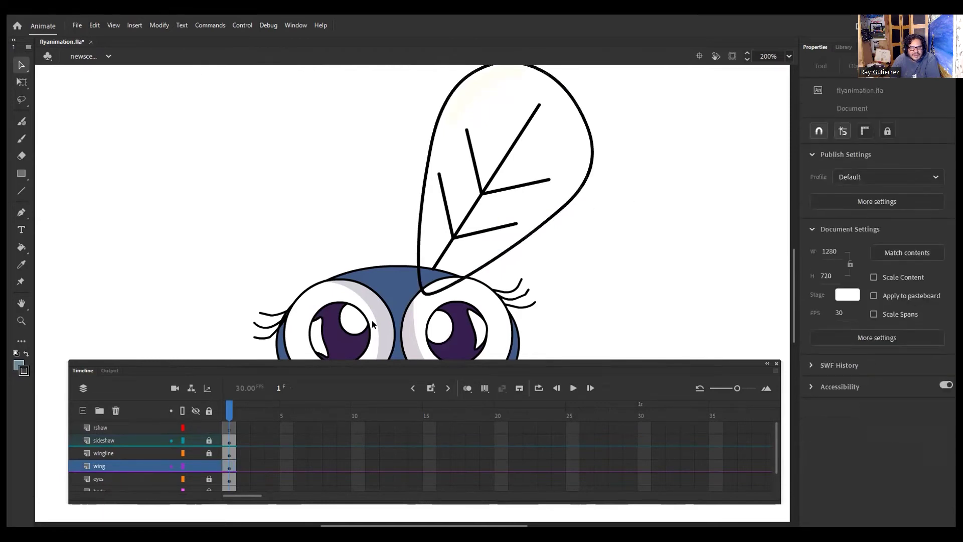
# Show the reference image on Layer_1 again and set up the Line tool on the rshaw layer.
pyautogui.click(116, 426)
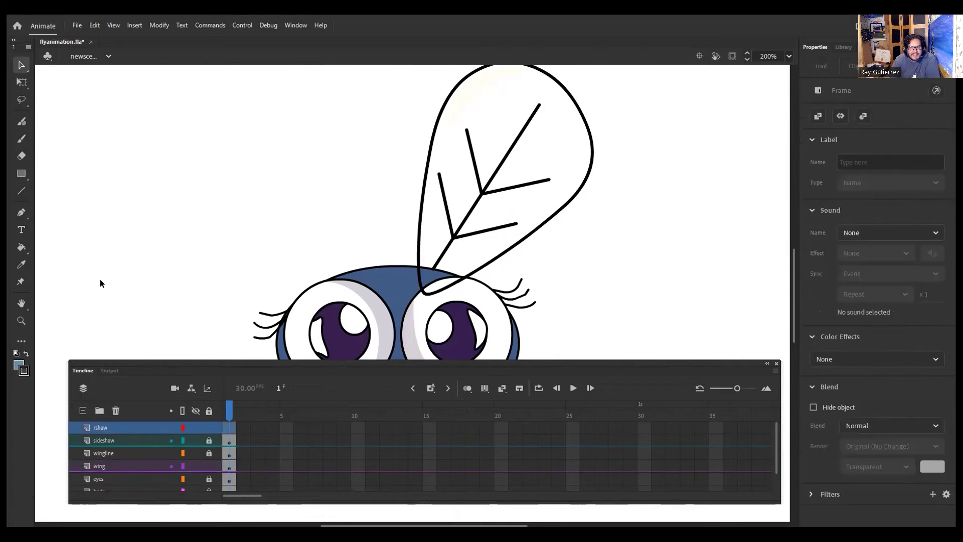
pyautogui.click(21, 191)
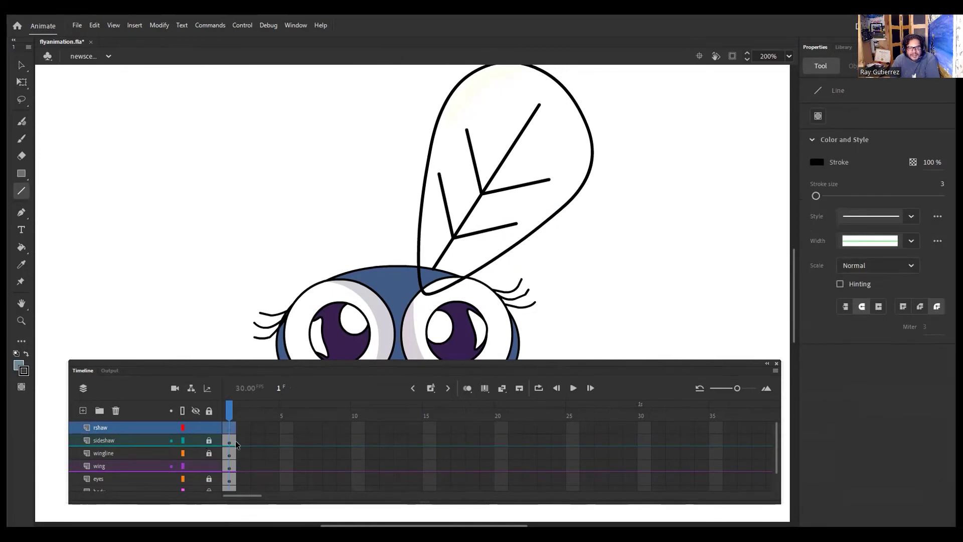
pyautogui.scroll(-2, 236, 440)
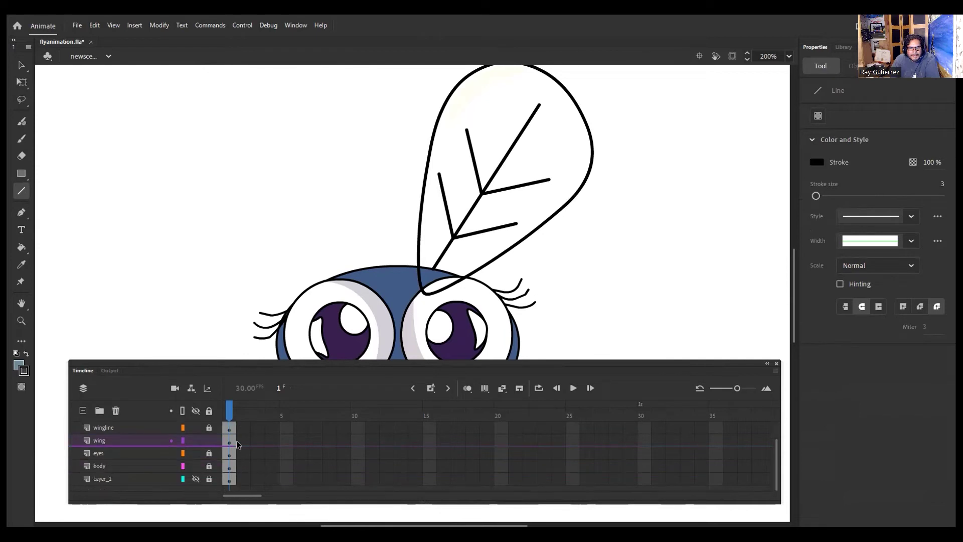
pyautogui.click(196, 479)
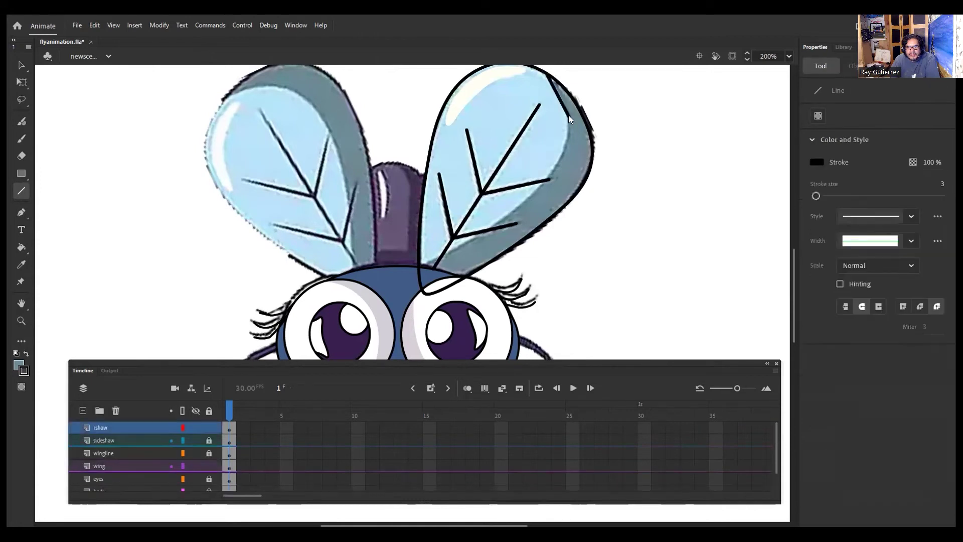
# Try tracing the shadow's inner edge with short straight lines on the rshaw layer, and undo those lines.
pyautogui.moveTo(569, 114)
pyautogui.mouseDown()
pyautogui.moveTo(559, 167)
pyautogui.moveTo(564, 144)
pyautogui.moveTo(512, 223)
pyautogui.moveTo(543, 183)
pyautogui.moveTo(494, 231)
pyautogui.moveTo(420, 266)
pyautogui.mouseUp()
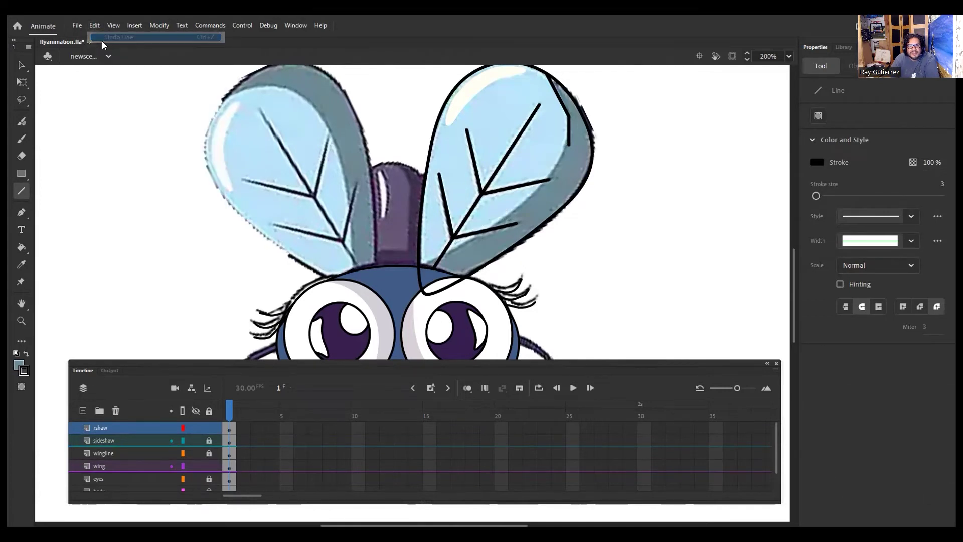
pyautogui.hotkey('ctrl', 'z')
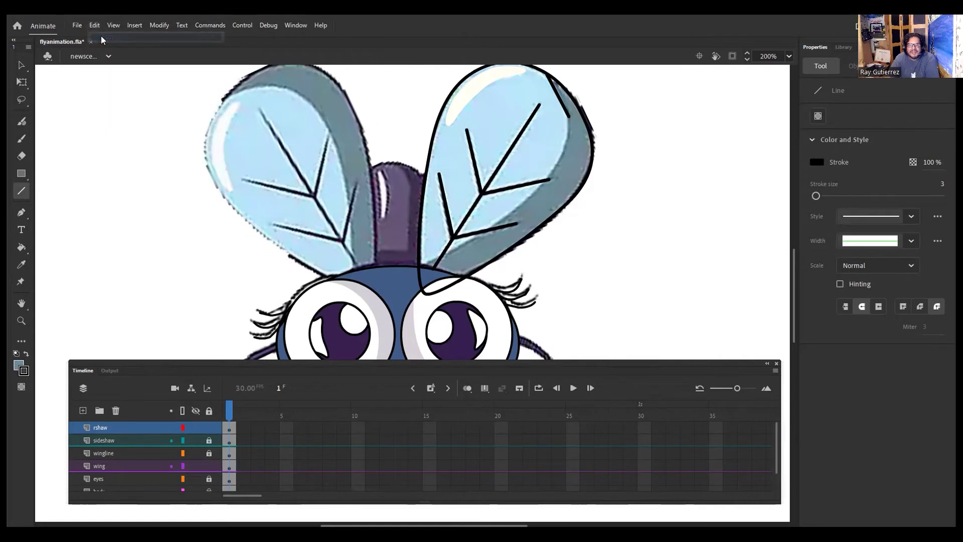
pyautogui.click(94, 25)
pyautogui.press('Escape')
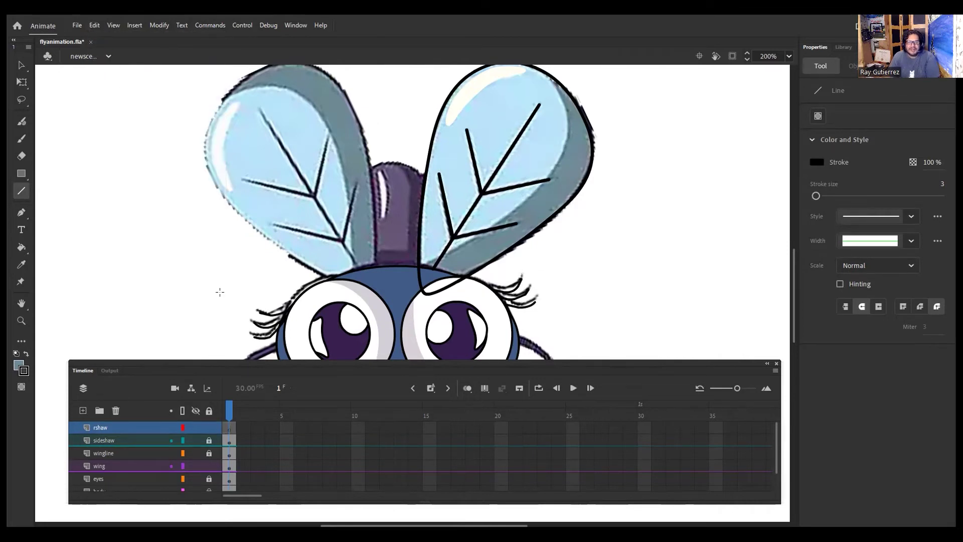
# Copy the wing outline from the wing layer, lock that layer, and paste the outline in place on rshaw.
pyautogui.click(125, 465)
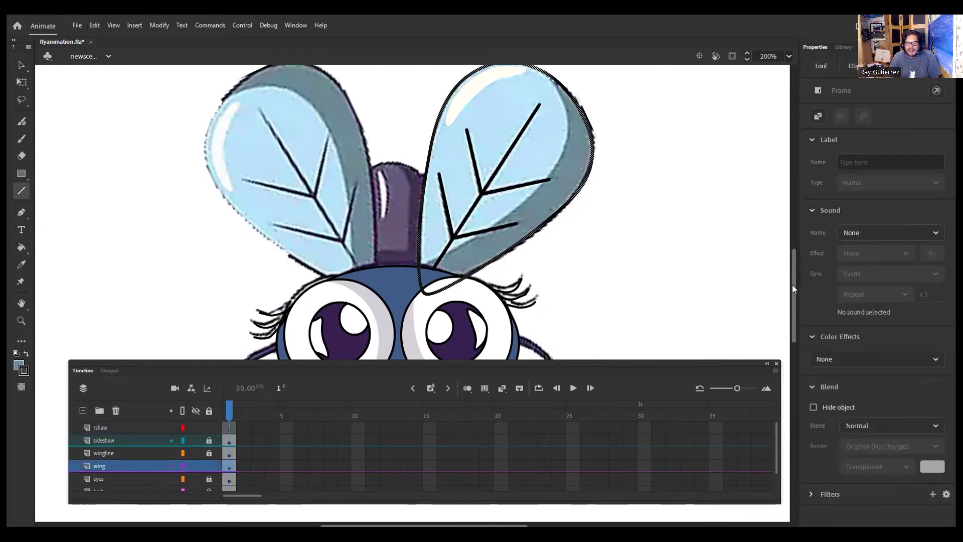
pyautogui.moveTo(793, 284); pyautogui.dragTo(792, 279)
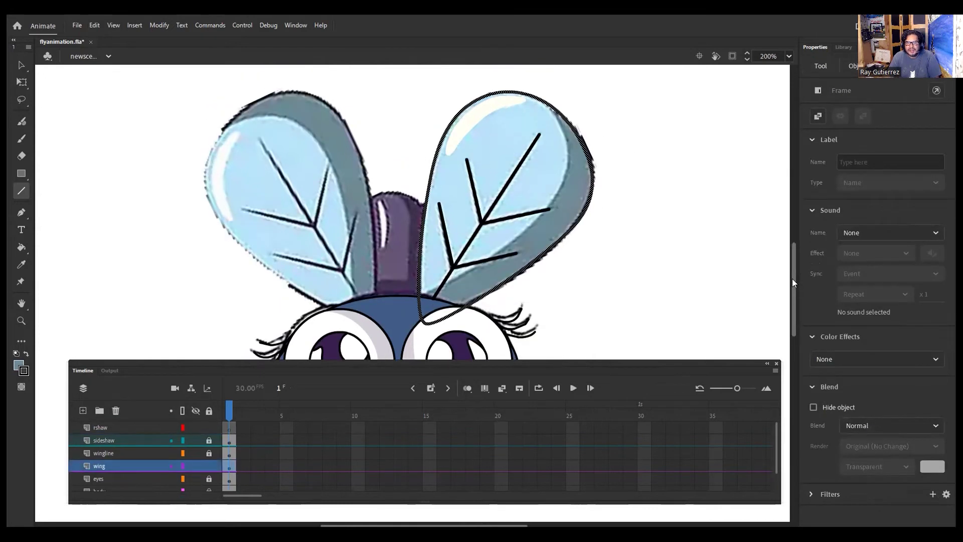
pyautogui.click(95, 25)
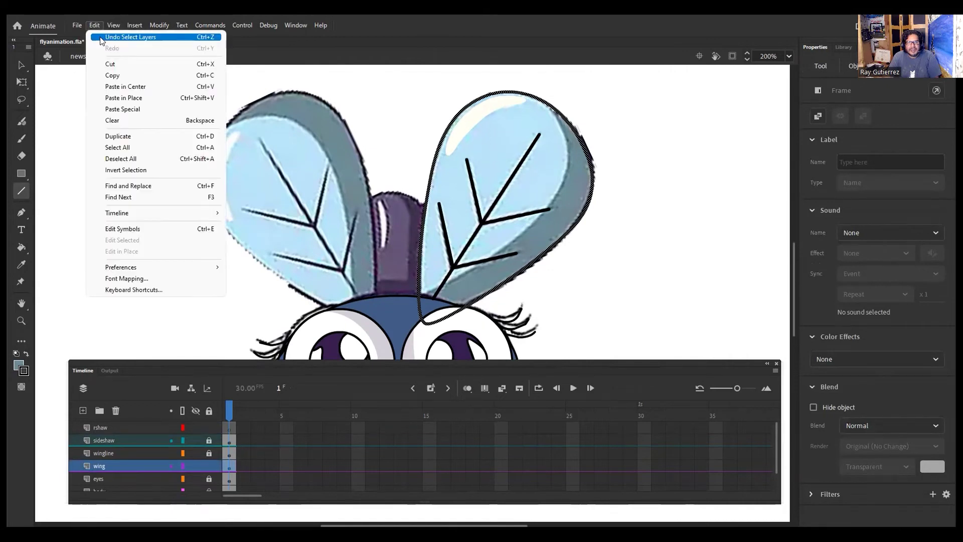
pyautogui.click(110, 75)
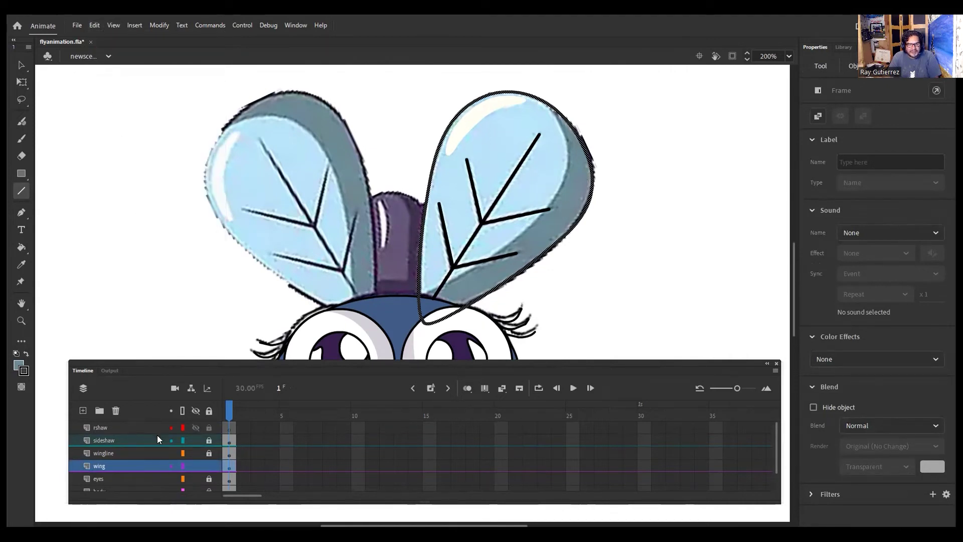
pyautogui.click(104, 427)
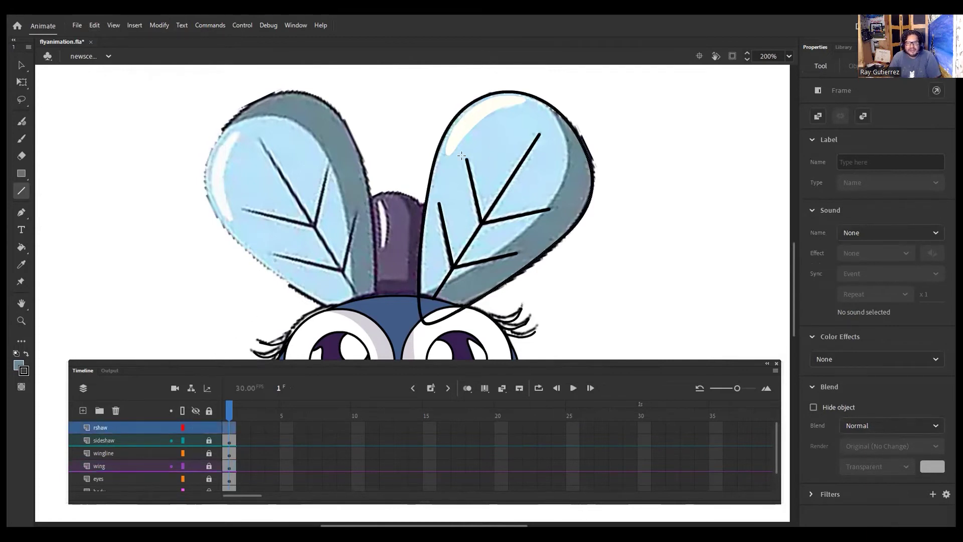
pyautogui.click(93, 26)
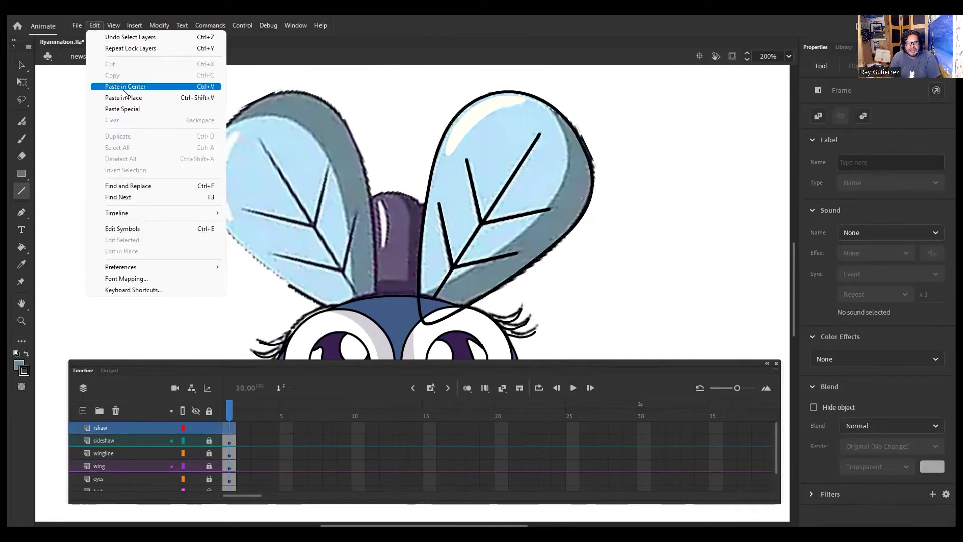
pyautogui.click(18, 66)
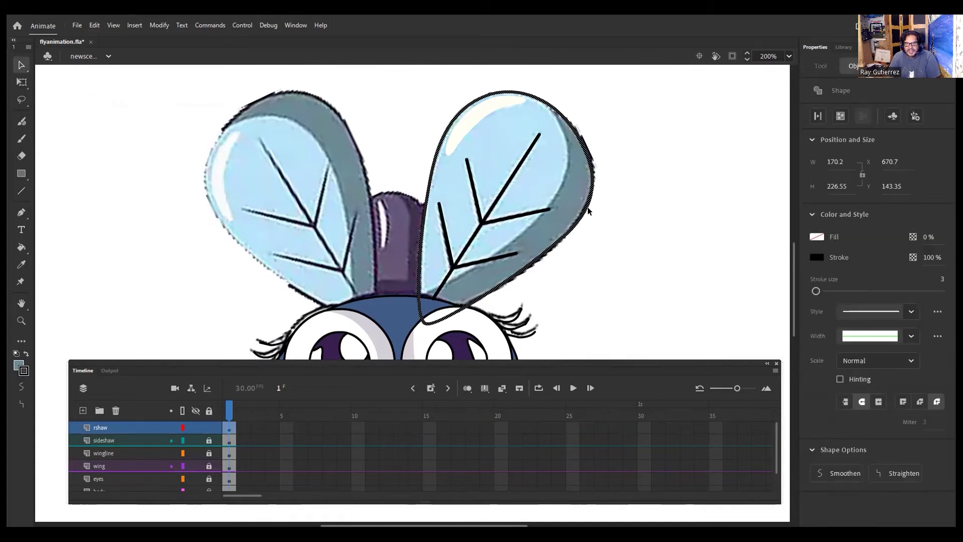
# Move the pasted outline off the wing and bring it back over the original outline.
pyautogui.moveTo(587, 210); pyautogui.dragTo(643, 238)
pyautogui.moveTo(632, 194); pyautogui.dragTo(592, 205)
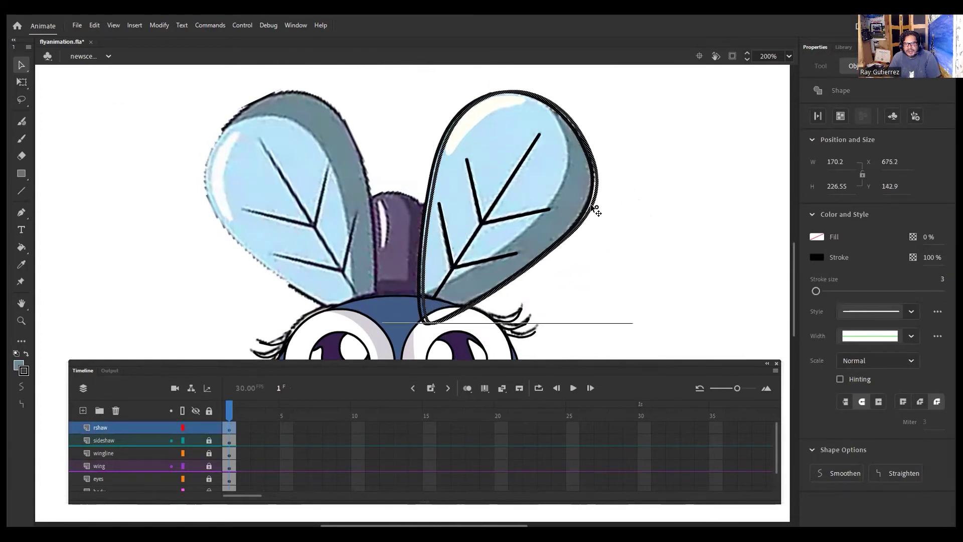
pyautogui.press('Right')
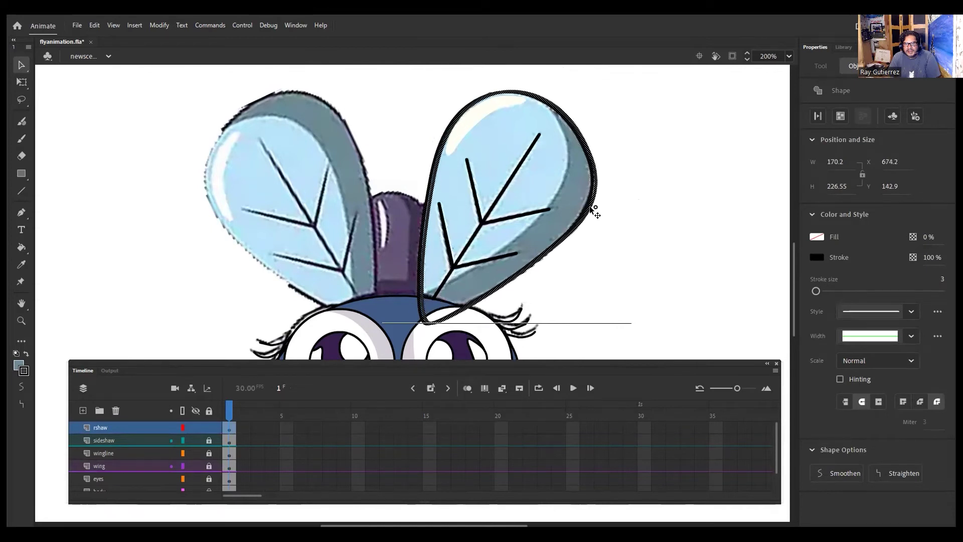
pyautogui.moveTo(593, 207); pyautogui.dragTo(589, 208)
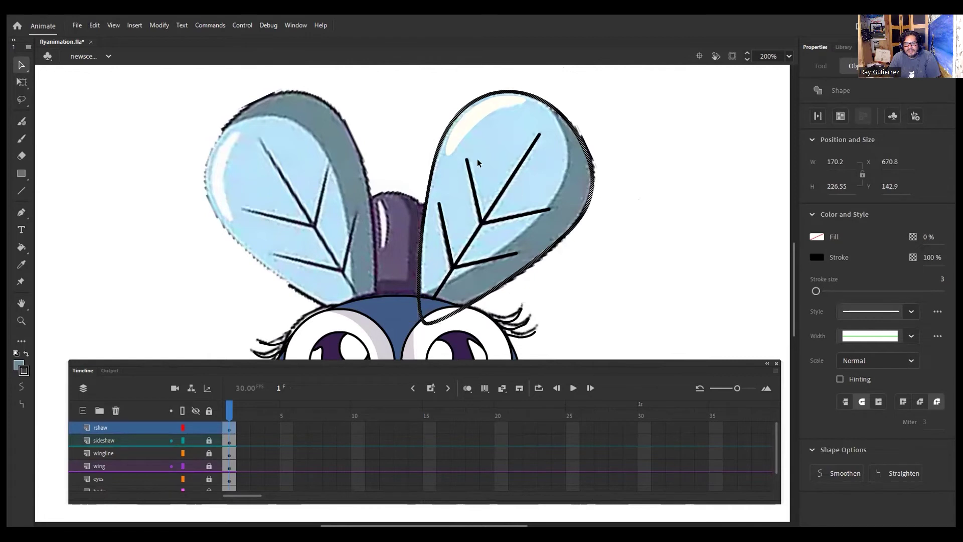
# Try reshaping the pasted outline's inner side towards the shadow's edge, and undo the reshaping.
pyautogui.click(45, 84)
pyautogui.moveTo(441, 145); pyautogui.dragTo(501, 216)
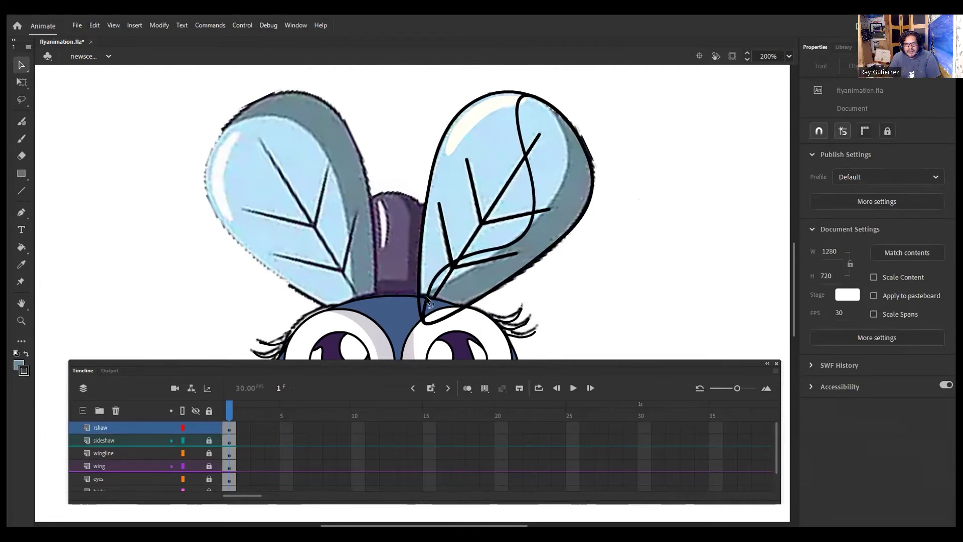
pyautogui.moveTo(518, 131); pyautogui.dragTo(498, 129)
pyautogui.hotkey('ctrl', 'z')
pyautogui.click(95, 24)
pyautogui.click(103, 37)
pyautogui.click(95, 26)
pyautogui.click(105, 35)
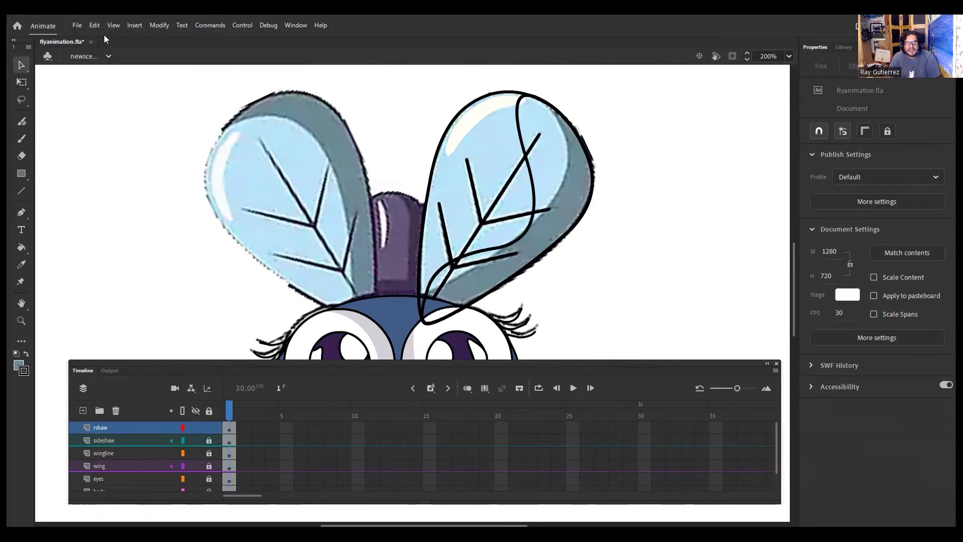
pyautogui.click(98, 27)
pyautogui.click(105, 48)
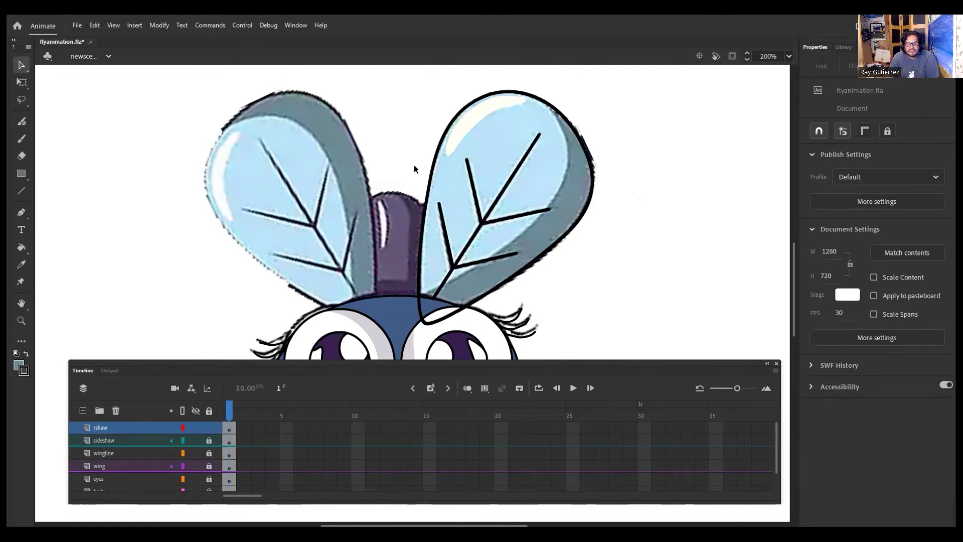
# Paste the wing outline in place on rshaw again and draw short cutting lines across its tip and base.
pyautogui.click(97, 27)
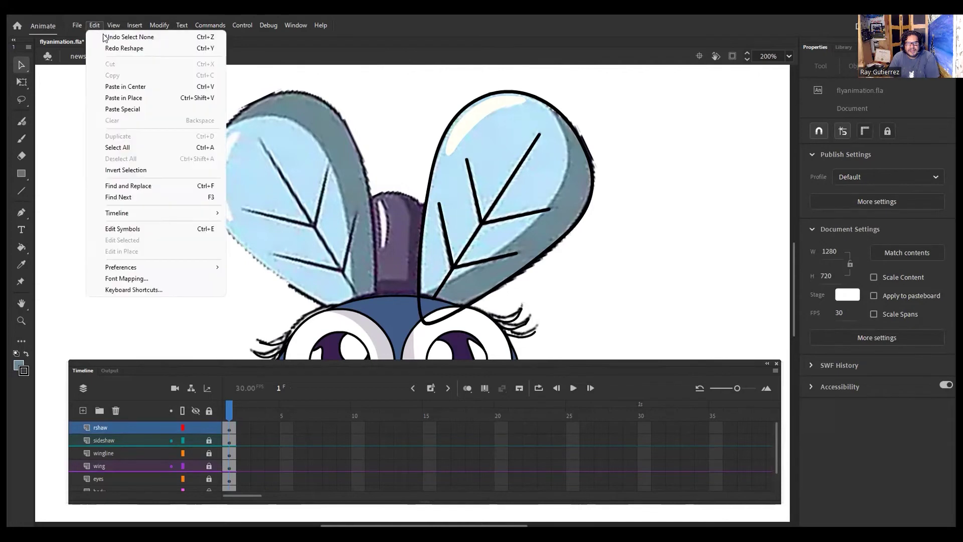
pyautogui.click(123, 98)
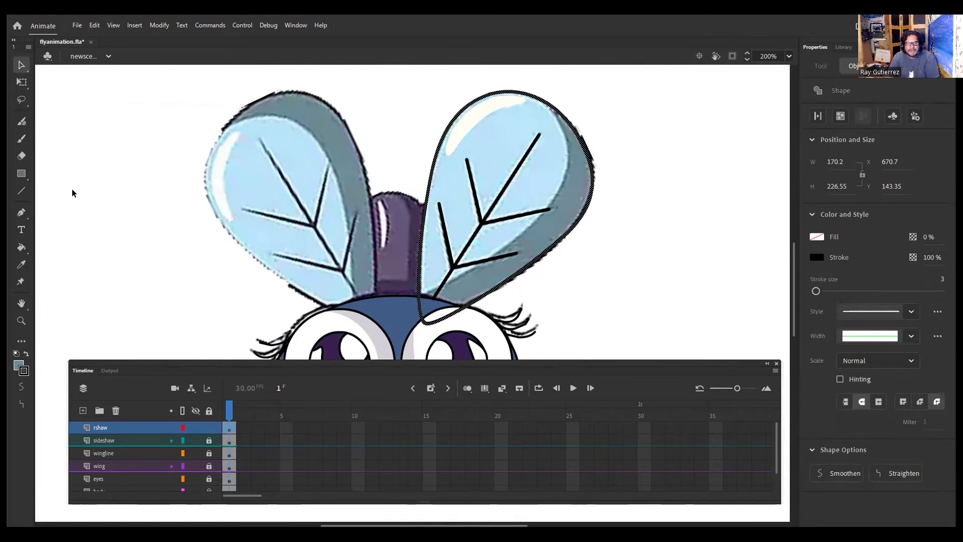
pyautogui.click(21, 190)
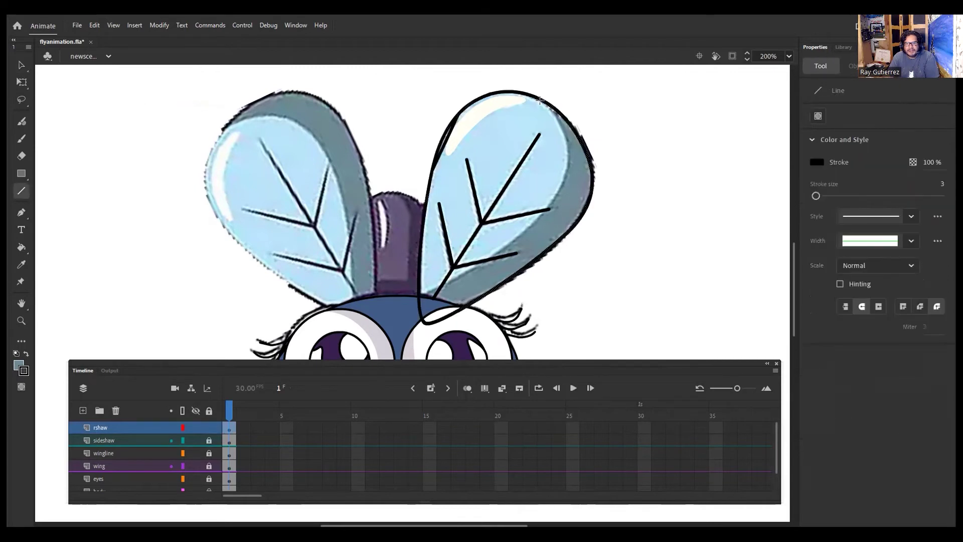
pyautogui.moveTo(548, 88); pyautogui.dragTo(540, 113)
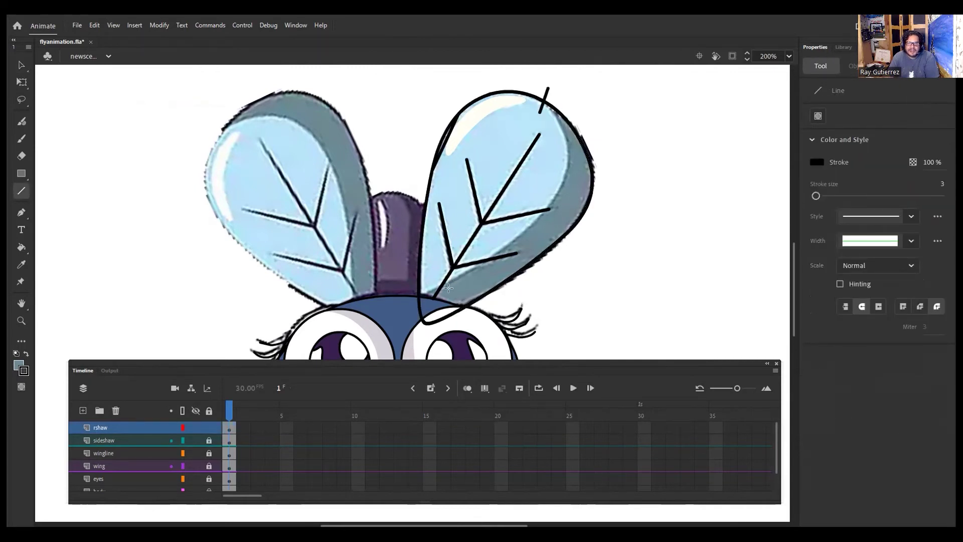
pyautogui.moveTo(422, 290); pyautogui.dragTo(408, 303)
# Delete the copied outline's unneeded segments along the inner side of the wing, between the two cutting lines.
pyautogui.click(21, 65)
pyautogui.click(428, 193)
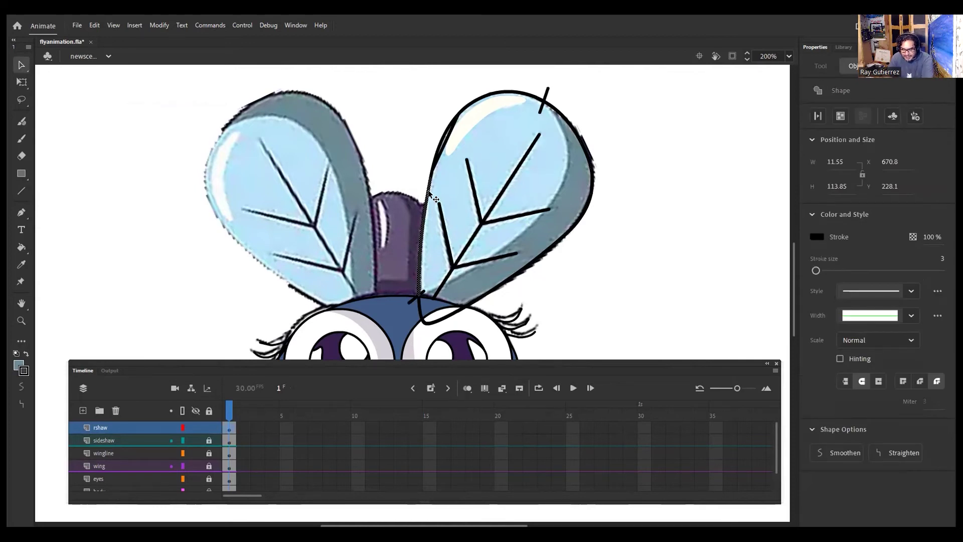
pyautogui.click(436, 154)
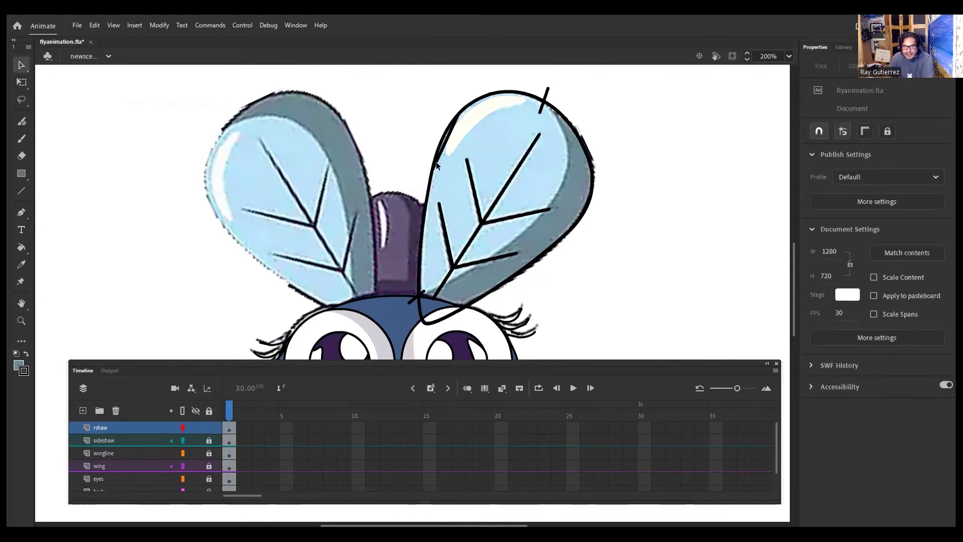
pyautogui.click(523, 92)
pyautogui.click(453, 131)
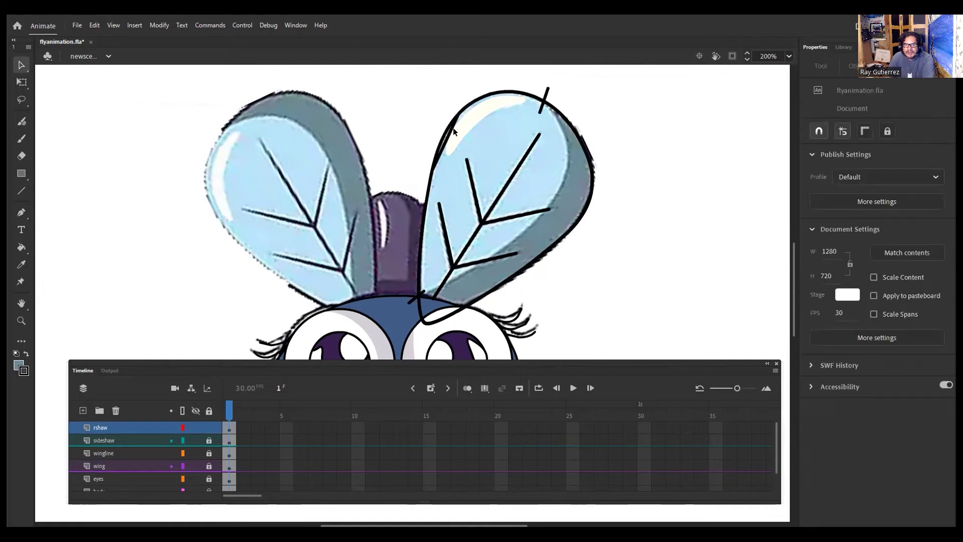
pyautogui.click(449, 139)
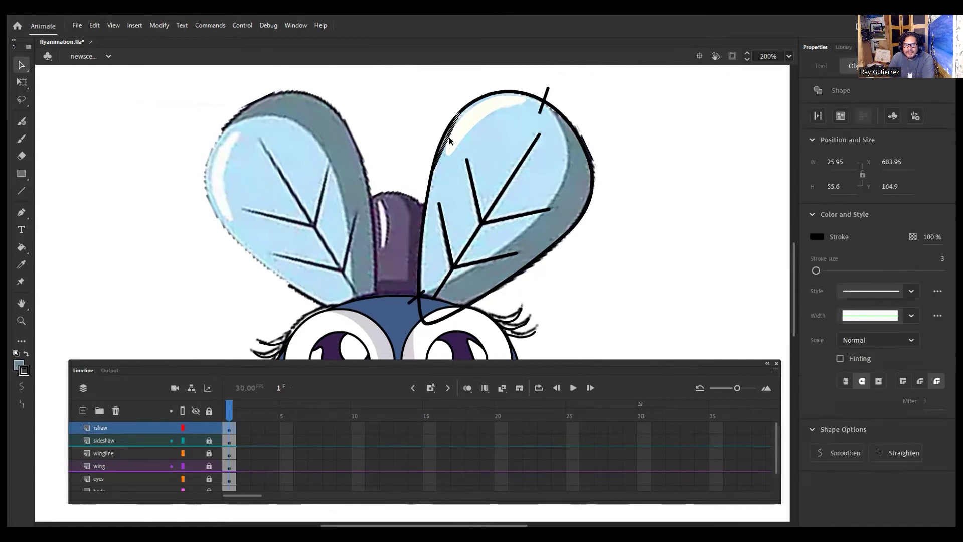
pyautogui.click(497, 131)
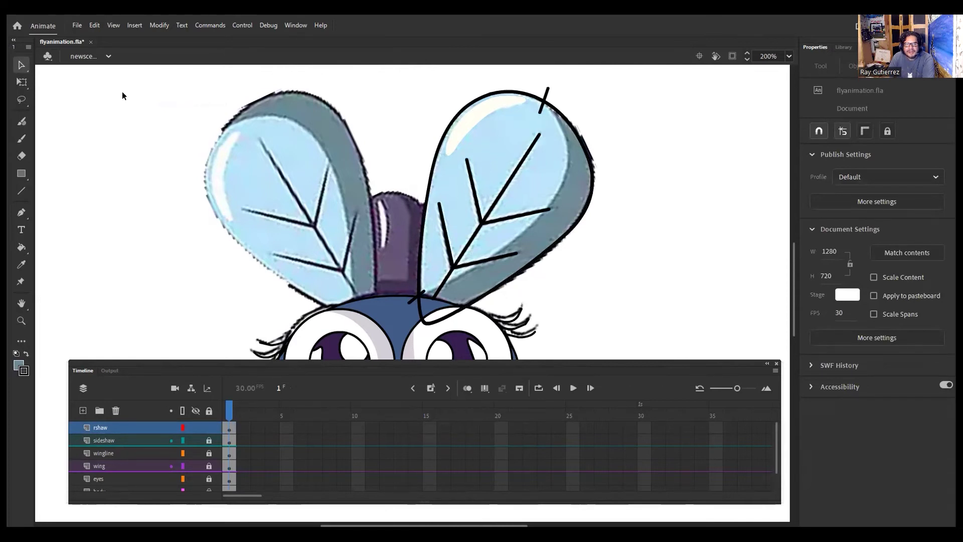
# Delete the leftover short cutting lines at the wing's tip and base.
pyautogui.moveTo(548, 90); pyautogui.dragTo(544, 110)
pyautogui.click(542, 109)
pyautogui.press('Delete')
pyautogui.moveTo(422, 293)
pyautogui.mouseDown()
pyautogui.moveTo(411, 297)
pyautogui.moveTo(430, 295)
pyautogui.mouseUp()
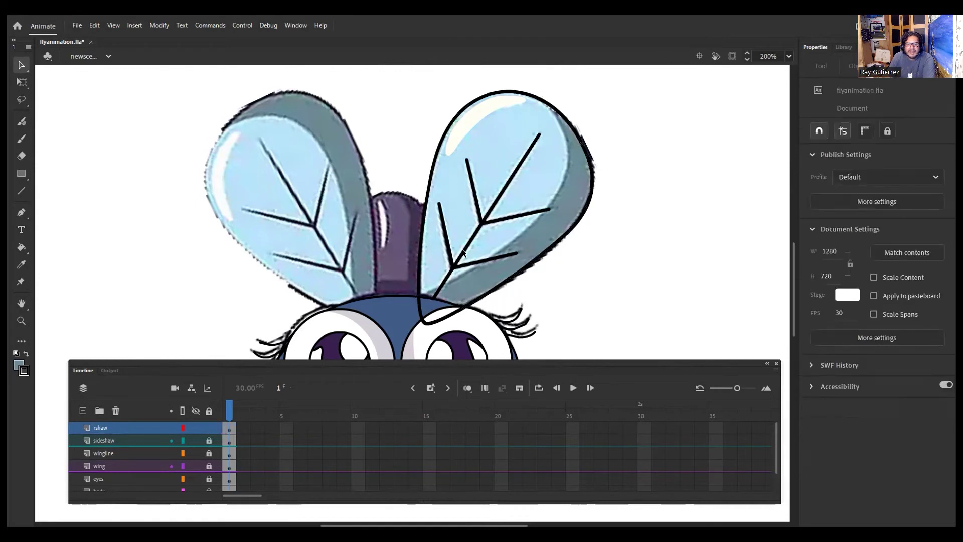
# Trace the shadow's inner edge with connected straight lines from near the wing's tip down to its base.
pyautogui.click(24, 188)
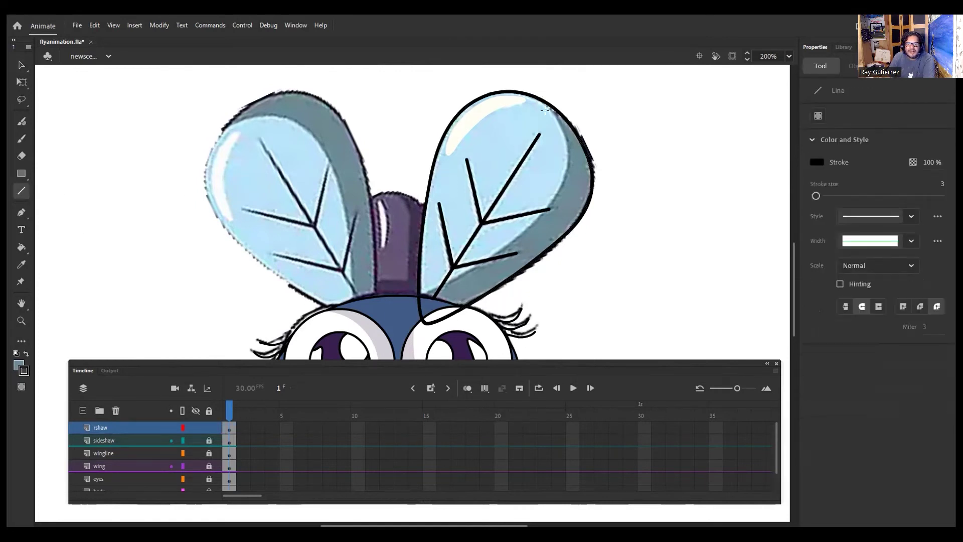
pyautogui.moveTo(542, 101)
pyautogui.mouseDown()
pyautogui.moveTo(572, 162)
pyautogui.moveTo(567, 188)
pyautogui.moveTo(519, 237)
pyautogui.mouseUp()
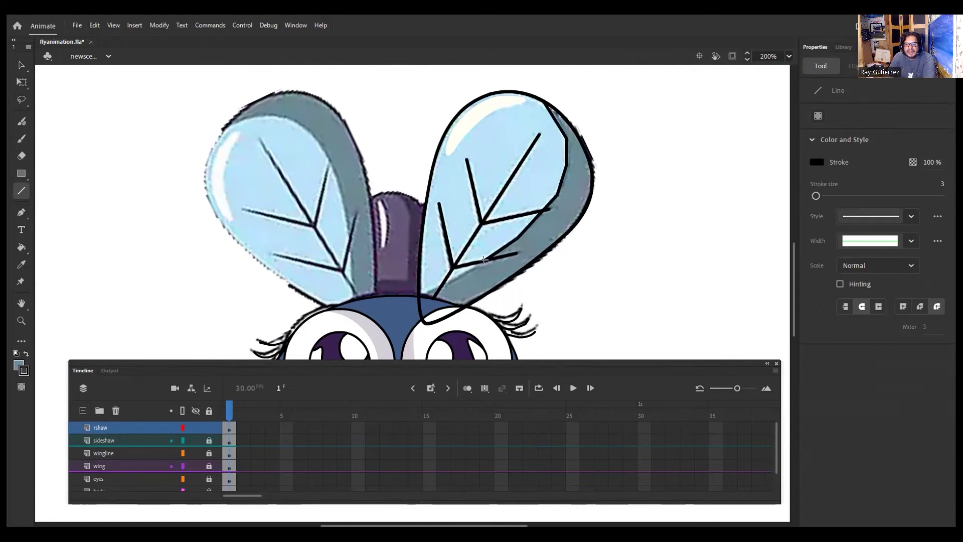
pyautogui.moveTo(485, 266); pyautogui.dragTo(422, 299)
# Bend the straight lines of the right-hand wing shadow's inner edge into a smooth curve following the reference.
pyautogui.click(21, 66)
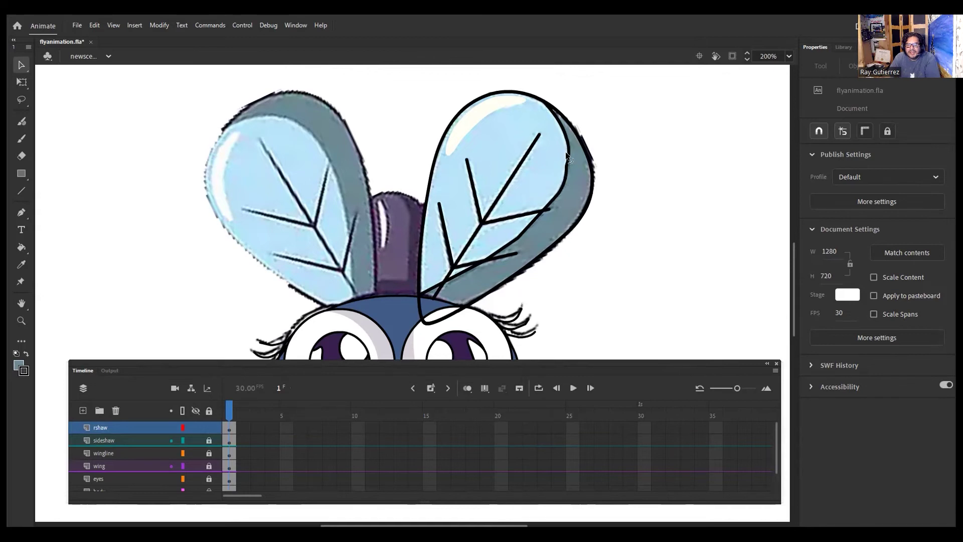
pyautogui.moveTo(568, 158); pyautogui.dragTo(566, 157)
pyautogui.hotkey('ctrl', '=')
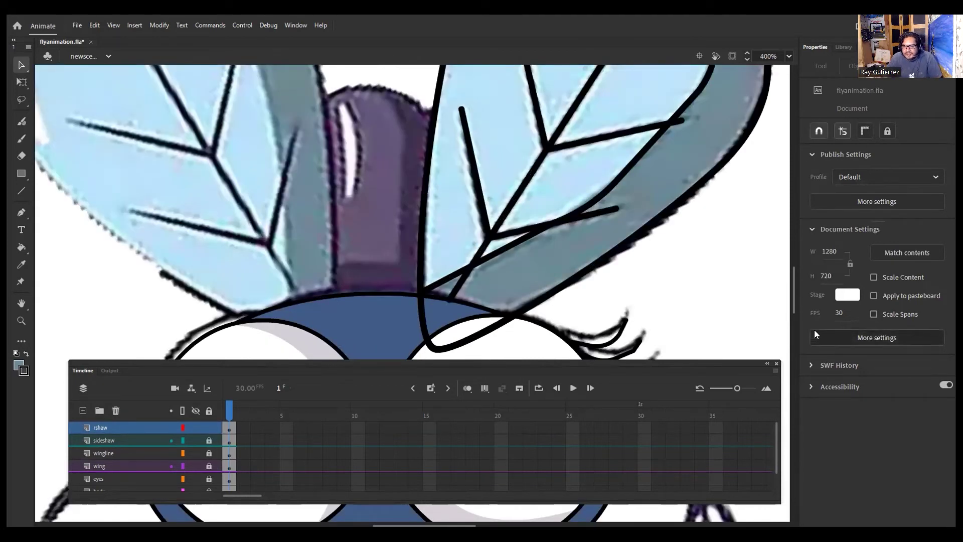
pyautogui.moveTo(793, 303); pyautogui.dragTo(793, 280)
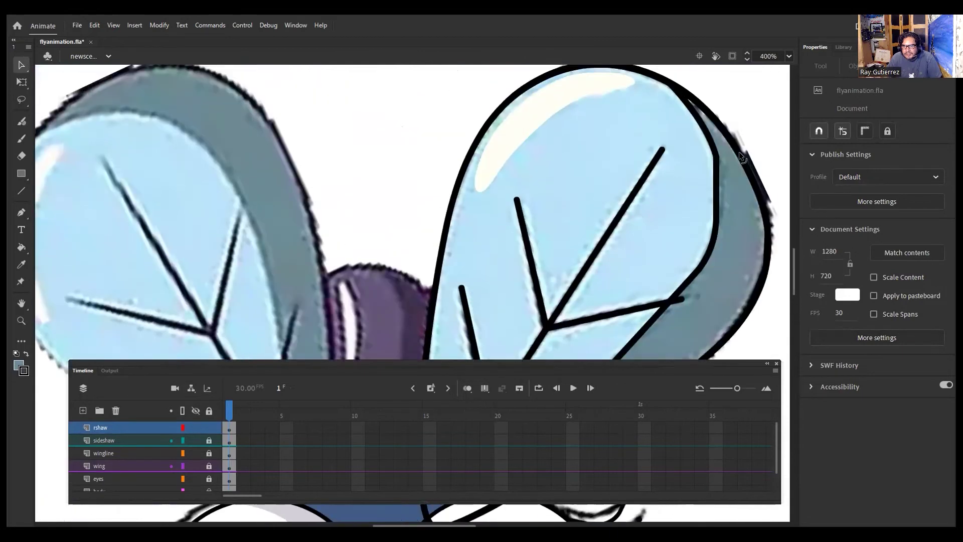
pyautogui.moveTo(715, 148); pyautogui.dragTo(715, 151)
pyautogui.moveTo(718, 202); pyautogui.dragTo(715, 213)
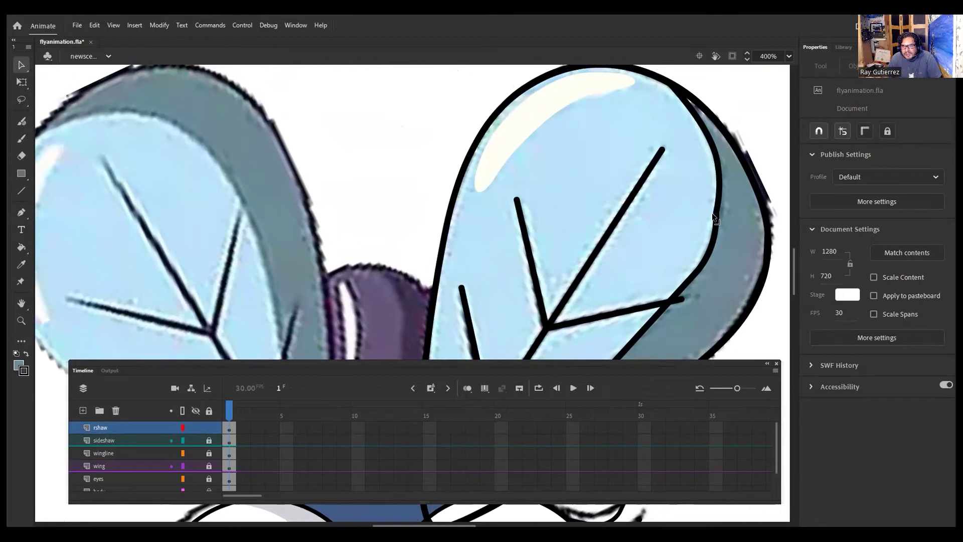
pyautogui.moveTo(714, 211); pyautogui.dragTo(721, 212)
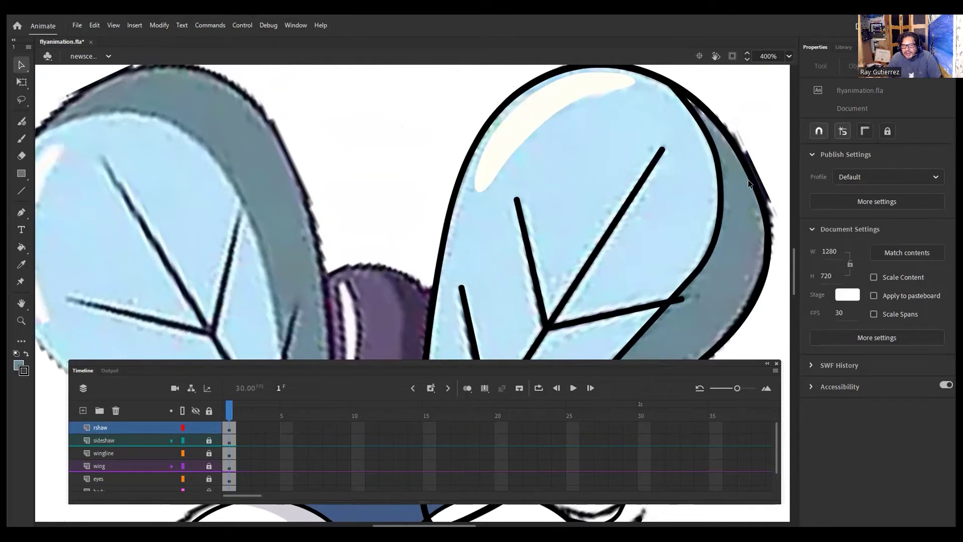
pyautogui.moveTo(793, 249); pyautogui.dragTo(793, 269)
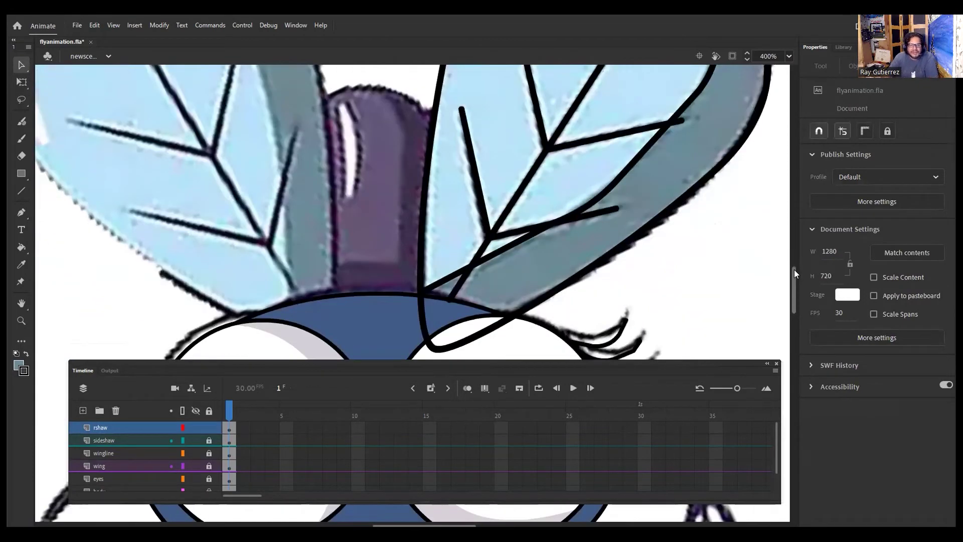
# Fill the right-hand wing's shadow area with the blue-grey colour and hide the reference Layer_1.
pyautogui.click(23, 247)
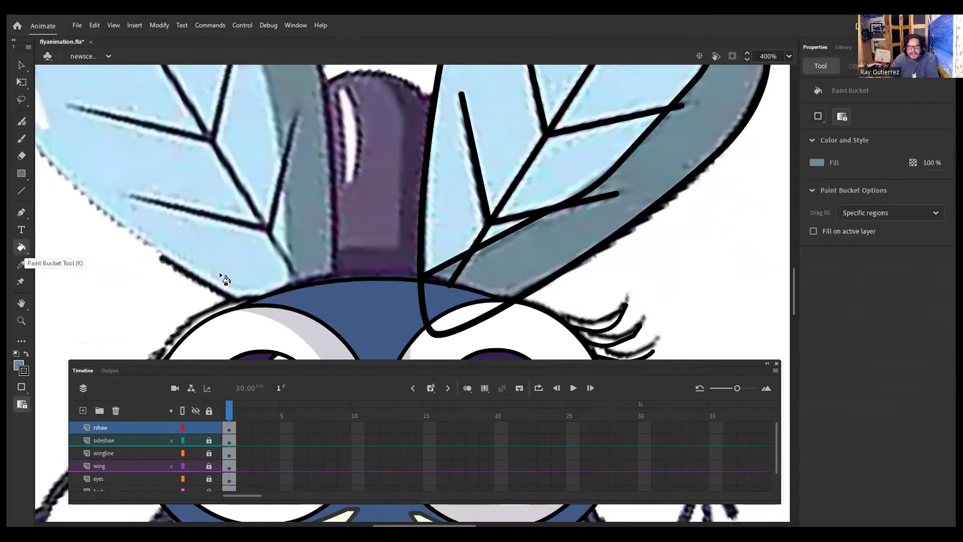
pyautogui.click(623, 199)
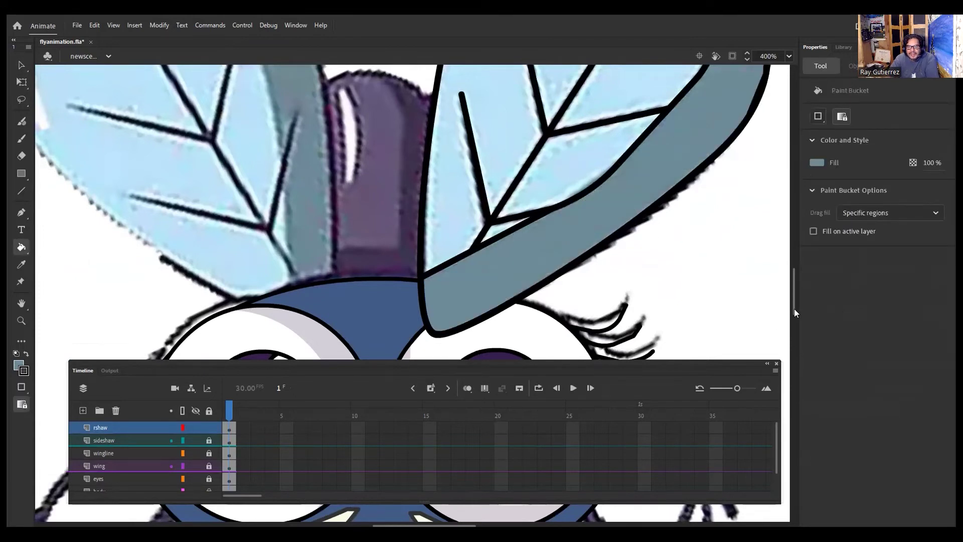
pyautogui.hotkey('ctrl', '-')
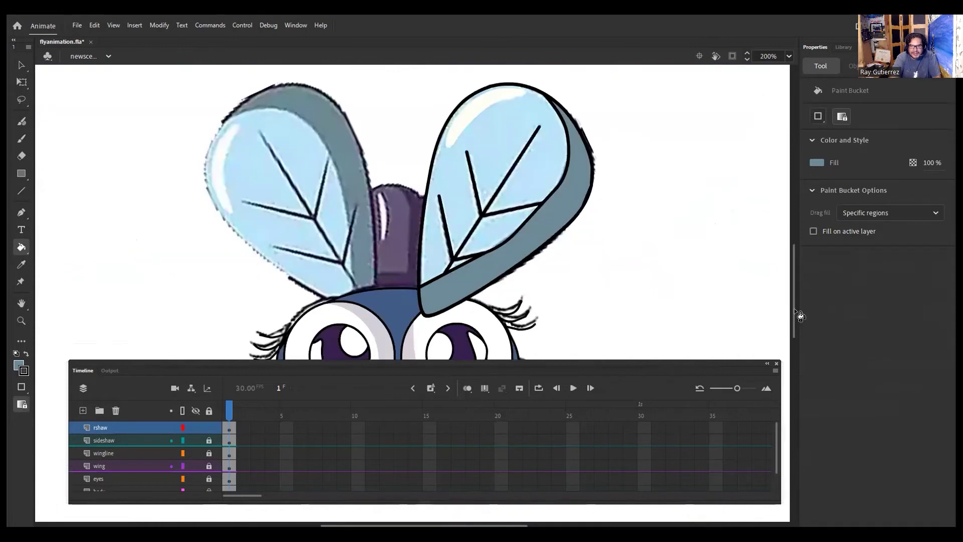
pyautogui.moveTo(775, 447); pyautogui.dragTo(775, 468)
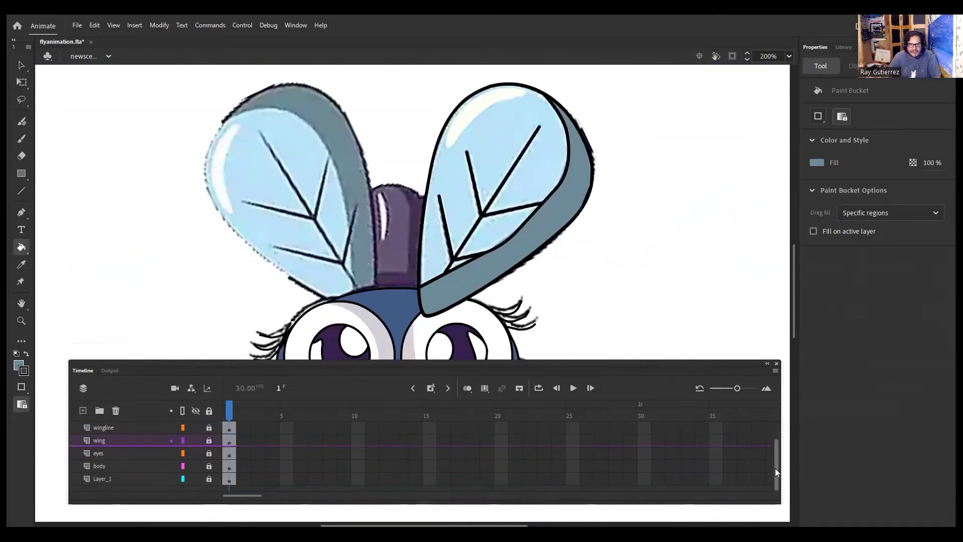
pyautogui.click(196, 478)
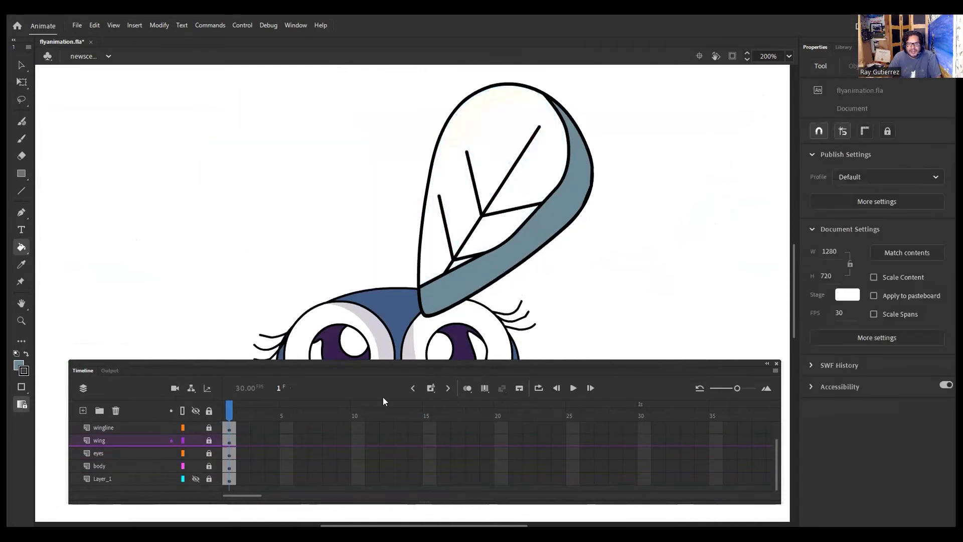
# Delete the black strokes along the middle and lower parts of the shadow's inner edge.
pyautogui.click(20, 67)
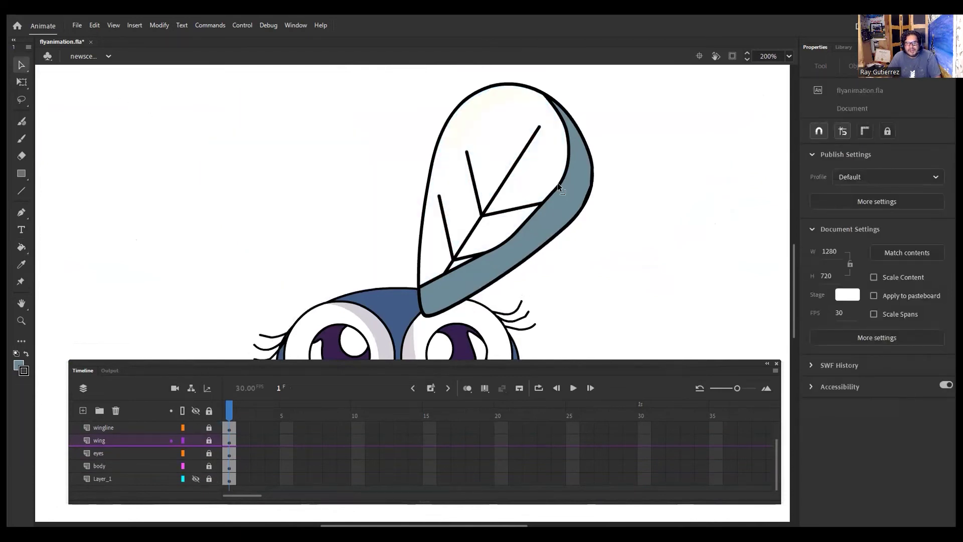
pyautogui.click(557, 184)
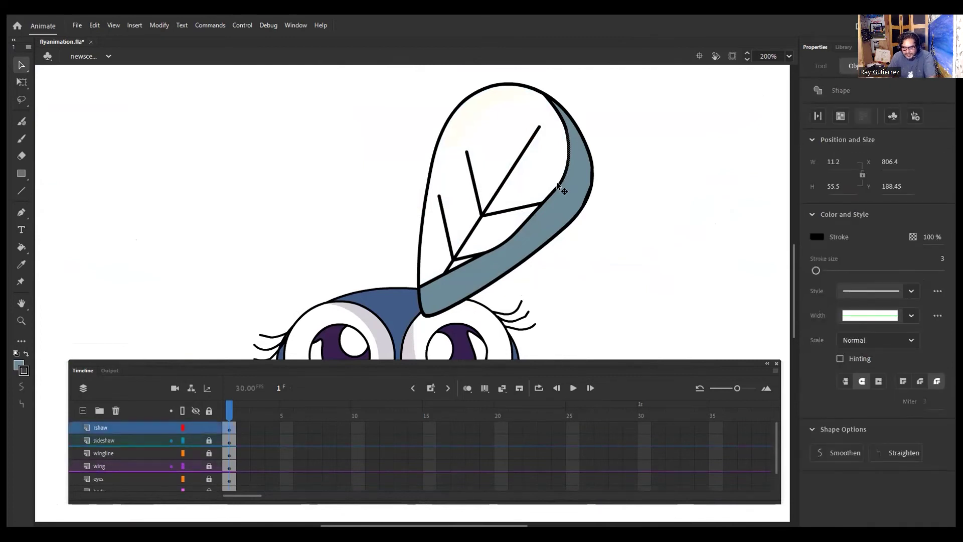
pyautogui.press('Delete')
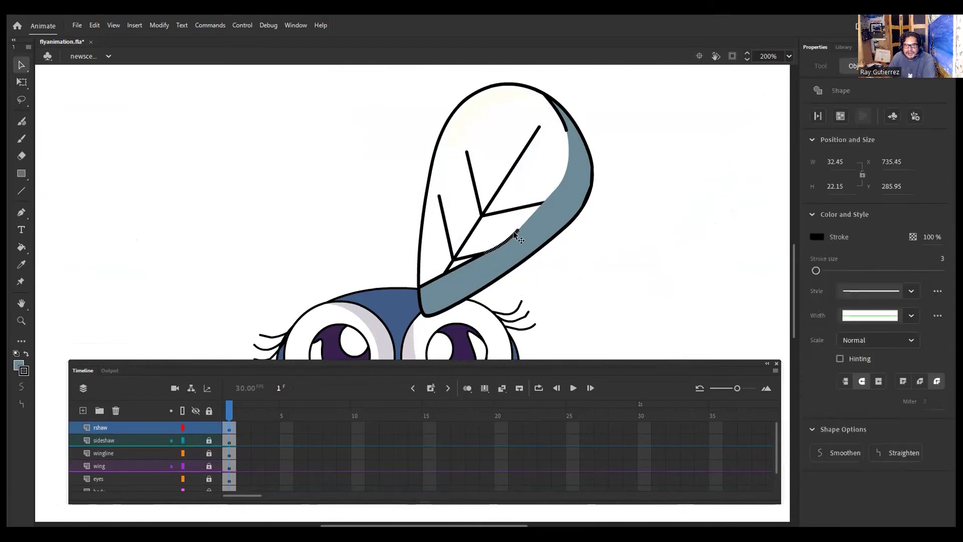
pyautogui.click(465, 261)
pyautogui.press('Delete')
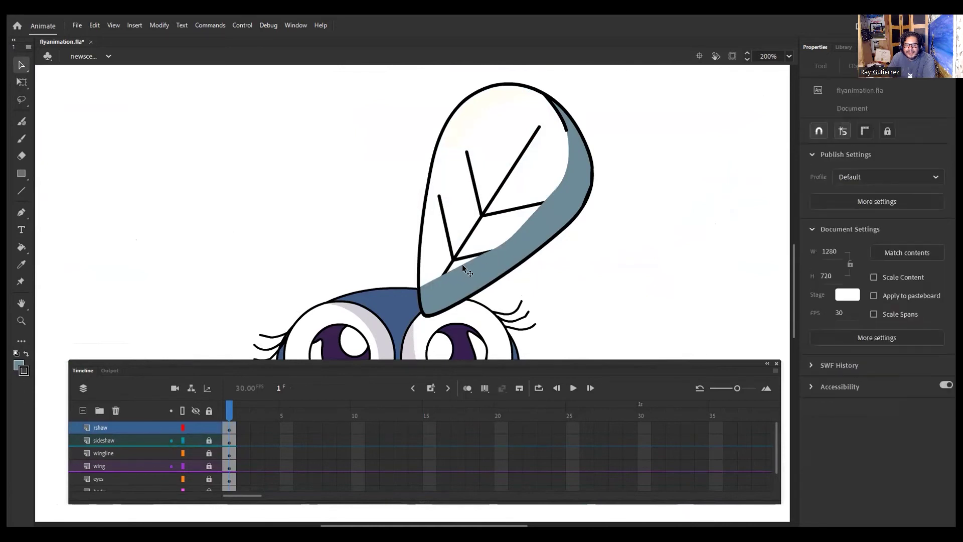
# Delete the shadow's stroke along the wing's upper outer edge and the short inner stroke near the tip.
pyautogui.click(483, 287)
pyautogui.click(558, 236)
pyautogui.click(592, 164)
pyautogui.click(590, 146)
pyautogui.moveTo(574, 122); pyautogui.dragTo(576, 127)
pyautogui.click(561, 121)
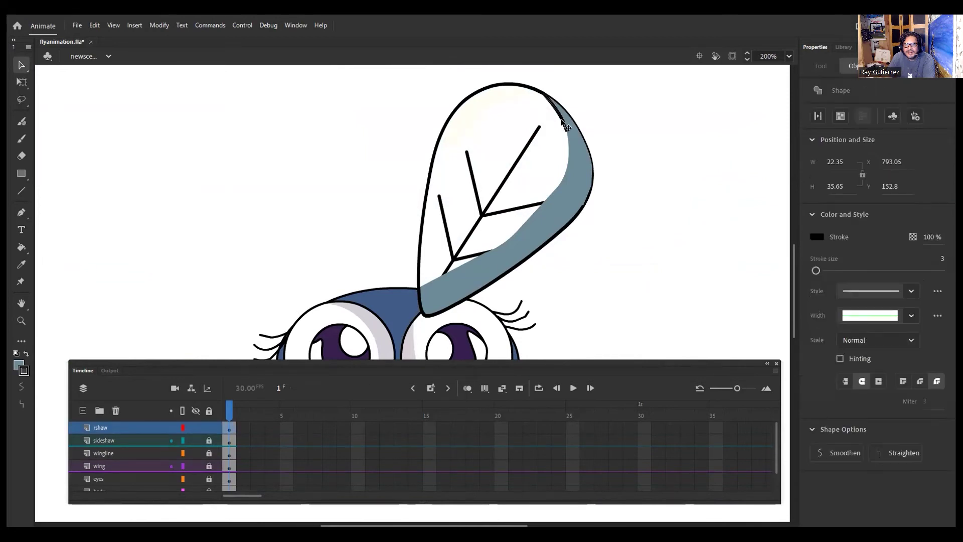
pyautogui.click(543, 93)
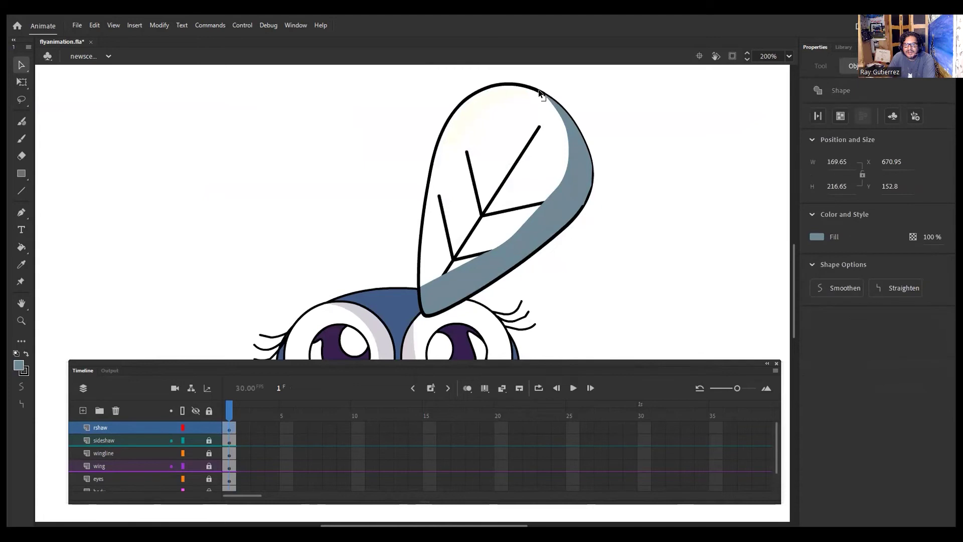
pyautogui.click(538, 92)
pyautogui.click(432, 141)
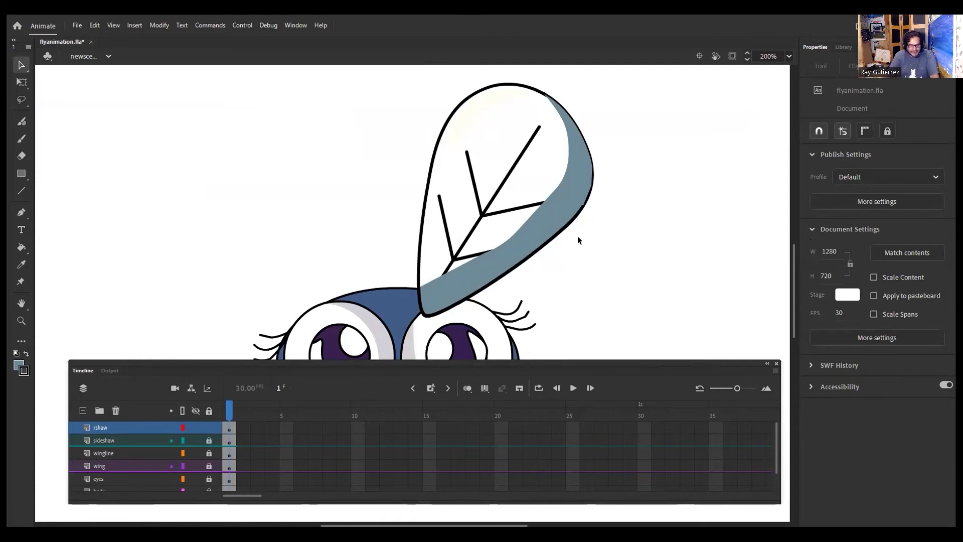
# Erase at the leftover stroke end on the shadow's outer edge with the size 3 Eraser, undoing unwanted passes.
pyautogui.hotkey('ctrl', '=')
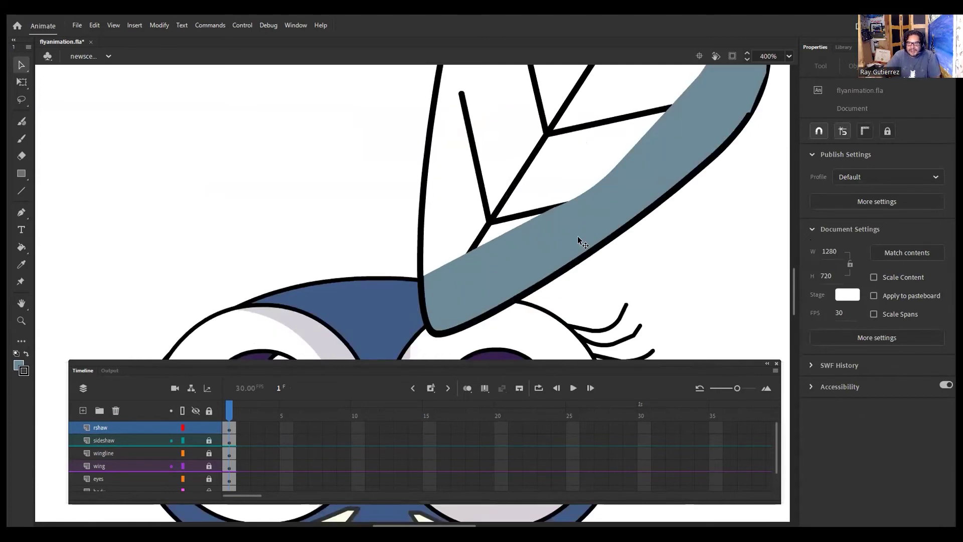
pyautogui.moveTo(790, 302); pyautogui.dragTo(790, 293)
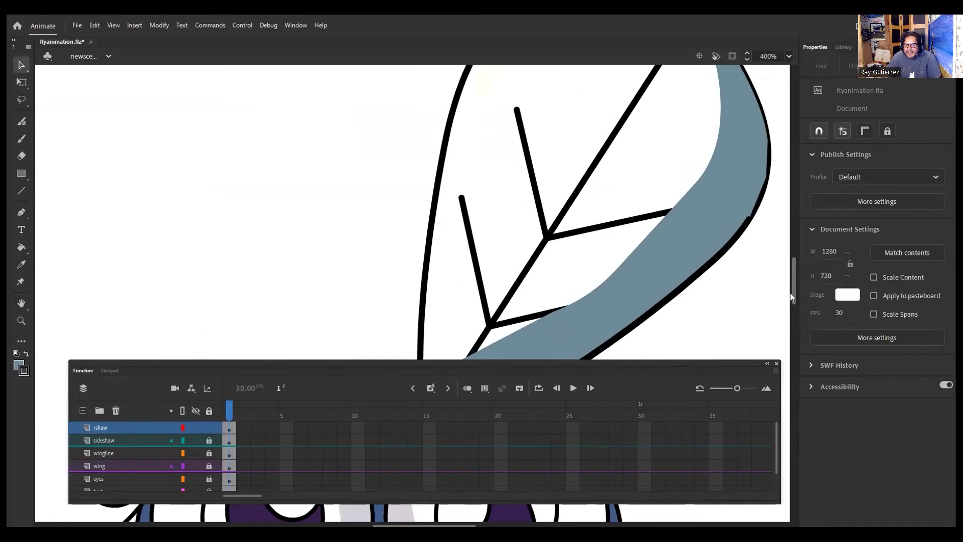
pyautogui.click(21, 156)
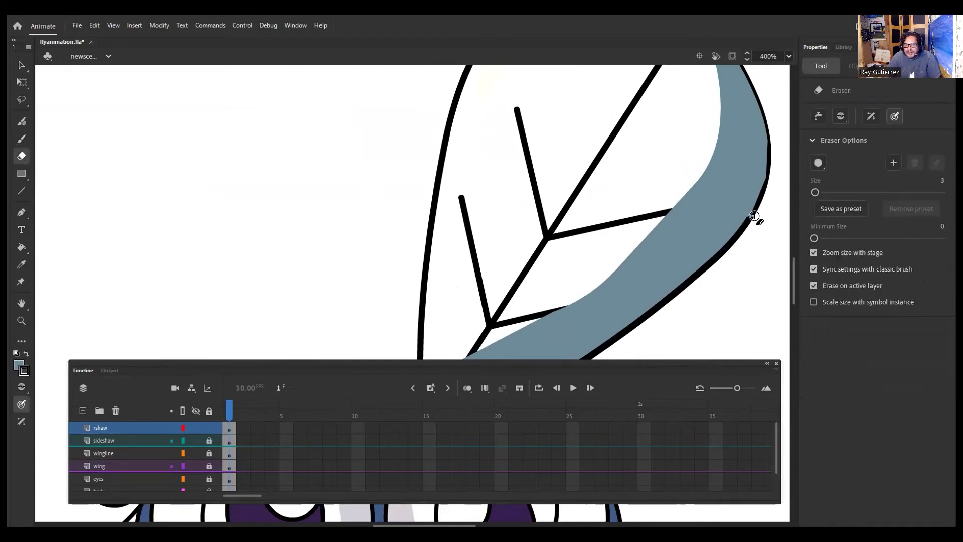
pyautogui.moveTo(753, 216); pyautogui.dragTo(767, 174)
pyautogui.hotkey('ctrl', 'z')
pyautogui.moveTo(757, 209); pyautogui.dragTo(747, 222)
pyautogui.moveTo(751, 220); pyautogui.dragTo(758, 206)
pyautogui.moveTo(752, 212); pyautogui.dragTo(751, 215)
pyautogui.hotkey('ctrl', 'z')
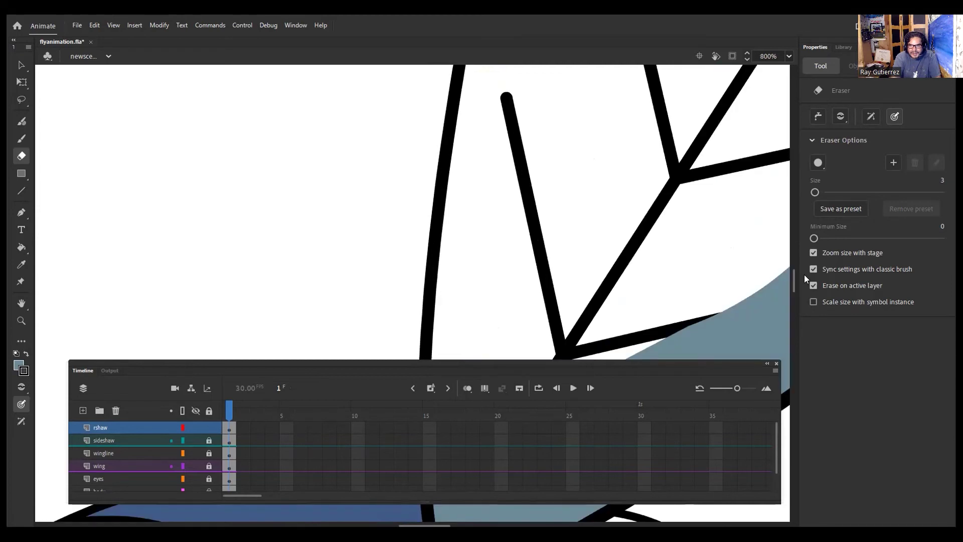
# Select the rshaw layer and show the reference Layer_1 again.
pyautogui.hotkey('ctrl', '-')
pyautogui.hotkey('ctrl', '-')
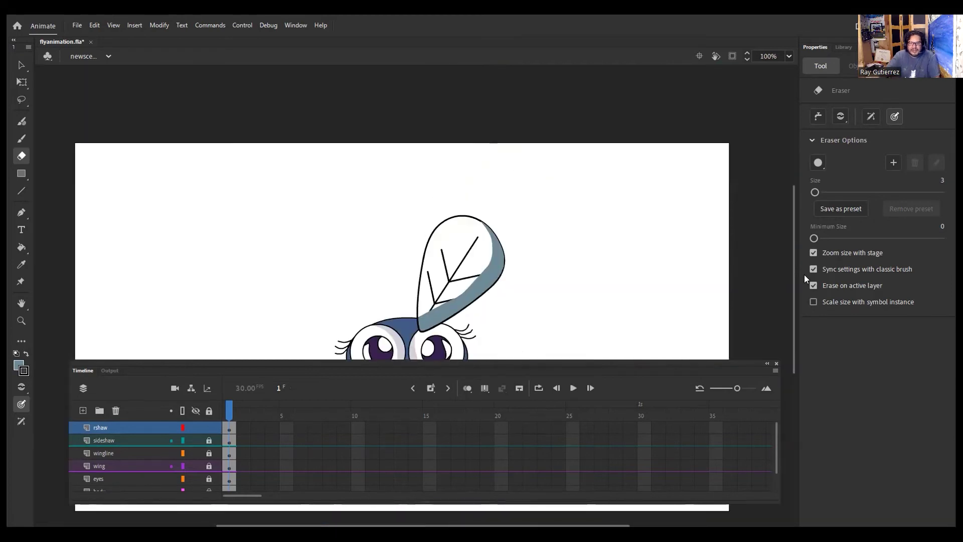
pyautogui.moveTo(793, 276); pyautogui.dragTo(794, 307)
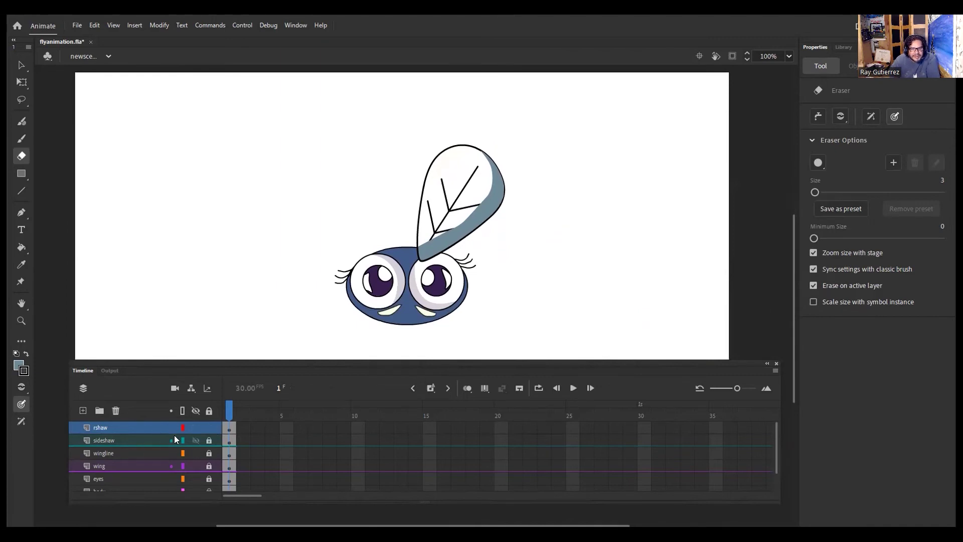
pyautogui.click(196, 440)
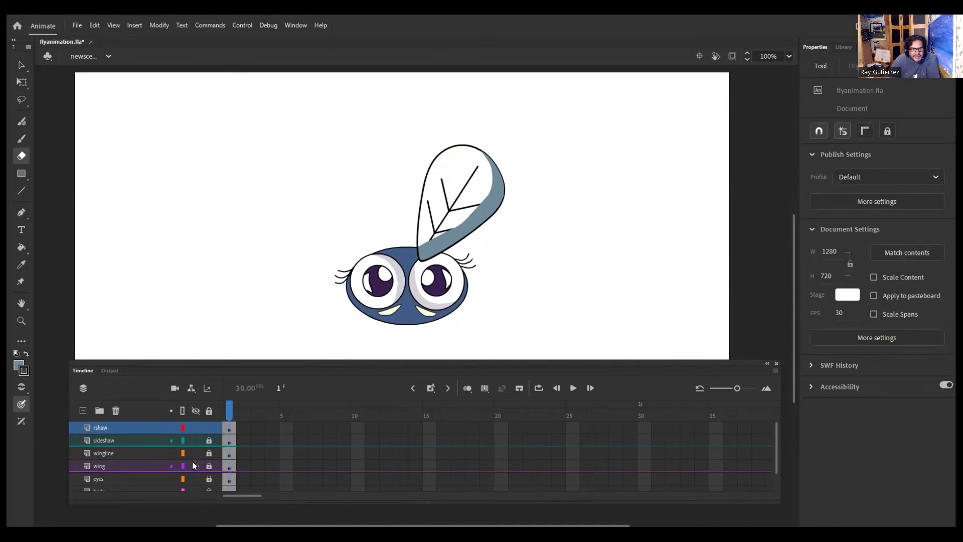
pyautogui.click(123, 432)
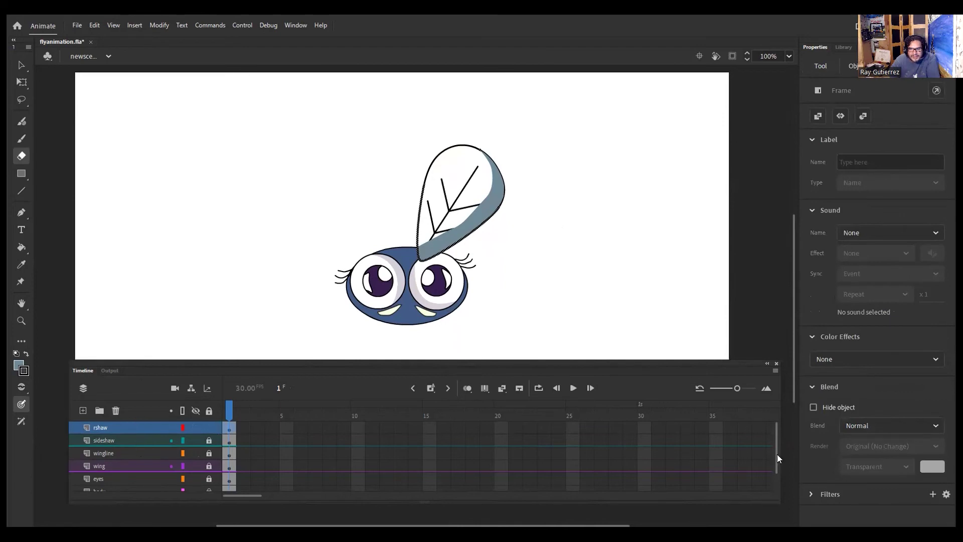
pyautogui.moveTo(778, 454); pyautogui.dragTo(775, 477)
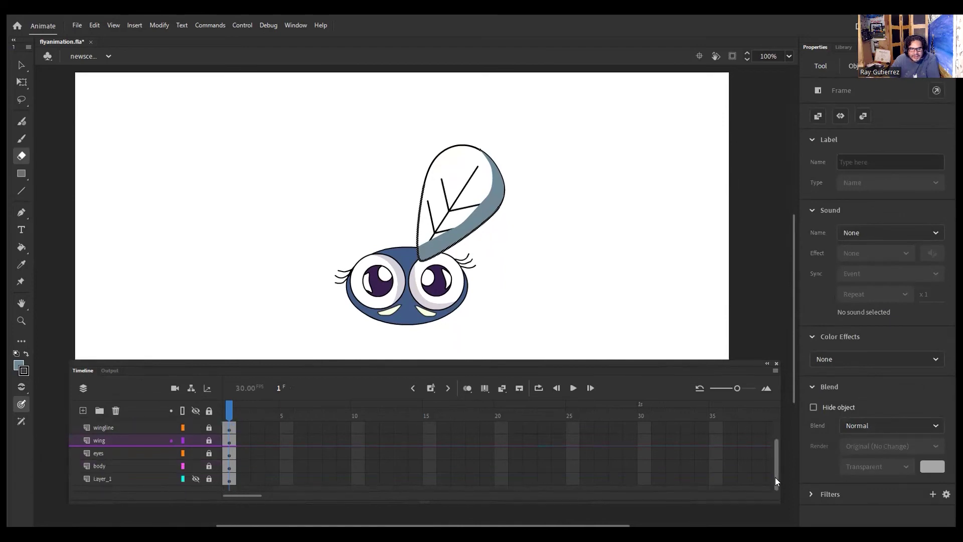
pyautogui.click(196, 478)
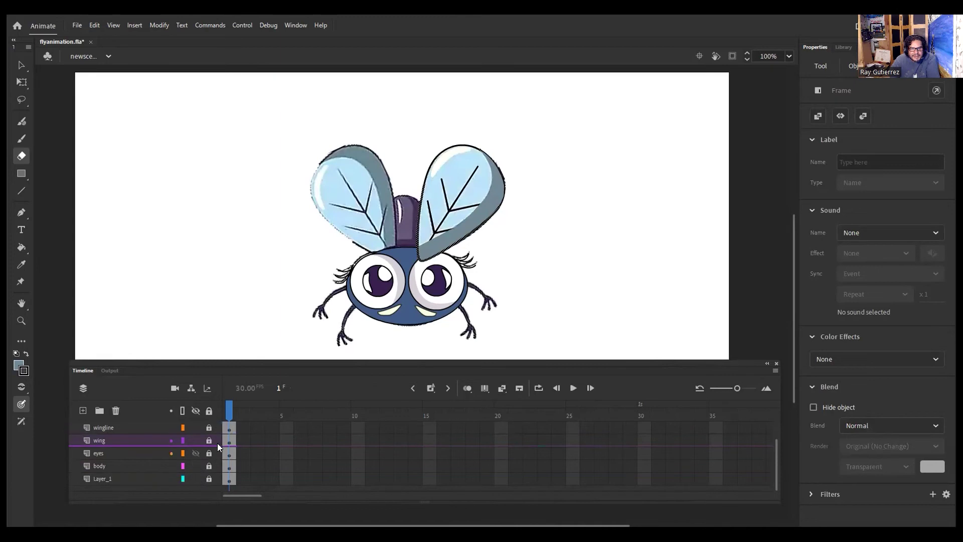
pyautogui.scroll(2, 218, 444)
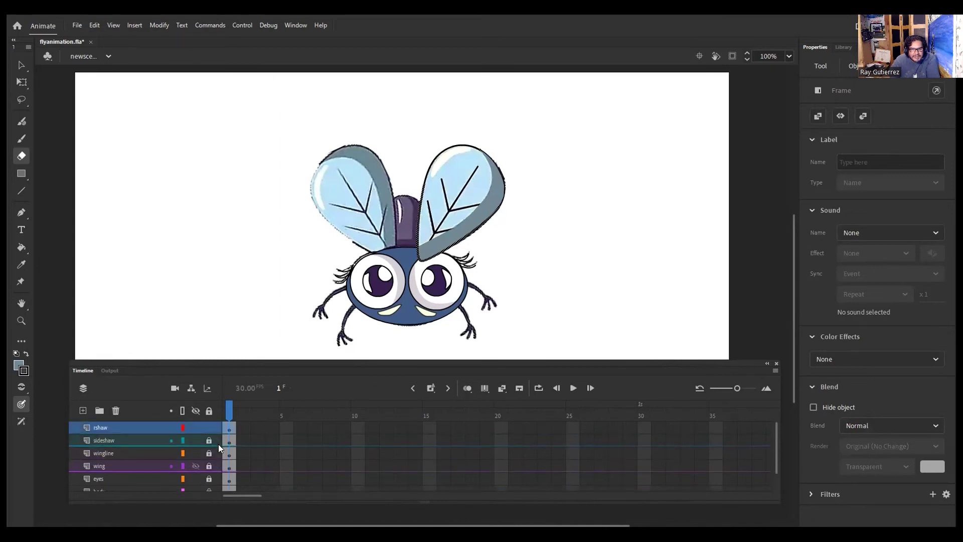
# Make the wing layer active, unlock it and clear the selection of its artwork.
pyautogui.click(116, 453)
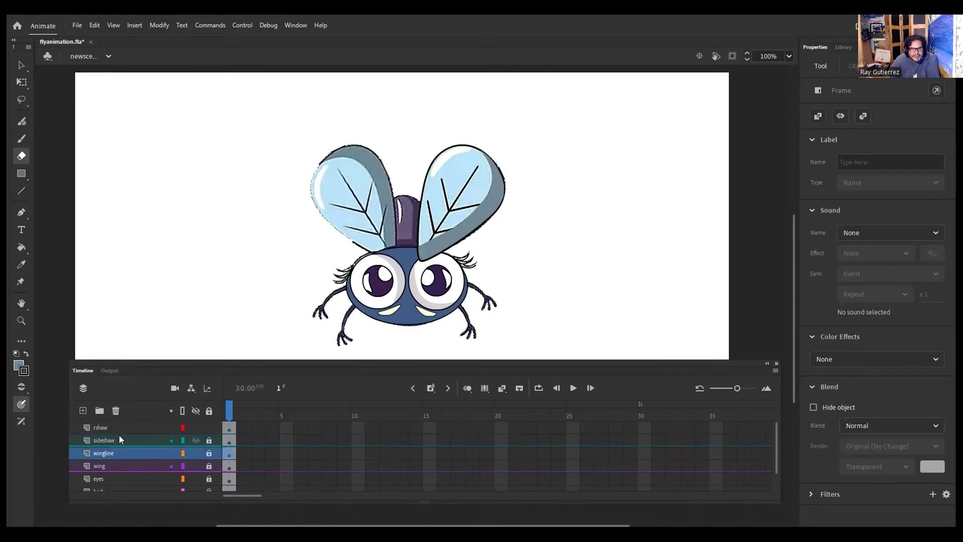
pyautogui.click(120, 439)
pyautogui.click(193, 441)
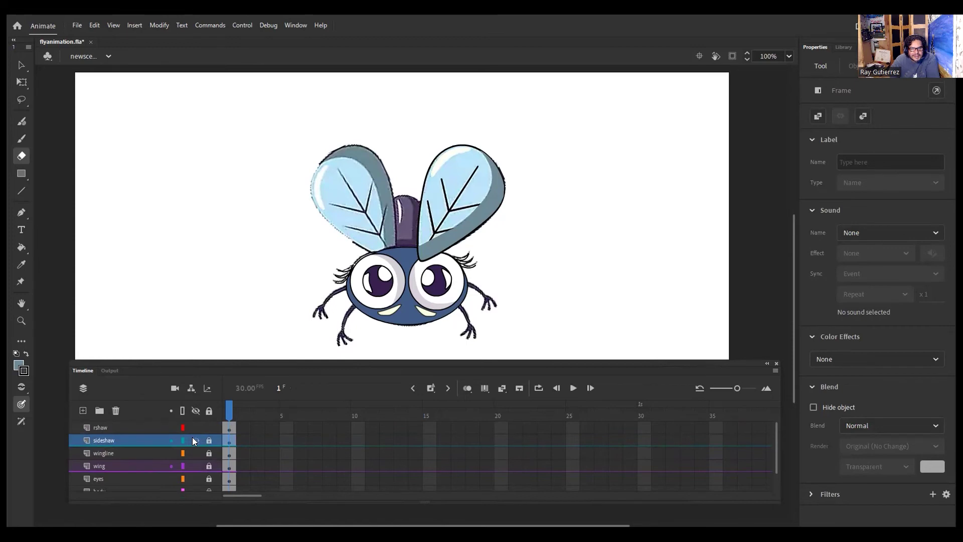
pyautogui.click(125, 428)
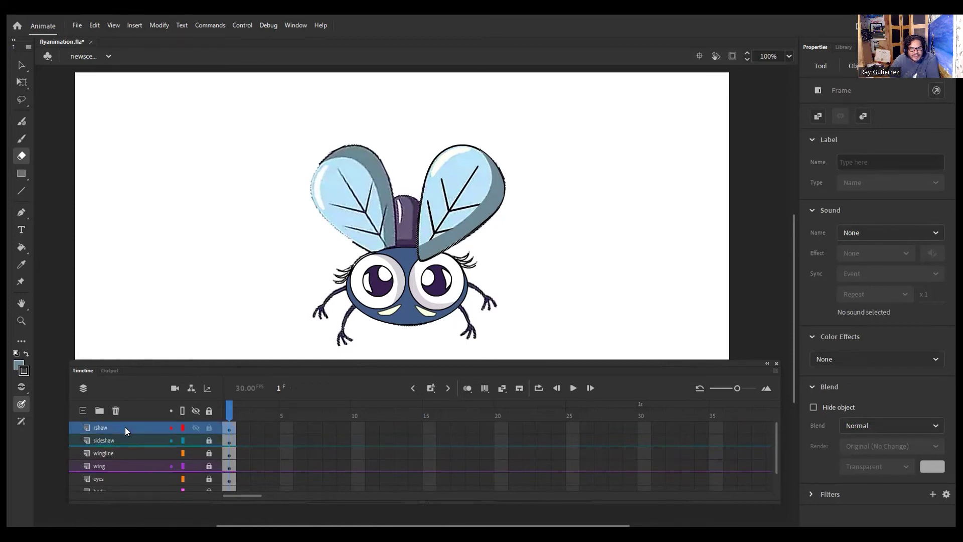
pyautogui.click(133, 466)
pyautogui.click(209, 465)
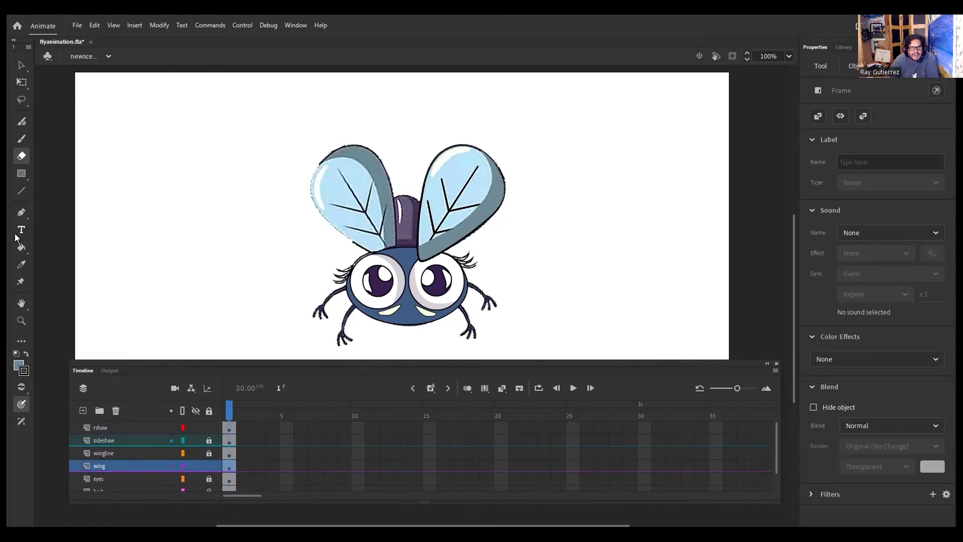
pyautogui.click(21, 266)
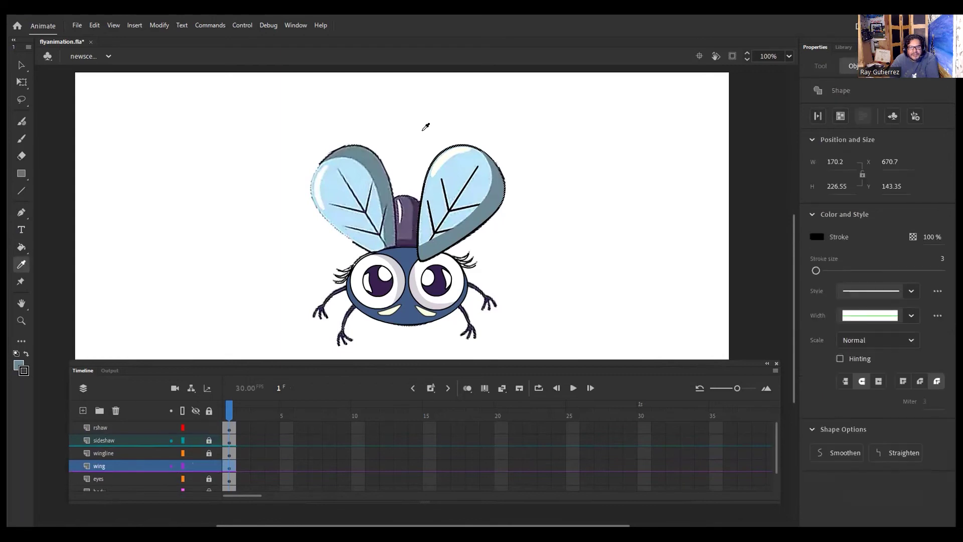
pyautogui.click(22, 64)
pyautogui.click(217, 237)
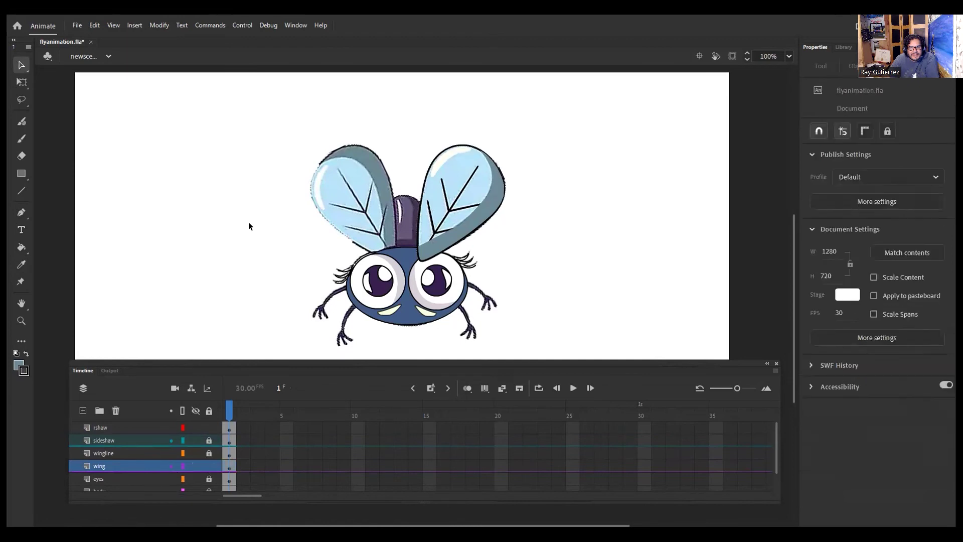
# Sample the wing's light blue with the Eyedropper and fill the right-hand wing with it on the wing layer.
pyautogui.click(22, 248)
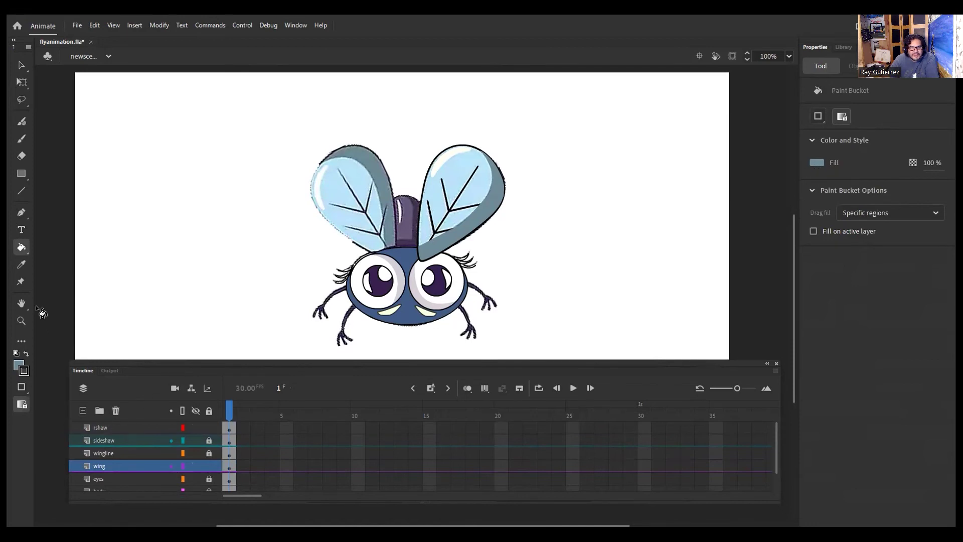
pyautogui.click(21, 264)
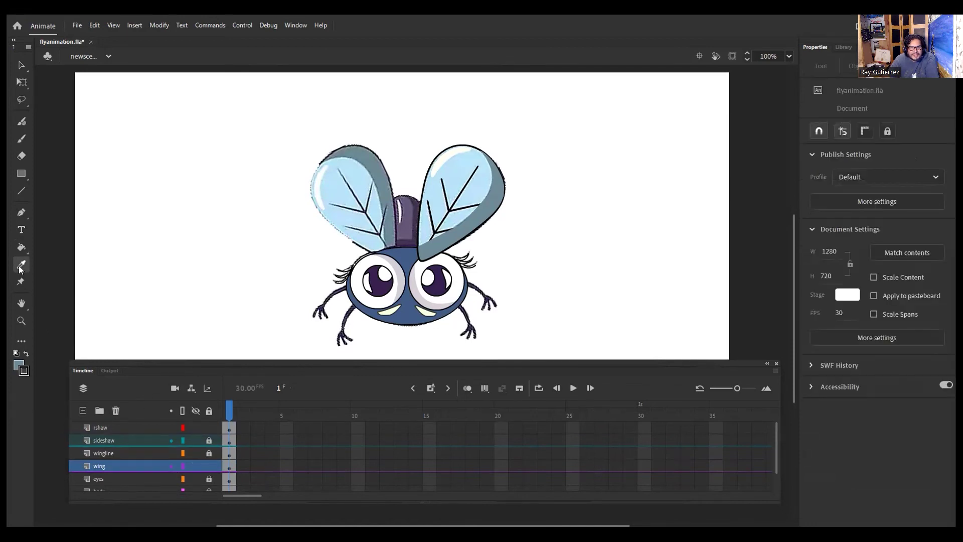
pyautogui.click(459, 185)
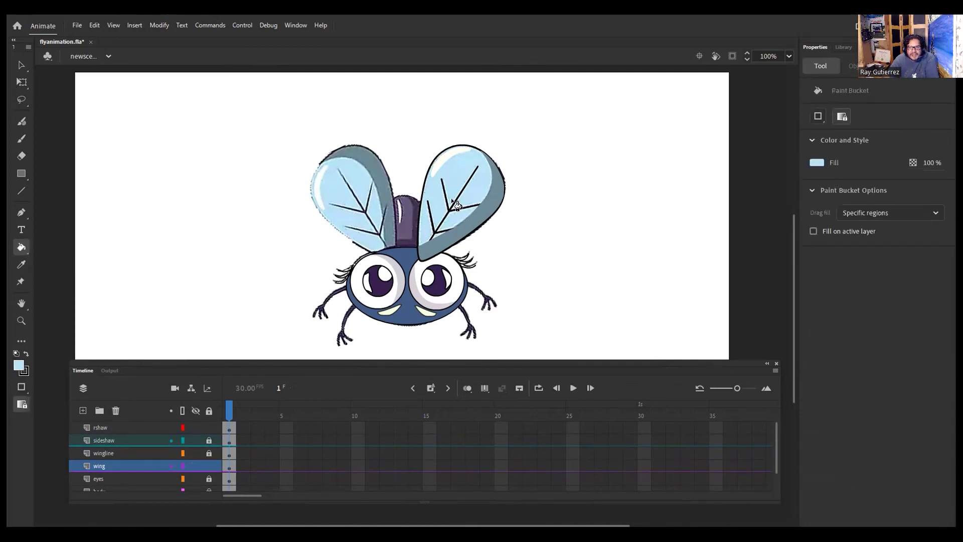
pyautogui.click(451, 191)
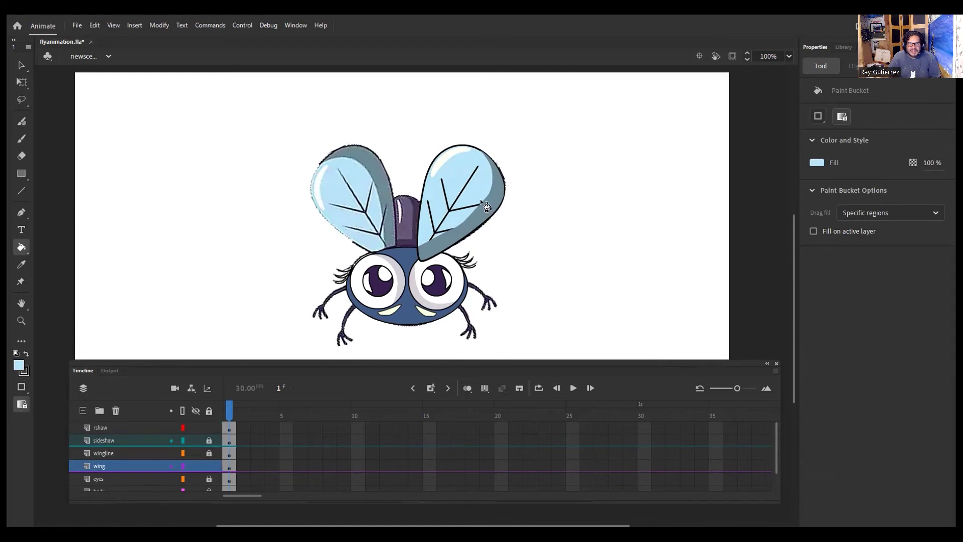
# Move the rshaw layer between wingline and wing, and lock the sideshaw layer.
pyautogui.click(135, 440)
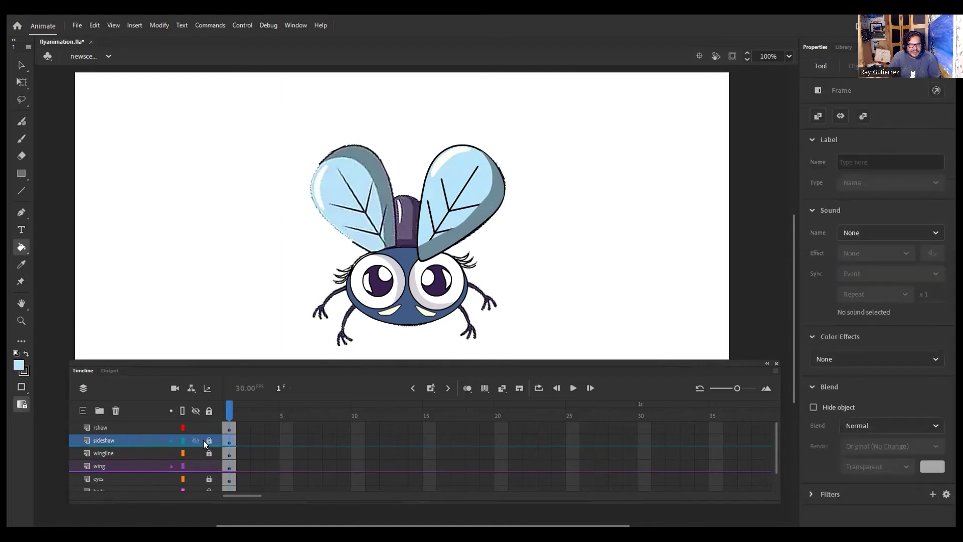
pyautogui.click(125, 424)
pyautogui.moveTo(123, 427); pyautogui.dragTo(125, 459)
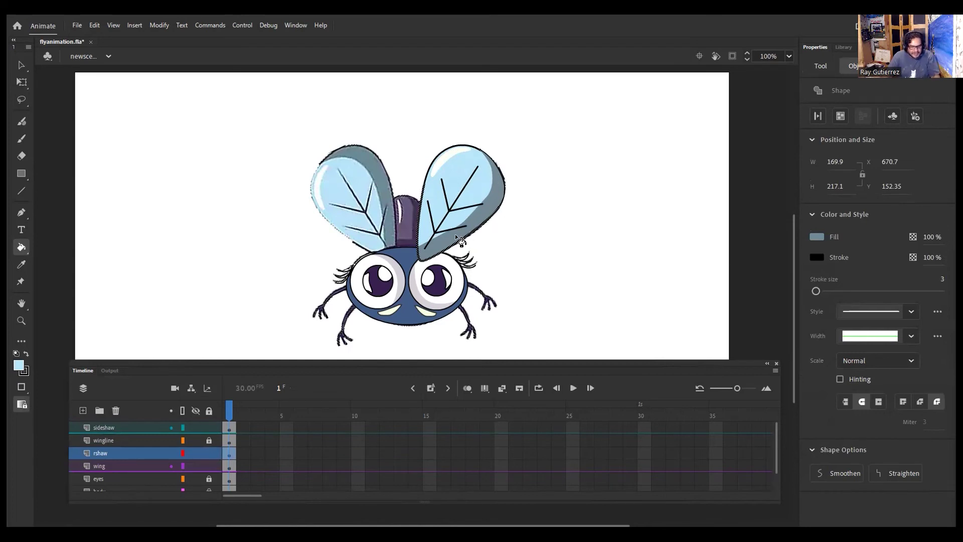
pyautogui.hotkey('ctrl', '=')
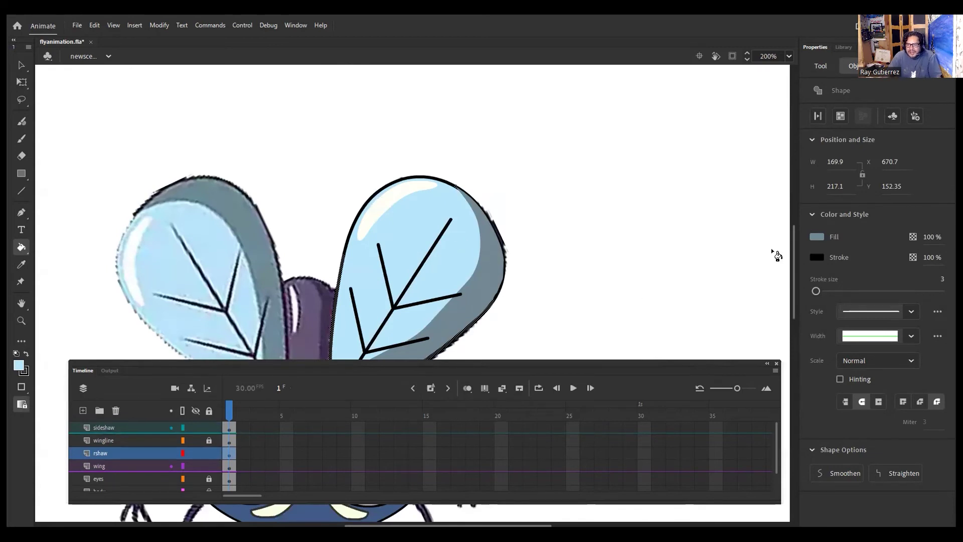
pyautogui.moveTo(793, 264); pyautogui.dragTo(793, 287)
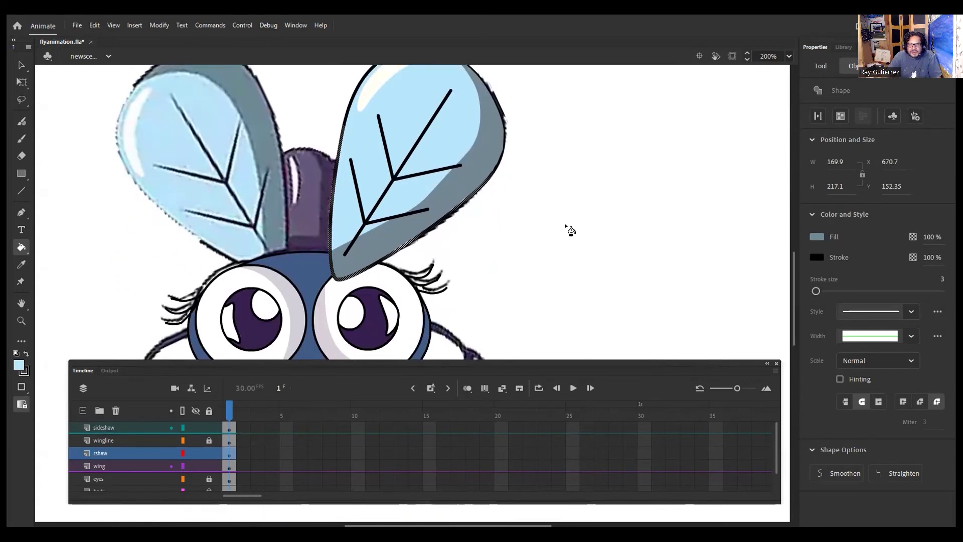
pyautogui.click(21, 66)
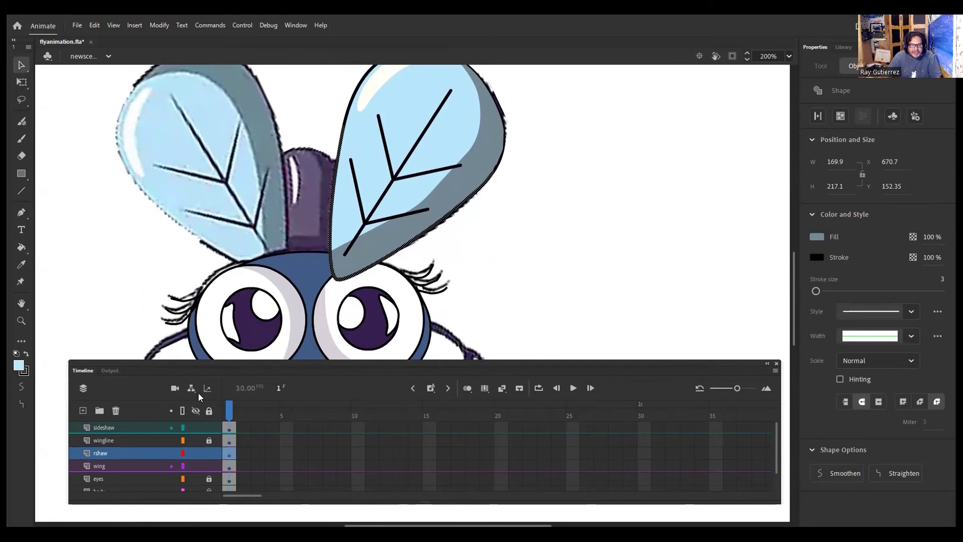
pyautogui.click(149, 428)
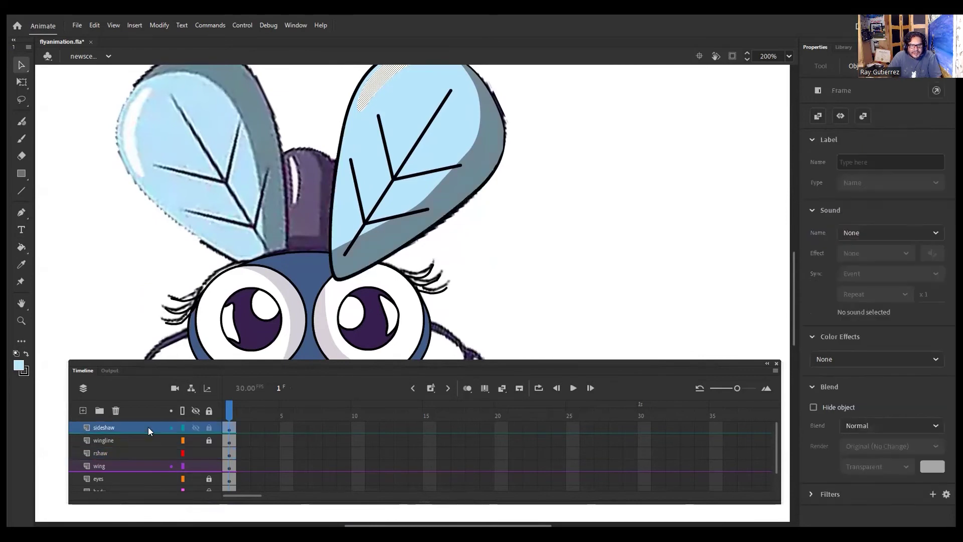
pyautogui.click(209, 428)
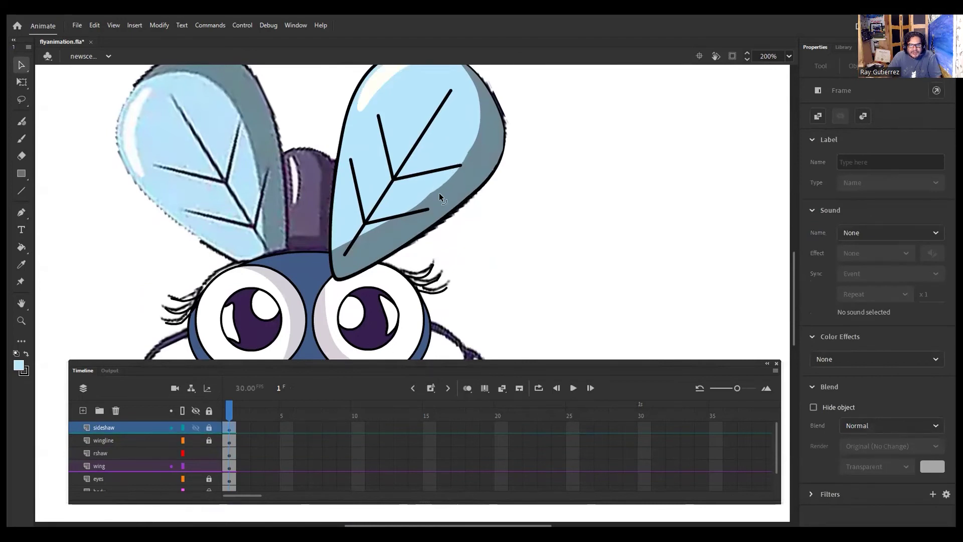
# Reshape the inner edge of the right-hand wing's shadow by bending its curve slightly inward.
pyautogui.click(421, 200)
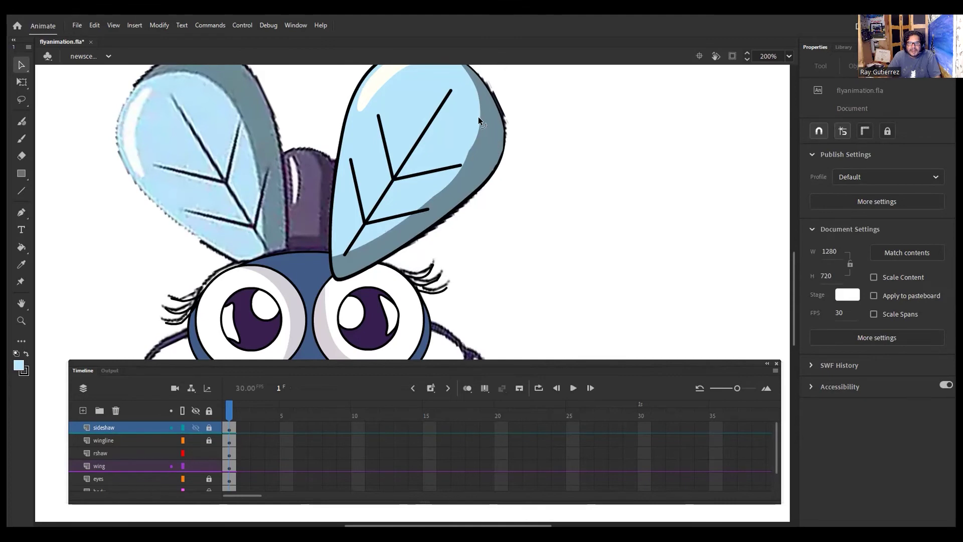
pyautogui.moveTo(475, 152)
pyautogui.mouseDown()
pyautogui.moveTo(465, 161)
pyautogui.moveTo(474, 140)
pyautogui.mouseUp()
pyautogui.moveTo(477, 101)
pyautogui.mouseDown()
pyautogui.moveTo(473, 85)
pyautogui.moveTo(476, 95)
pyautogui.mouseUp()
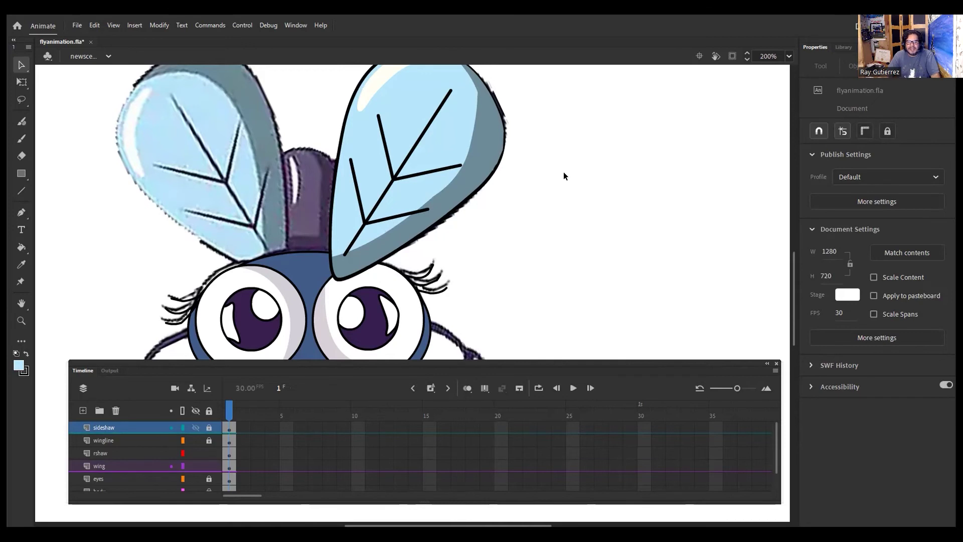
# Try lowering the wing shadow's fill opacity to 36% and undo the change.
pyautogui.click(484, 156)
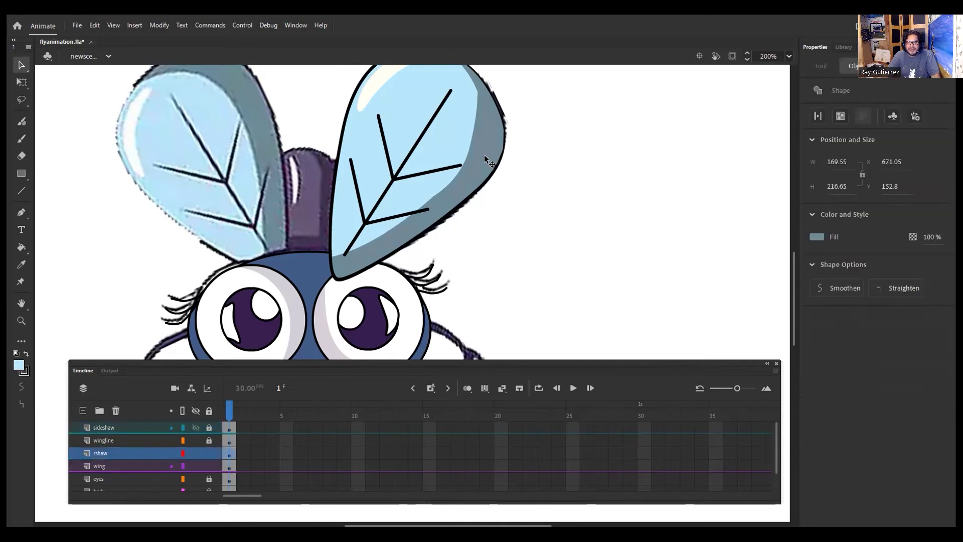
pyautogui.click(931, 239)
pyautogui.moveTo(931, 239); pyautogui.dragTo(905, 249)
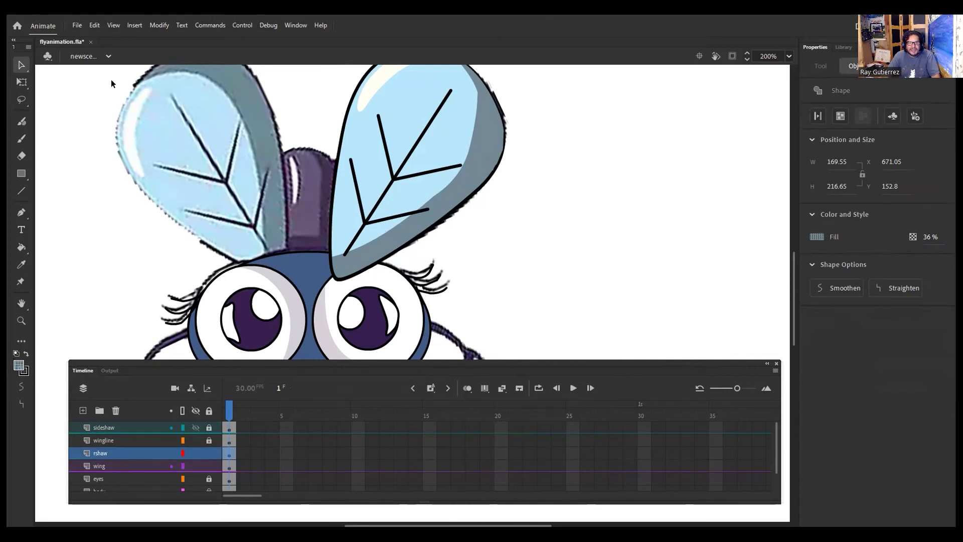
pyautogui.click(92, 25)
pyautogui.click(110, 37)
# Unlock sideshaw, reselect the shadow on rshaw and try fill opacities of 24% and 0%.
pyautogui.click(200, 426)
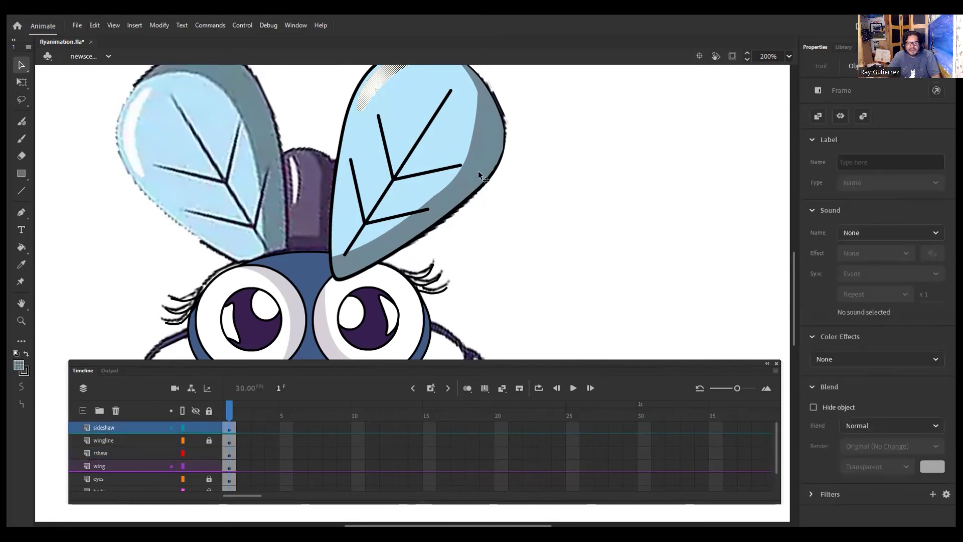
pyautogui.click(652, 179)
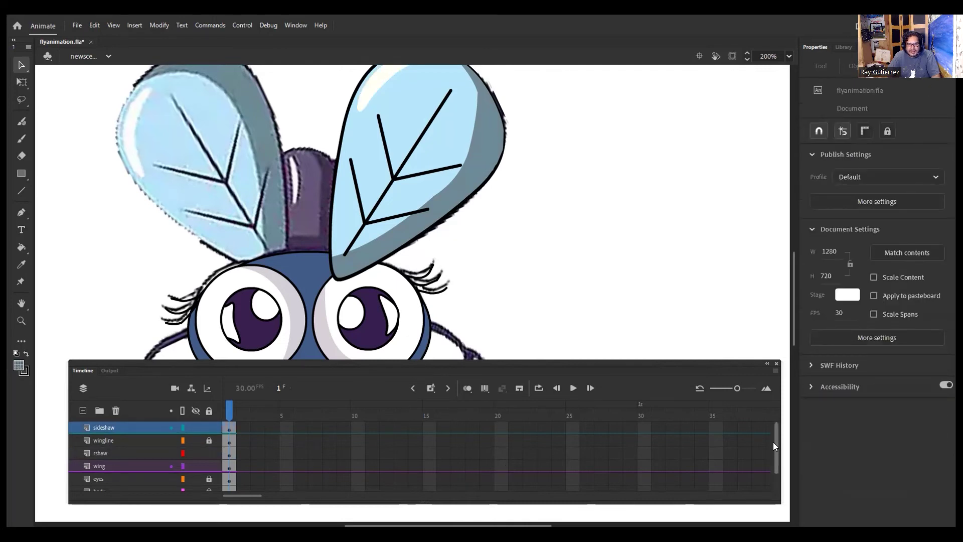
pyautogui.click(119, 453)
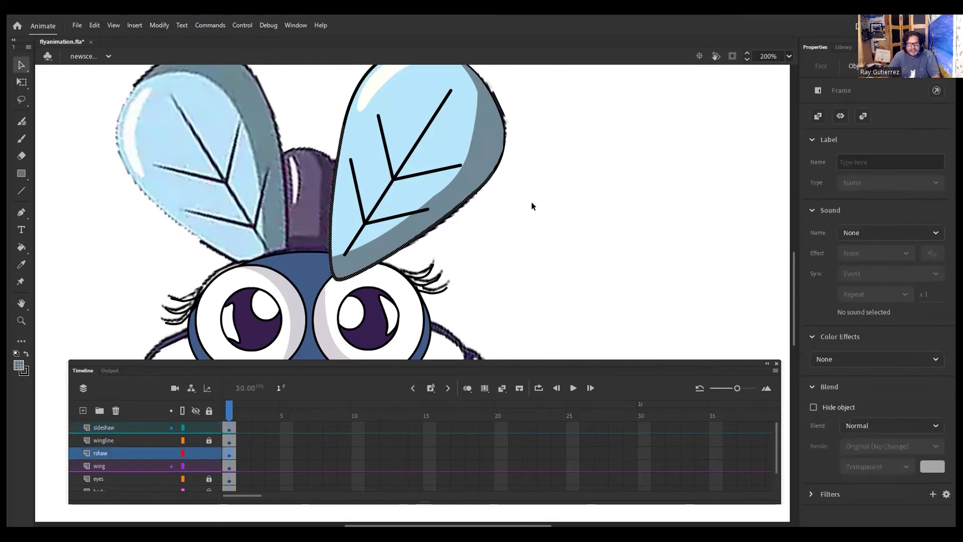
pyautogui.click(531, 202)
pyautogui.click(482, 171)
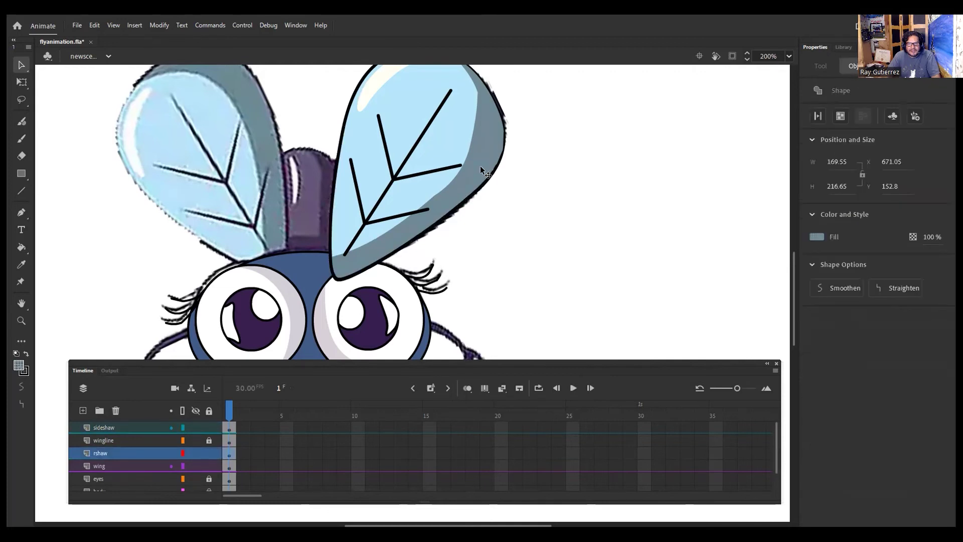
pyautogui.click(192, 451)
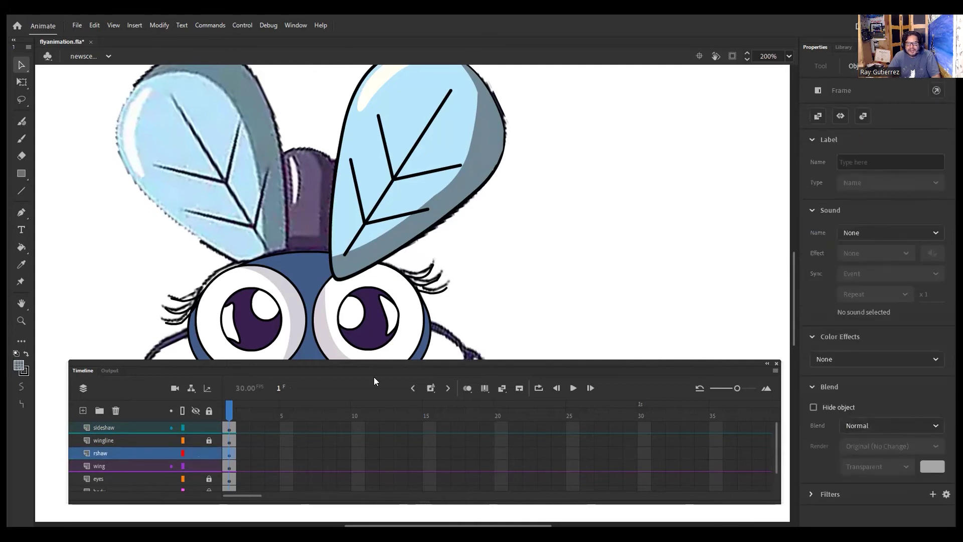
pyautogui.click(446, 203)
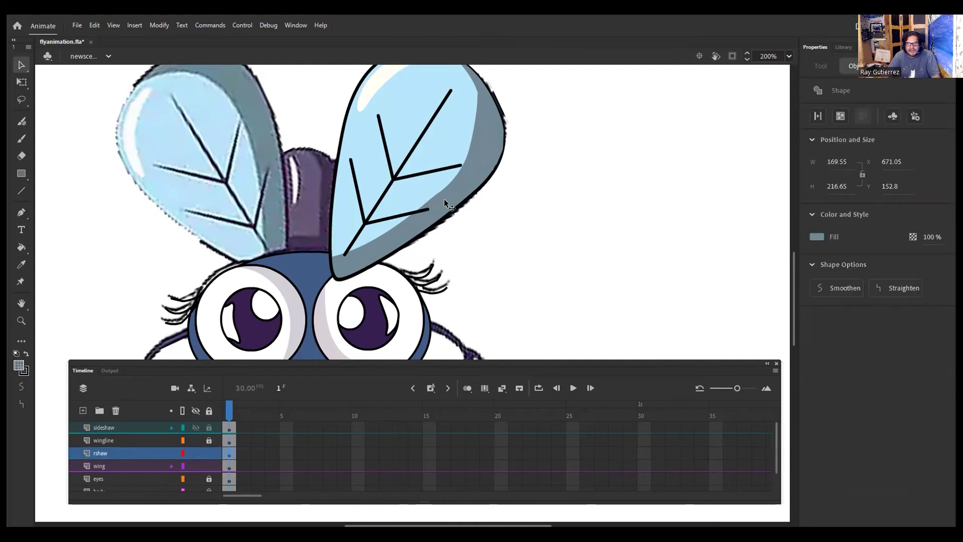
pyautogui.moveTo(928, 240); pyautogui.dragTo(898, 253)
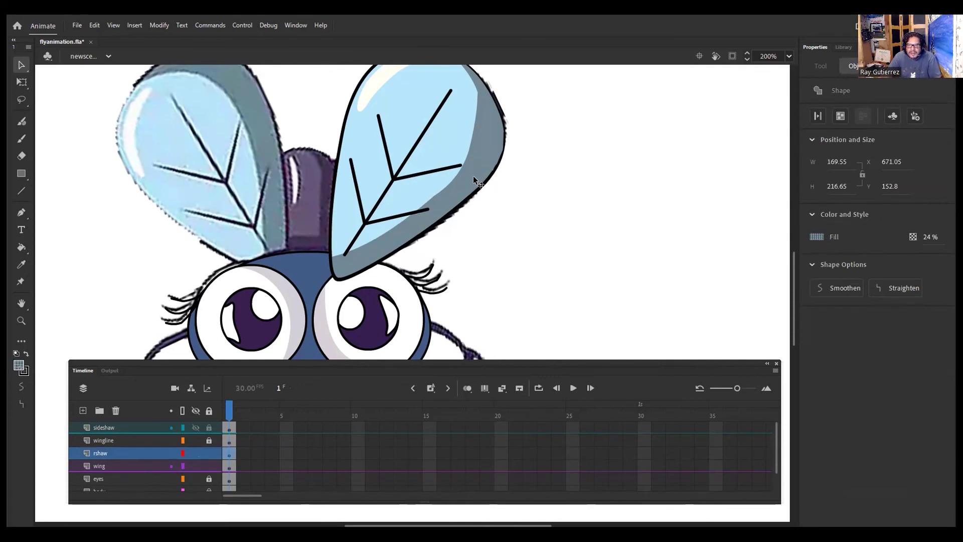
pyautogui.click(928, 239)
pyautogui.write('1')
pyautogui.moveTo(912, 240); pyautogui.dragTo(912, 242)
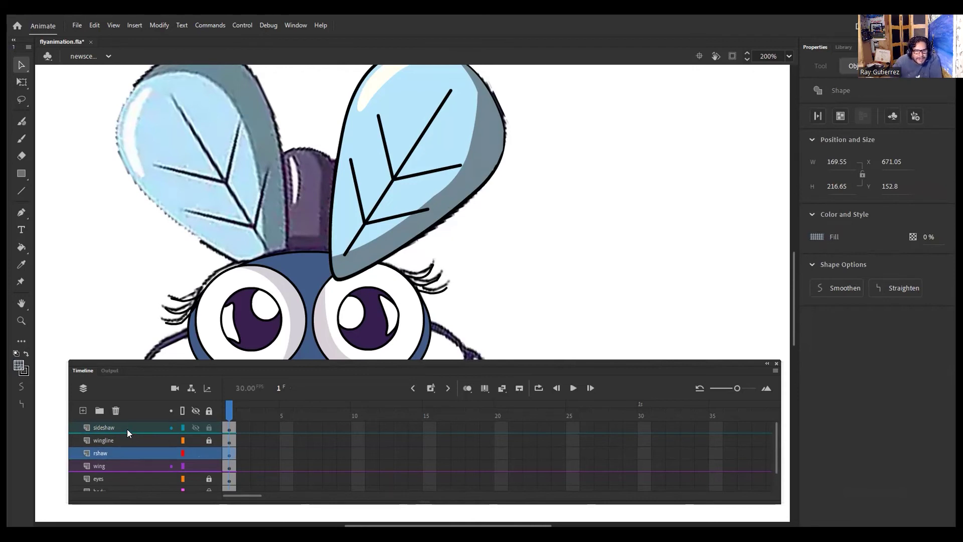
# Undo the shadow's opacity changes until its fill is back at 100%.
pyautogui.click(95, 26)
pyautogui.click(112, 37)
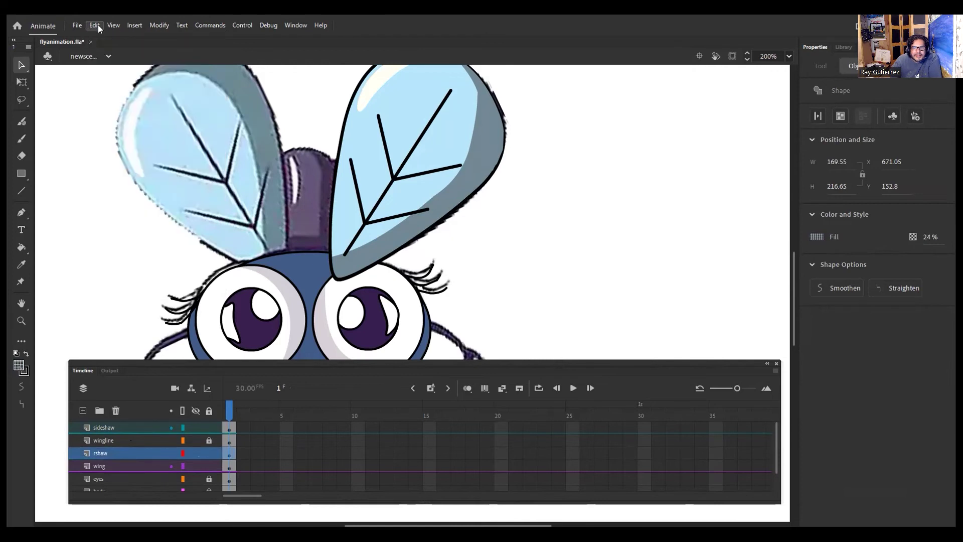
pyautogui.click(98, 25)
pyautogui.click(113, 37)
pyautogui.click(95, 26)
pyautogui.click(113, 37)
pyautogui.click(95, 26)
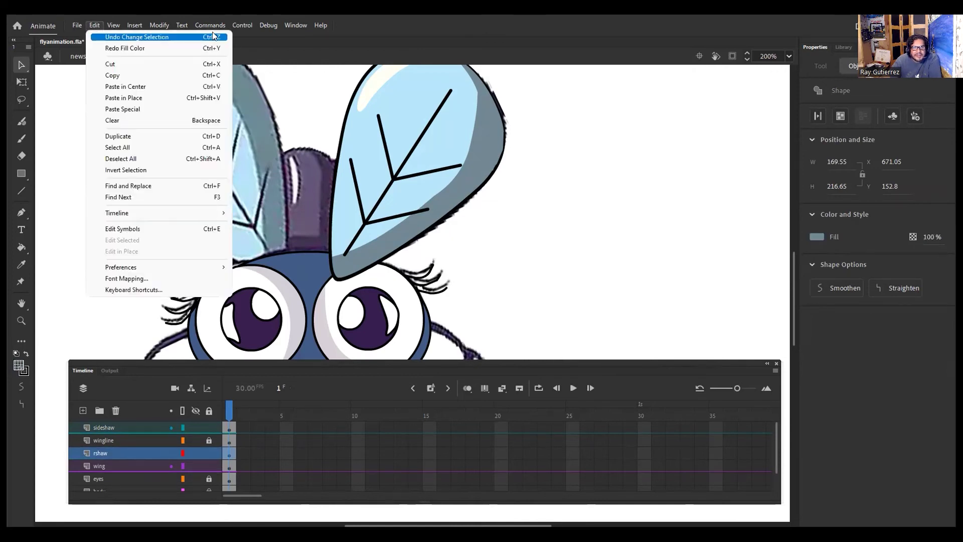
pyautogui.click(135, 37)
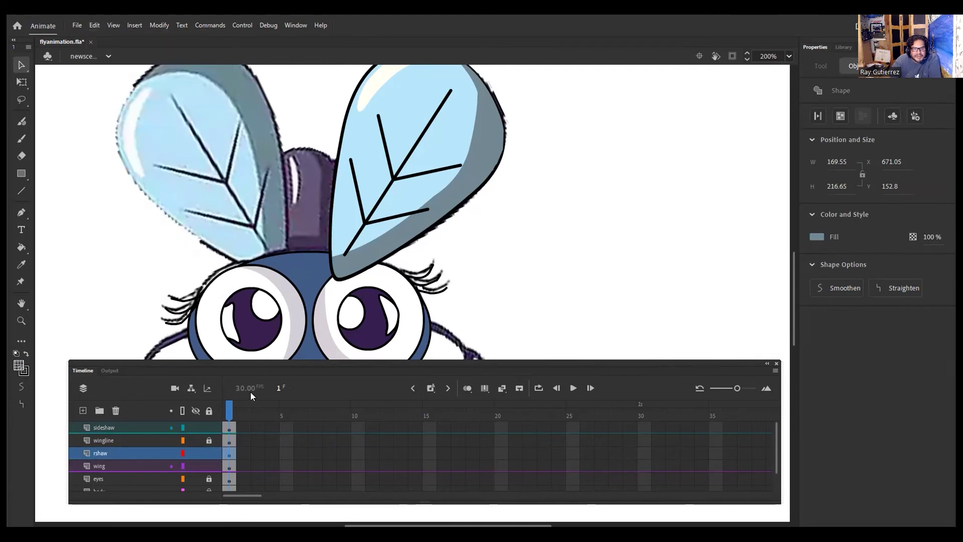
# Lock all layers and unlock only the rshaw layer.
pyautogui.click(209, 411)
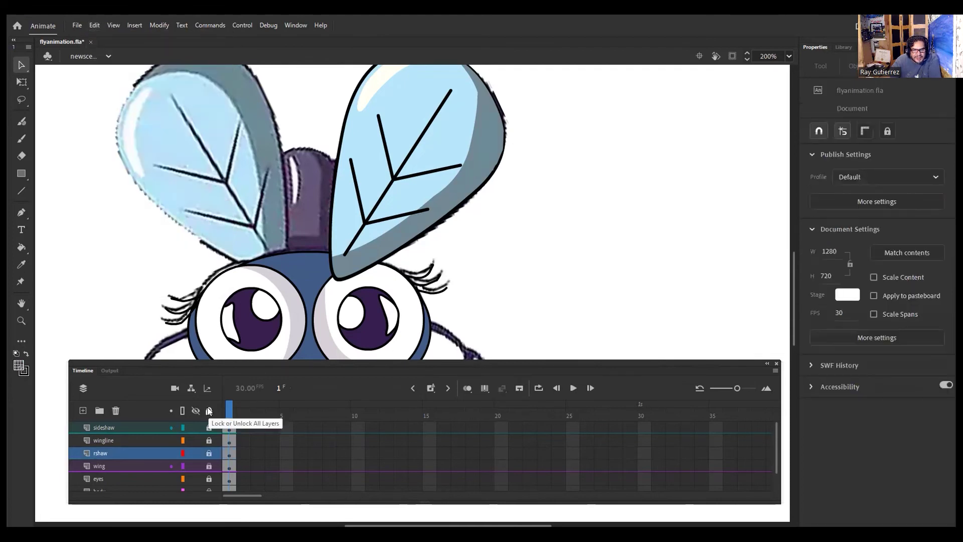
pyautogui.click(109, 453)
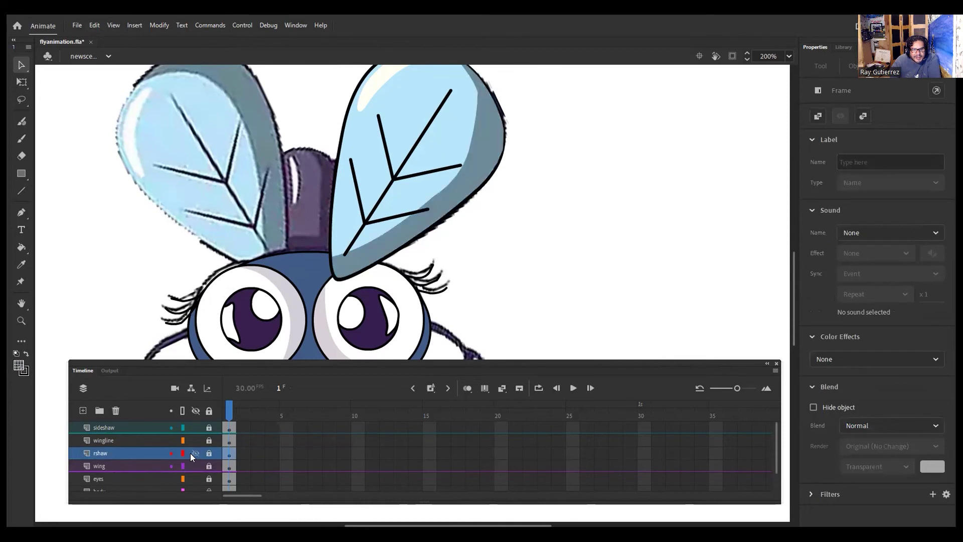
pyautogui.click(208, 454)
# Set the fill opacity of the right-hand wing's shadow to 31%.
pyautogui.click(470, 186)
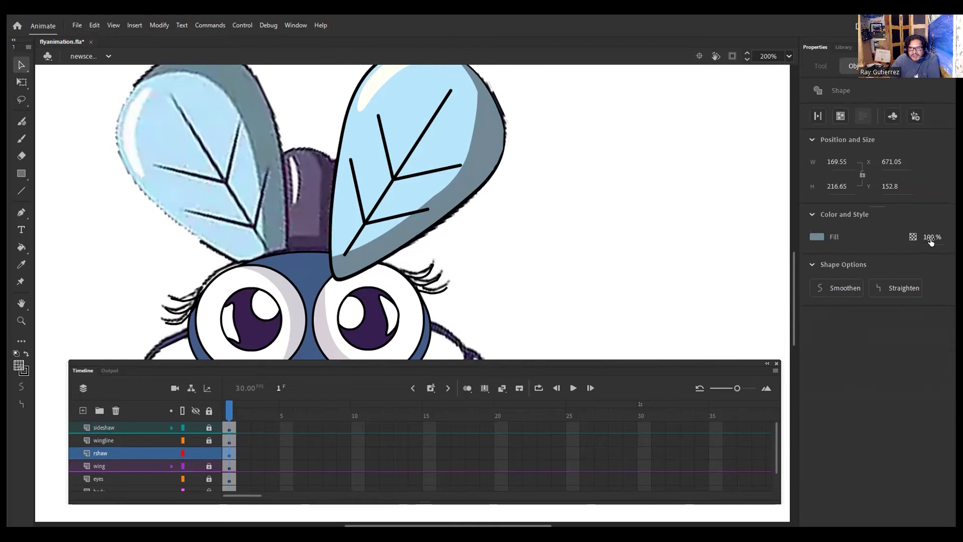
pyautogui.moveTo(933, 238); pyautogui.dragTo(903, 247)
pyautogui.click(576, 242)
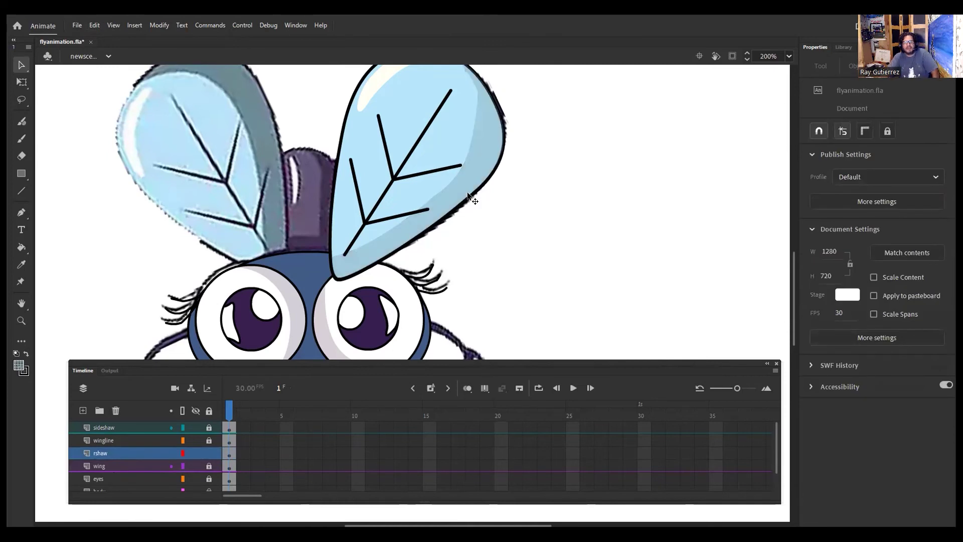
# Reselect the wing shadow on rshaw, raise its fill opacity for a slightly darker tone, and clear the selection.
pyautogui.click(114, 455)
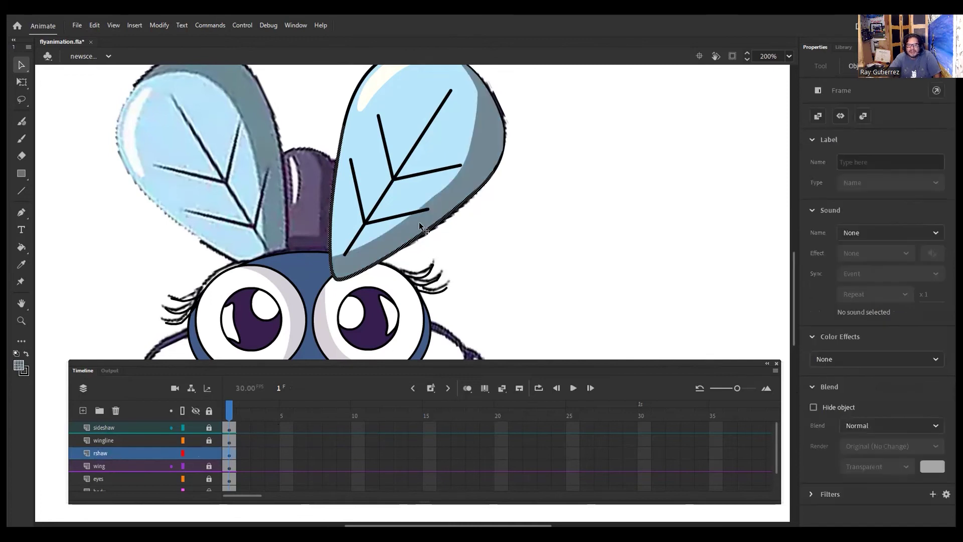
pyautogui.click(474, 187)
pyautogui.click(475, 182)
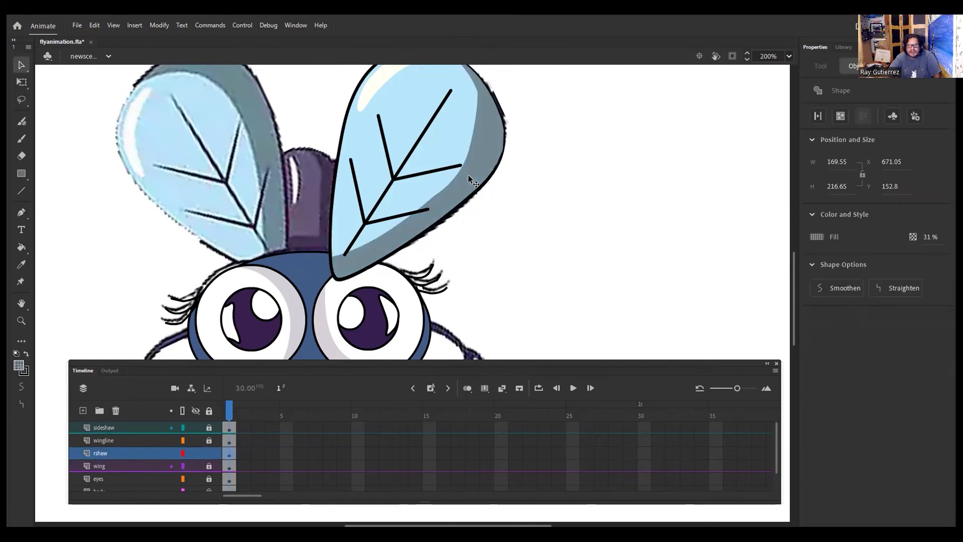
pyautogui.moveTo(925, 237); pyautogui.dragTo(937, 241)
pyautogui.click(616, 244)
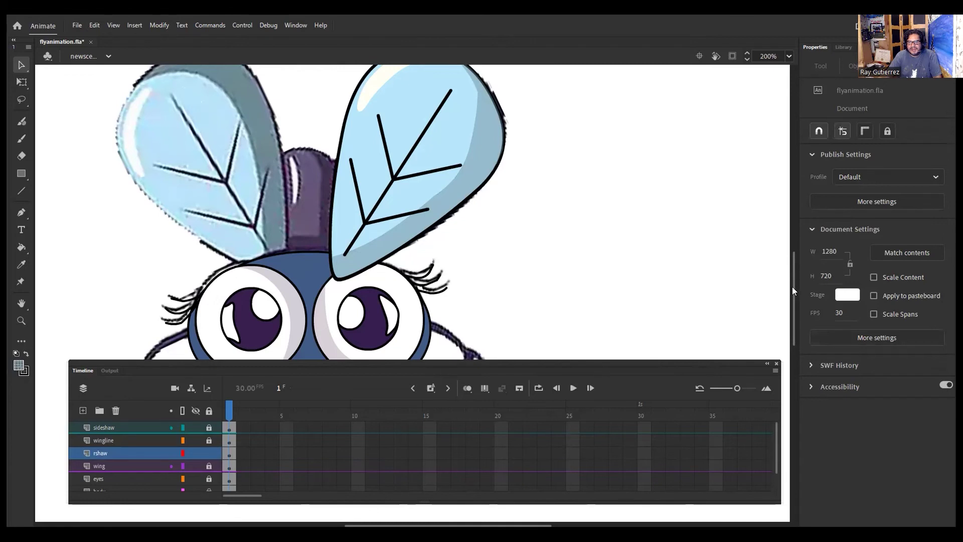
# Reposition the timeline so the whole layer list down to Layer_1 is in view.
pyautogui.moveTo(790, 287)
pyautogui.mouseDown()
pyautogui.moveTo(793, 270)
pyautogui.moveTo(793, 306)
pyautogui.mouseUp()
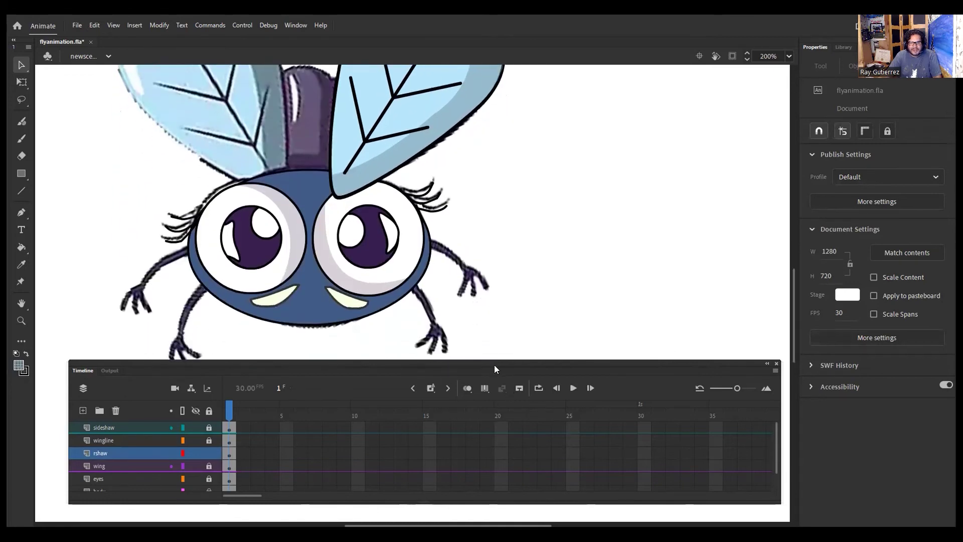
pyautogui.moveTo(355, 499); pyautogui.dragTo(356, 477)
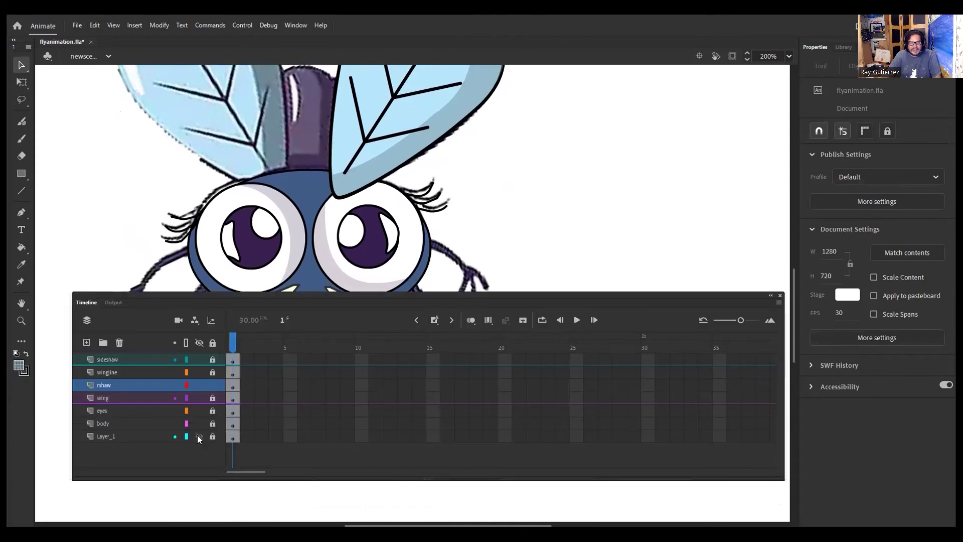
# Hide the Layer_1 reference and review the traced wing and head together at 100% view.
pyautogui.click(198, 436)
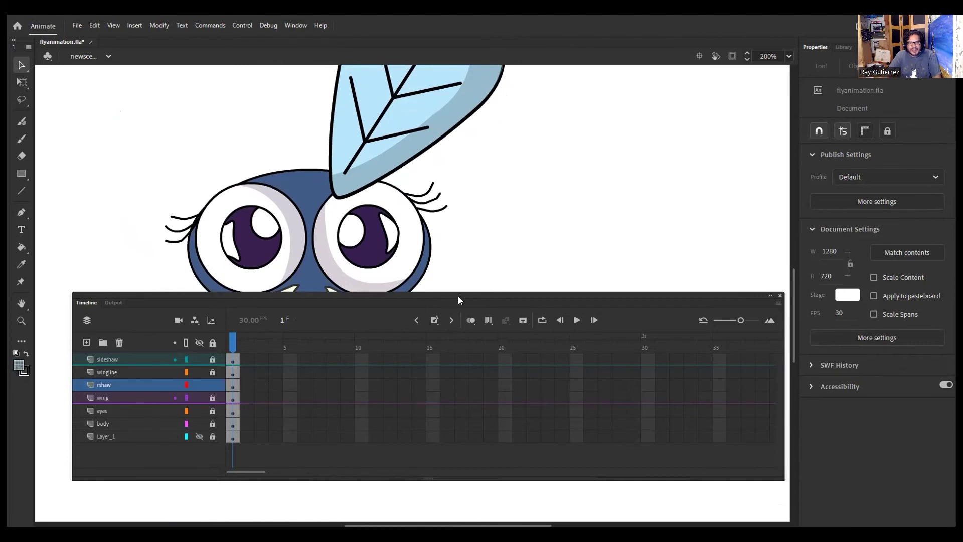
pyautogui.moveTo(462, 296); pyautogui.dragTo(694, 326)
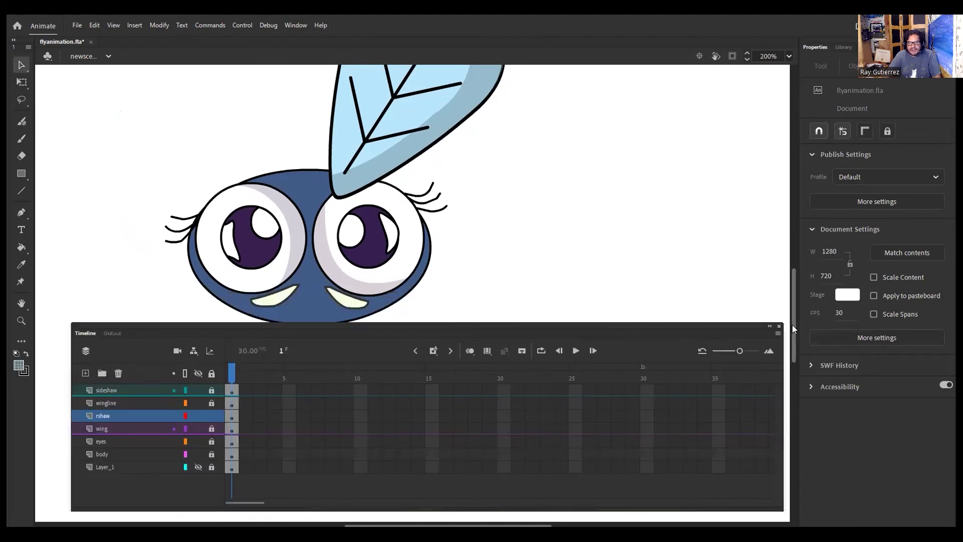
pyautogui.moveTo(792, 324); pyautogui.dragTo(792, 305)
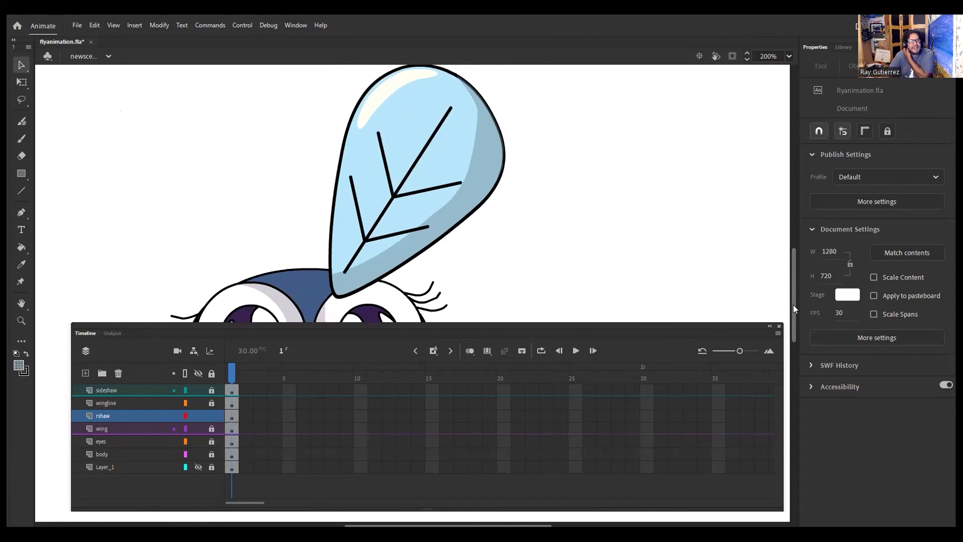
pyautogui.moveTo(793, 305); pyautogui.dragTo(797, 300)
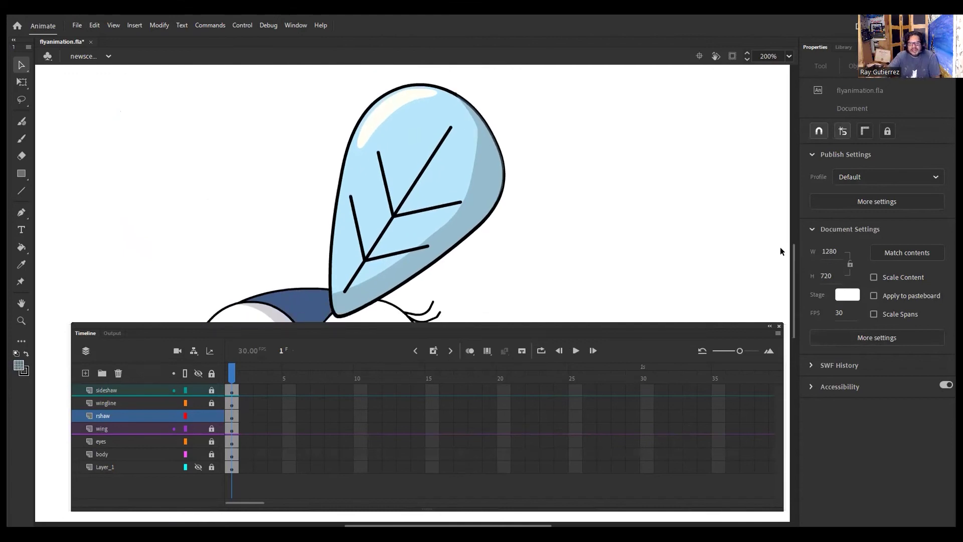
pyautogui.moveTo(796, 254)
pyautogui.mouseDown()
pyautogui.moveTo(796, 266)
pyautogui.moveTo(796, 257)
pyautogui.mouseUp()
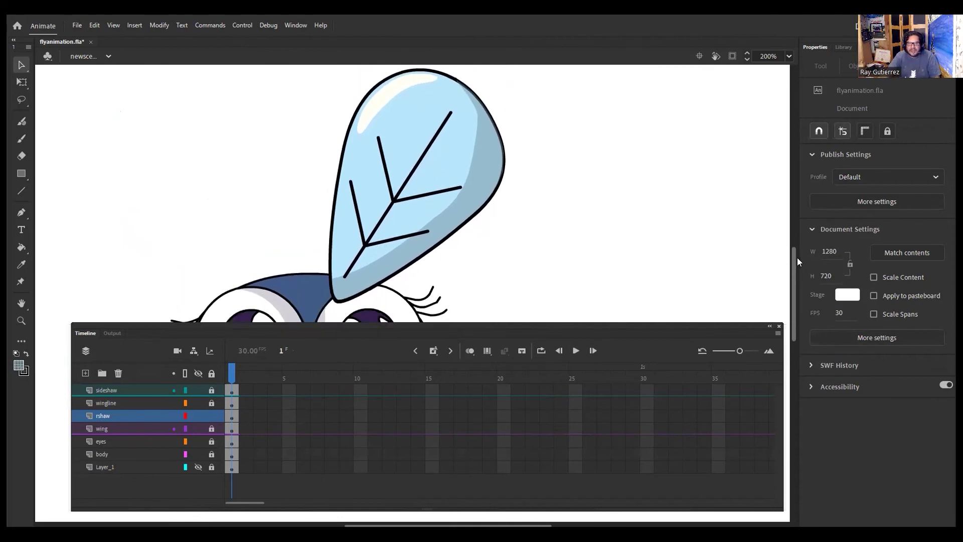
pyautogui.moveTo(797, 257); pyautogui.dragTo(796, 256)
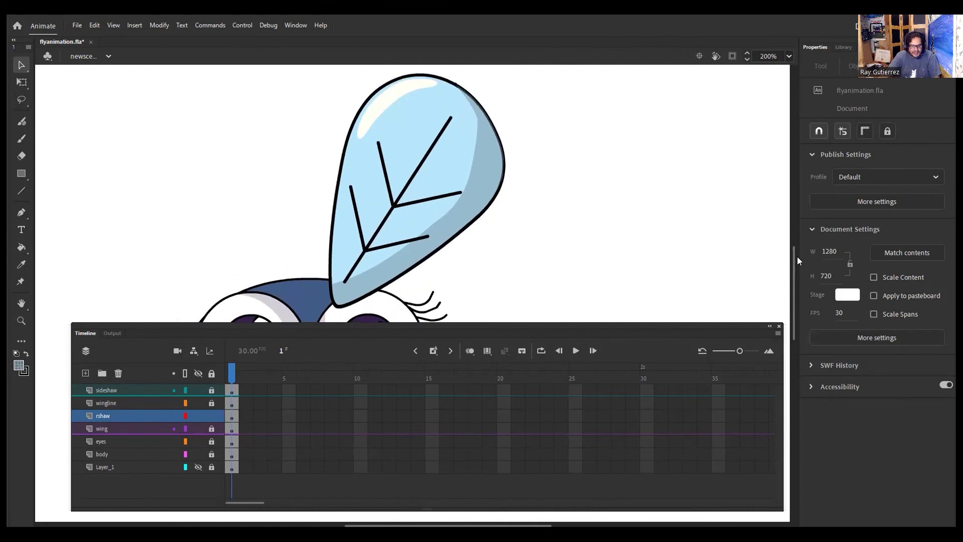
pyautogui.hotkey('ctrl', '1')
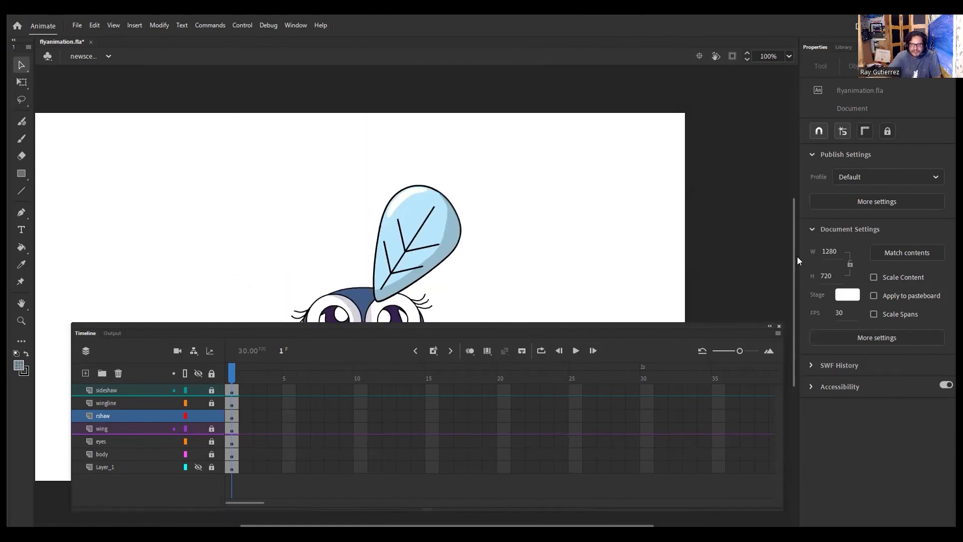
pyautogui.moveTo(793, 255); pyautogui.dragTo(792, 285)
# Unlock the sideshaw, wingline, rshaw and wing layers while keeping eyes, body and Layer_1 locked.
pyautogui.moveTo(346, 89); pyautogui.dragTo(293, 129)
pyautogui.click(211, 373)
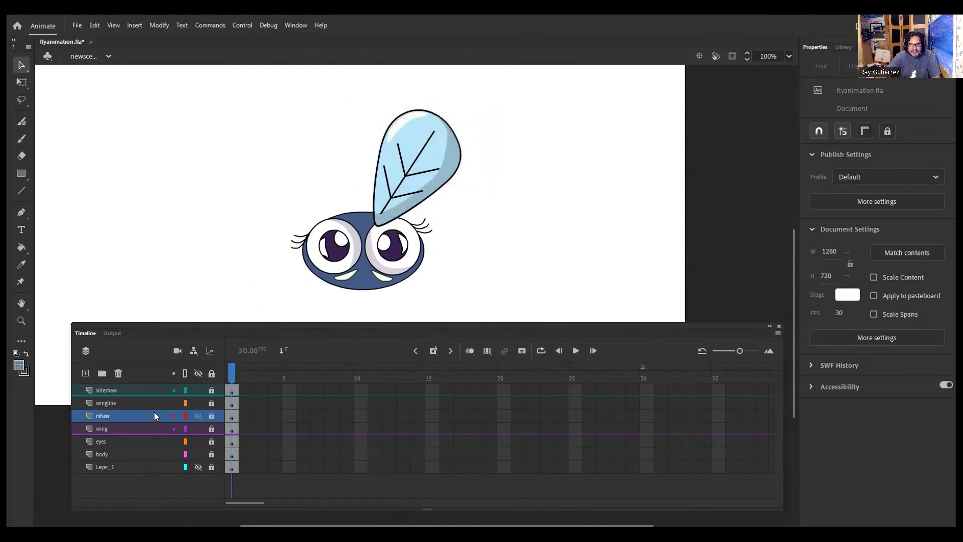
pyautogui.click(111, 429)
pyautogui.click(211, 427)
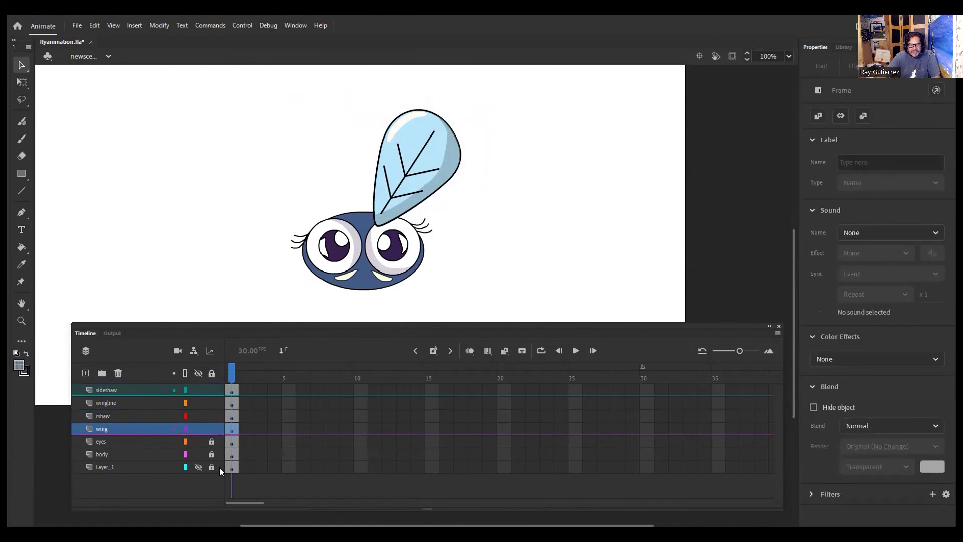
# Select the complete wing artwork across its four layers and convert it to a graphic symbol named wing.
pyautogui.moveTo(353, 84); pyautogui.dragTo(492, 248)
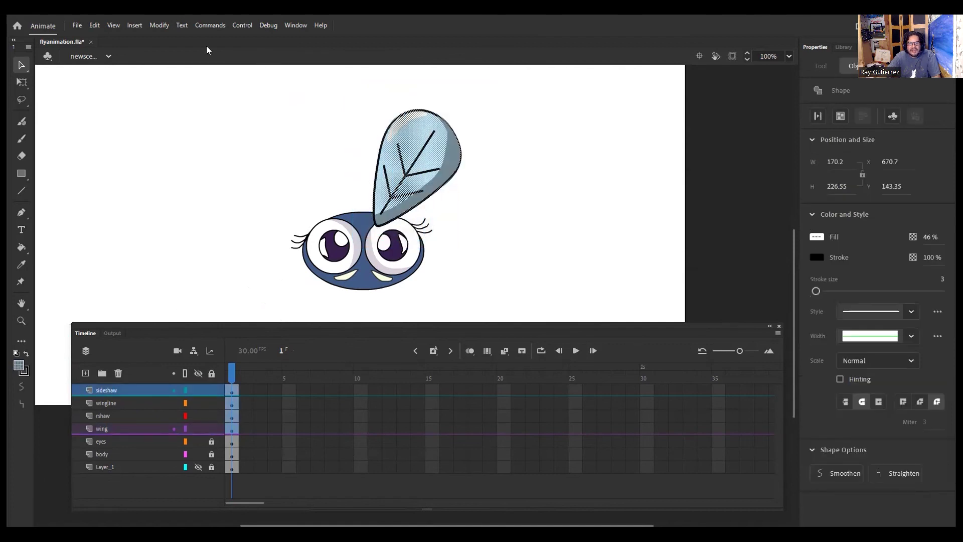
pyautogui.click(162, 26)
pyautogui.click(174, 54)
pyautogui.write('wing')
pyautogui.click(528, 111)
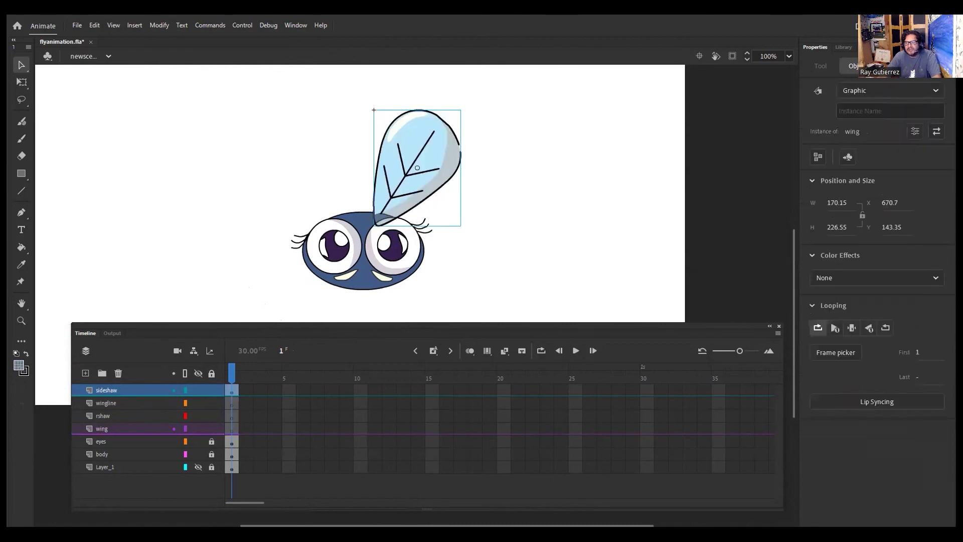
# Show the wing symbol in the library and shift the wing instance slightly on the stage.
pyautogui.click(847, 47)
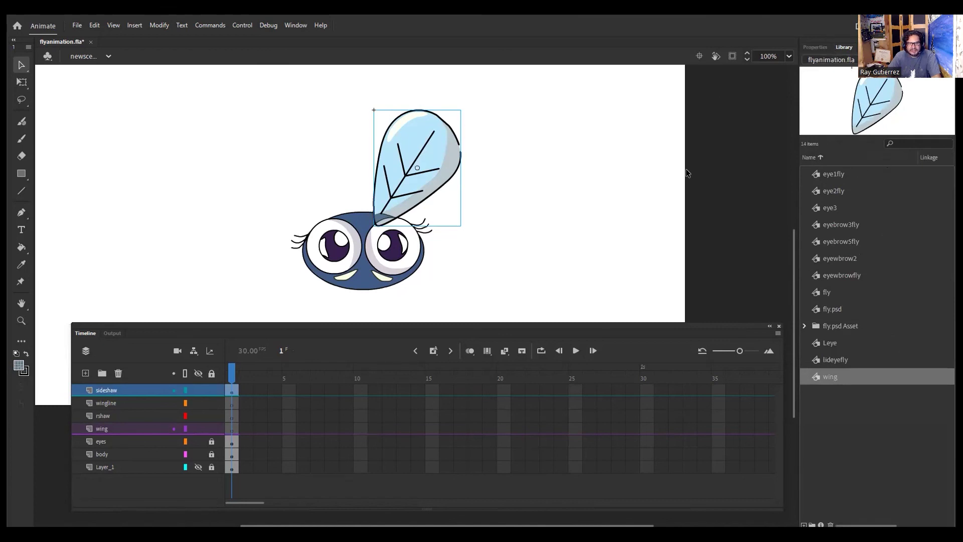
pyautogui.click(488, 196)
pyautogui.moveTo(429, 183)
pyautogui.mouseDown()
pyautogui.moveTo(461, 181)
pyautogui.moveTo(429, 191)
pyautogui.mouseUp()
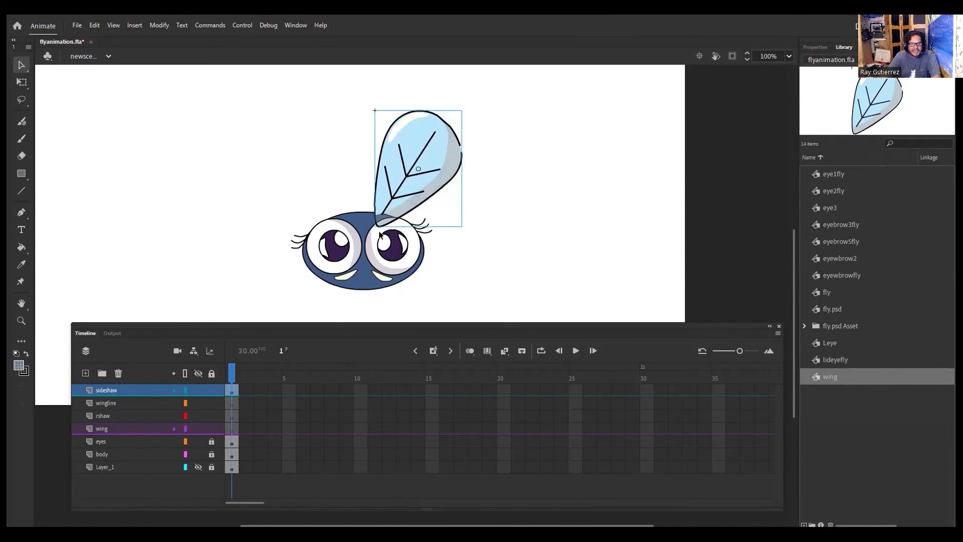
# Delete the emptied wingline, rshaw and wing layers.
pyautogui.click(133, 405)
pyautogui.click(119, 374)
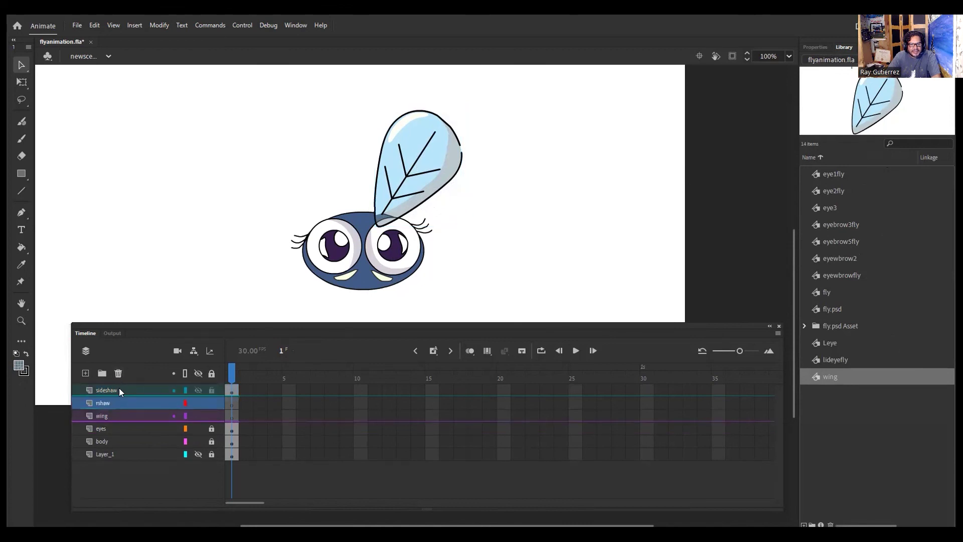
pyautogui.click(122, 404)
pyautogui.click(119, 373)
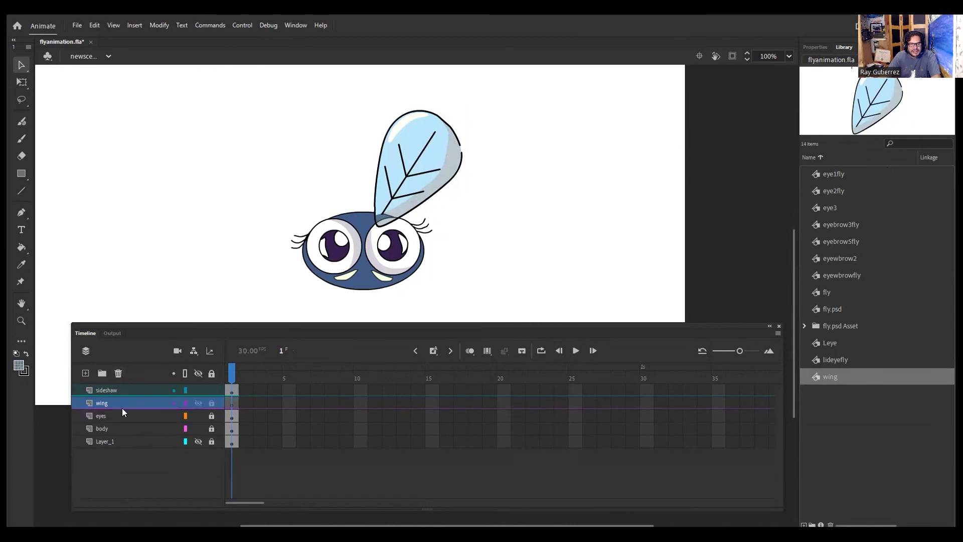
pyautogui.click(119, 405)
pyautogui.click(115, 375)
# Move the sideshaw layer beneath body and align the wing symbol with the right-hand wing of the redisplayed Layer_1 reference.
pyautogui.click(119, 390)
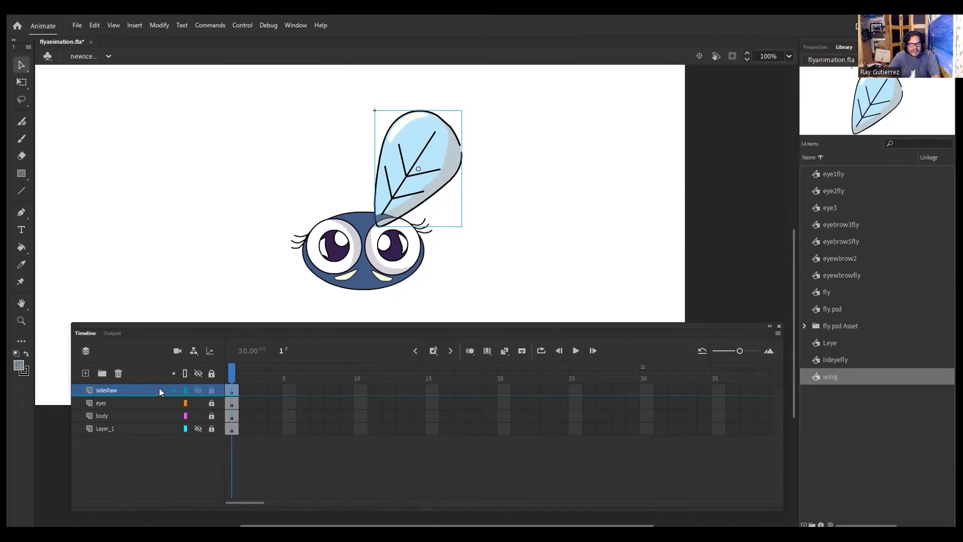
pyautogui.moveTo(159, 389); pyautogui.dragTo(158, 422)
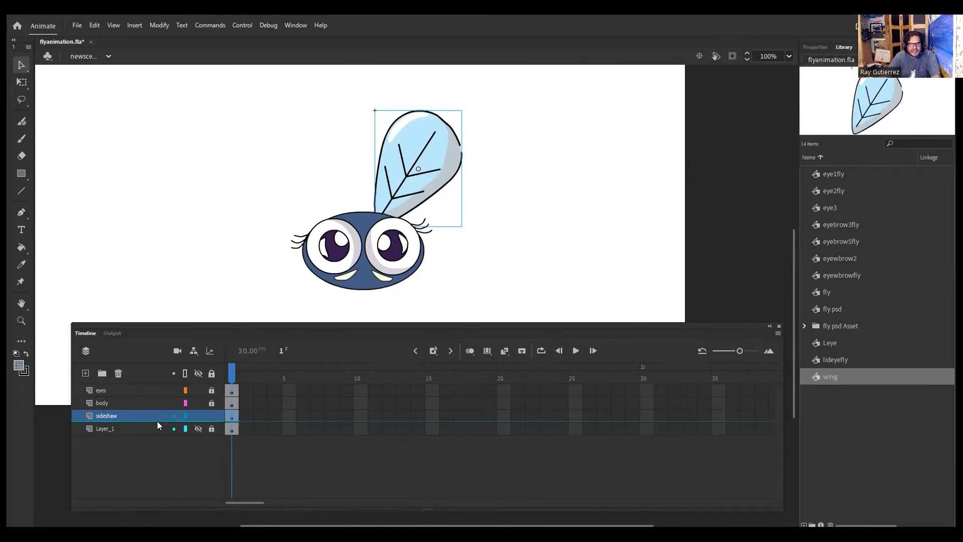
pyautogui.moveTo(435, 179); pyautogui.dragTo(456, 178)
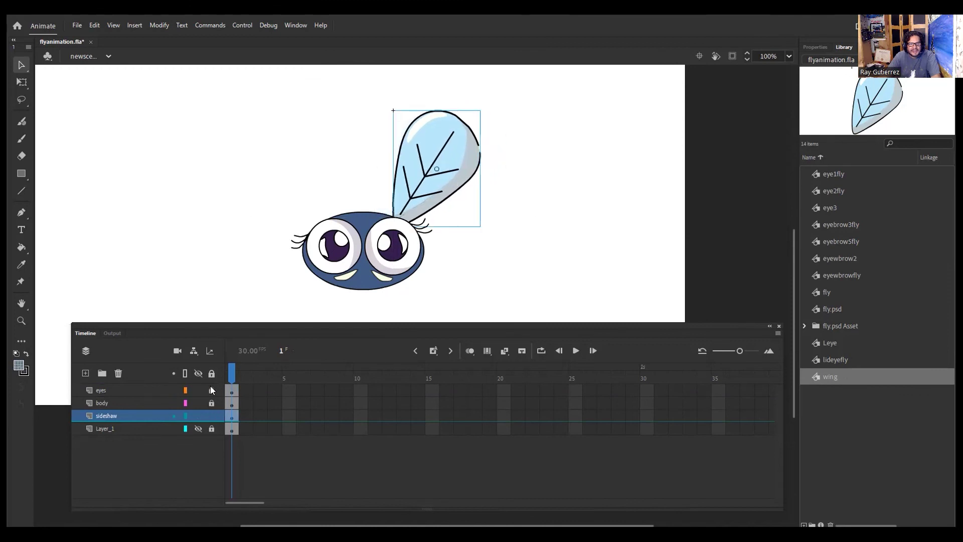
pyautogui.click(198, 428)
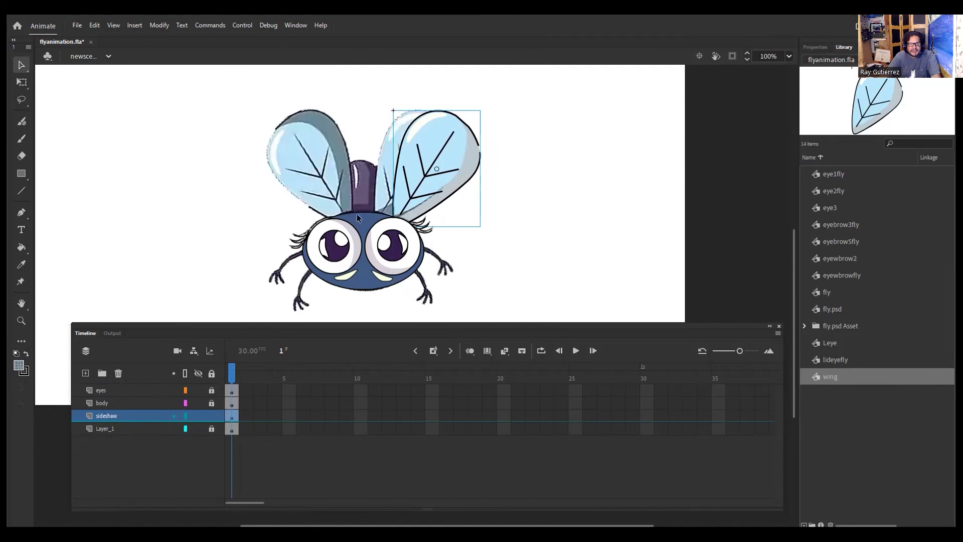
pyautogui.moveTo(420, 172); pyautogui.dragTo(404, 170)
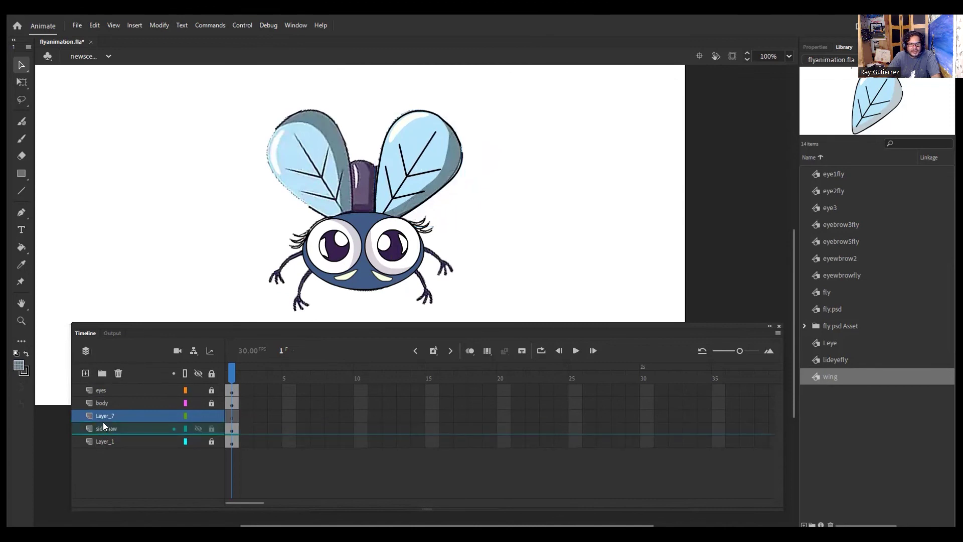
# Add a layer above sideshaw, rename sideshaw as rw, and name the new layer lw.
pyautogui.click(104, 426)
pyautogui.doubleClick(103, 427)
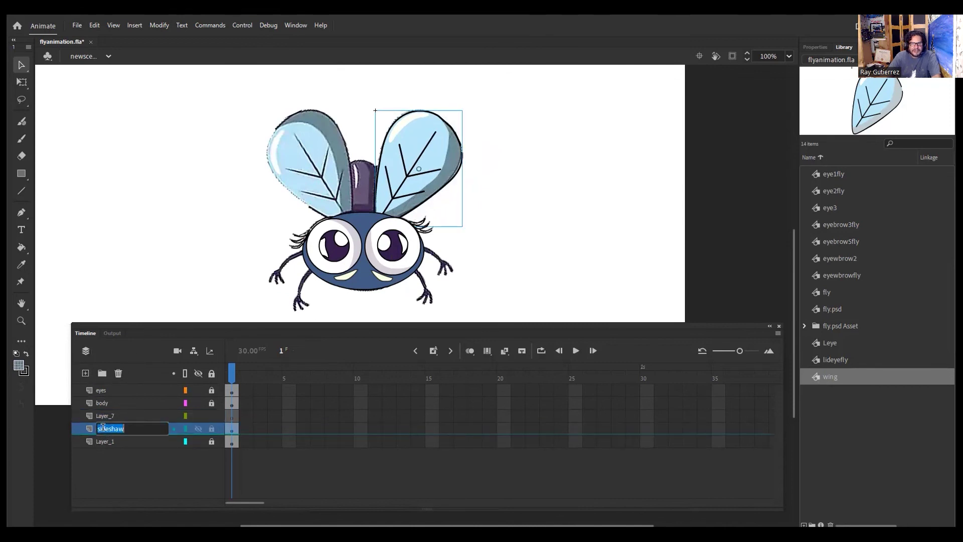
pyautogui.write('rw')
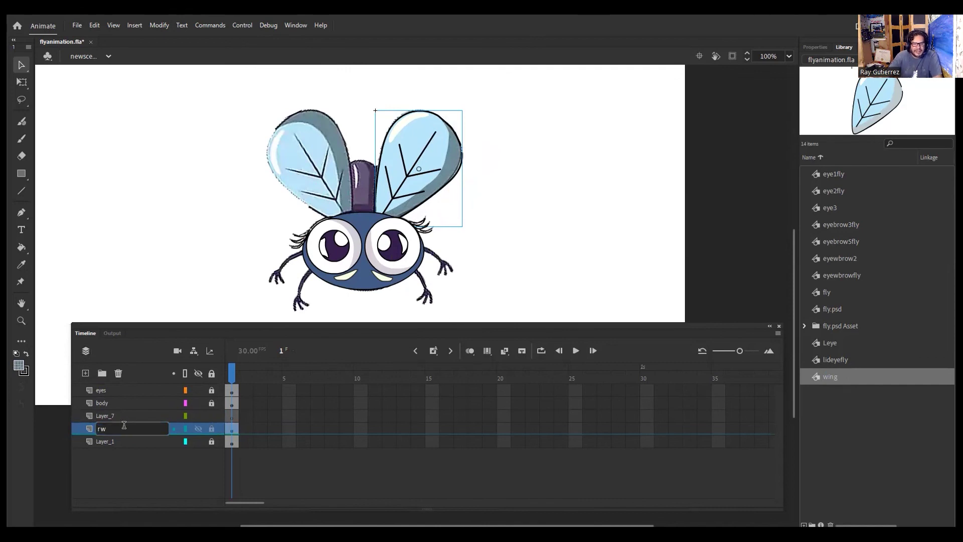
pyautogui.click(107, 416)
pyautogui.doubleClick(106, 415)
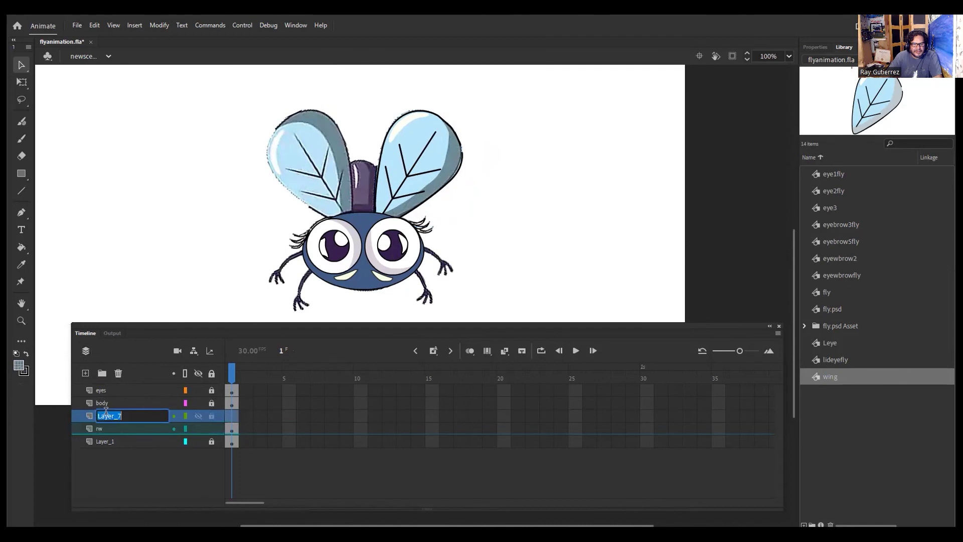
pyautogui.write('lw')
# Lock rw, place a second wing instance on lw, and flip and scale it horizontally to fit the reference's left-hand wing.
pyautogui.click(211, 428)
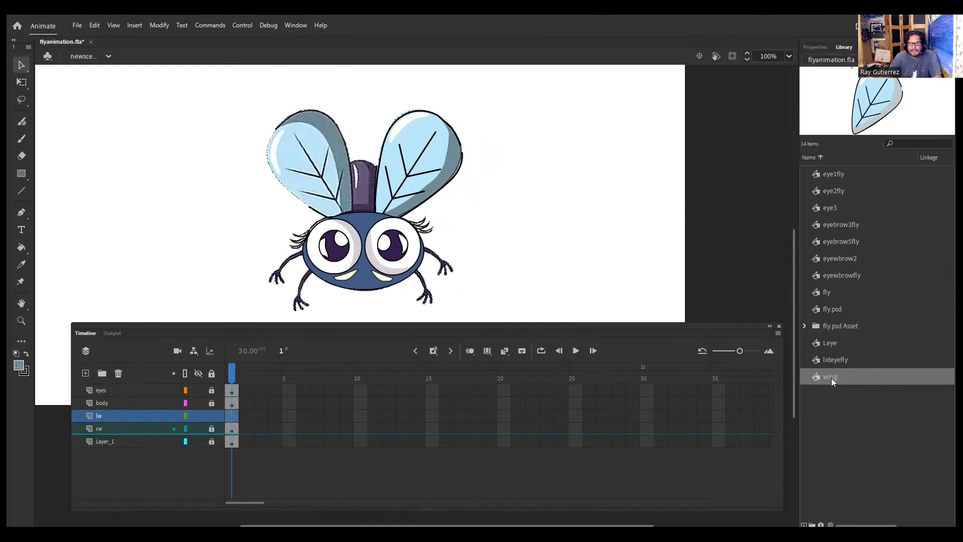
pyautogui.moveTo(283, 204); pyautogui.dragTo(303, 163)
pyautogui.press('q')
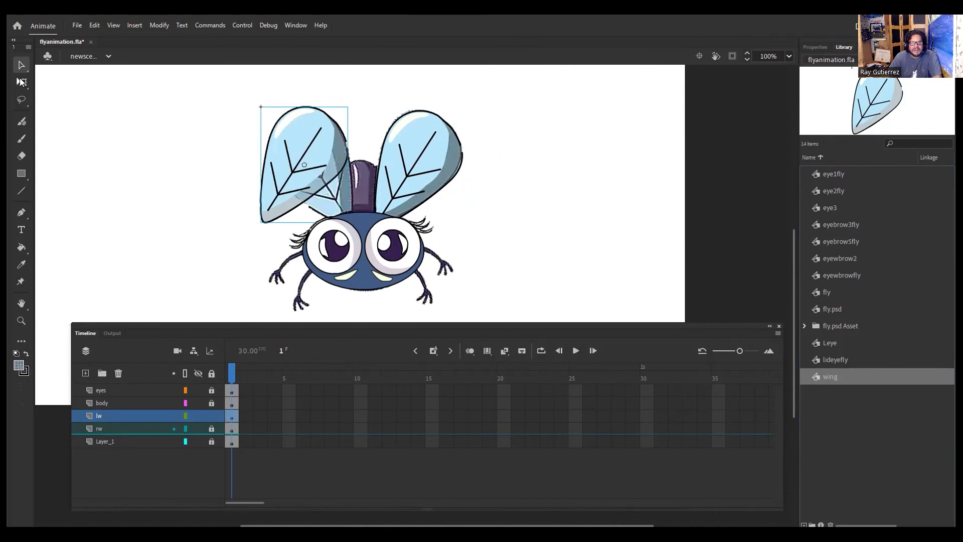
pyautogui.moveTo(348, 164); pyautogui.dragTo(315, 151)
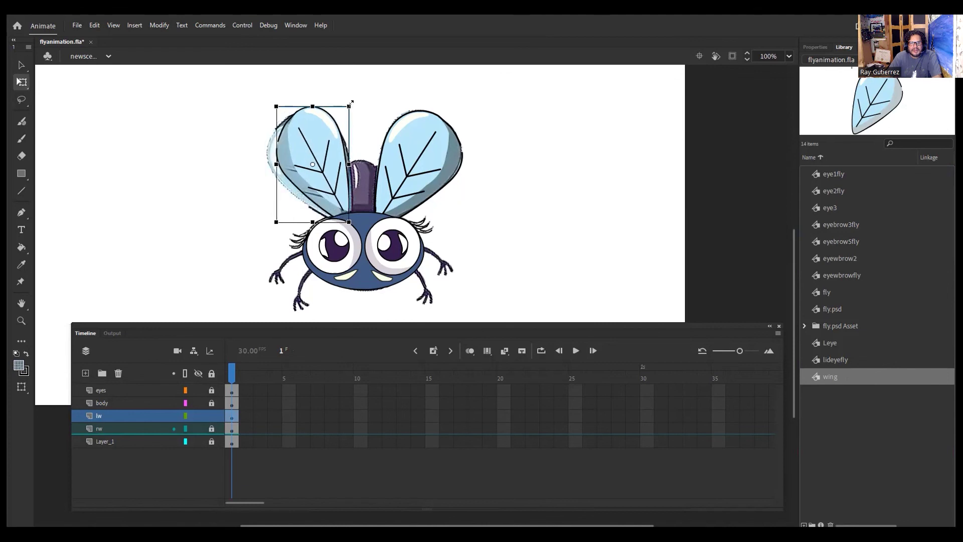
pyautogui.moveTo(348, 106); pyautogui.dragTo(353, 103)
pyautogui.moveTo(330, 159); pyautogui.dragTo(326, 154)
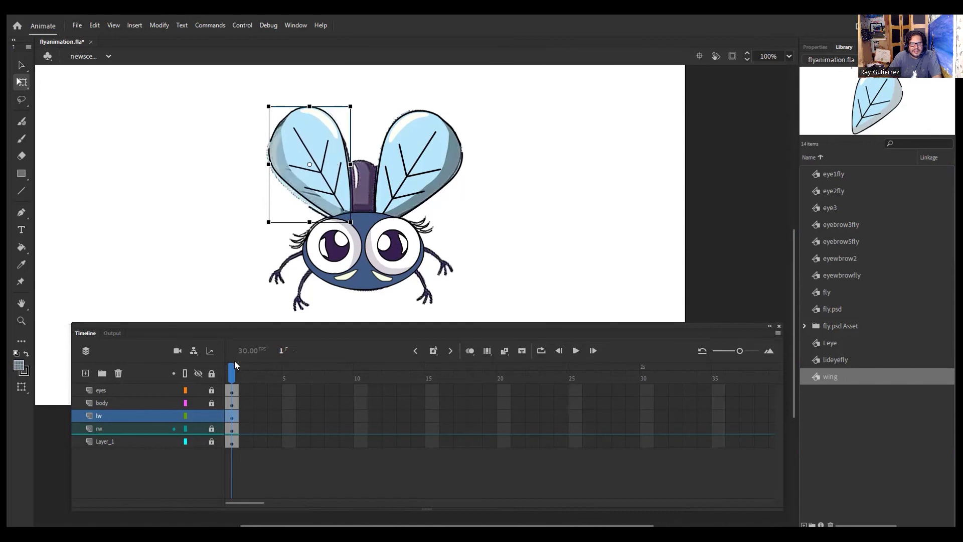
# Hide Layer_1, nudge the left-hand wing down to match the right-hand wing's height, and show Layer_1 again.
pyautogui.click(197, 441)
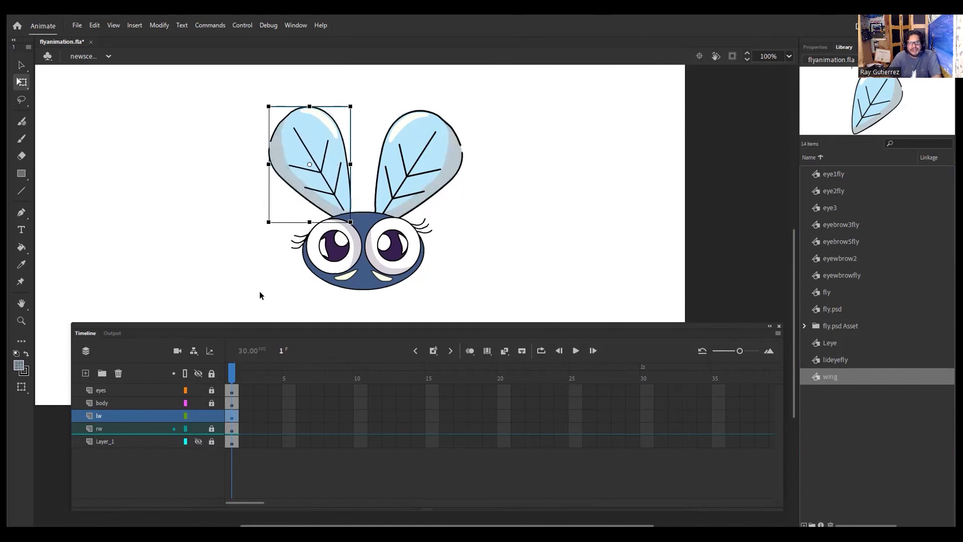
pyautogui.press('Down')
pyautogui.press('Down')
pyautogui.press('Down')
pyautogui.press('Down')
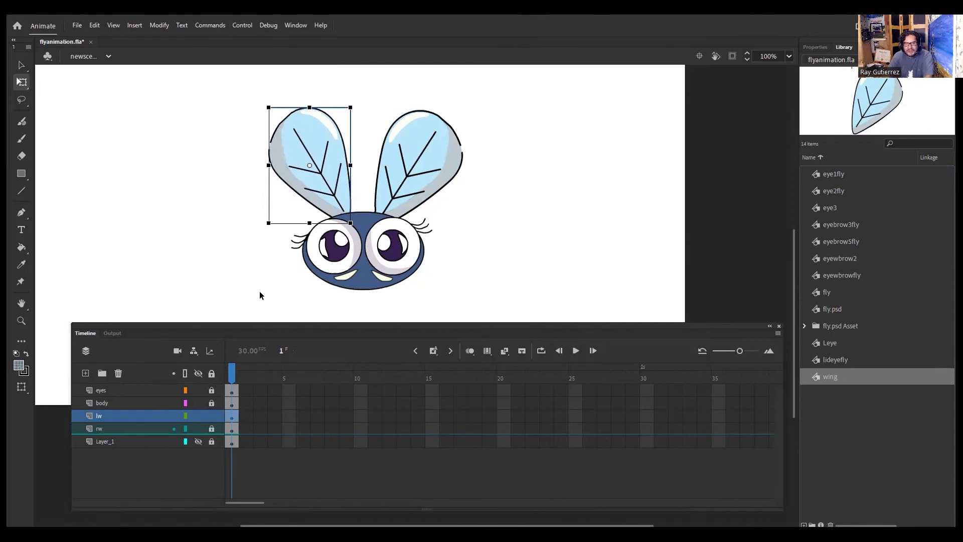
pyautogui.press('Down')
pyautogui.press('Down')
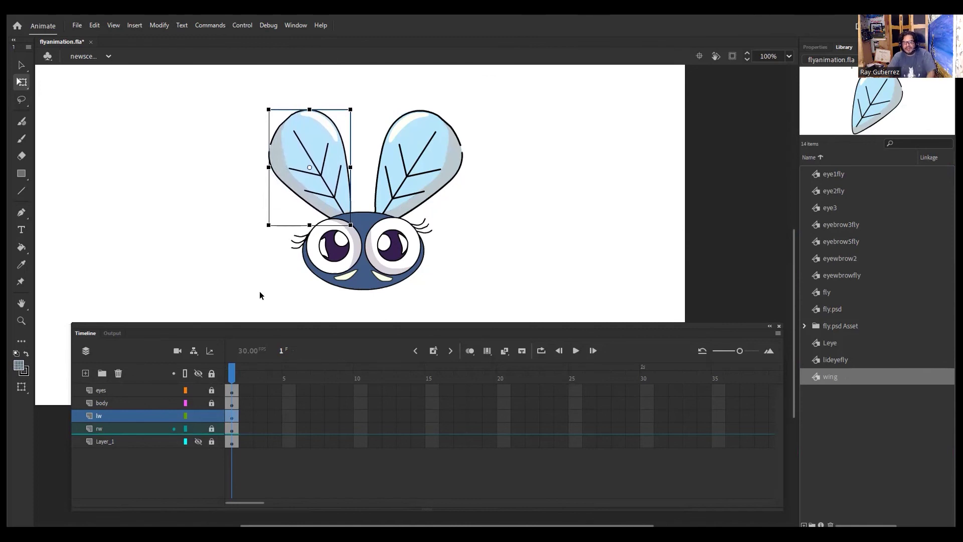
pyautogui.click(198, 442)
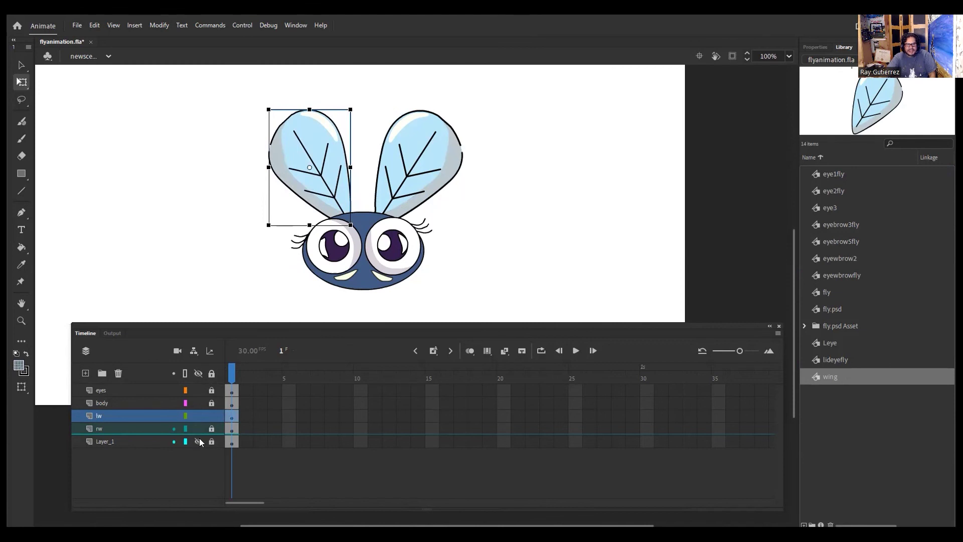
pyautogui.click(198, 442)
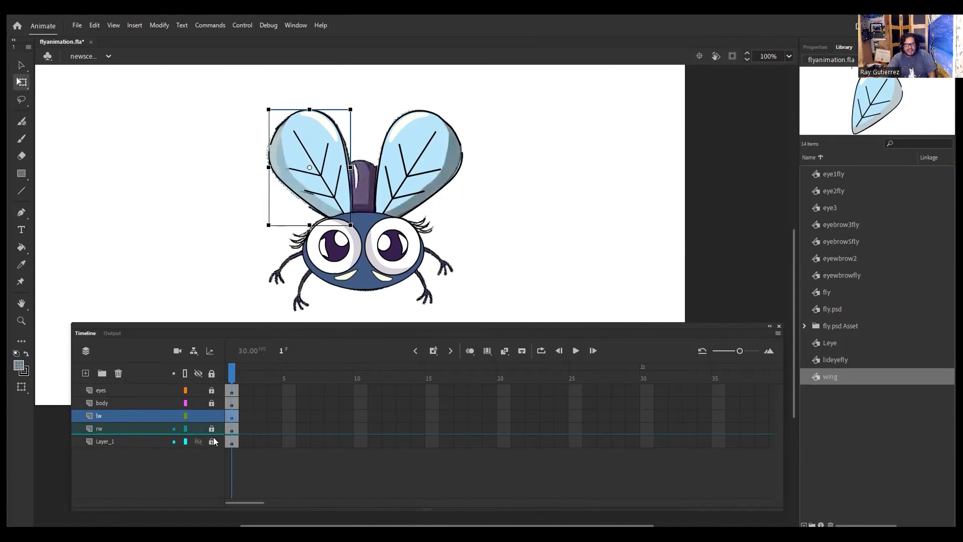
pyautogui.click(212, 442)
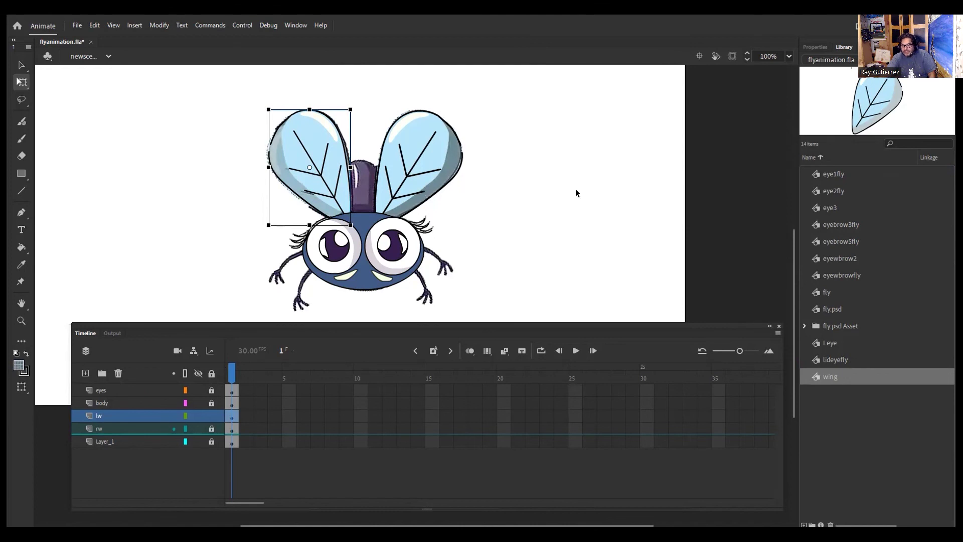